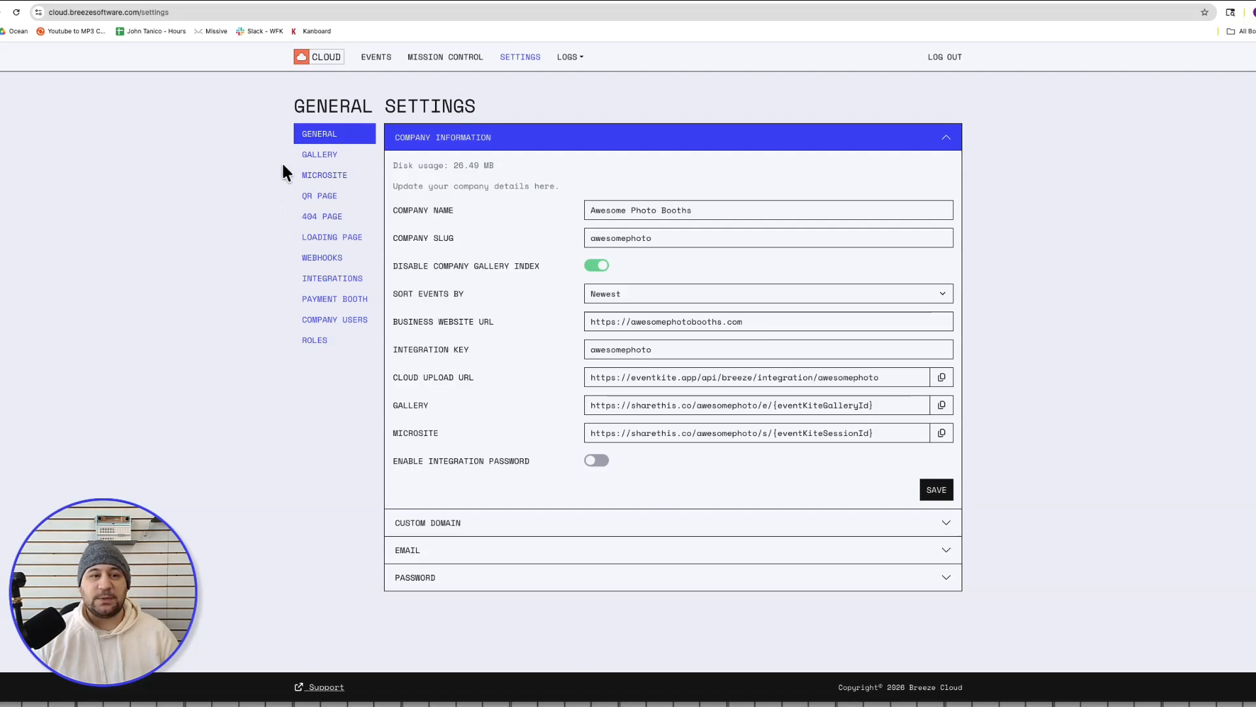
Step: In the gallery settings, name the default template "Awesome Gallery 01" and set its default order to Newest
click(320, 161)
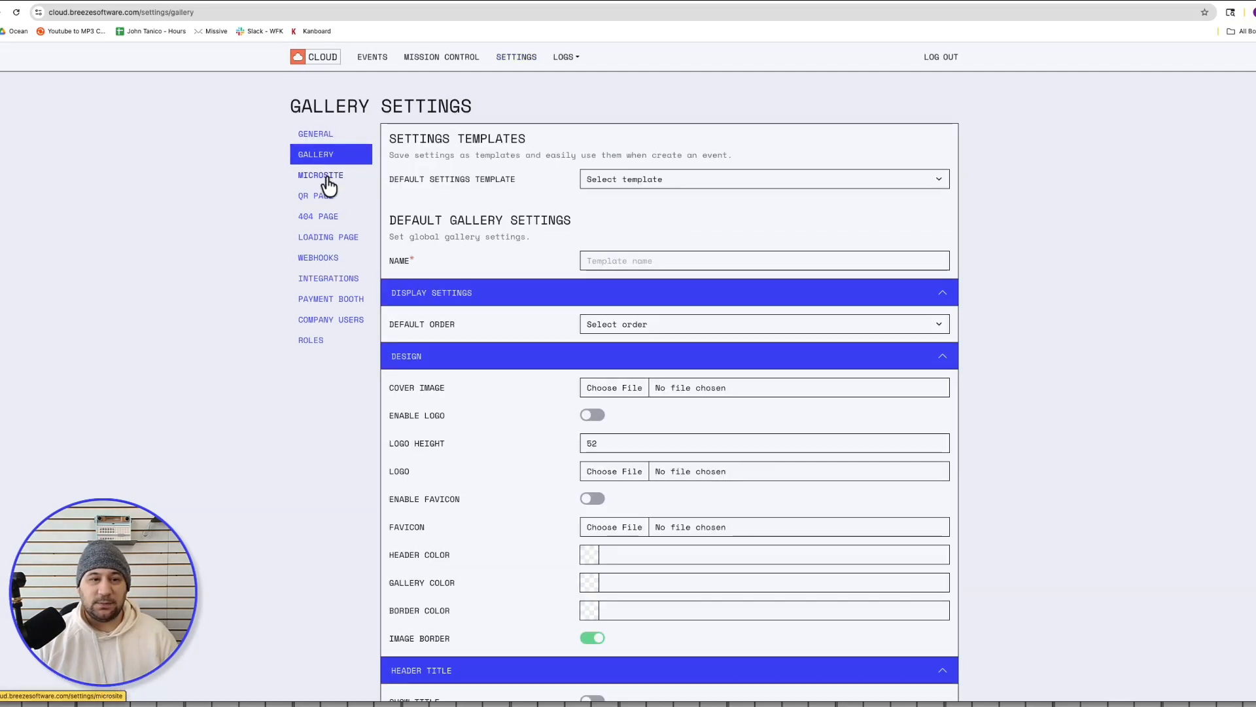
click(320, 173)
click(337, 163)
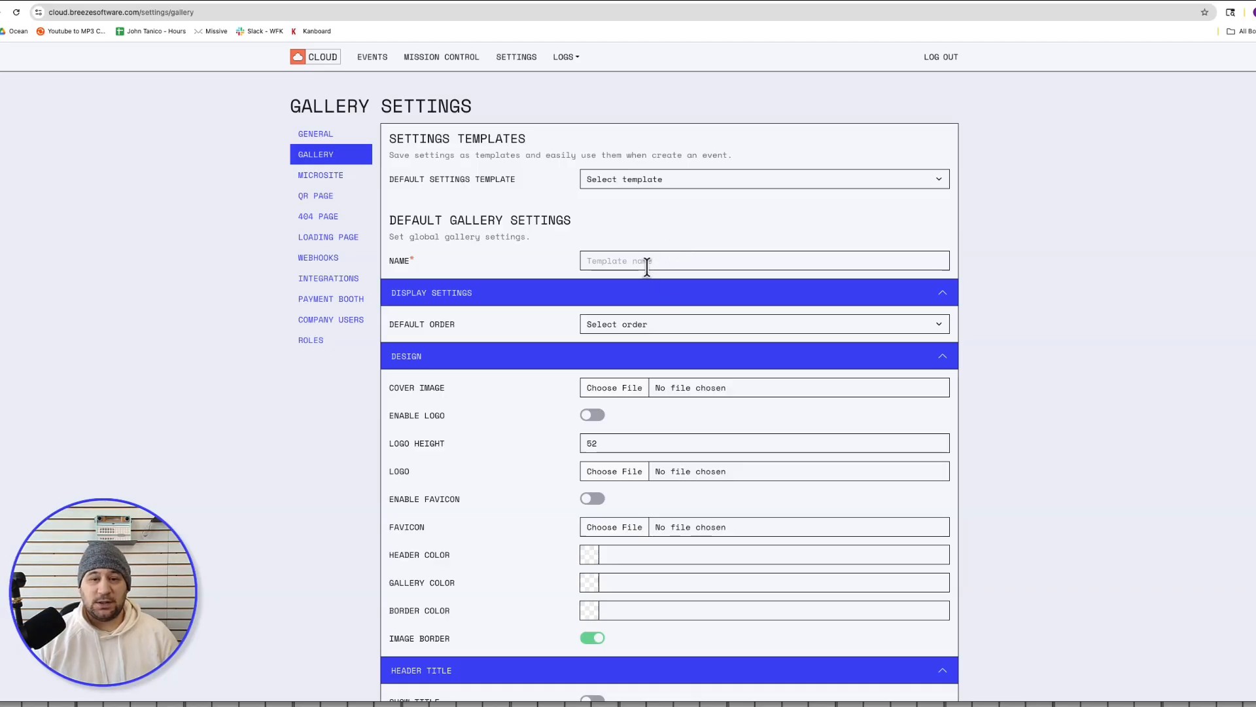
text(Awe)
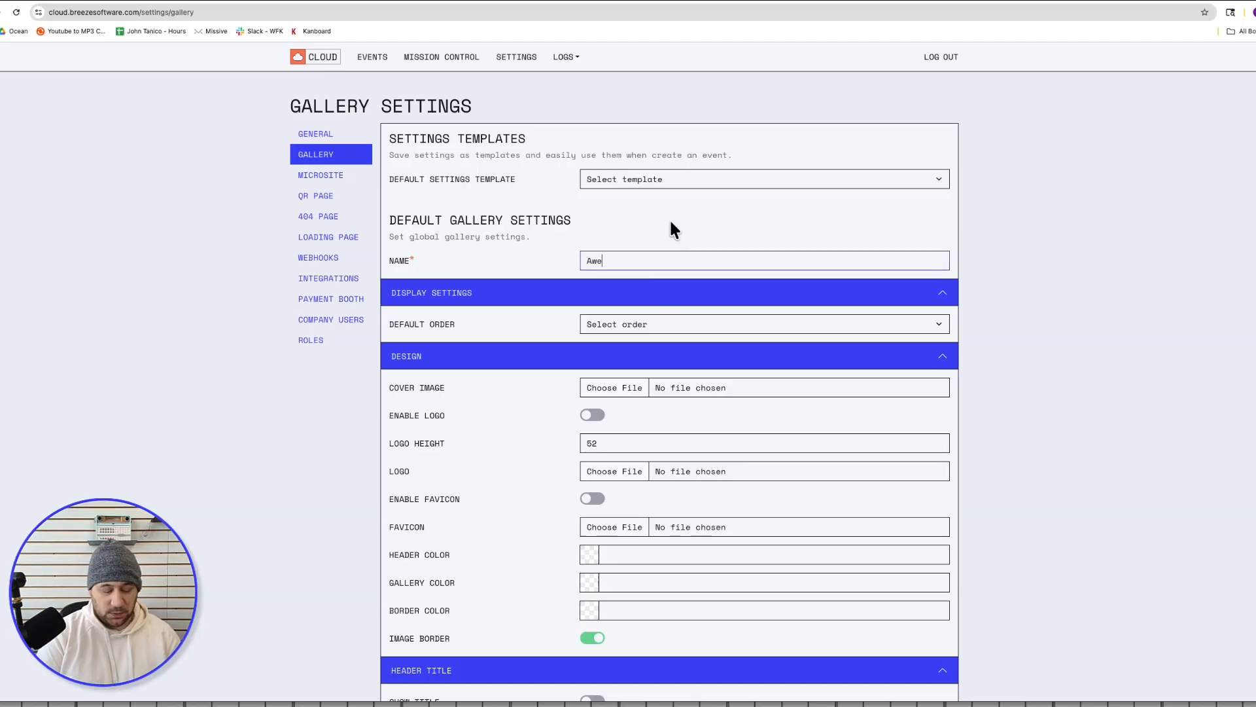
text(some G)
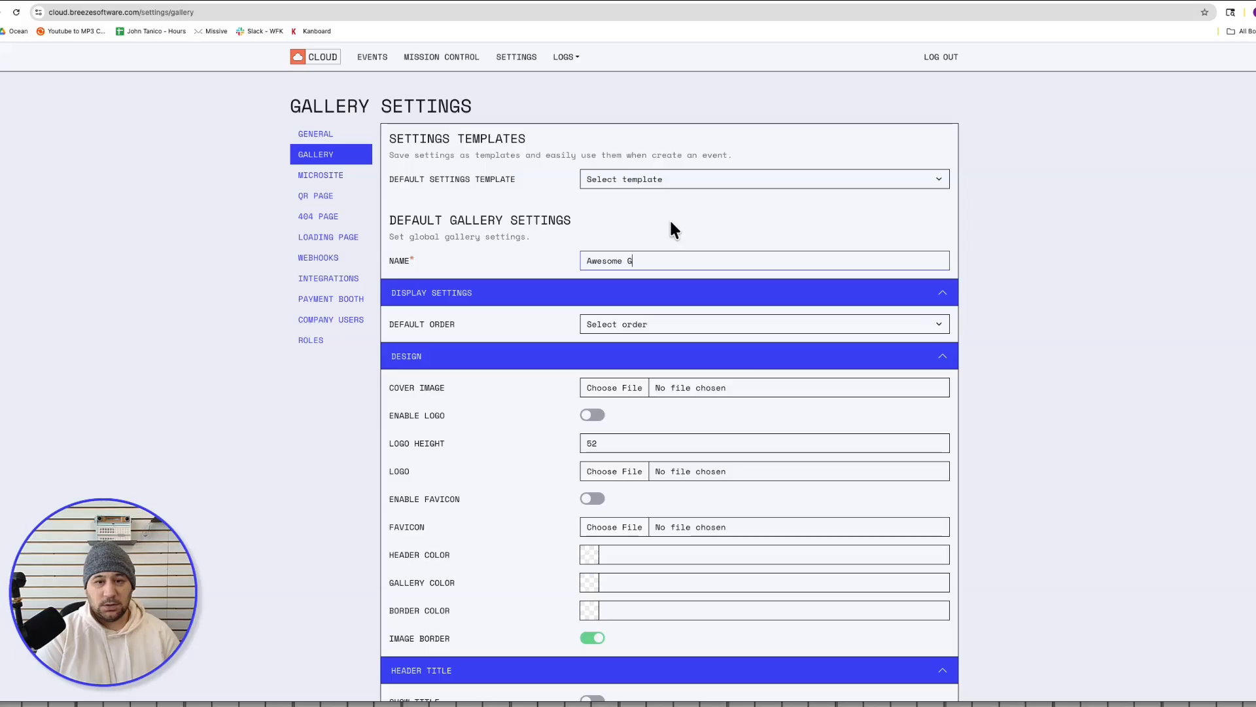
text(allery 01)
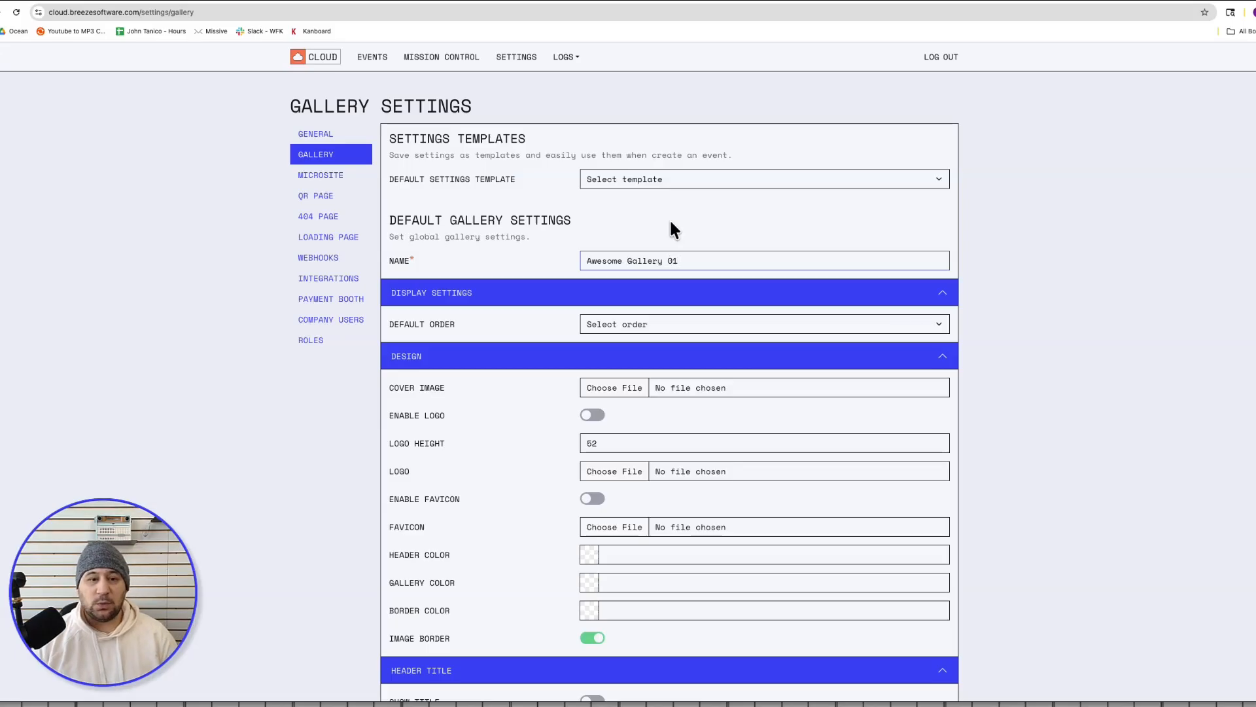
click(698, 324)
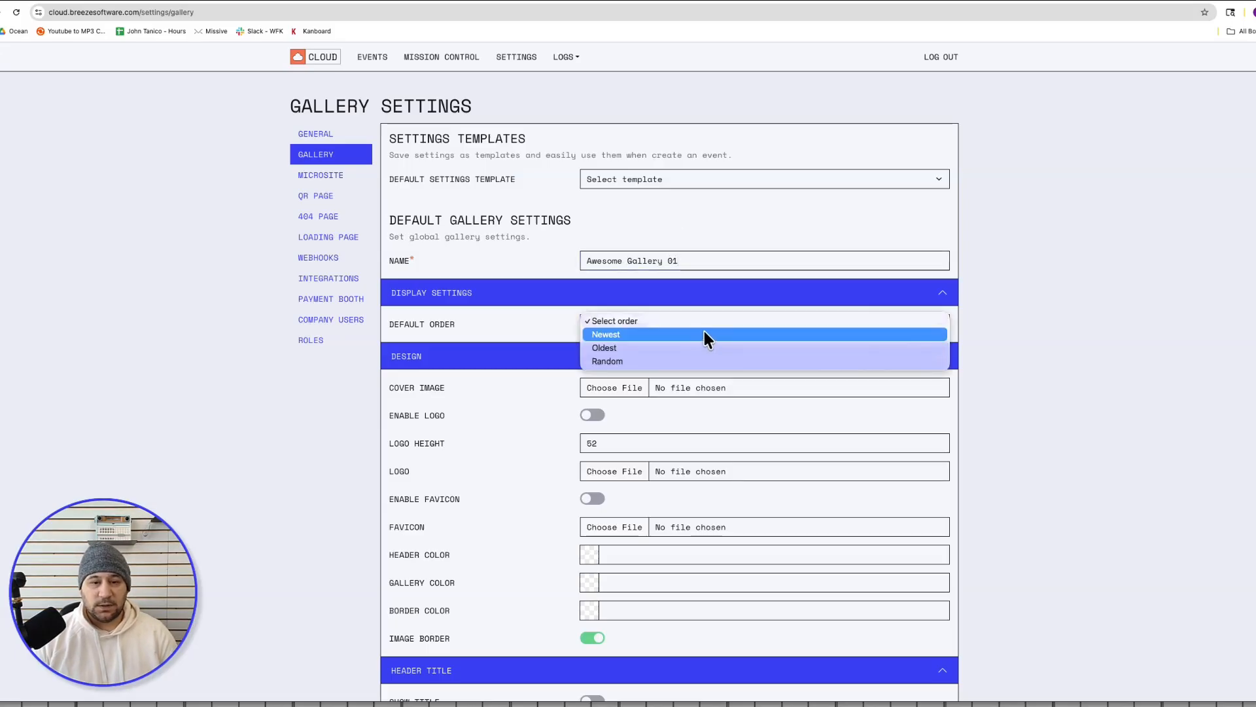
click(612, 334)
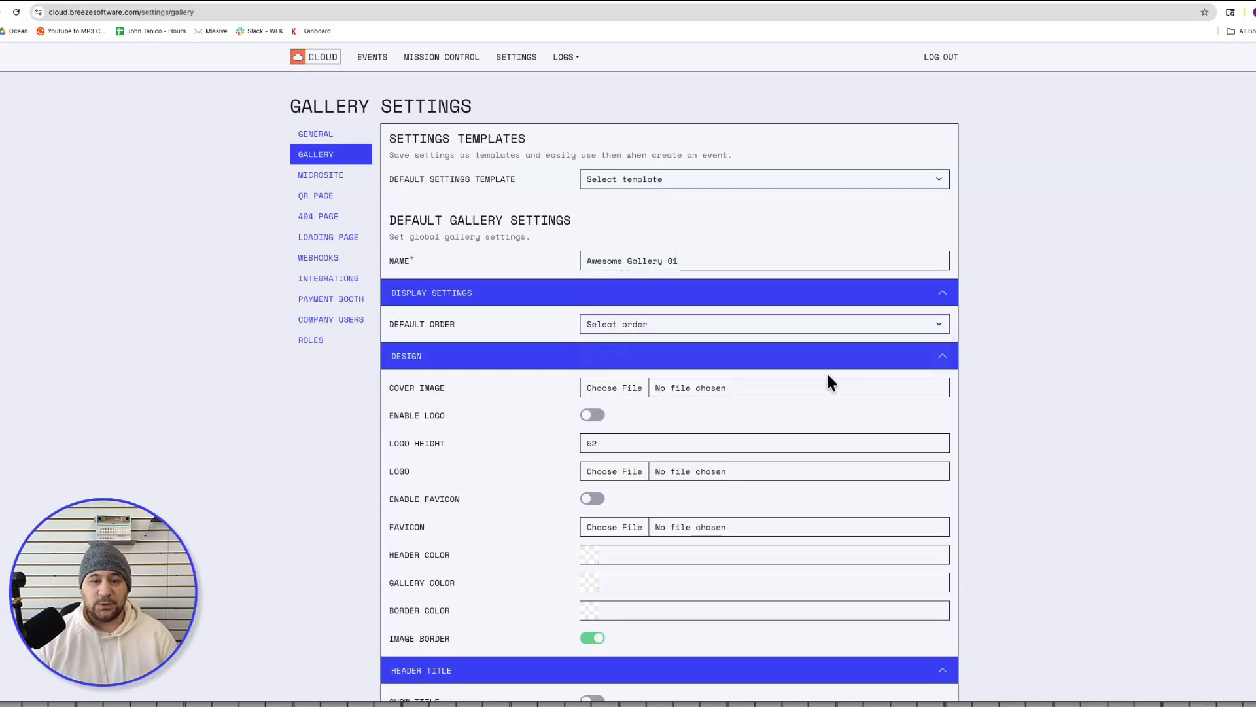
Step: Enable the gallery logo and upload awesome-photo-logo.png from the Desktop as the logo image
scroll(1039, 389, down, 3)
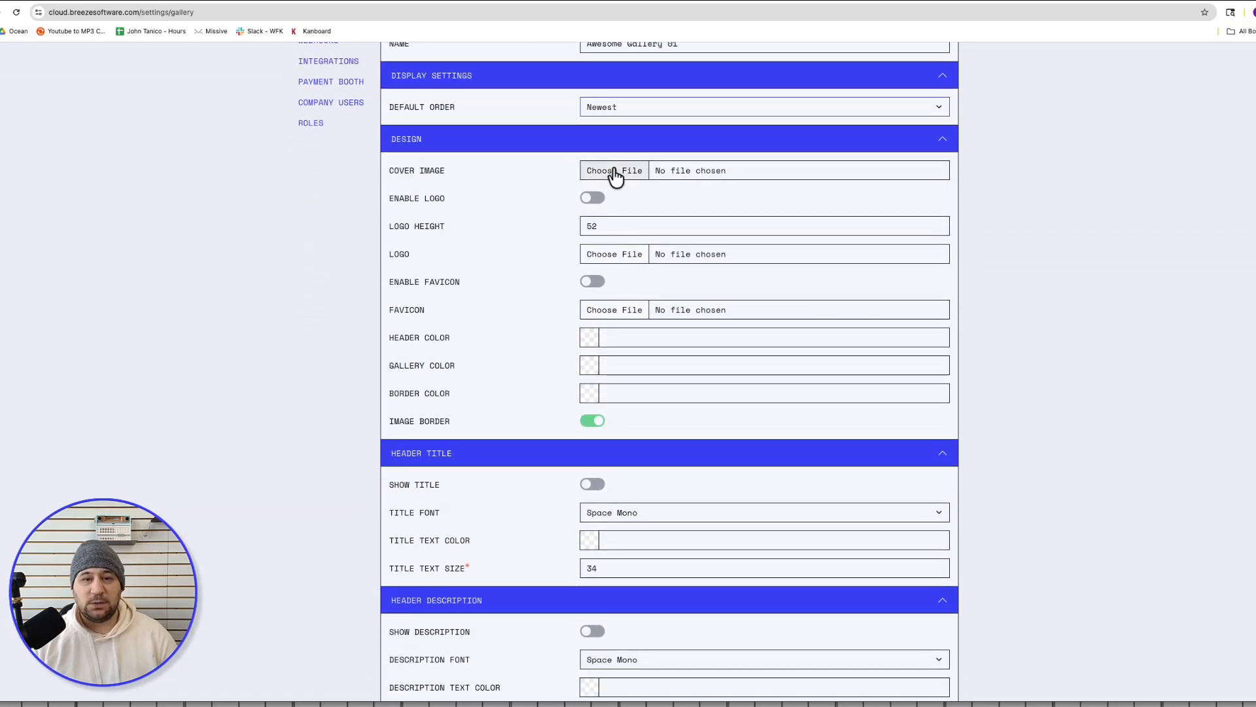
click(595, 199)
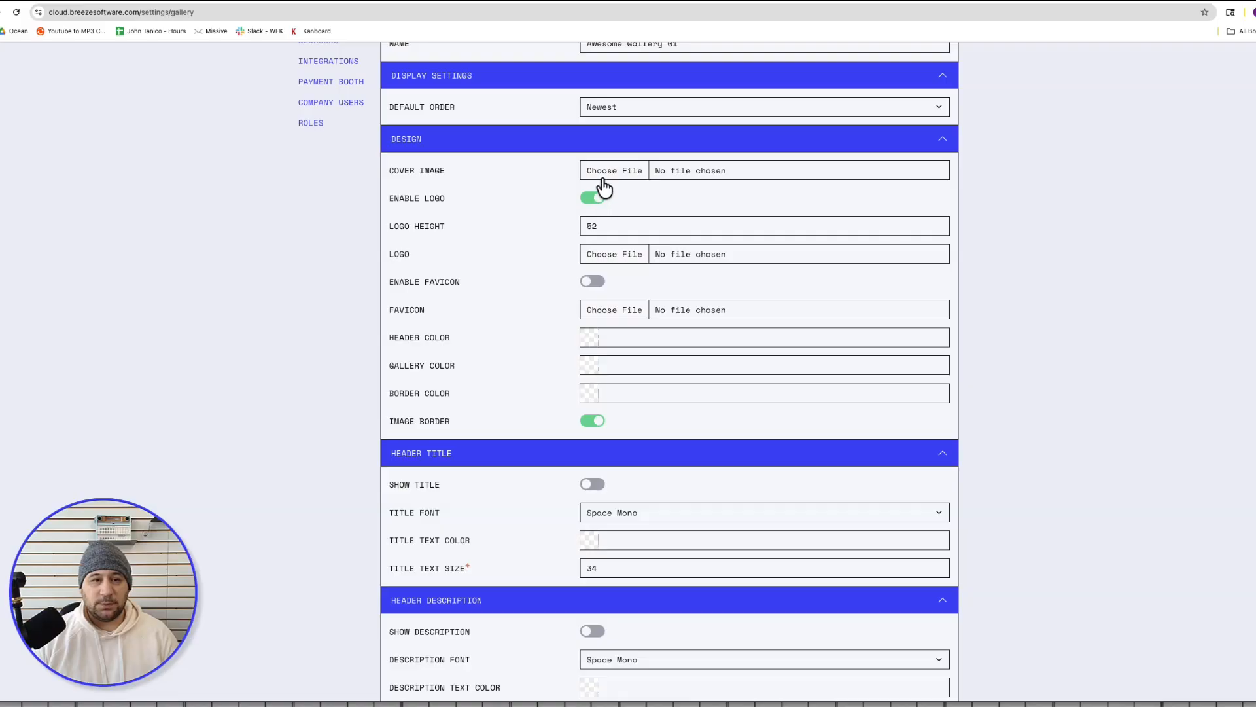
click(589, 261)
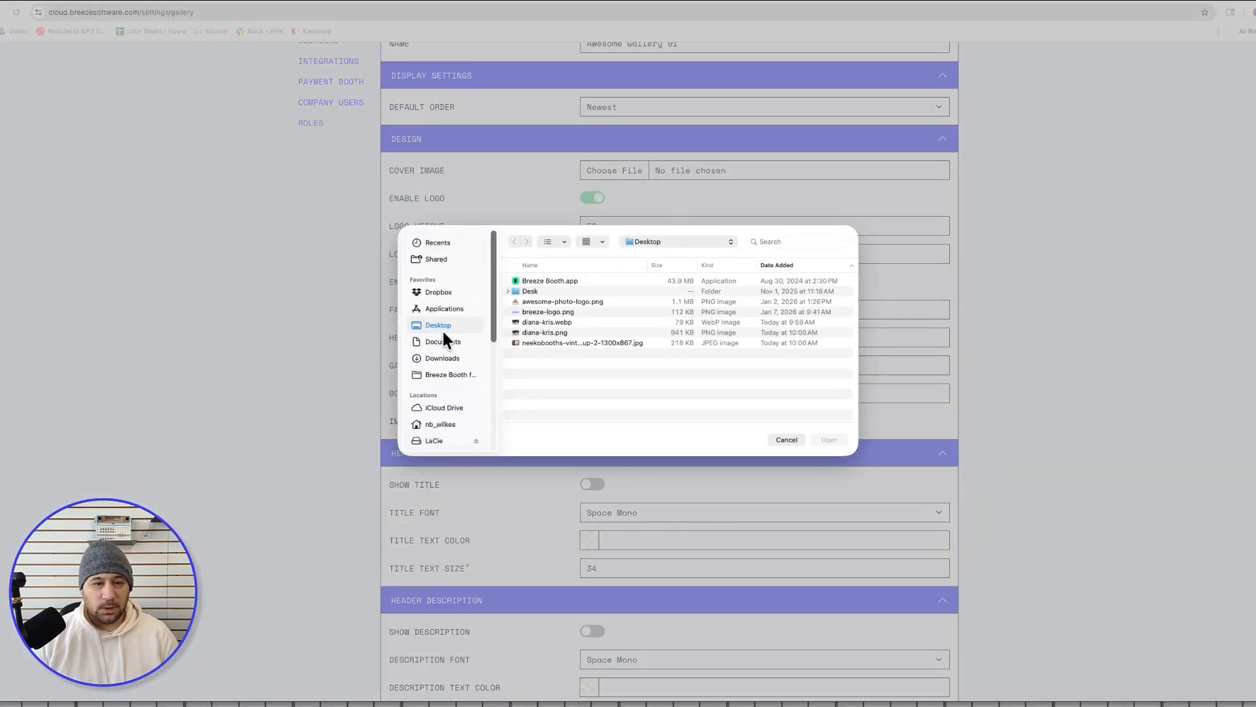
click(539, 303)
key(space)
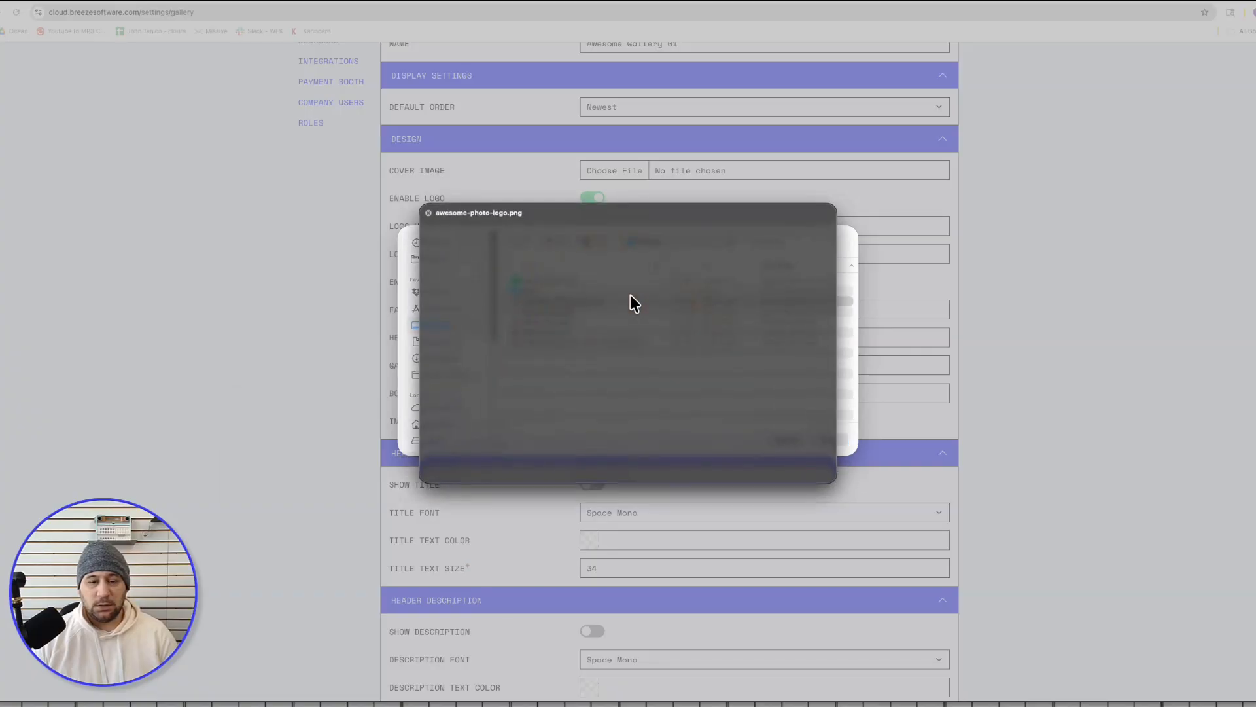
key(space)
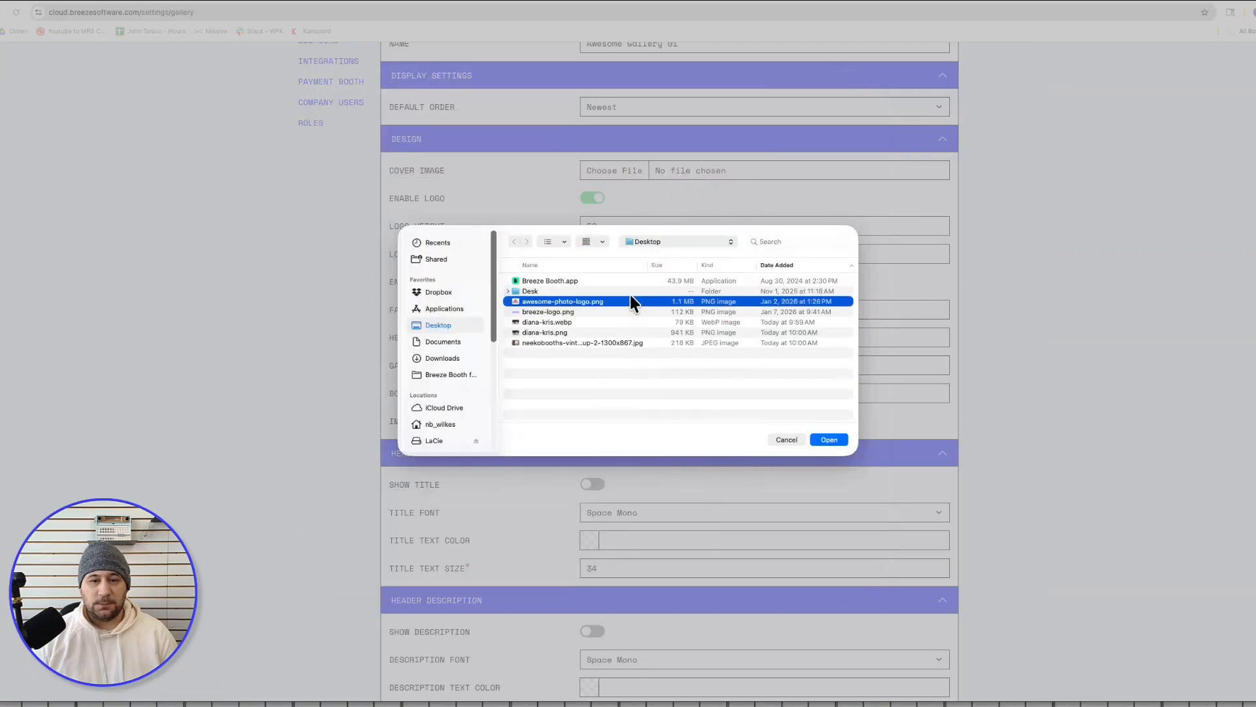
key(Return)
Step: Set the gallery logo height to 120
double_click(611, 226)
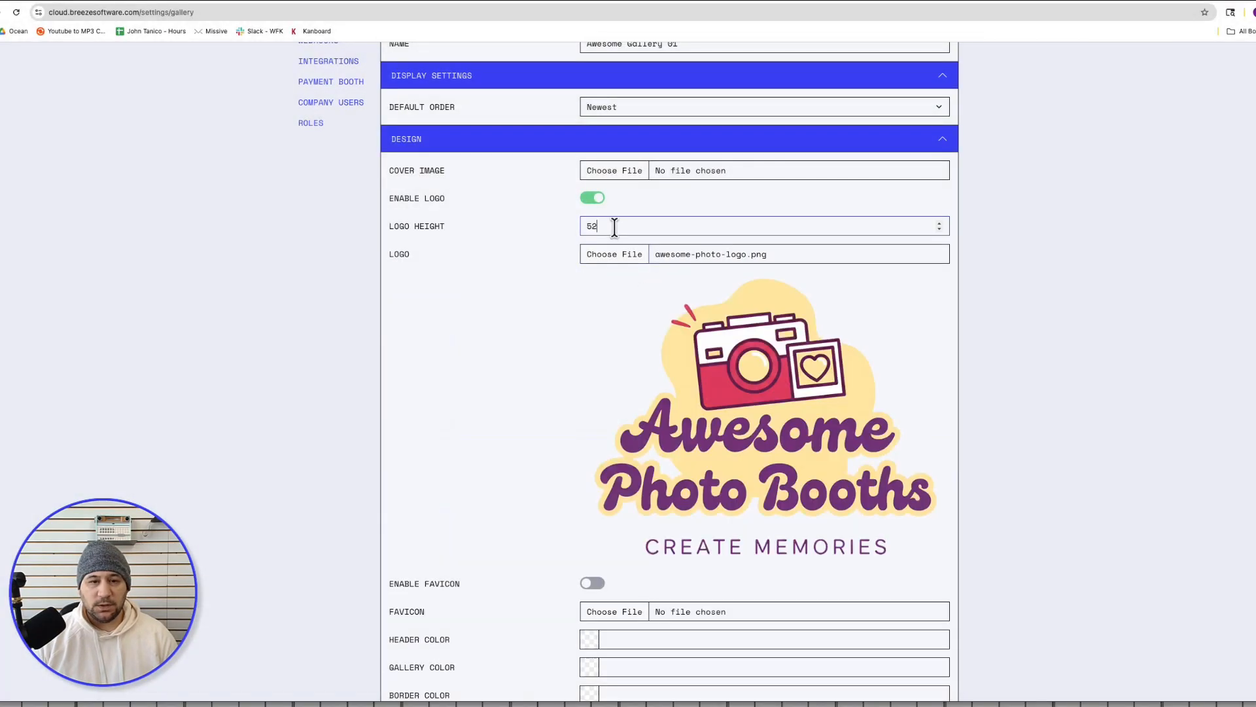
text(120)
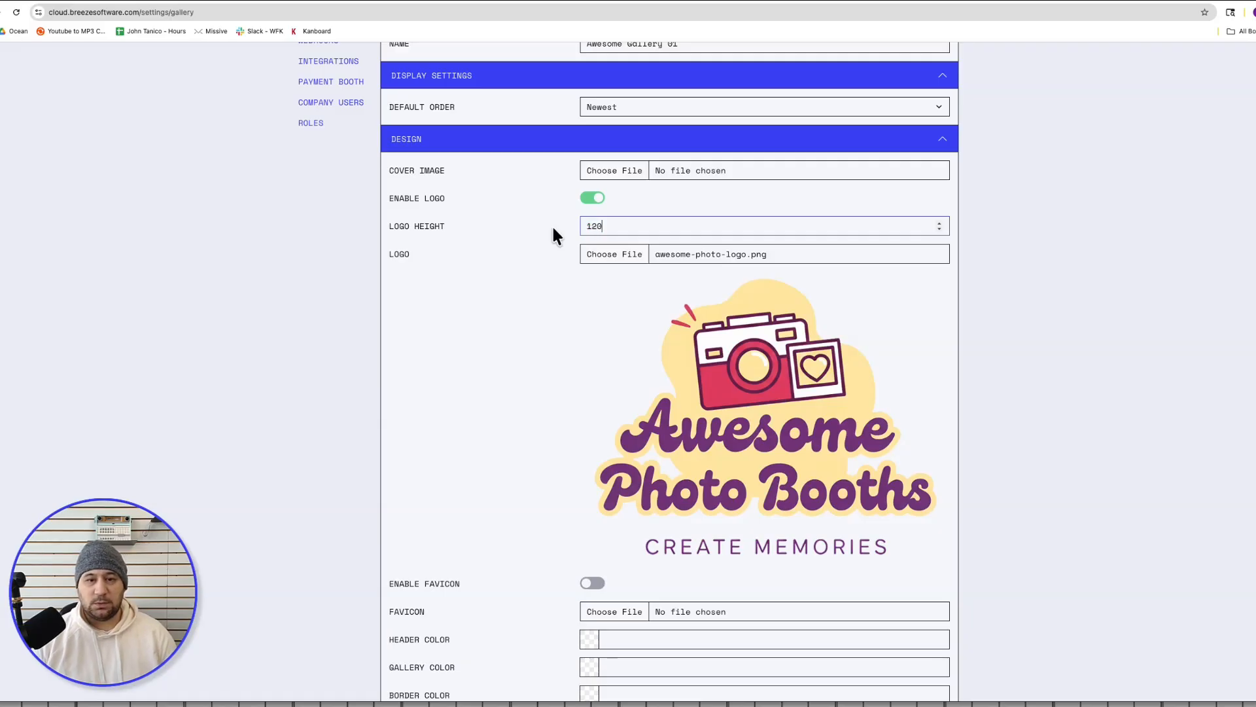
click(1034, 309)
Step: Set both the header color and the gallery color to white (#ffffff)
scroll(1042, 360, up, 1)
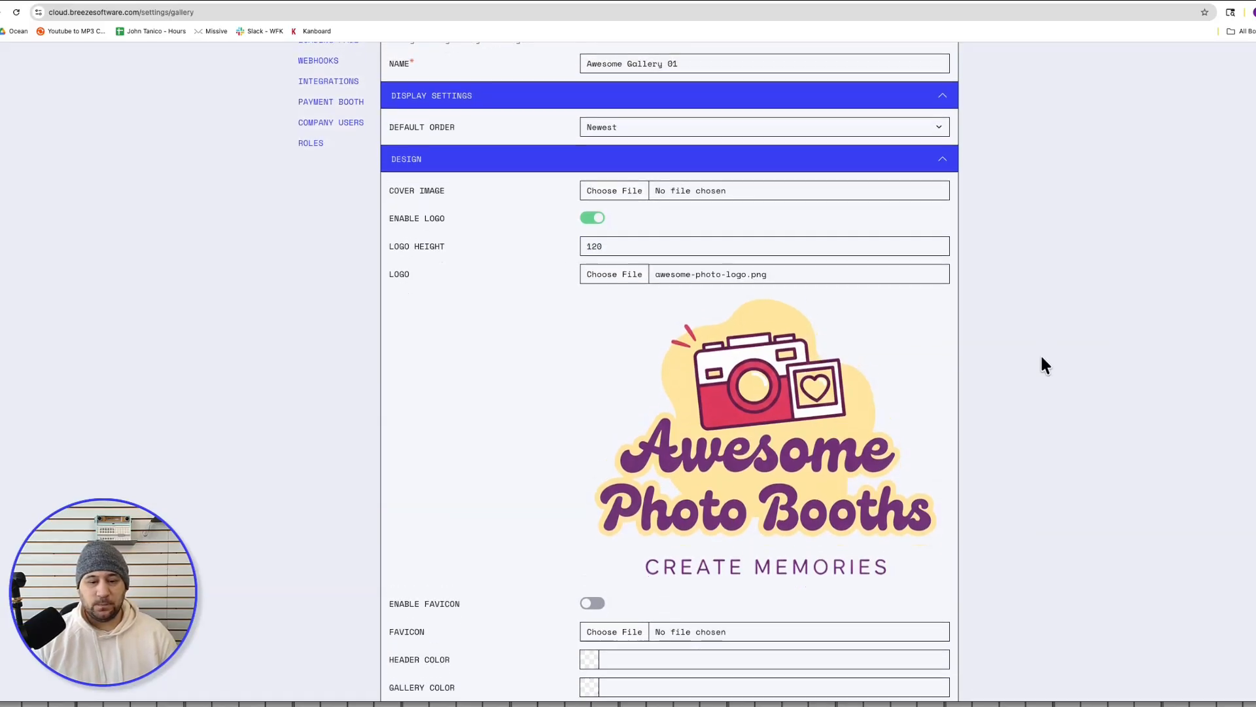
scroll(1042, 360, down, 7)
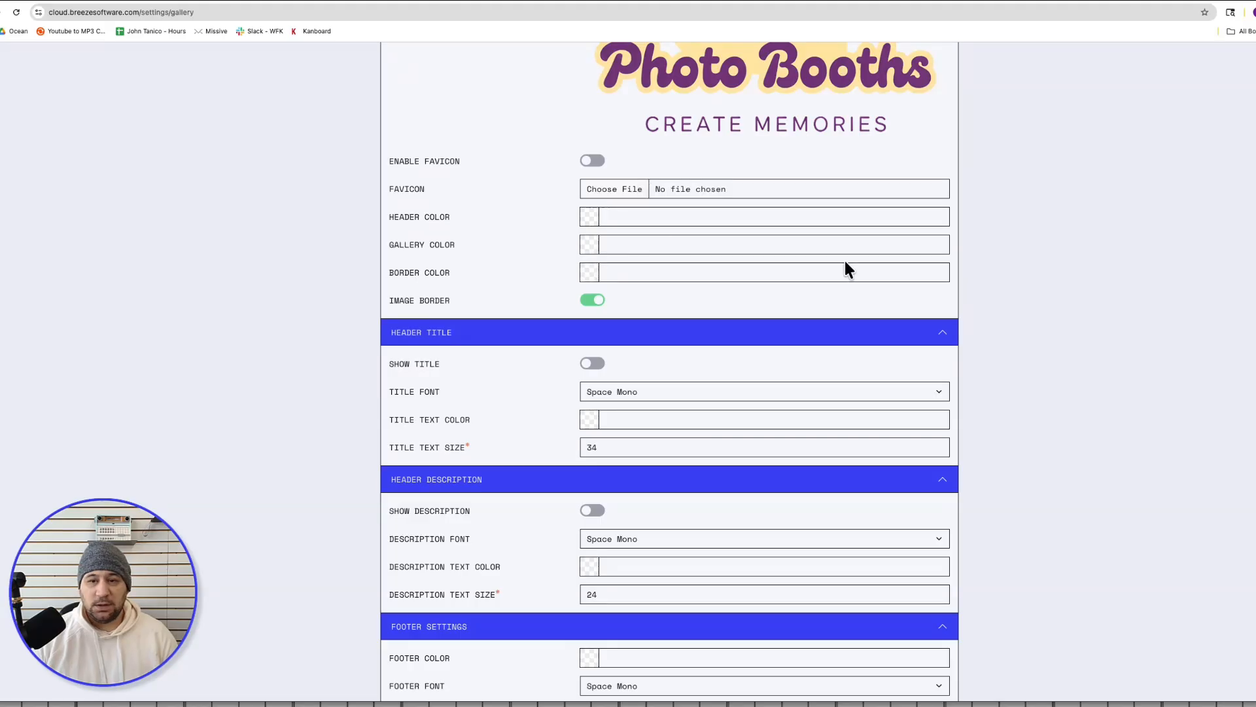
click(589, 216)
drag(611, 269, 582, 228)
click(314, 199)
click(589, 246)
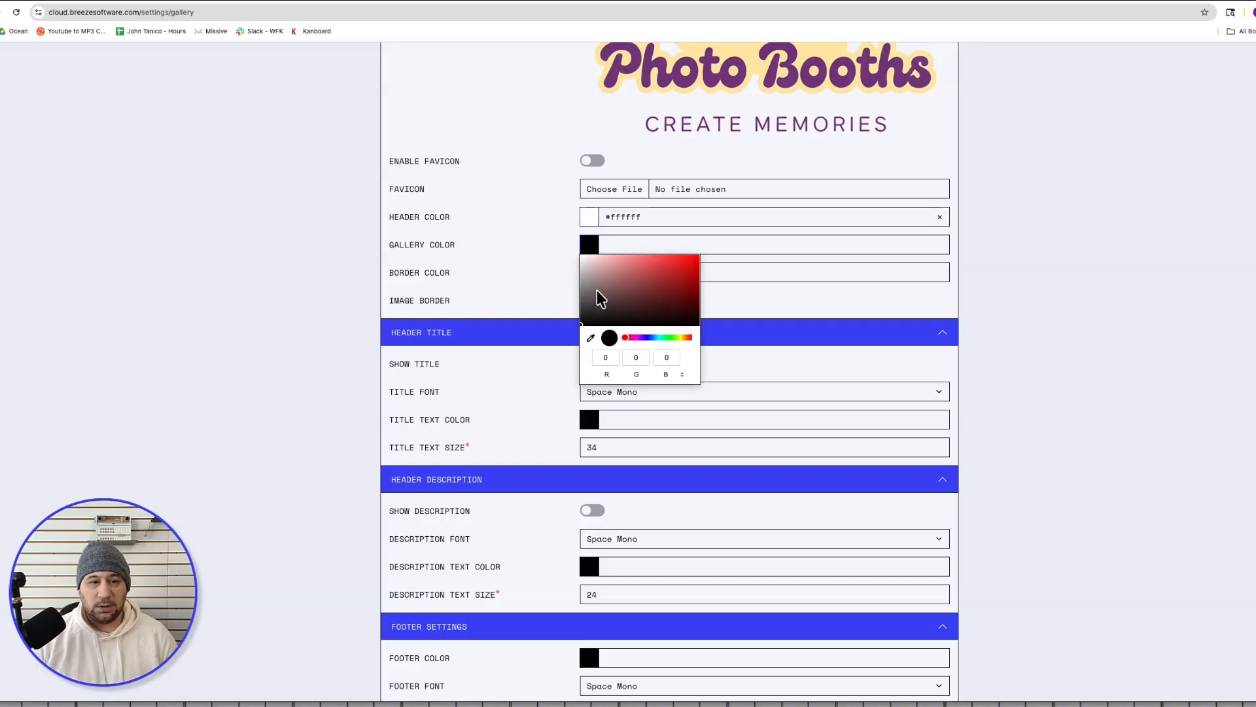
click(313, 222)
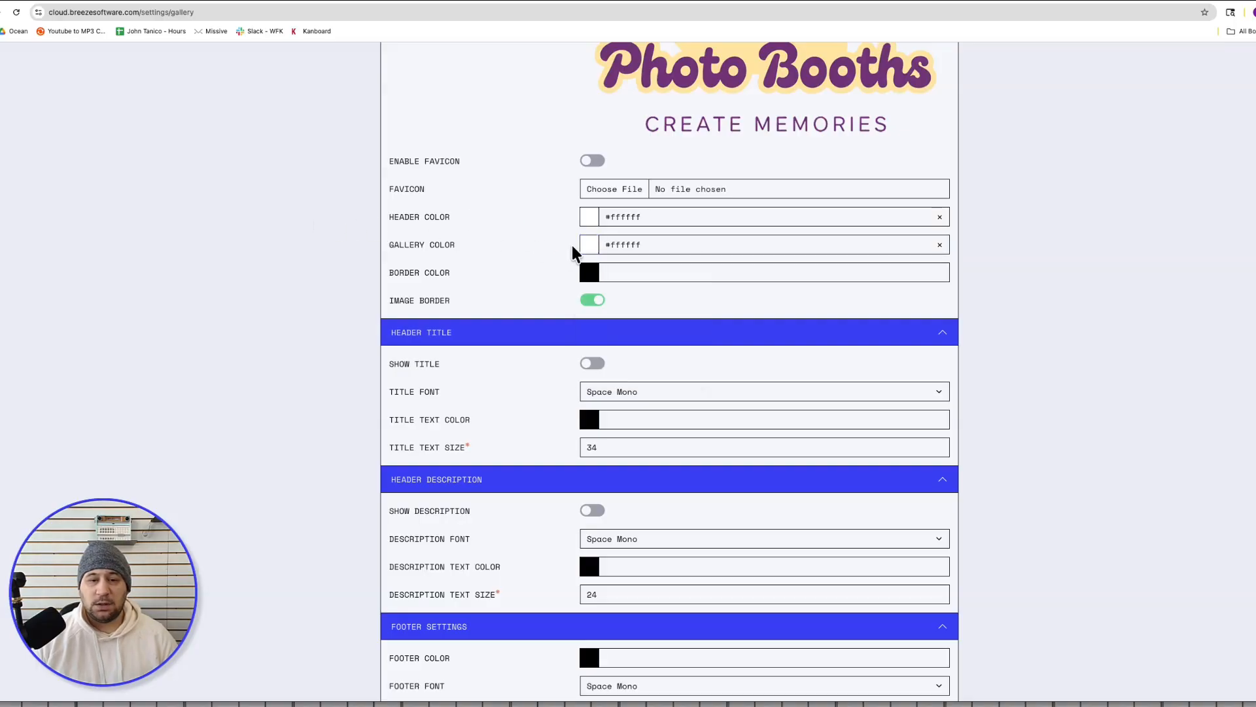
Step: Set the border color to #7b3b7f by sampling the purple lettering of the uploaded logo
click(591, 285)
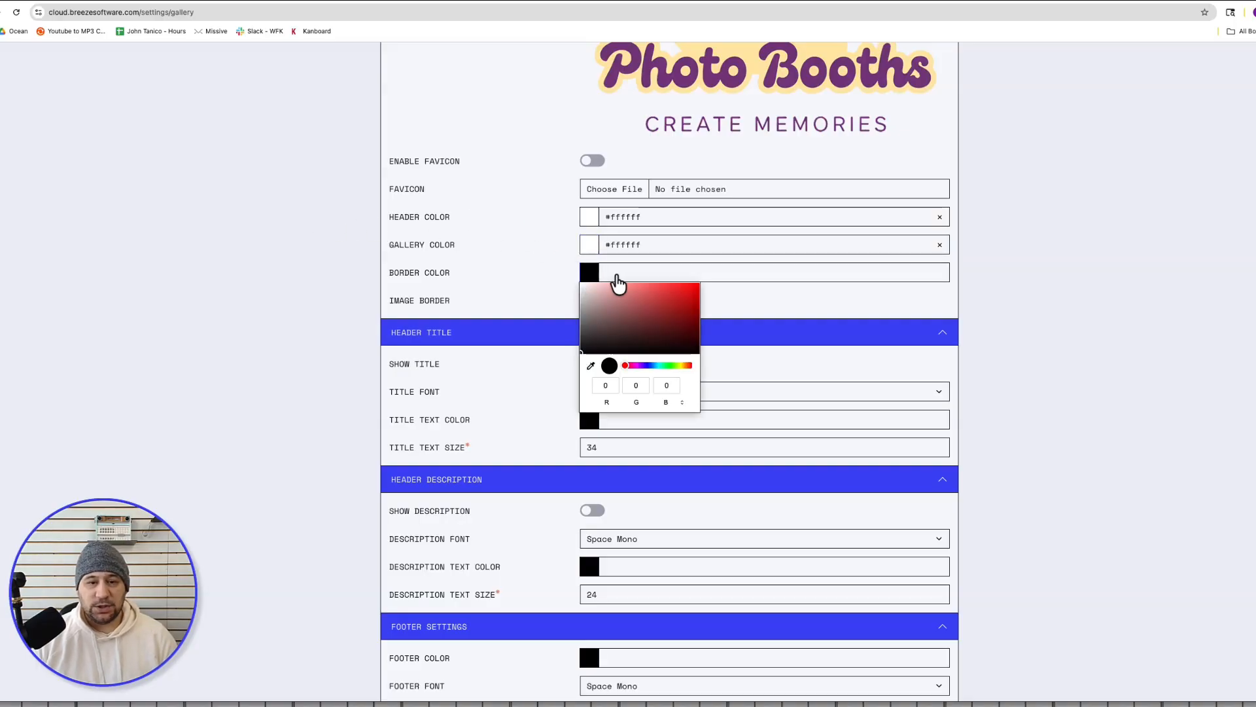
click(592, 367)
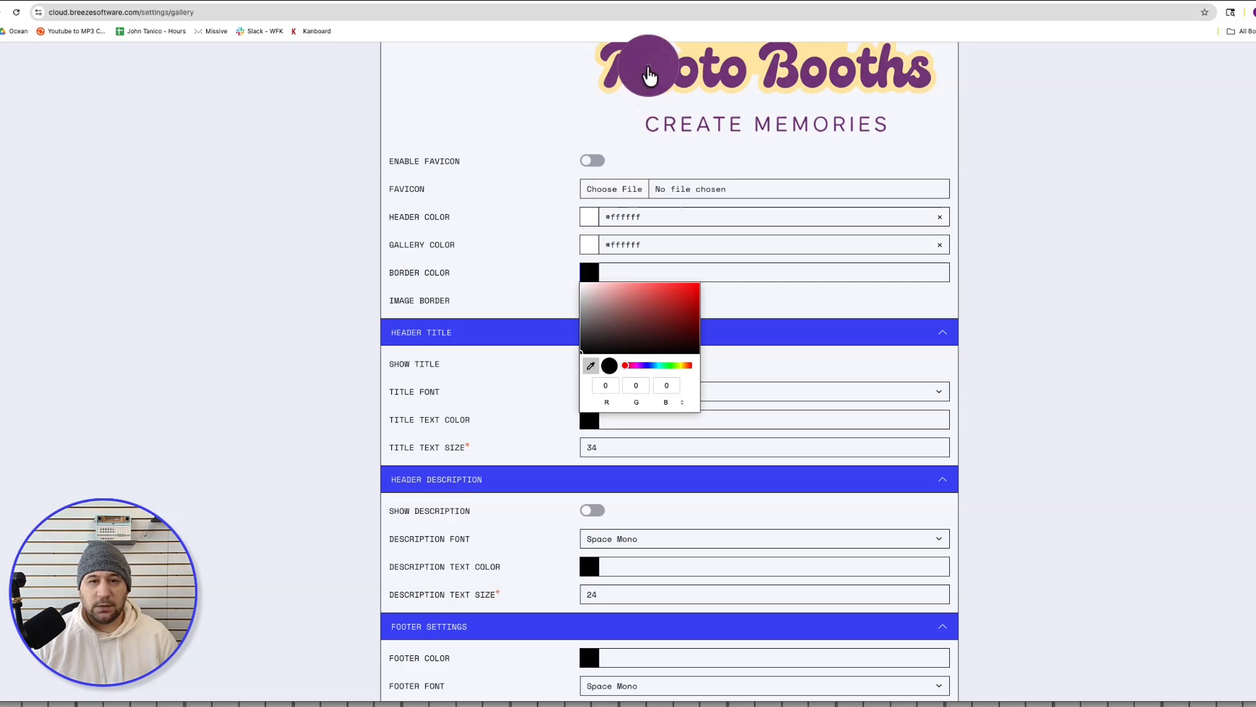
click(648, 67)
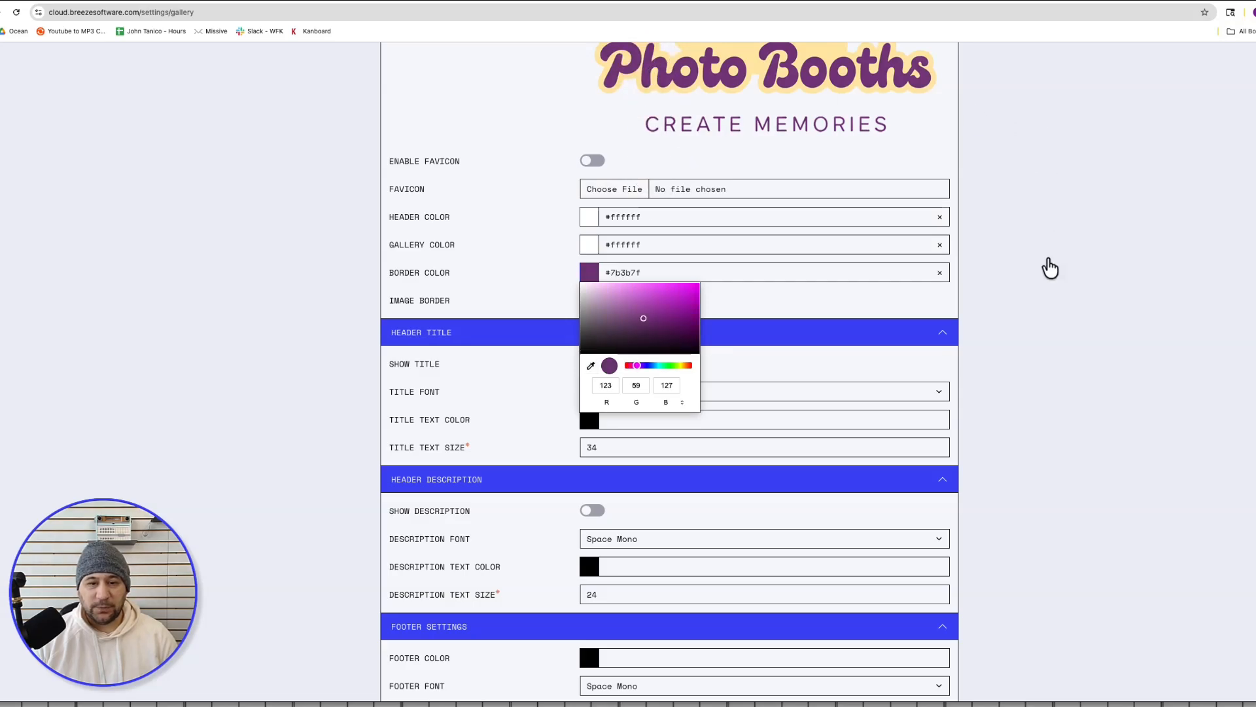
click(1085, 269)
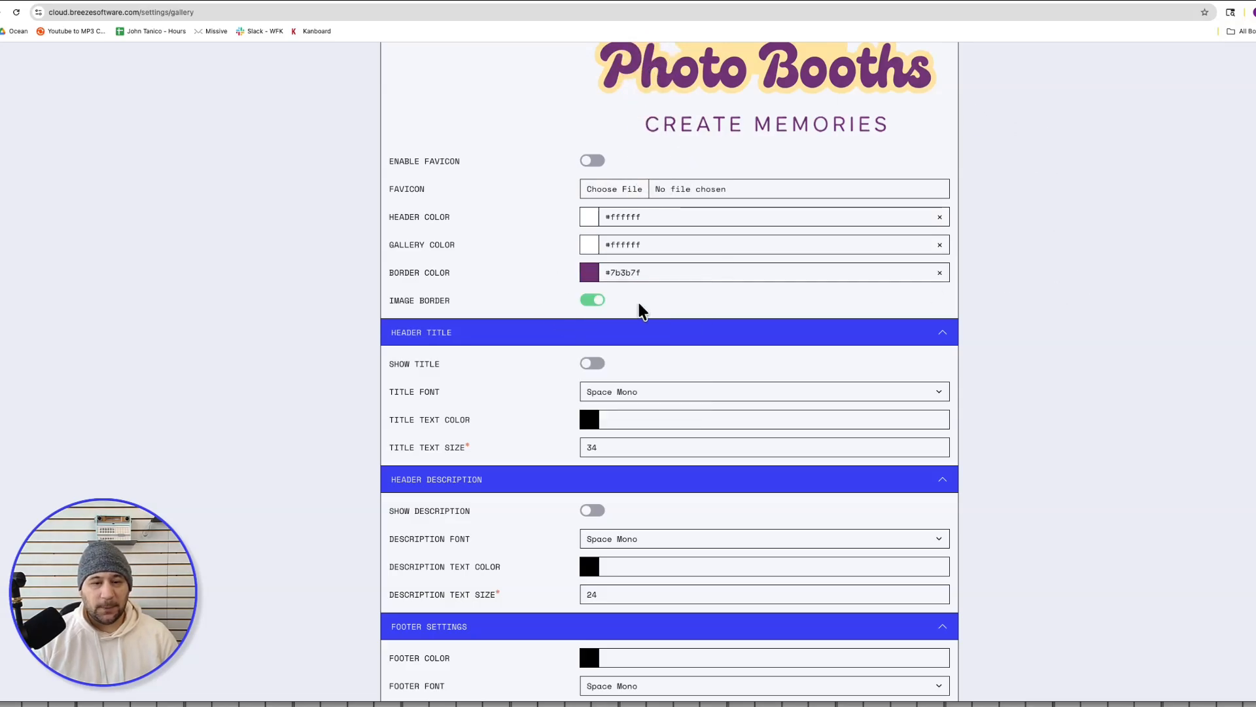
Step: Turn on the header title and set the title font to Montserrat
scroll(640, 310, down, 3)
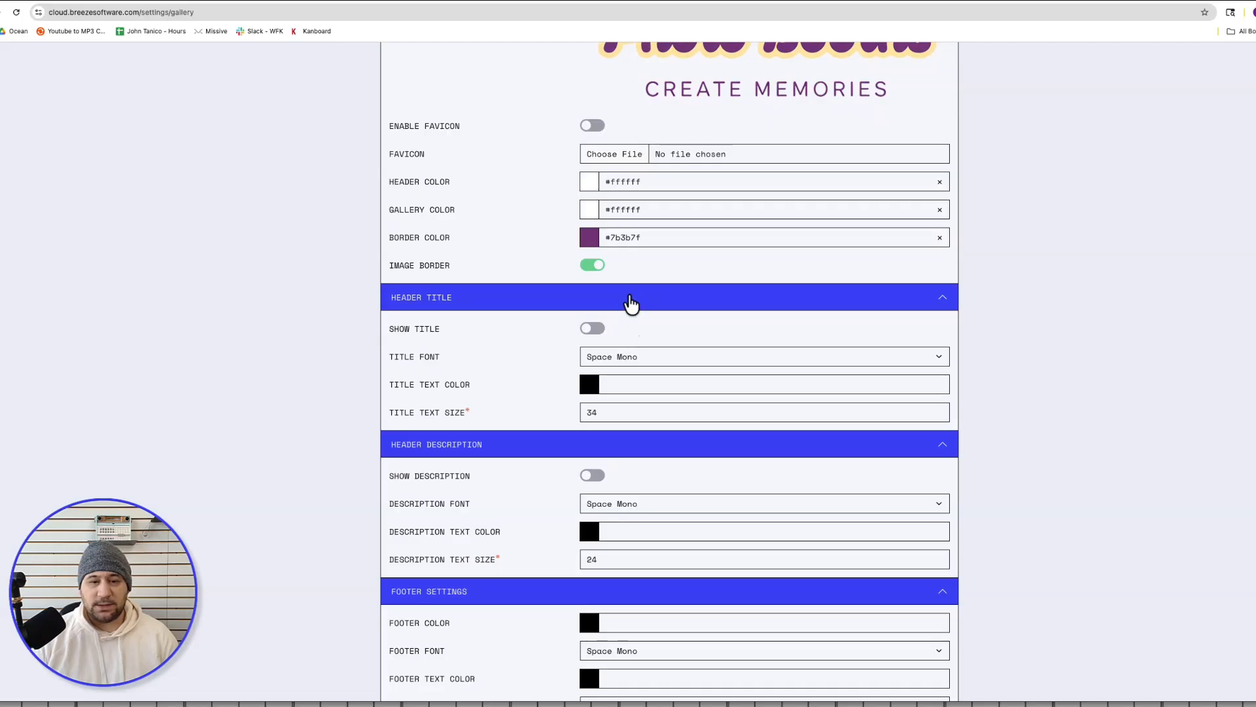
click(597, 263)
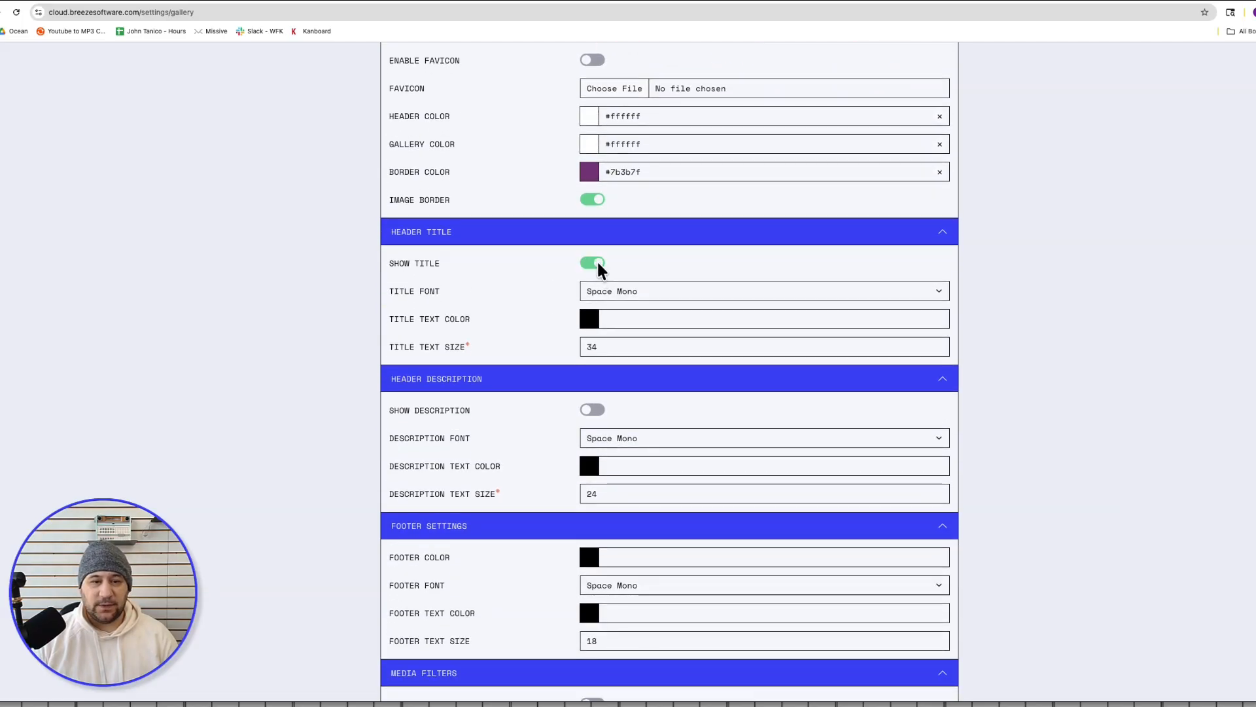
click(639, 291)
click(634, 249)
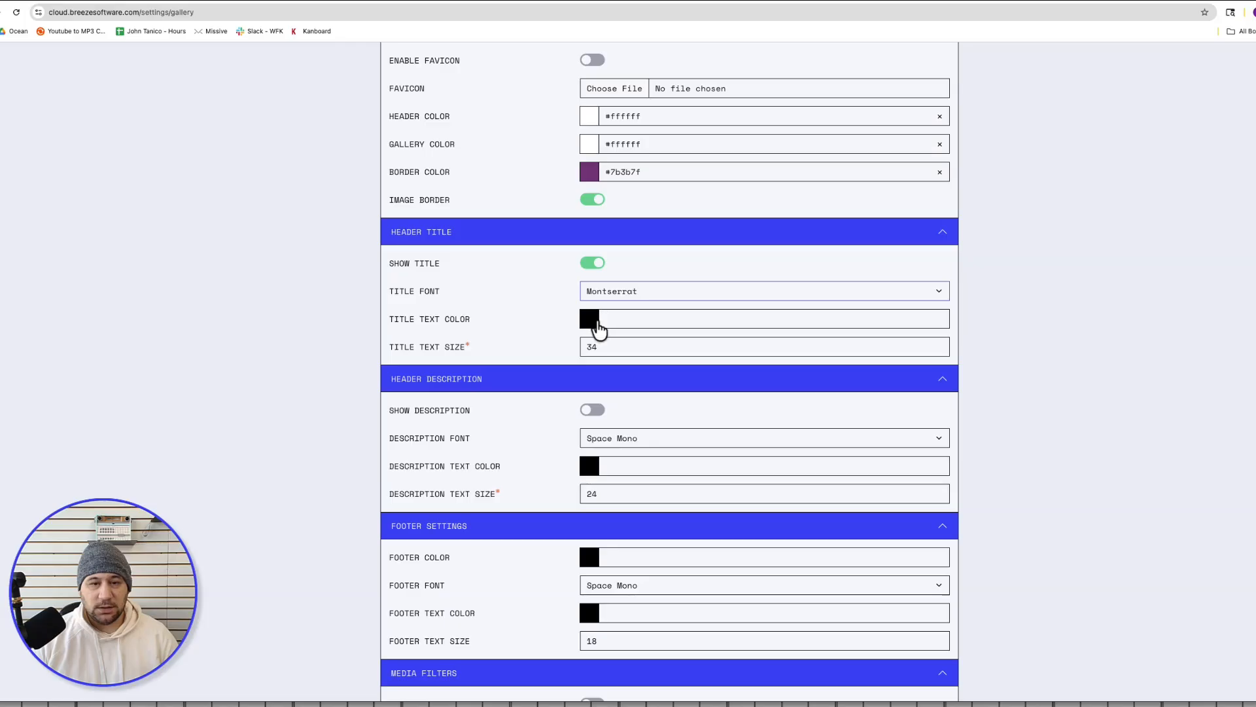
Step: Set the title text color to #7b3b7f by sampling the purple border color swatch
click(593, 324)
click(591, 413)
click(593, 175)
click(1081, 346)
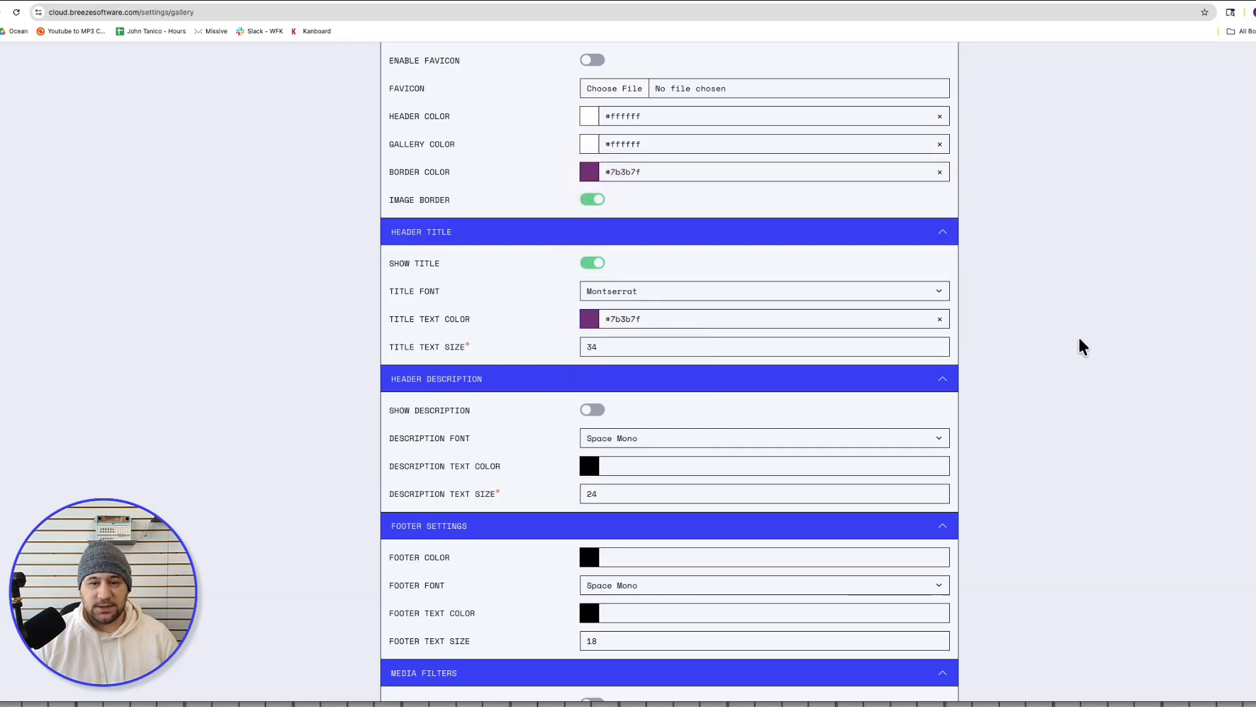
Step: Turn on the header description and set the description font to Montserrat
scroll(593, 395, down, 1)
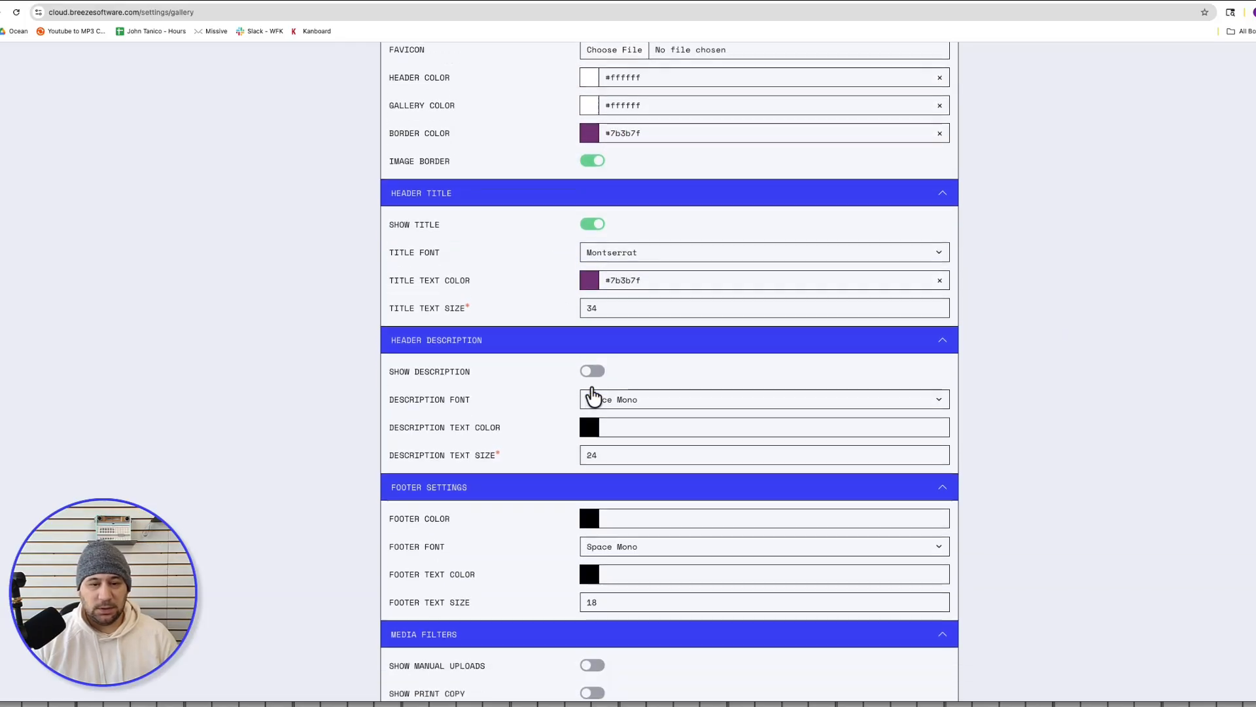
scroll(593, 395, down, 1)
click(592, 331)
click(612, 361)
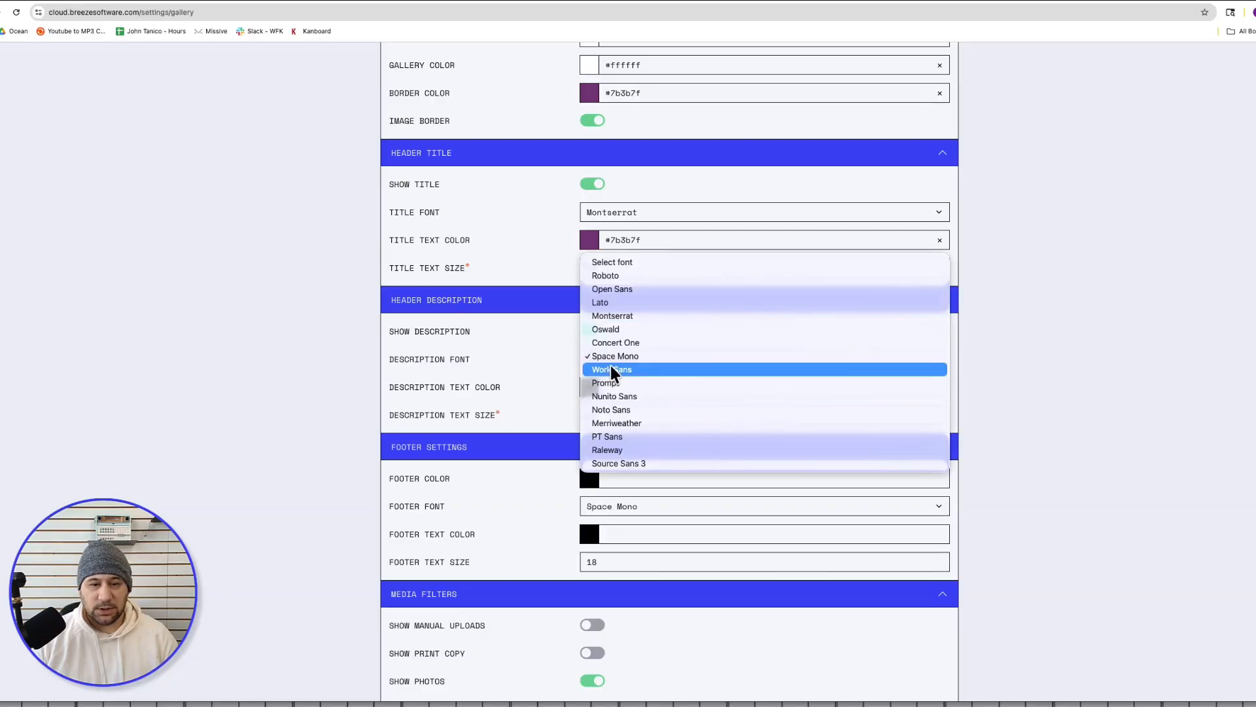
click(621, 316)
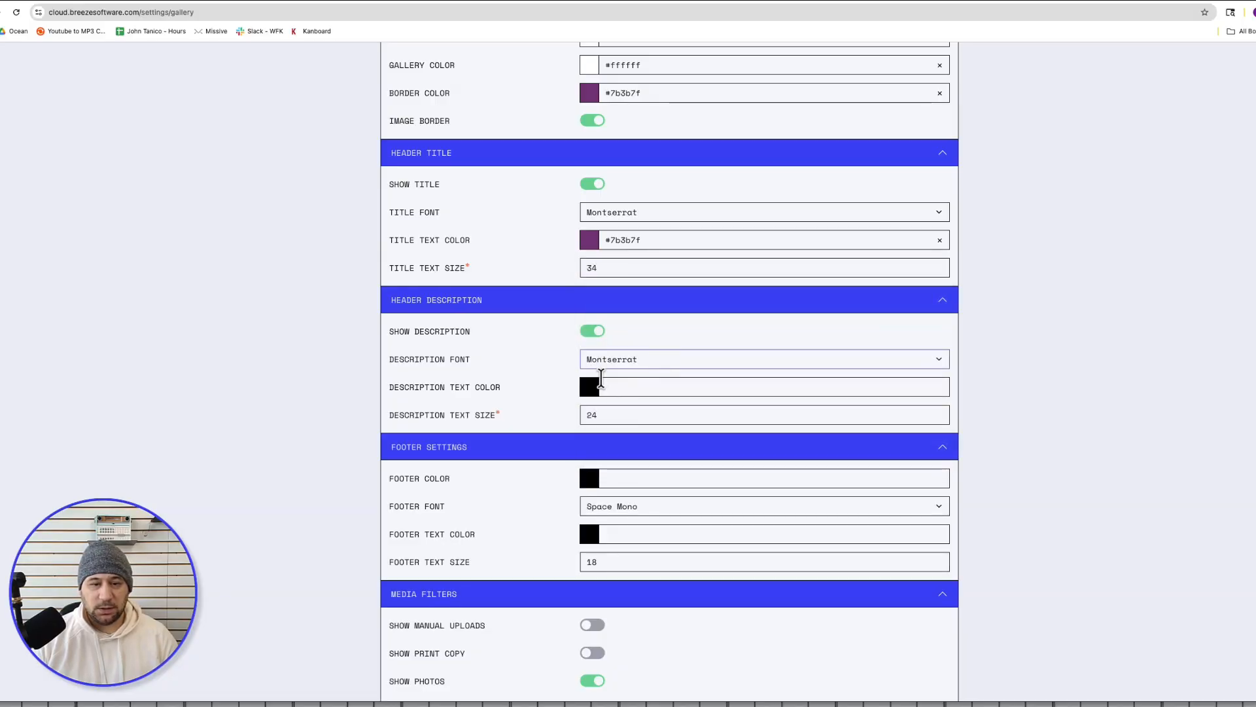
Step: Set the description text color to #e14367 by sampling the red camera body in the uploaded logo
click(589, 391)
click(973, 420)
scroll(975, 419, down, 4)
scroll(975, 418, up, 6)
scroll(976, 410, up, 3)
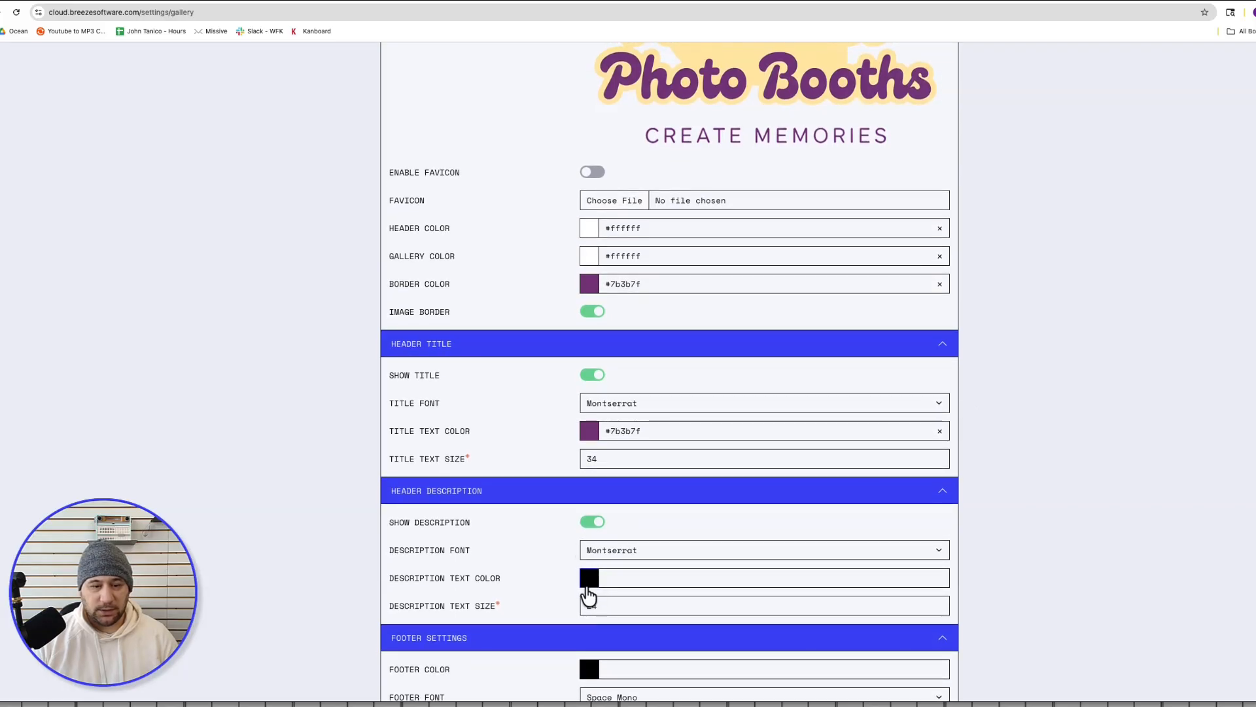
scroll(1032, 533, up, 2)
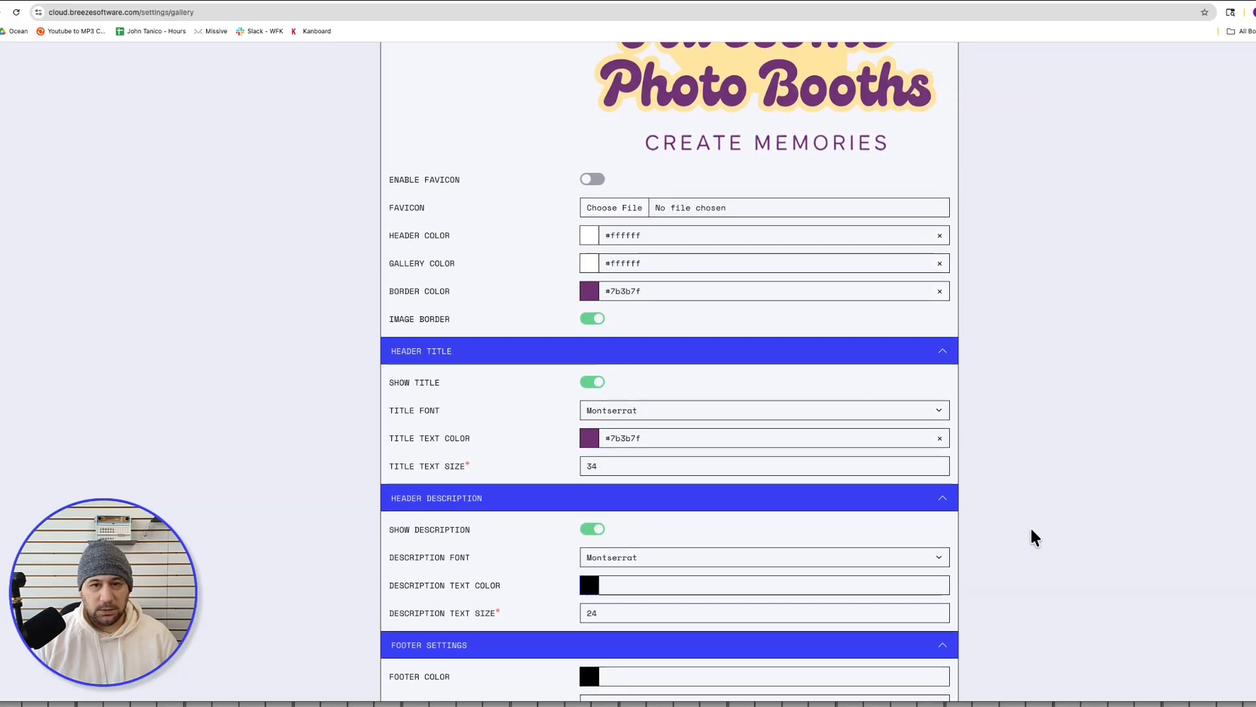
scroll(1032, 532, up, 5)
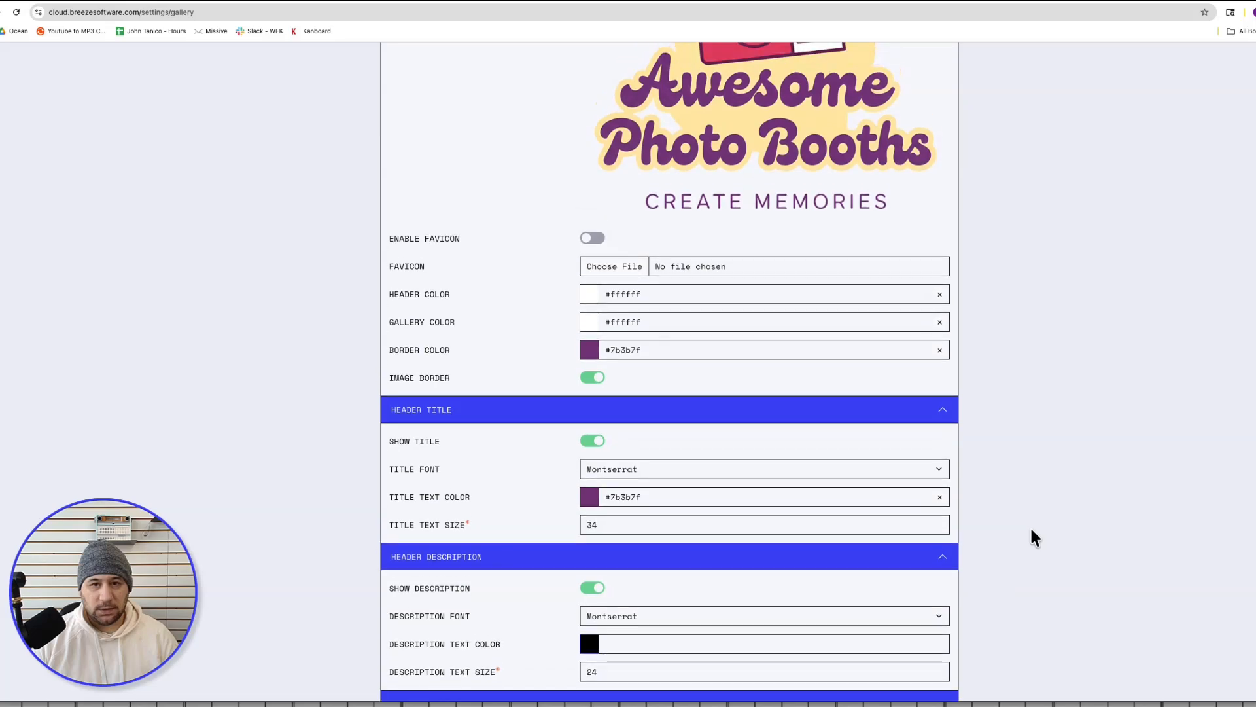
scroll(1032, 532, down, 5)
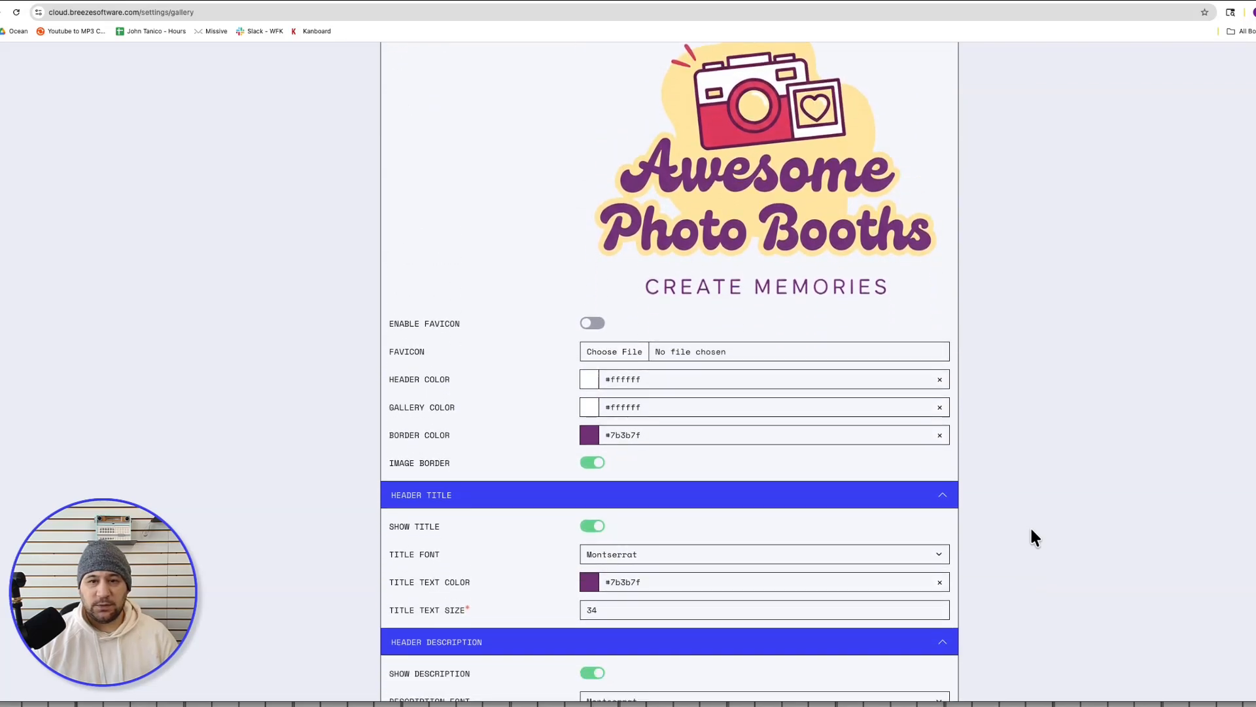
scroll(1031, 530, up, 2)
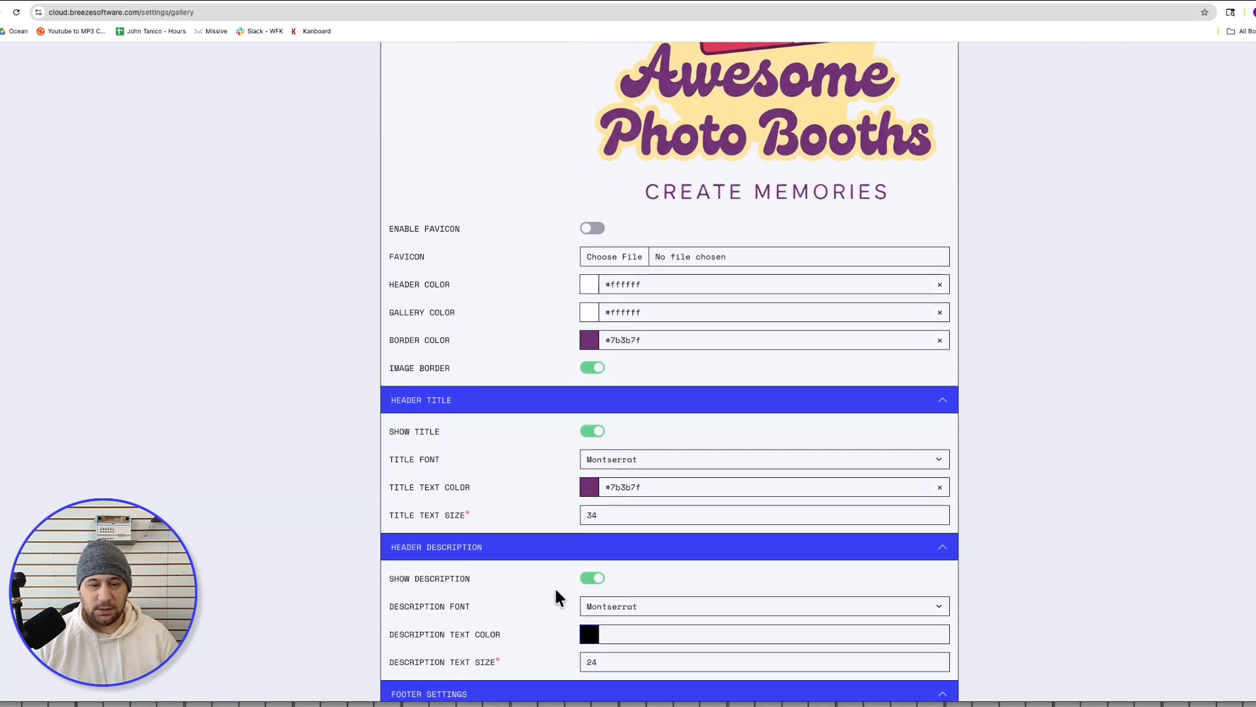
click(581, 497)
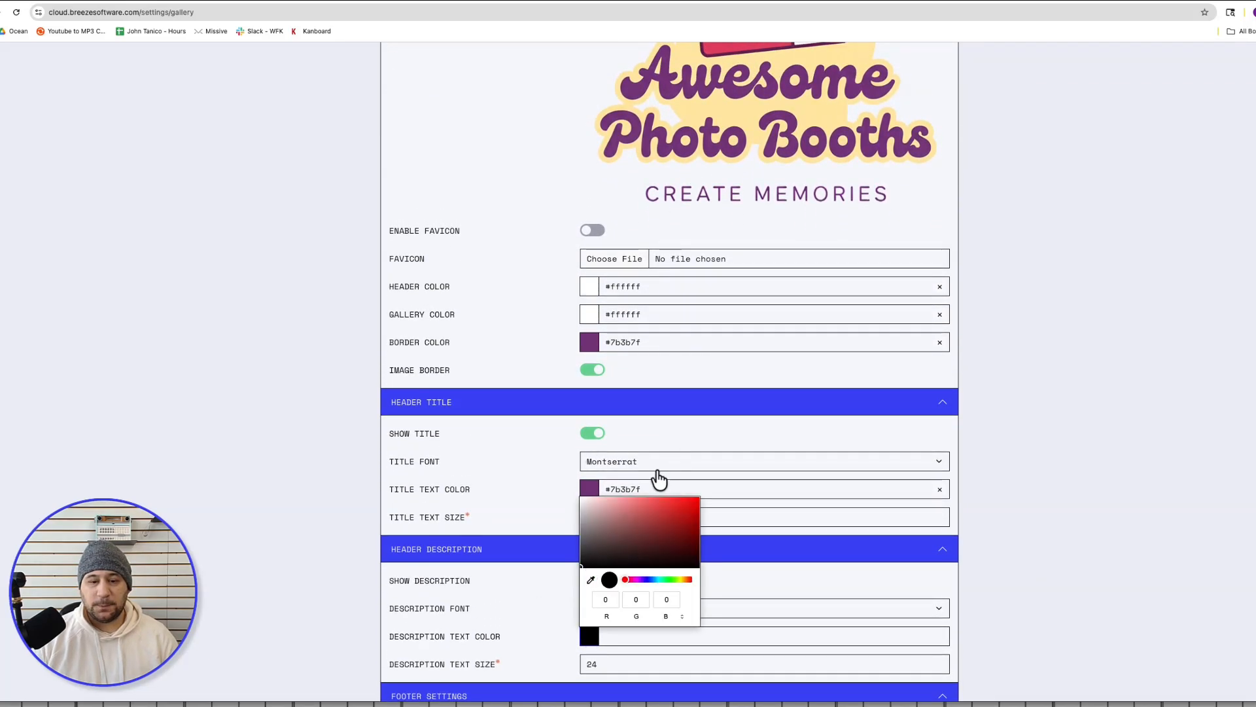
click(591, 579)
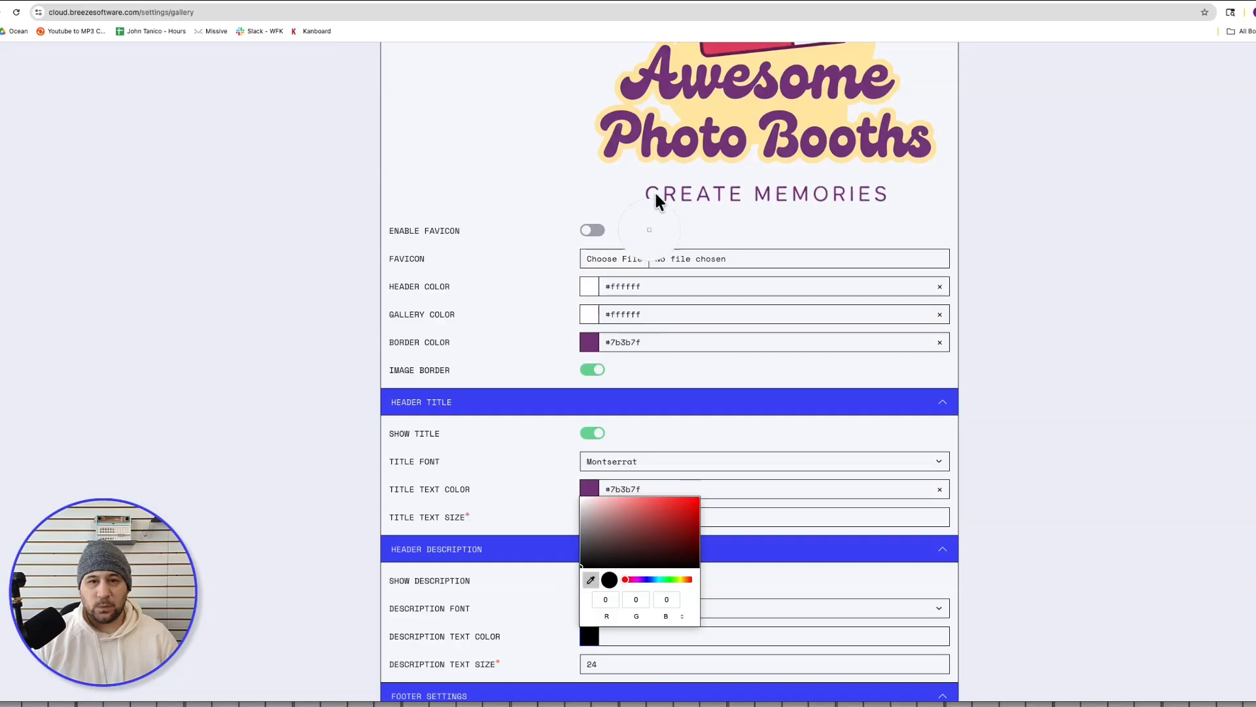
click(726, 49)
click(981, 333)
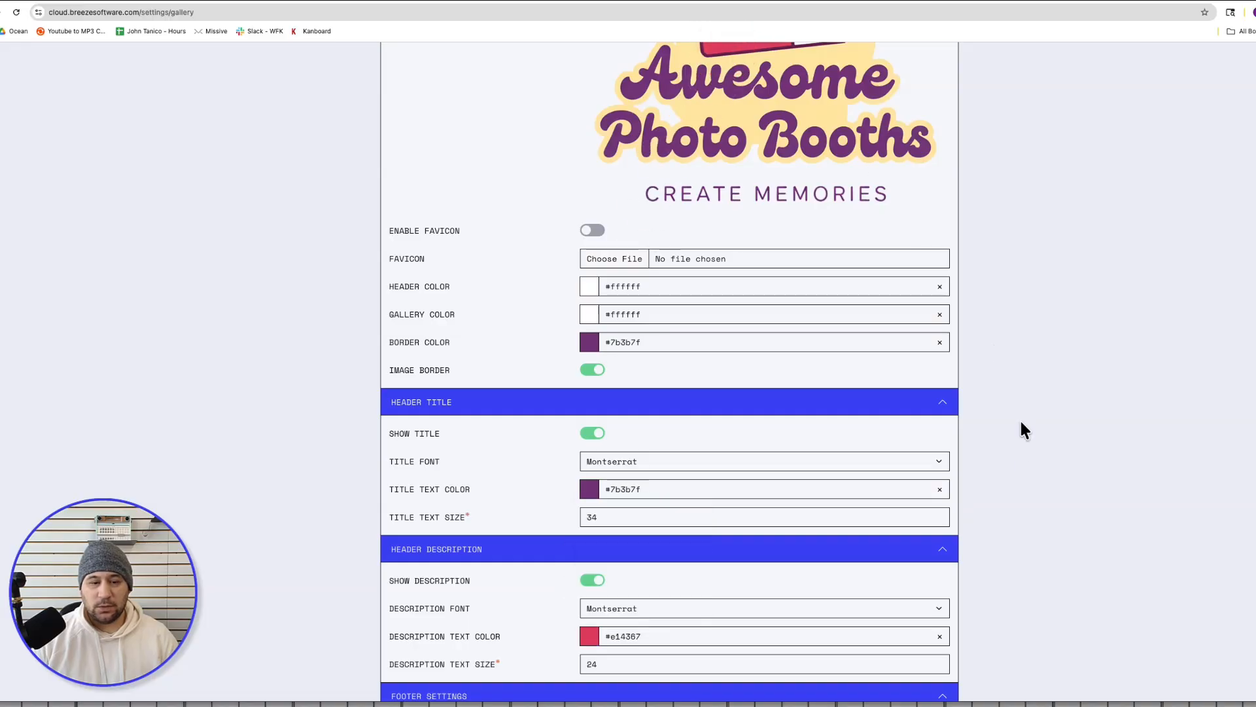
Step: Set the footer color to white (#ffffff) and the footer font to Noto Sans
scroll(1021, 452, down, 1)
scroll(1025, 464, down, 3)
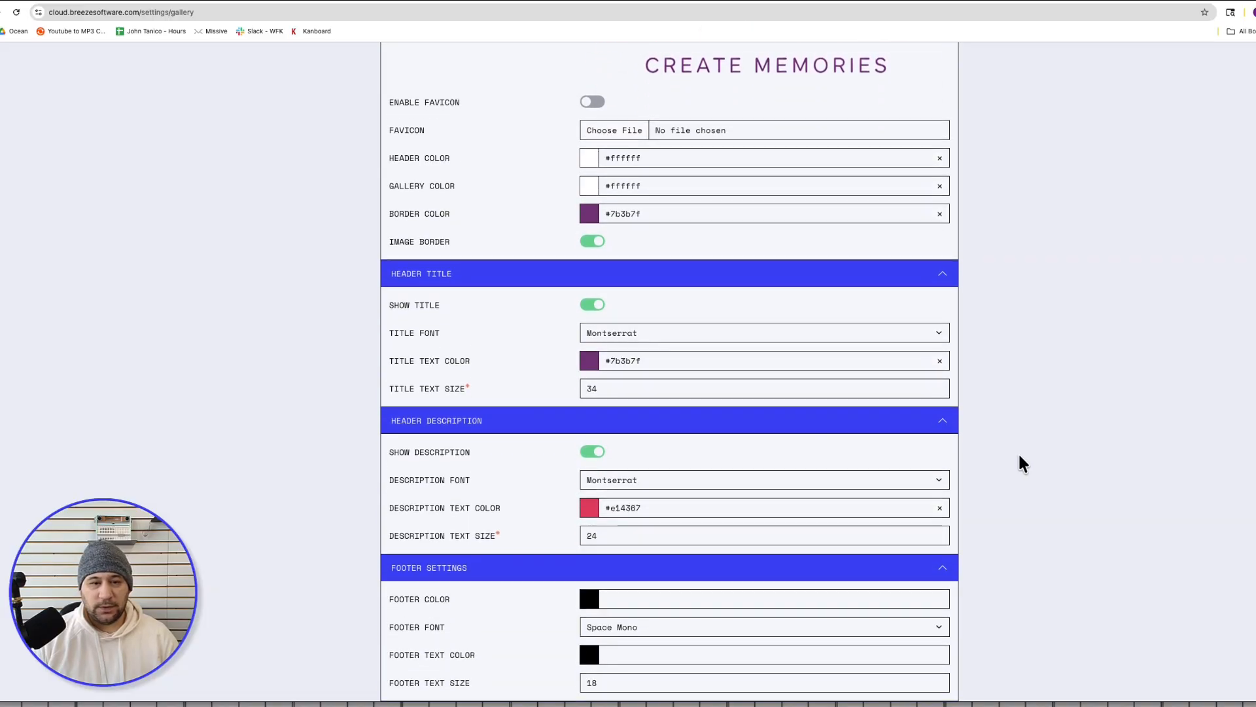
scroll(1043, 470, down, 7)
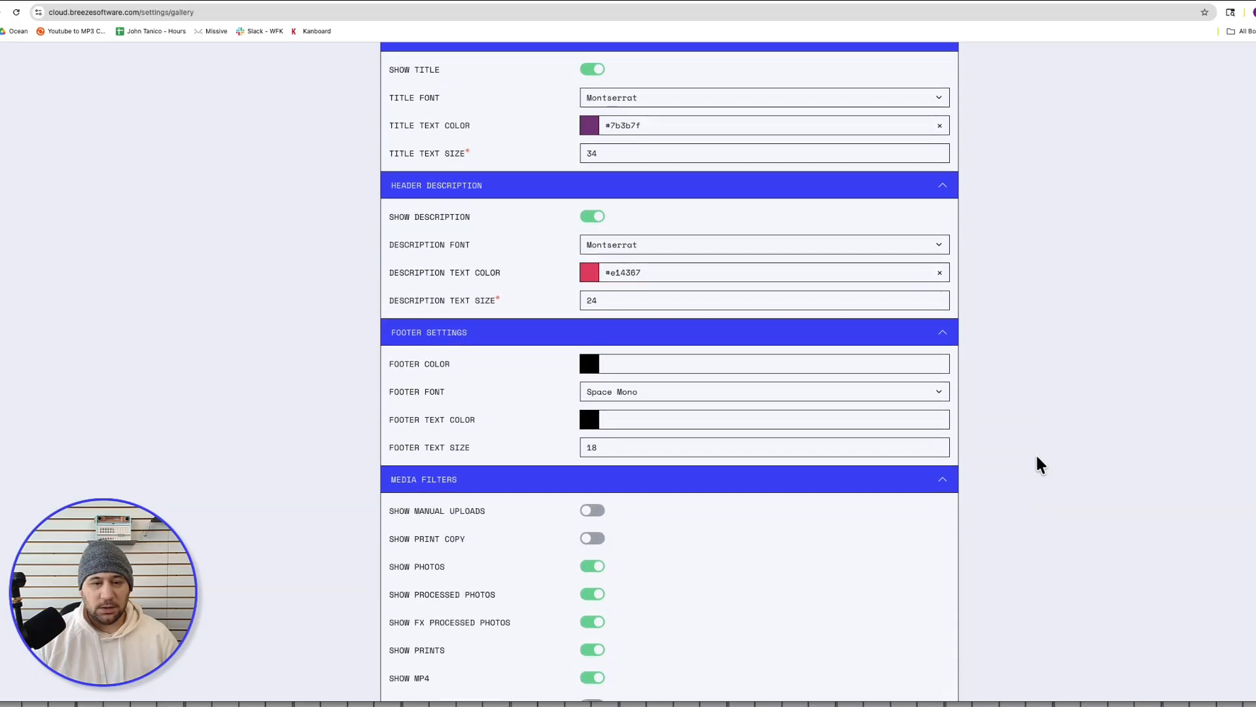
click(590, 366)
drag(596, 391, 502, 317)
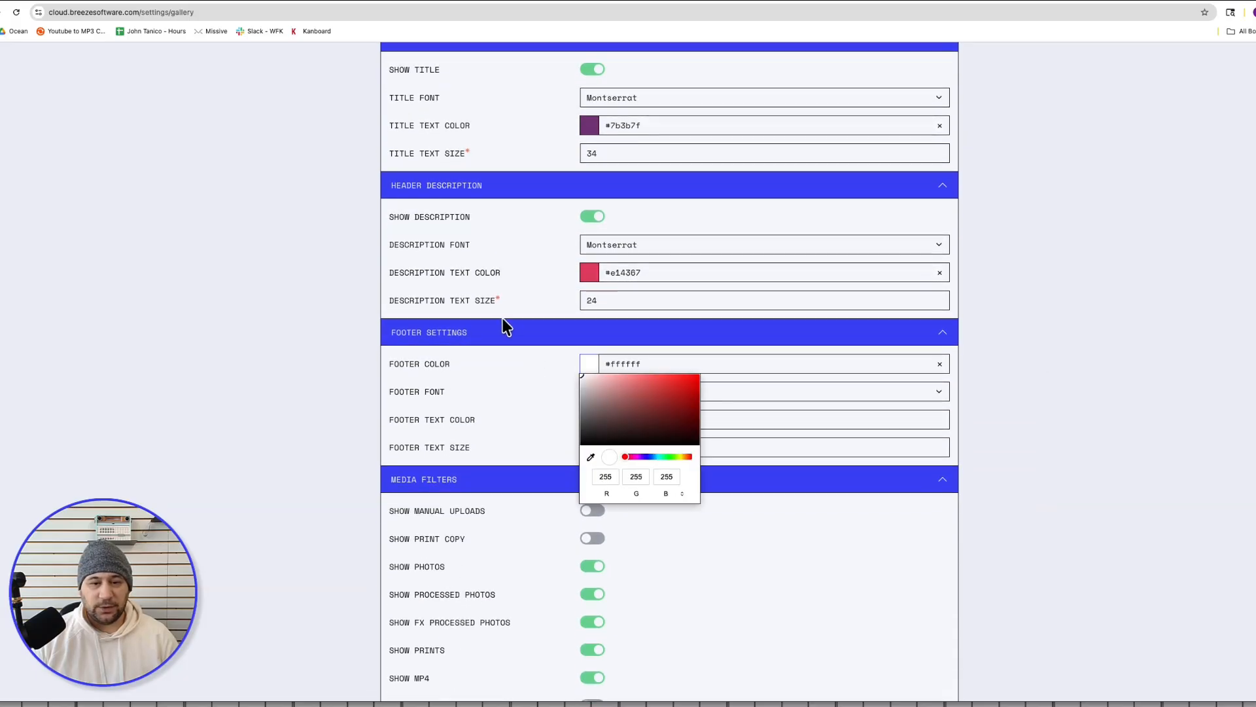
click(215, 282)
click(657, 395)
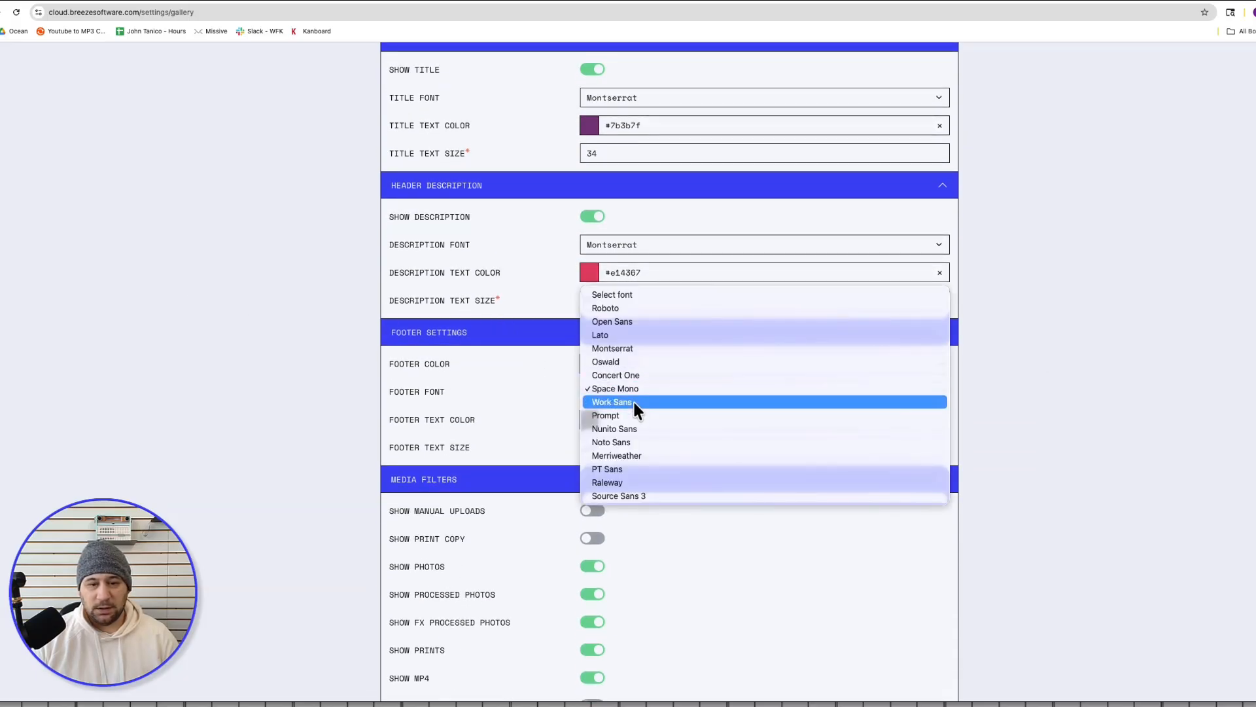
click(619, 442)
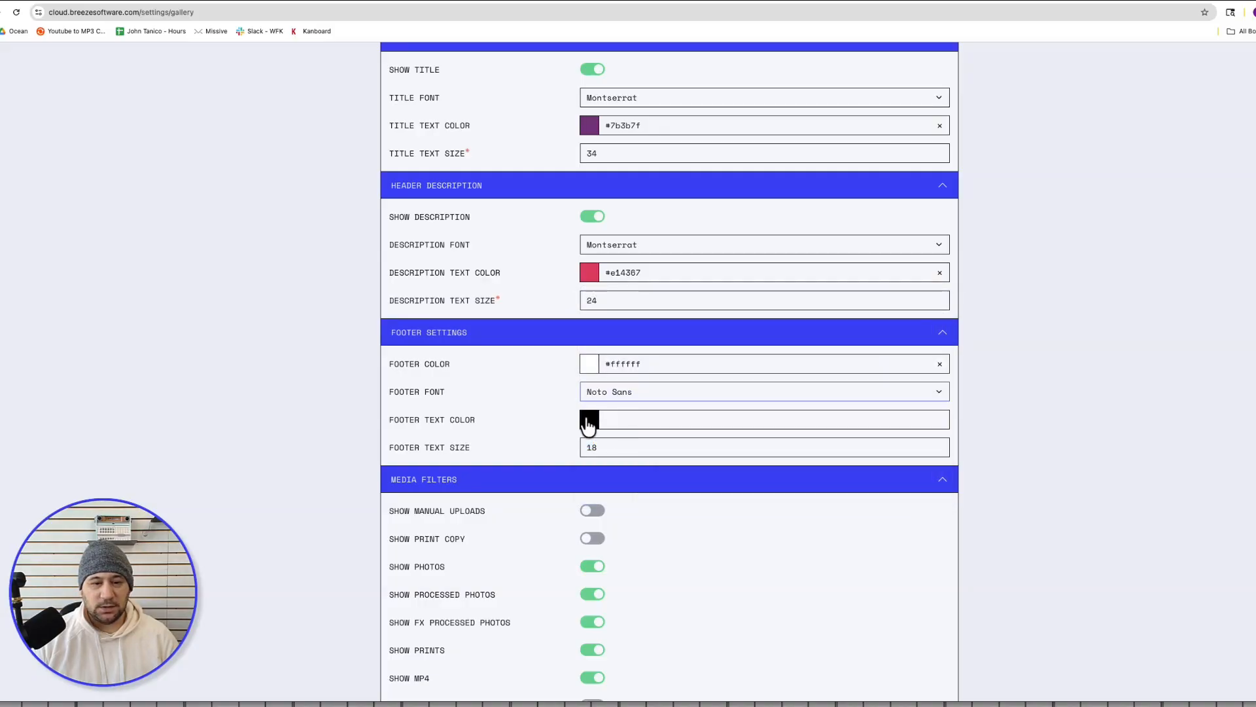
Step: Limit the media filters to processed photos and MP4 only, and create the settings template
scroll(976, 471, down, 5)
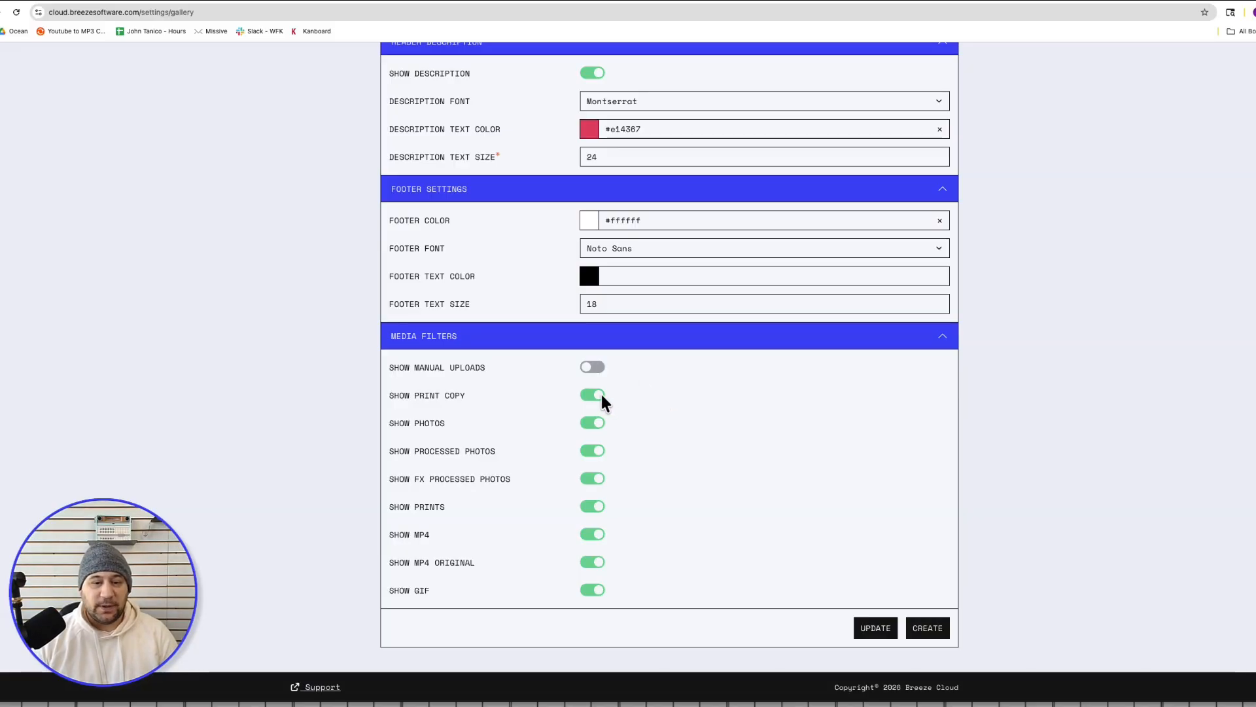
click(595, 423)
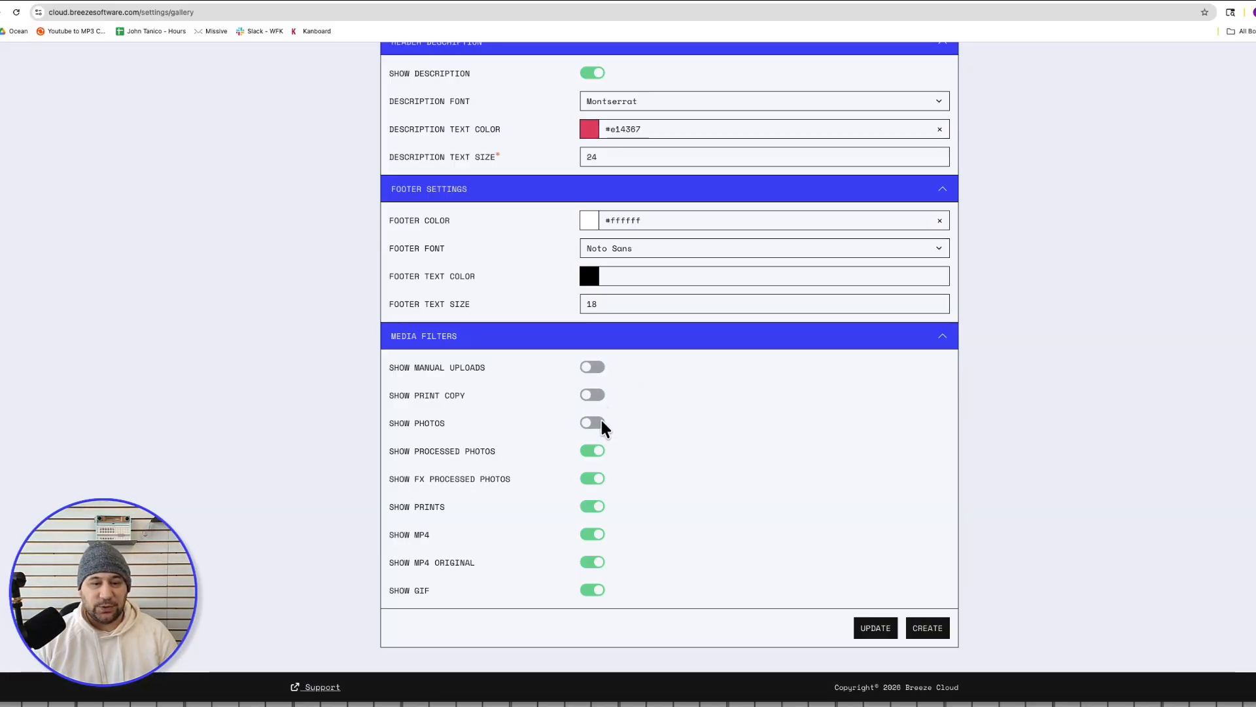
click(597, 506)
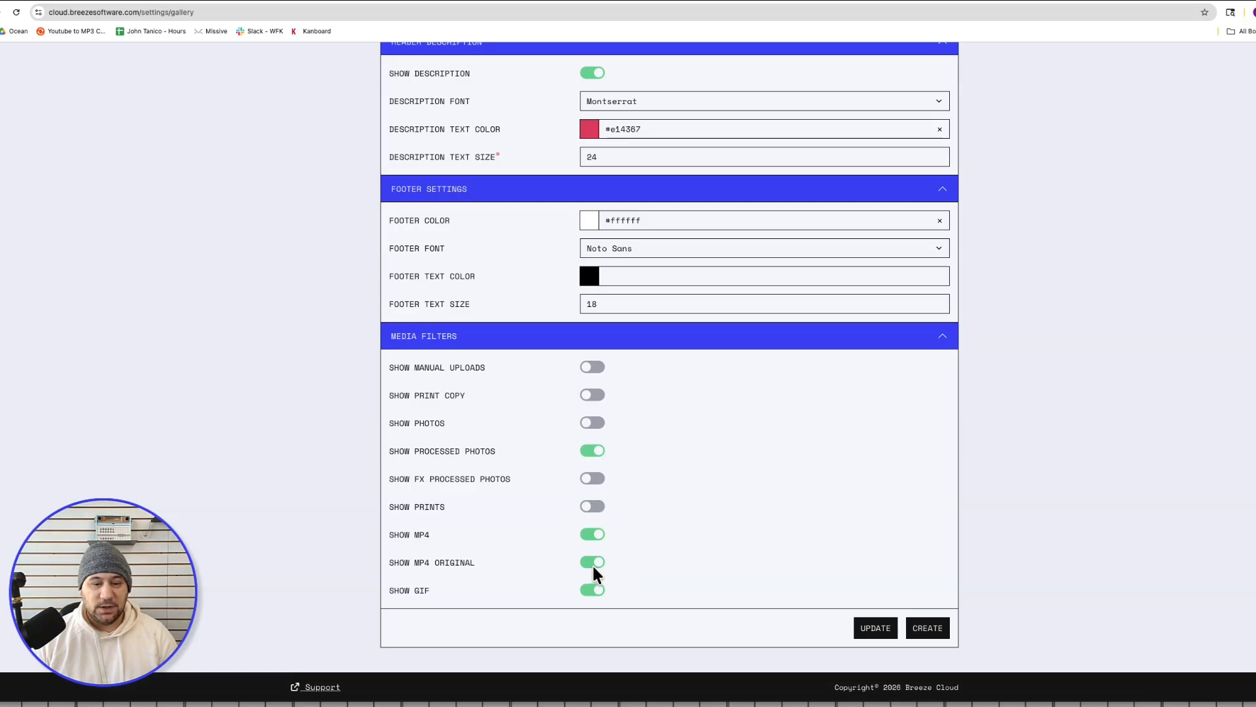
click(593, 590)
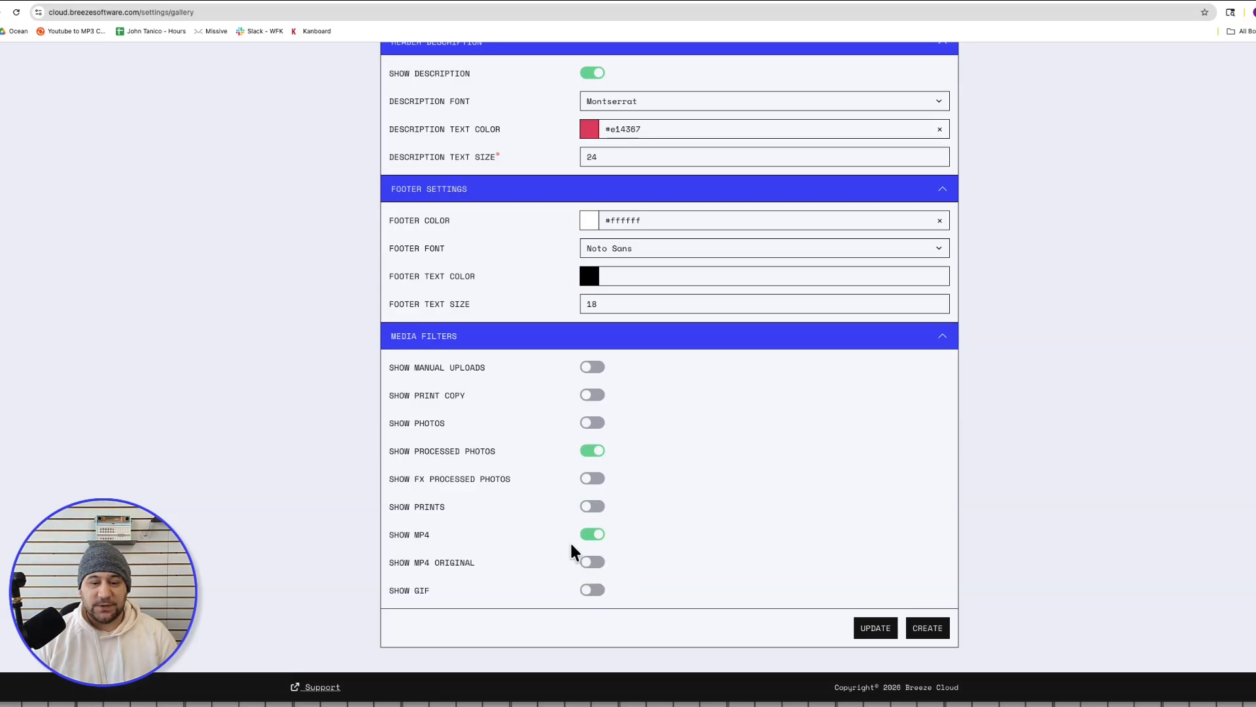
click(589, 507)
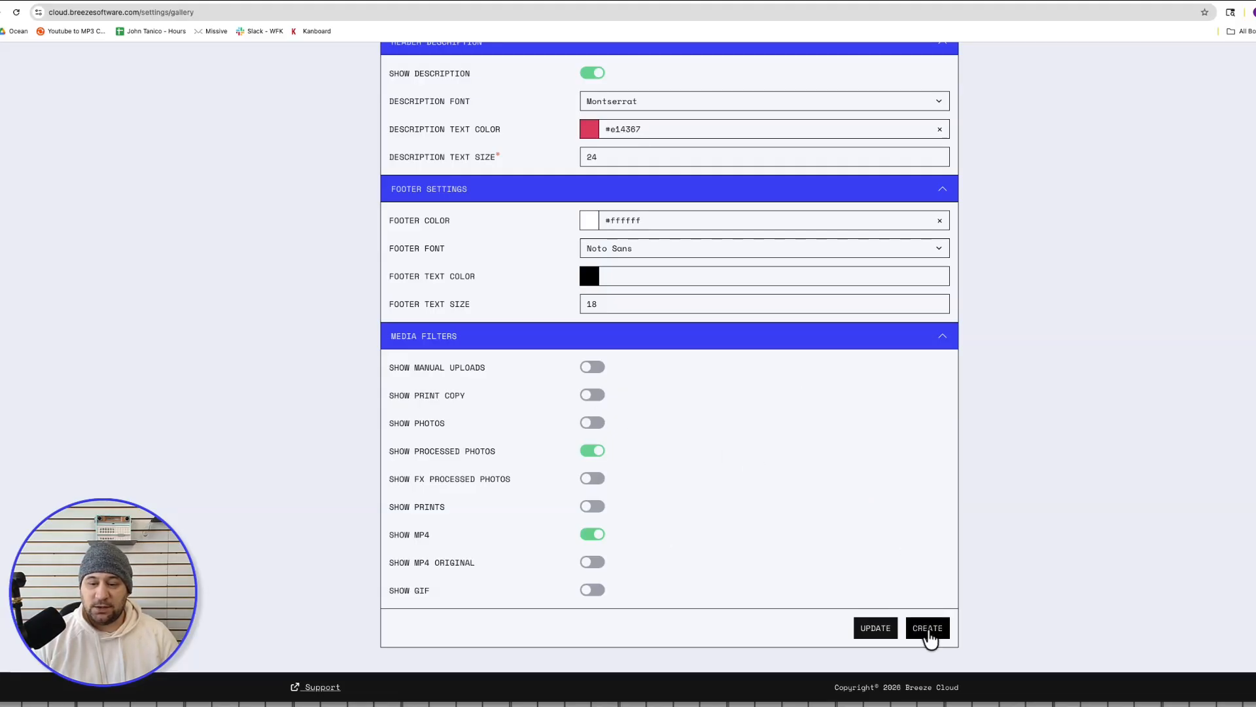
click(928, 629)
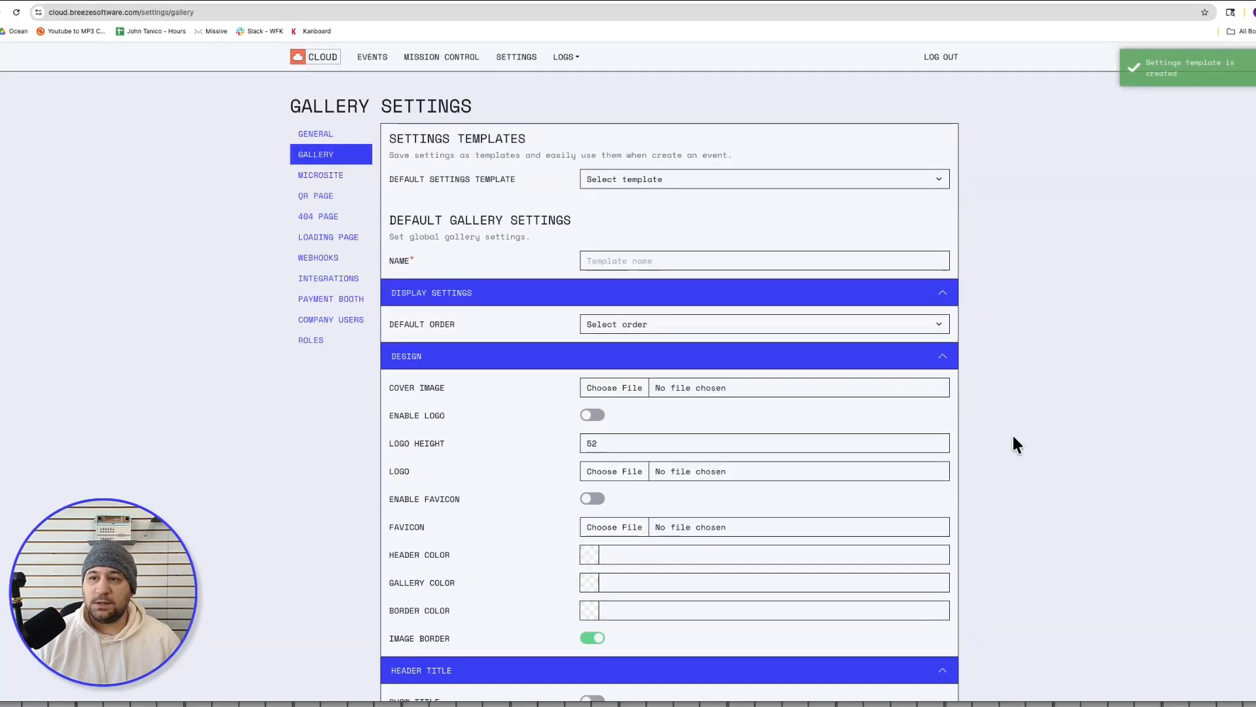
Step: Check the list of saved settings templates and name a new gallery template "Awesome Gallery 02"
click(657, 179)
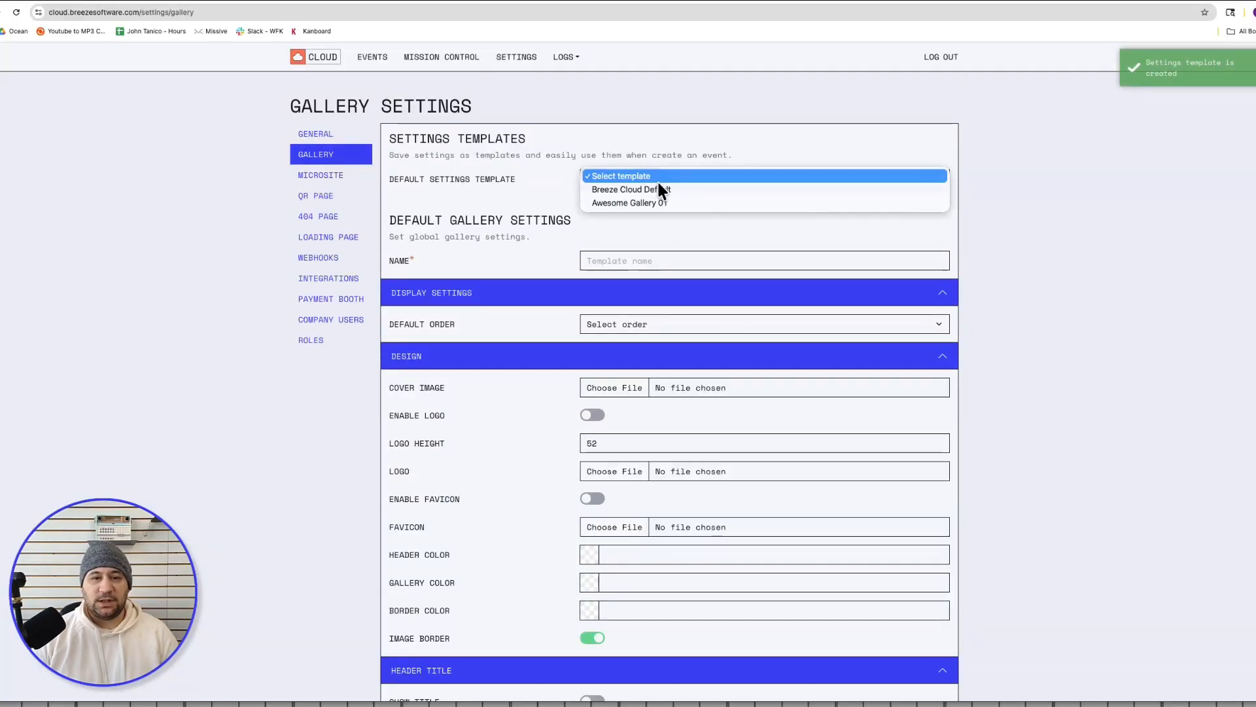
click(634, 214)
click(628, 262)
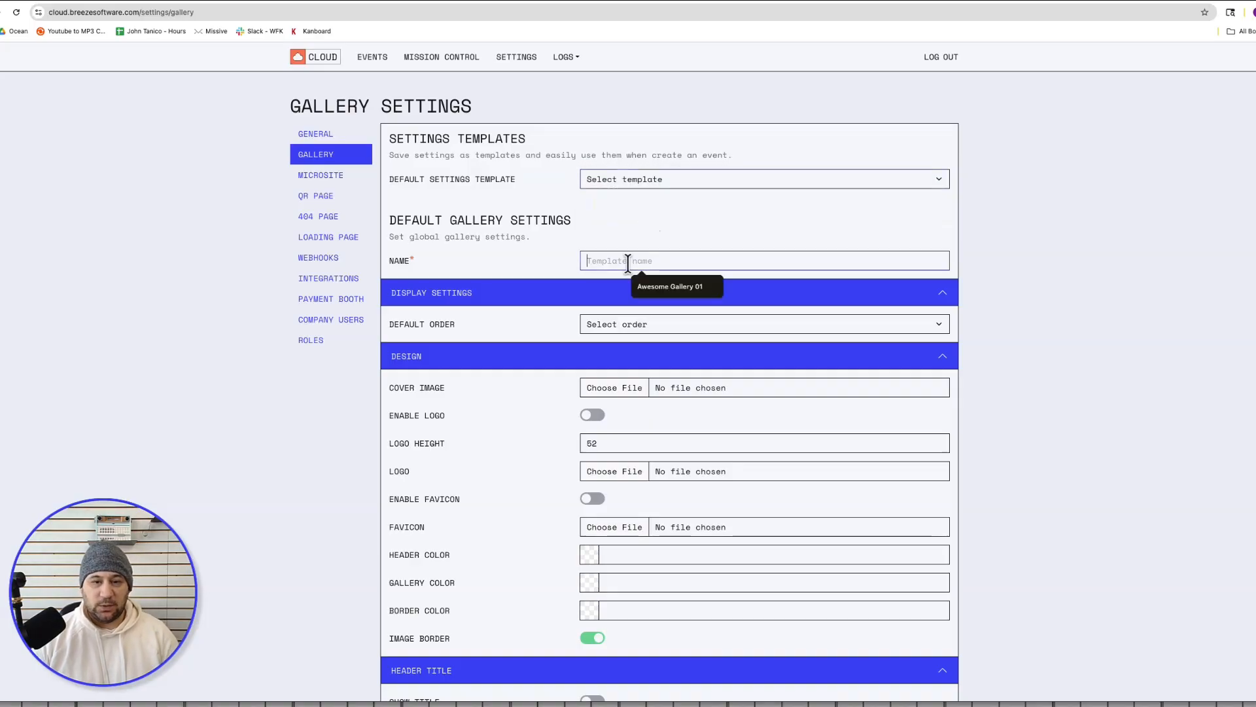
text(Awesome Gallery )
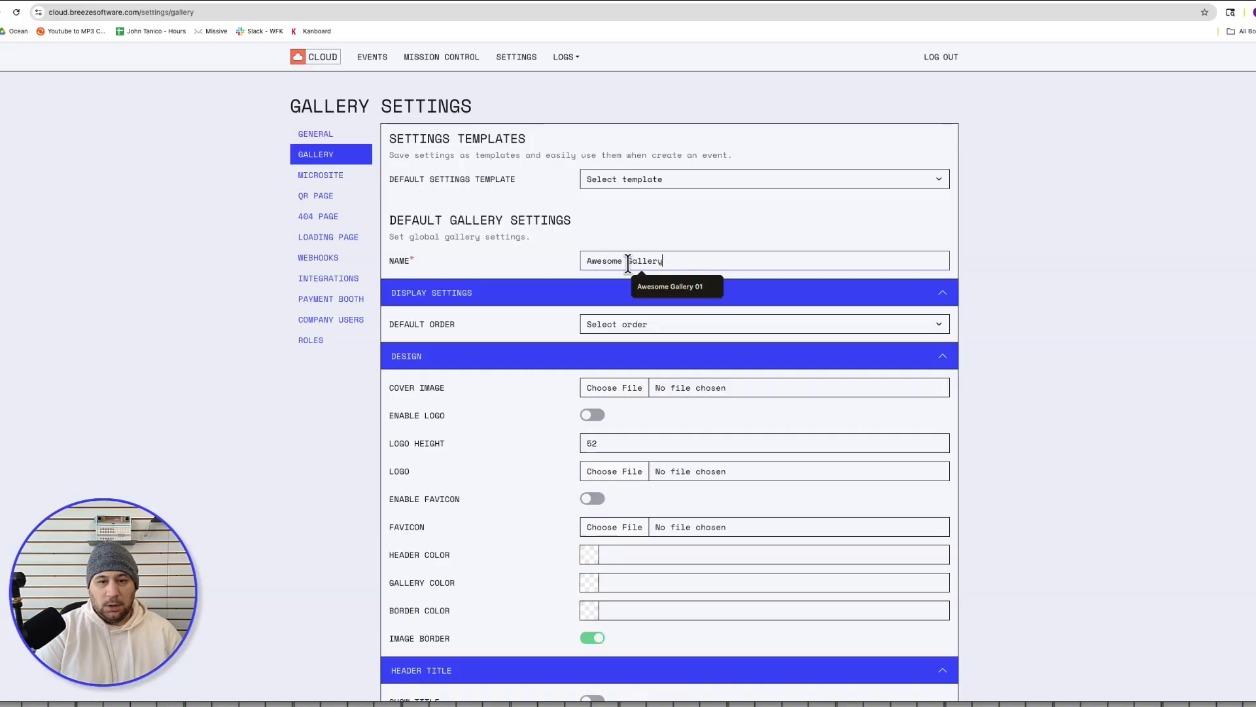
text(02)
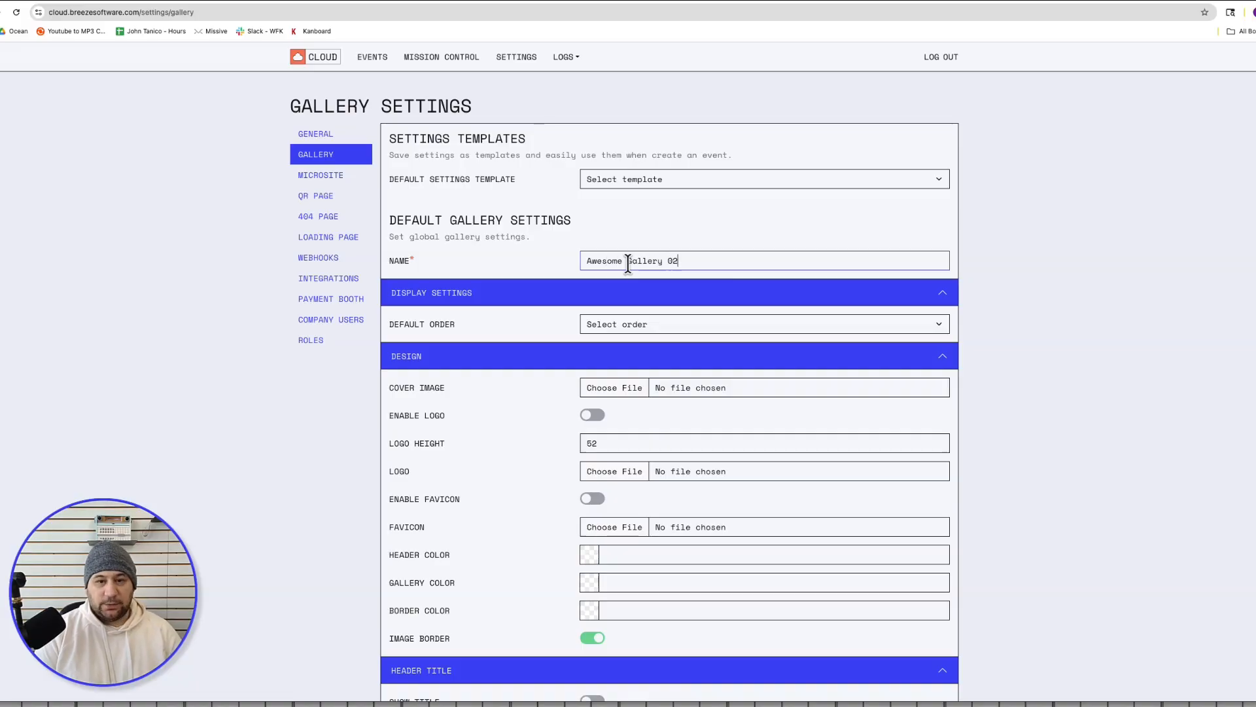
Step: Set the default order to Newest and upload neekobooths-vintage-booth-setup-2-1300x867.jpg from the Desktop as the cover image
click(611, 327)
click(615, 338)
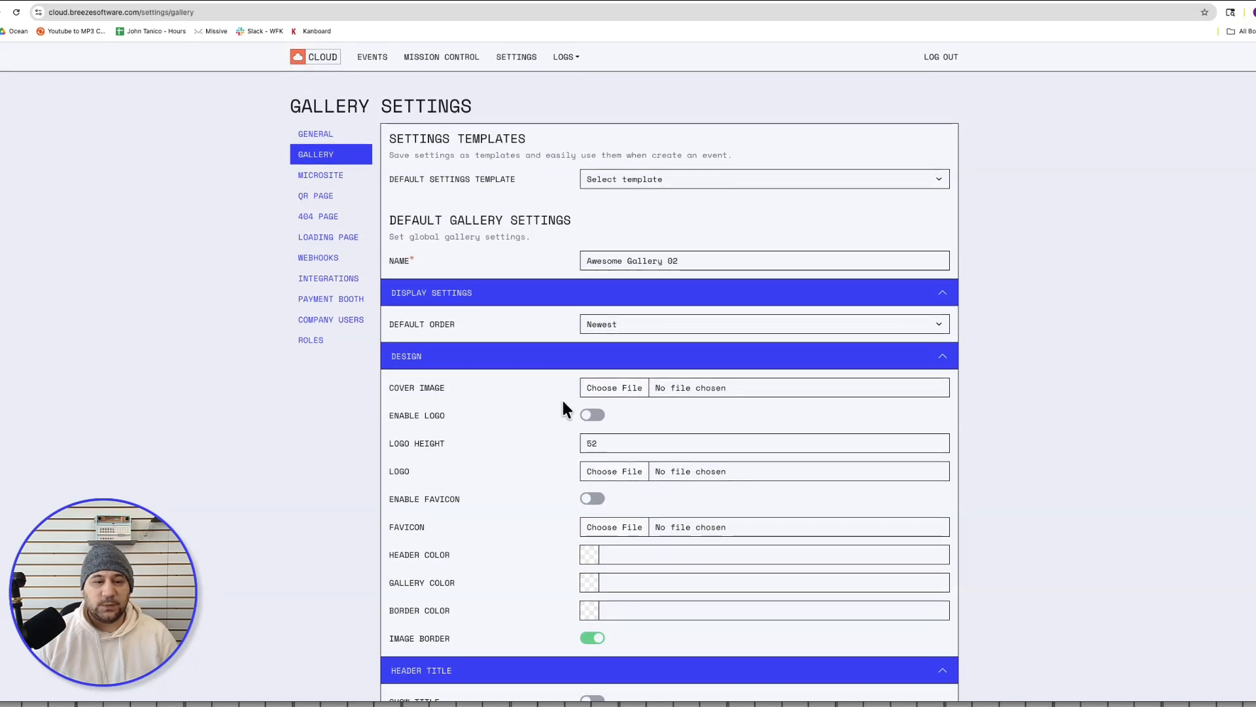
click(609, 393)
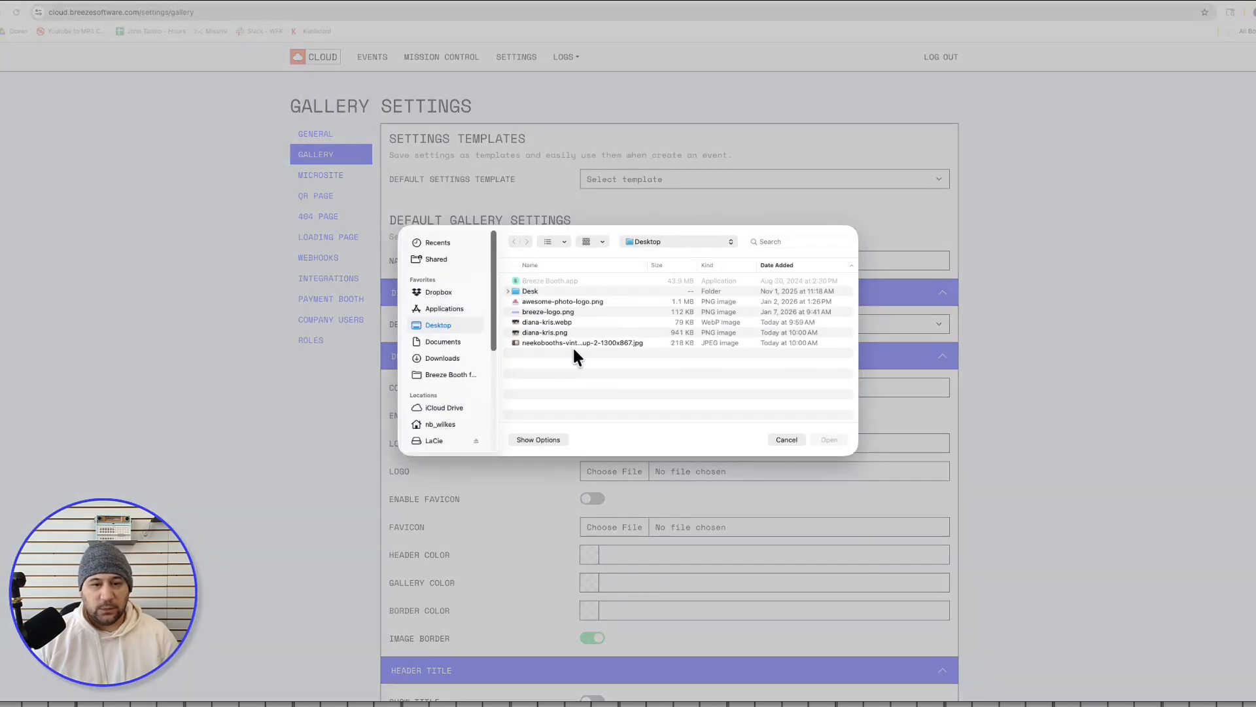
double_click(550, 343)
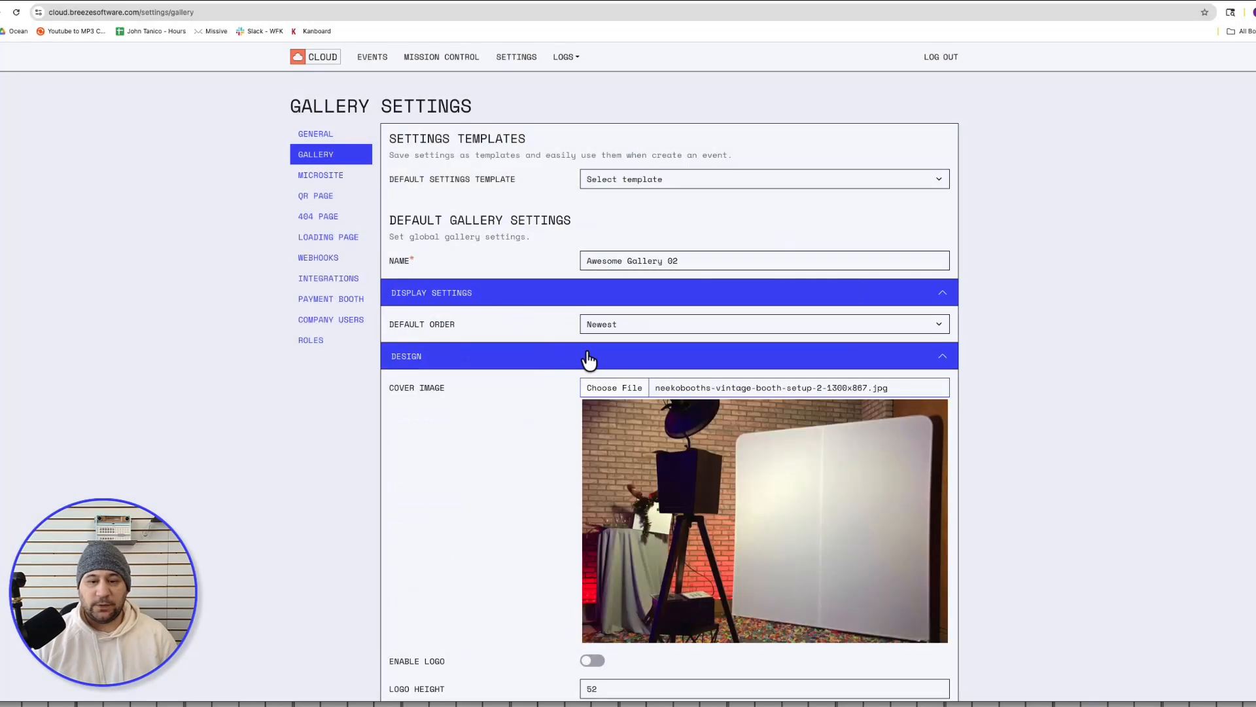
Step: Enable the logo using awesome-photo-logo.png from the Desktop and set the logo height to 120
scroll(974, 409, down, 5)
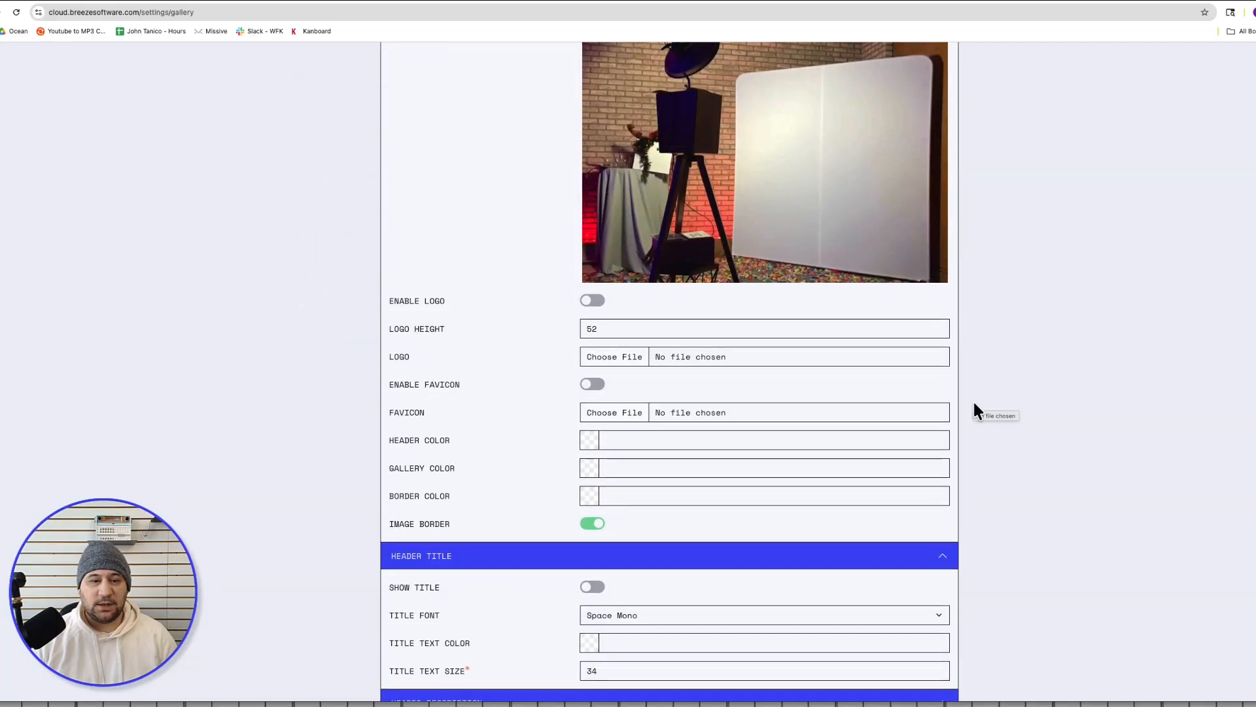
scroll(648, 319, up, 1)
click(591, 309)
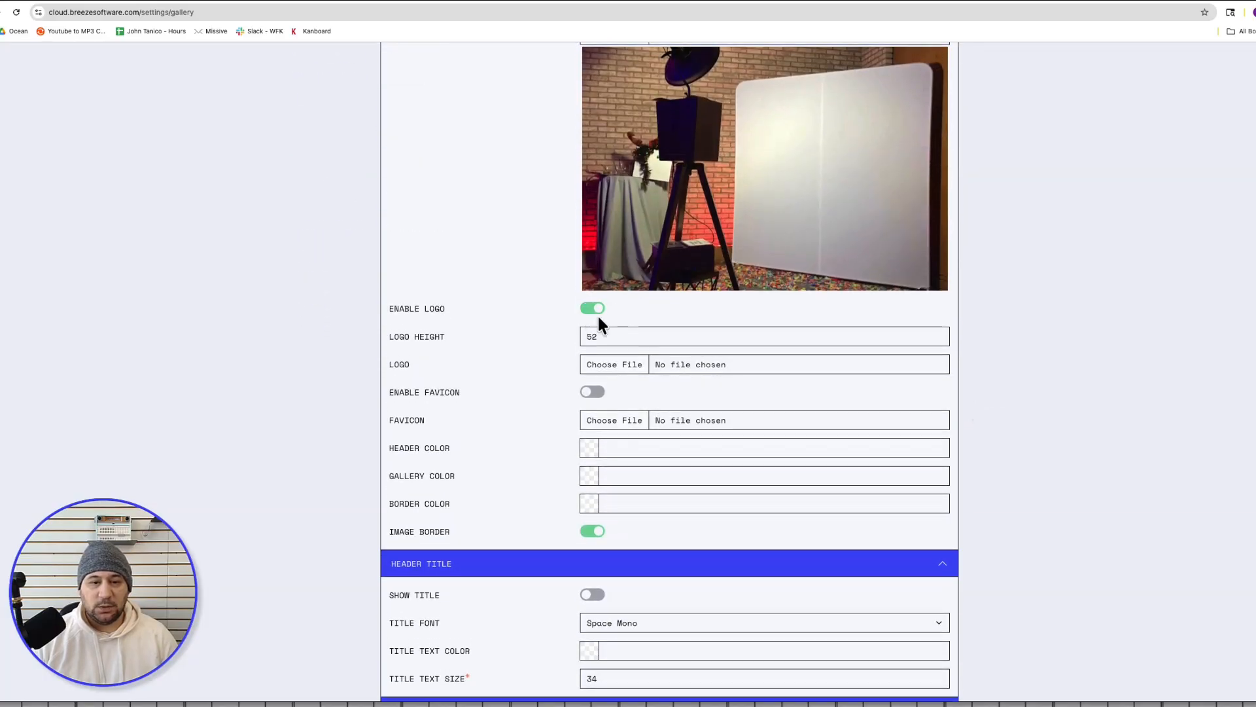
click(603, 364)
double_click(555, 301)
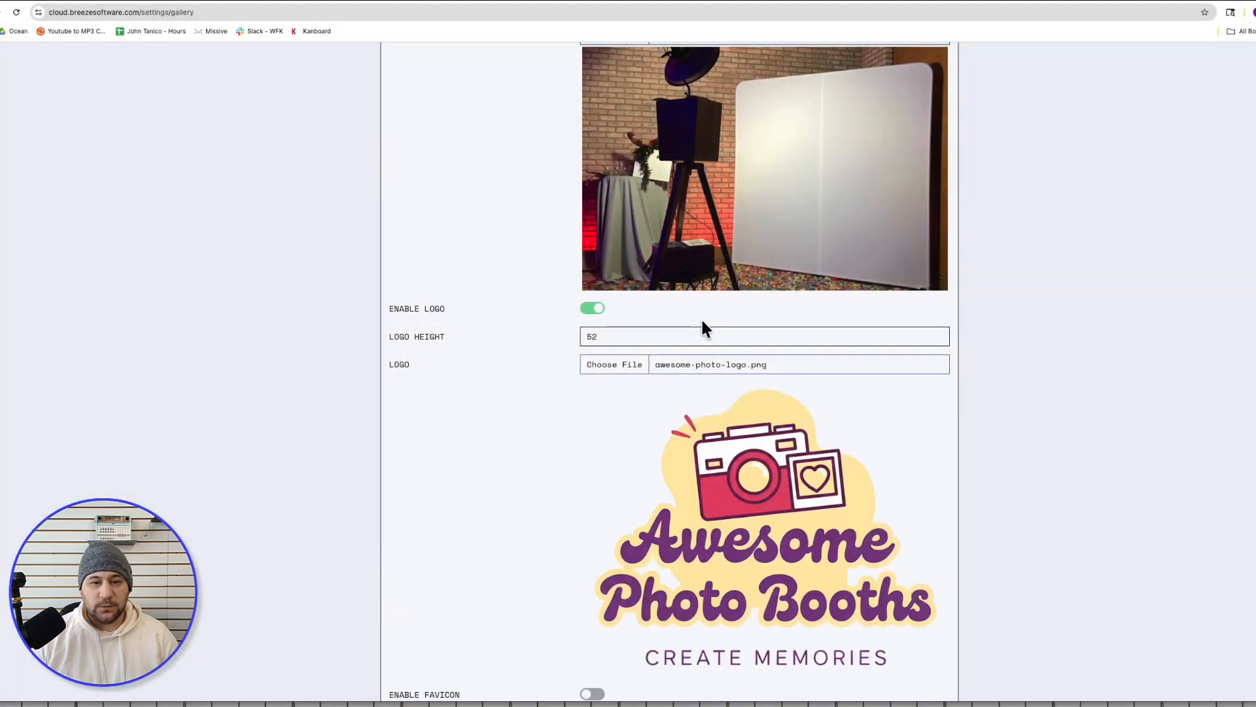
double_click(633, 337)
text(120)
click(1187, 334)
Step: Set the header color to #7c3a80 by sampling the purple lettering of the uploaded logo
scroll(902, 403, down, 3)
scroll(901, 405, down, 5)
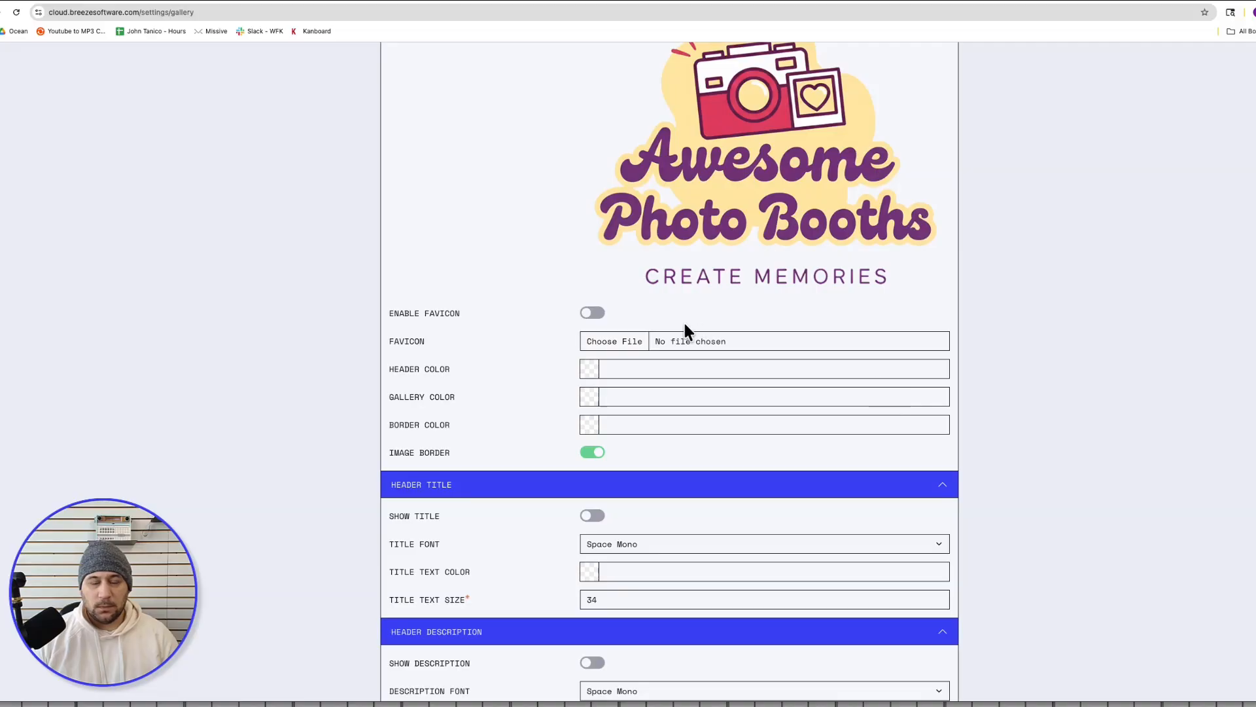
scroll(686, 330, up, 2)
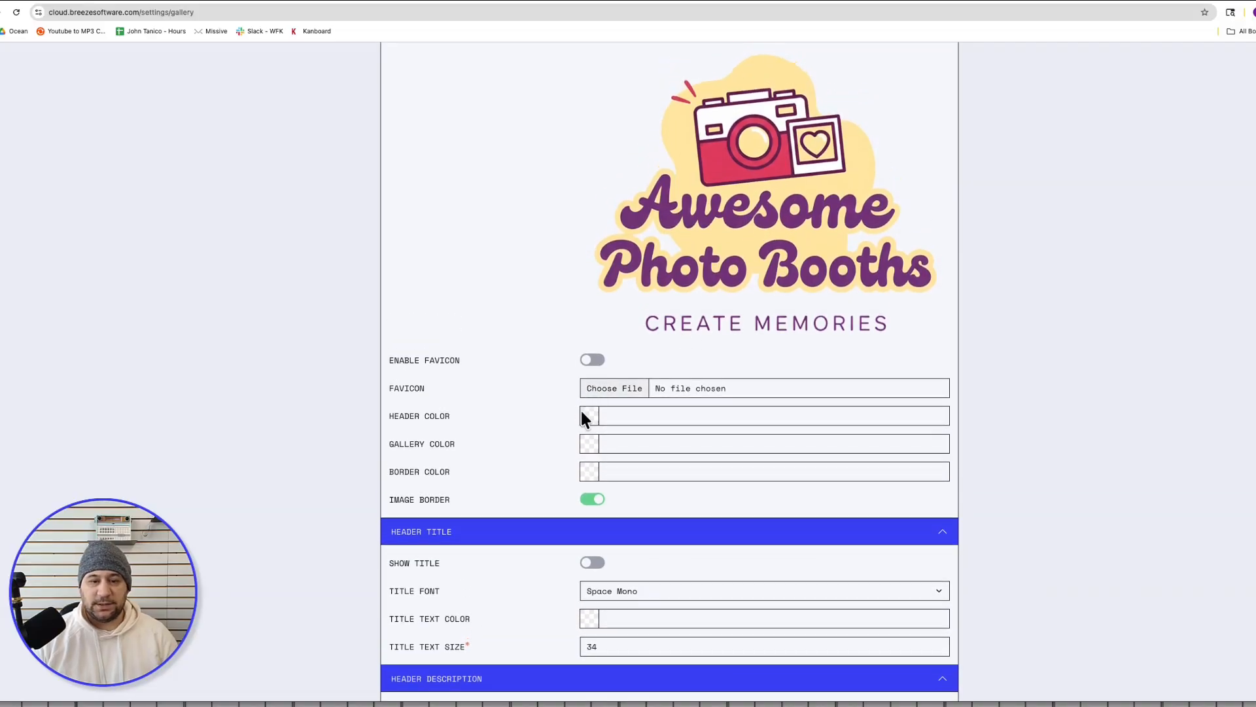
click(590, 418)
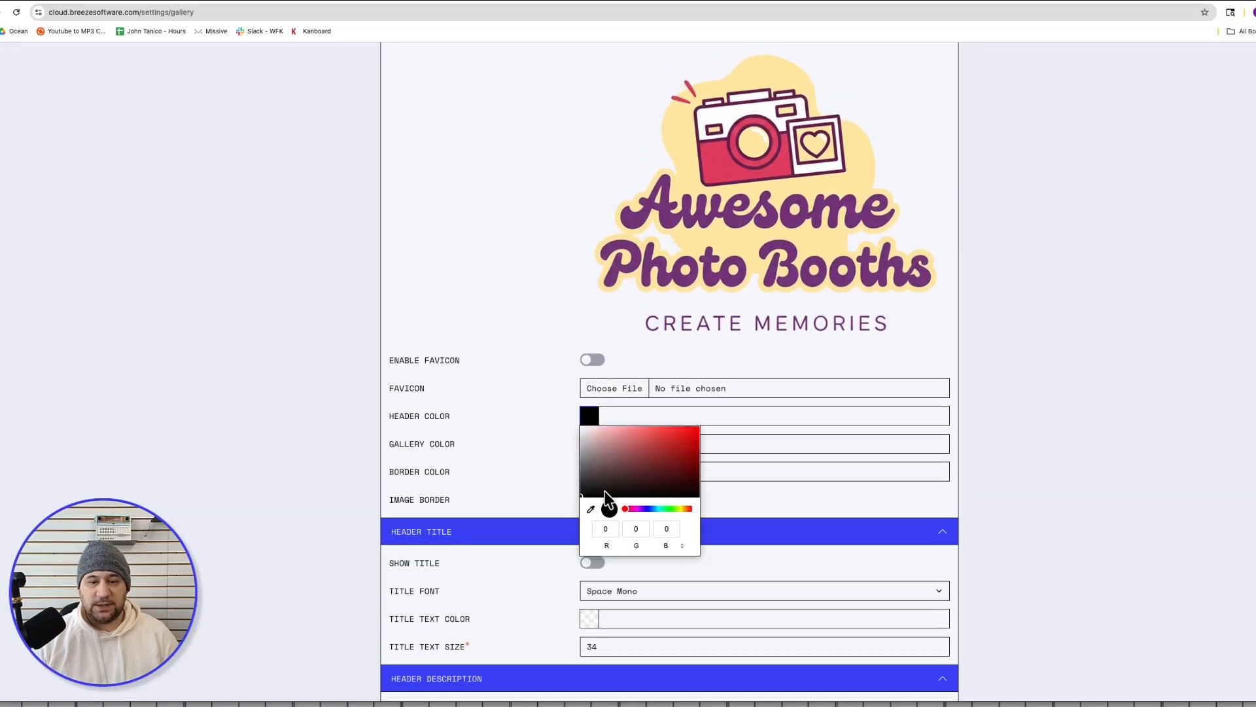
click(591, 510)
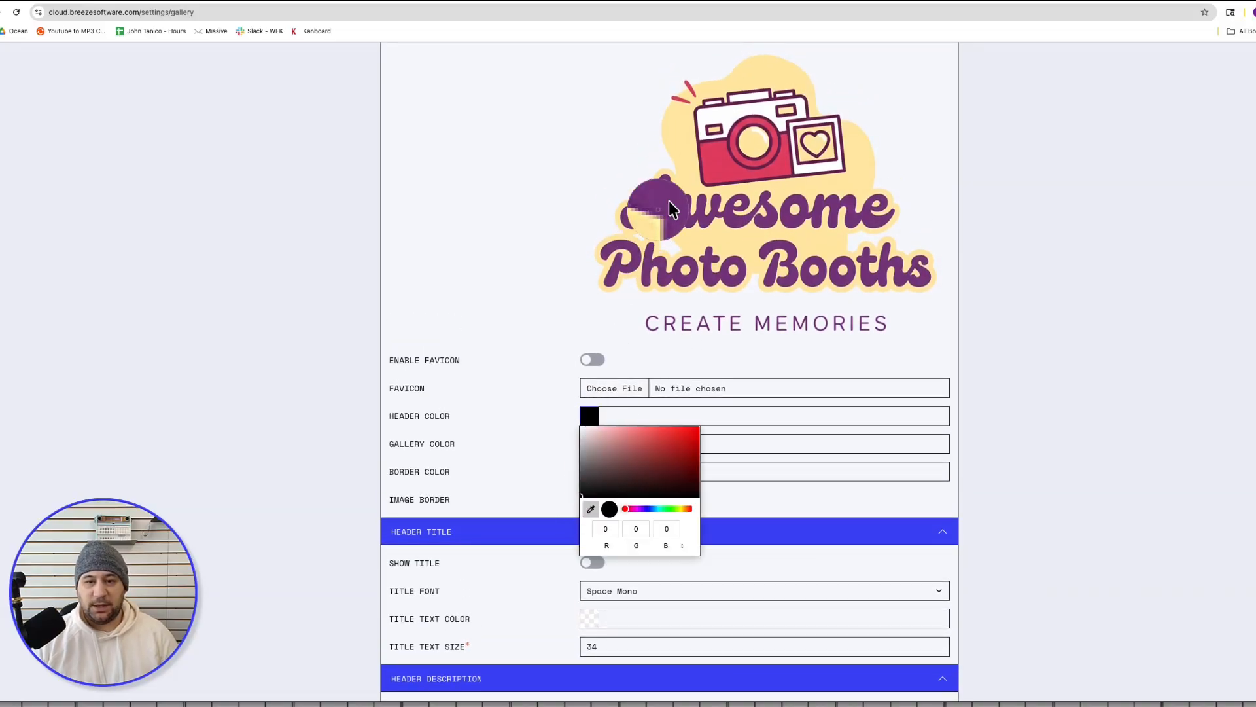
click(733, 222)
click(987, 427)
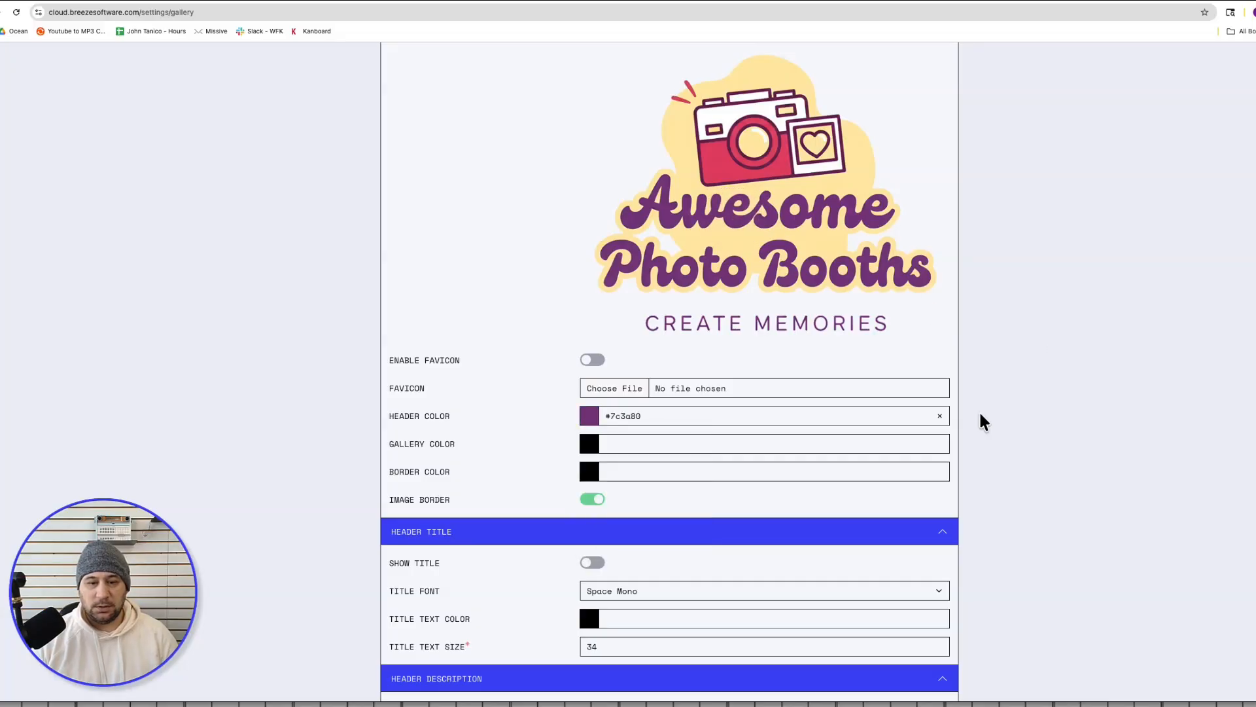
Step: Set the gallery color to #7c3a80 by copying the header color value
click(591, 446)
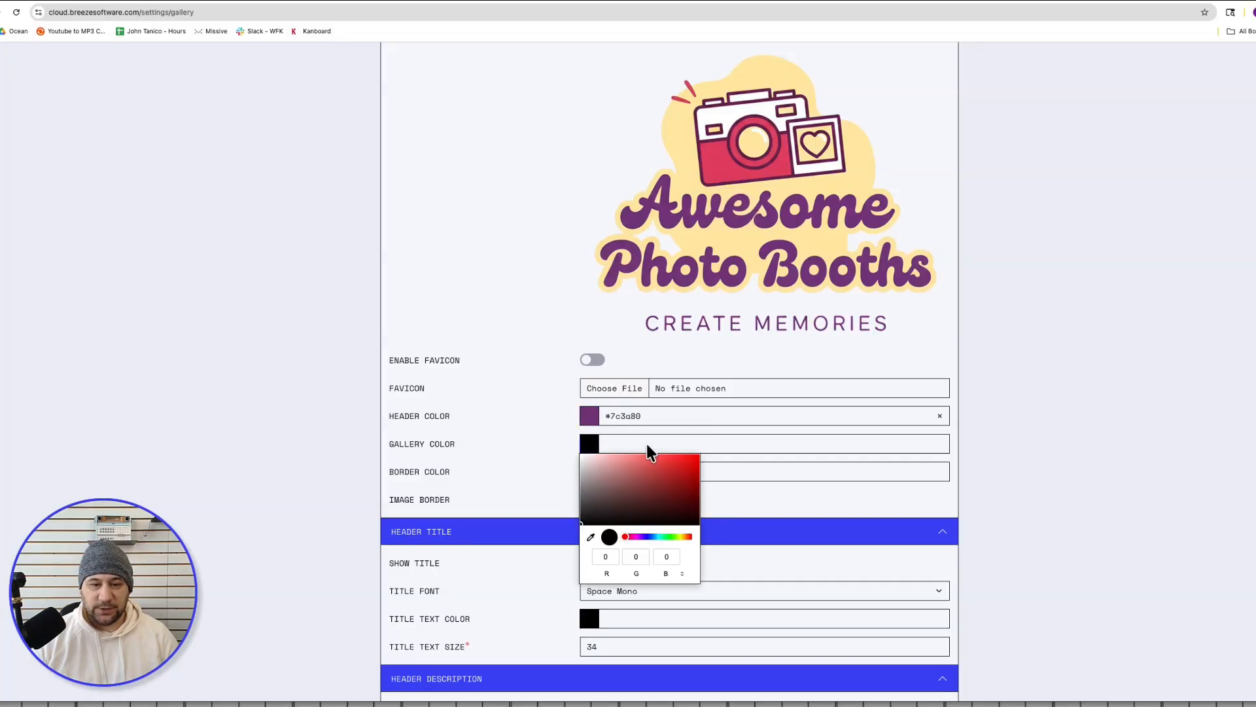
click(650, 419)
drag(650, 419, 606, 419)
key(super+c)
click(625, 444)
key(super+v)
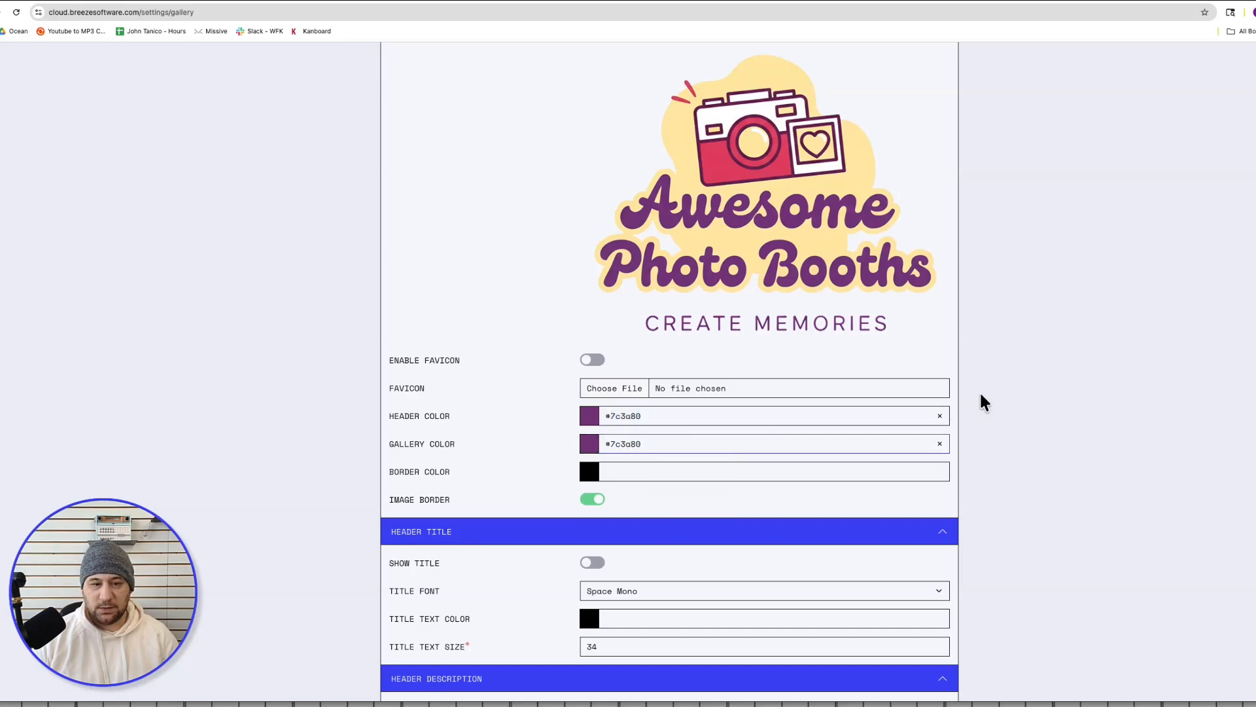
Step: Set the border color to #fee9a9 by sampling the yellow background of the logo
click(589, 472)
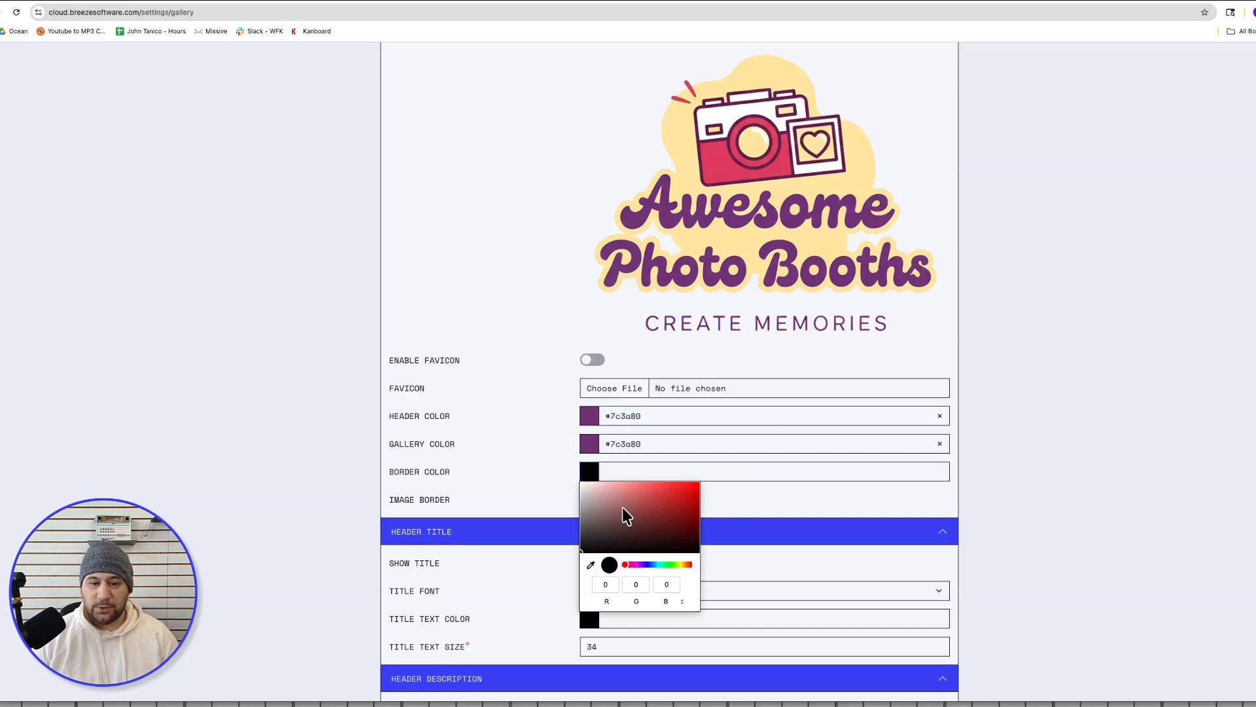
click(591, 565)
click(684, 140)
click(1024, 484)
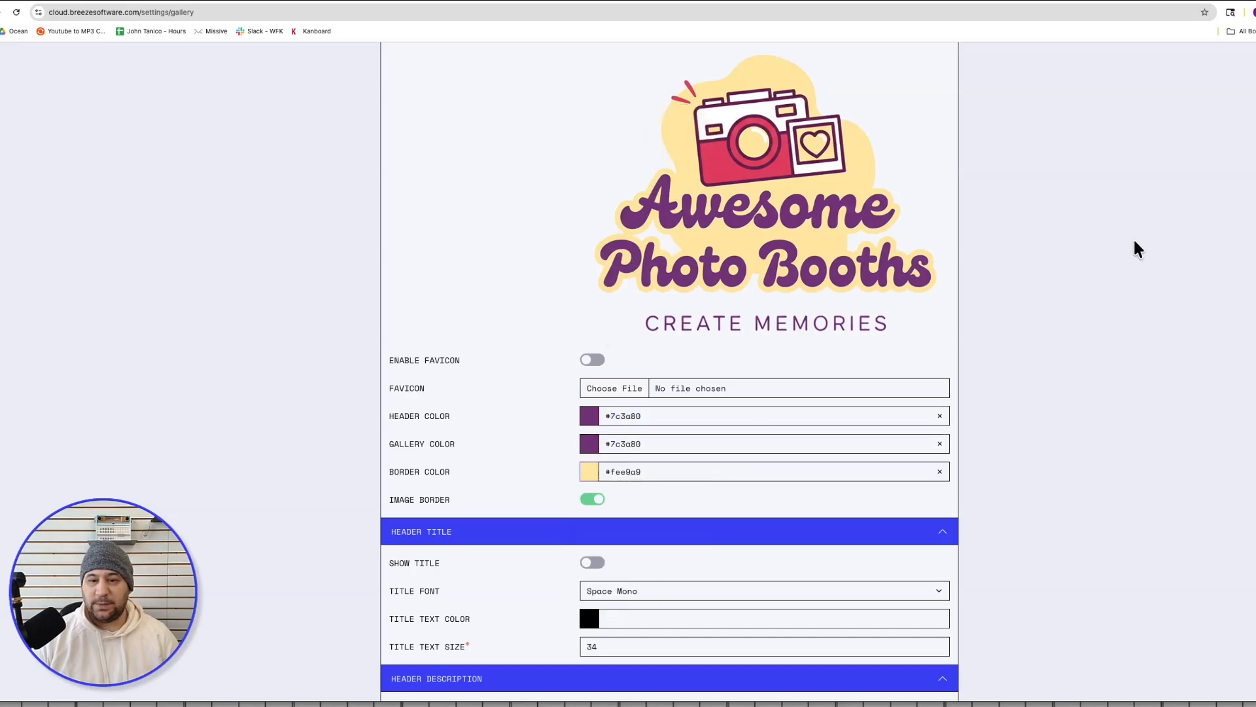
Step: Show the header title in the Montserrat font with title text color #ffffff
scroll(1024, 484, down, 3)
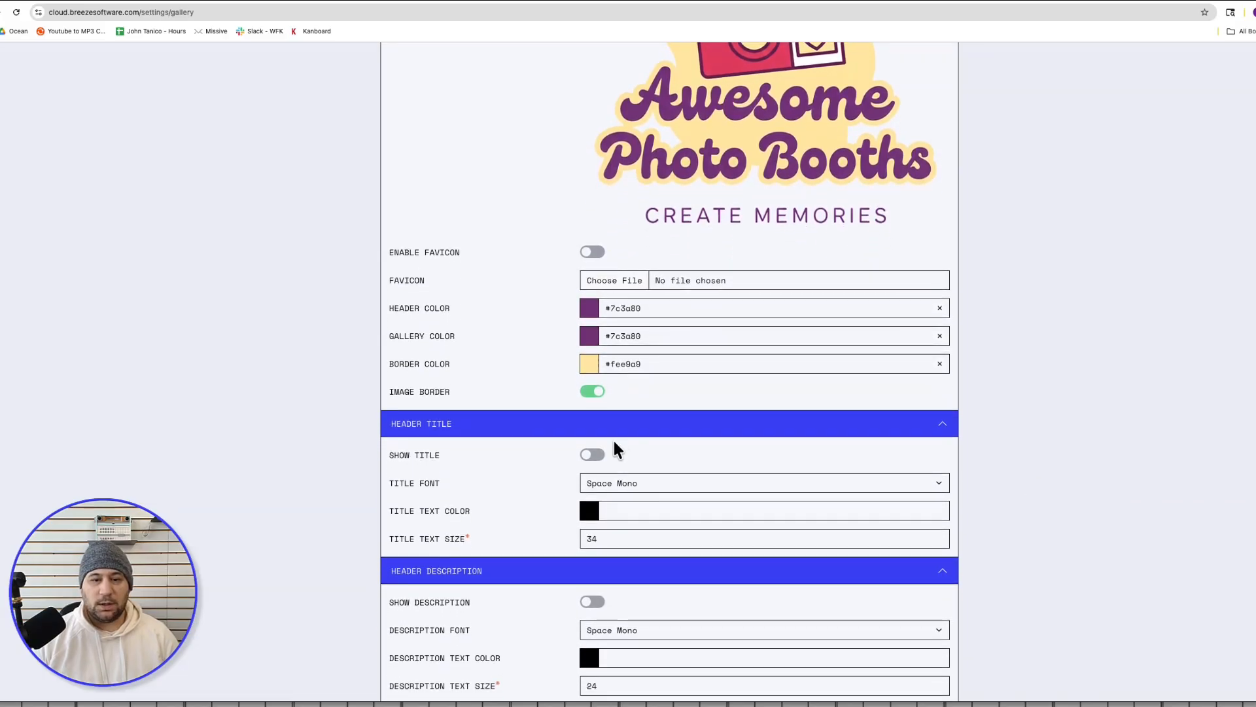
click(622, 484)
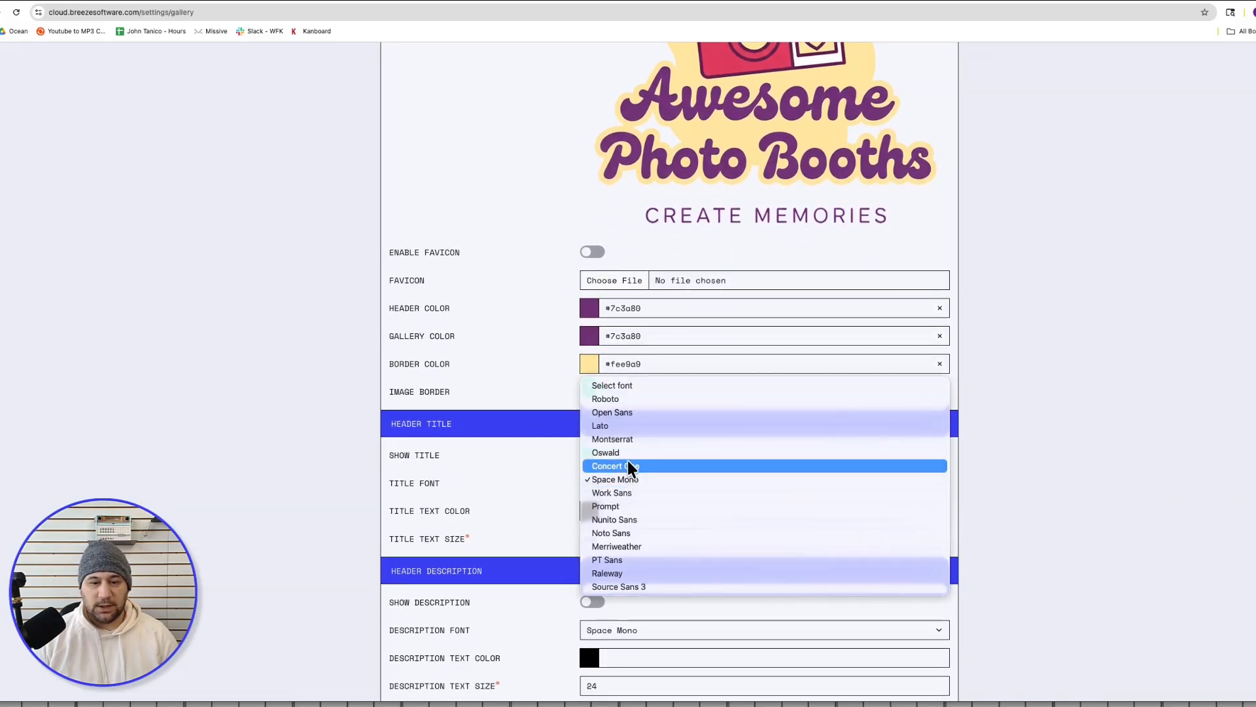
click(628, 443)
click(589, 512)
click(581, 523)
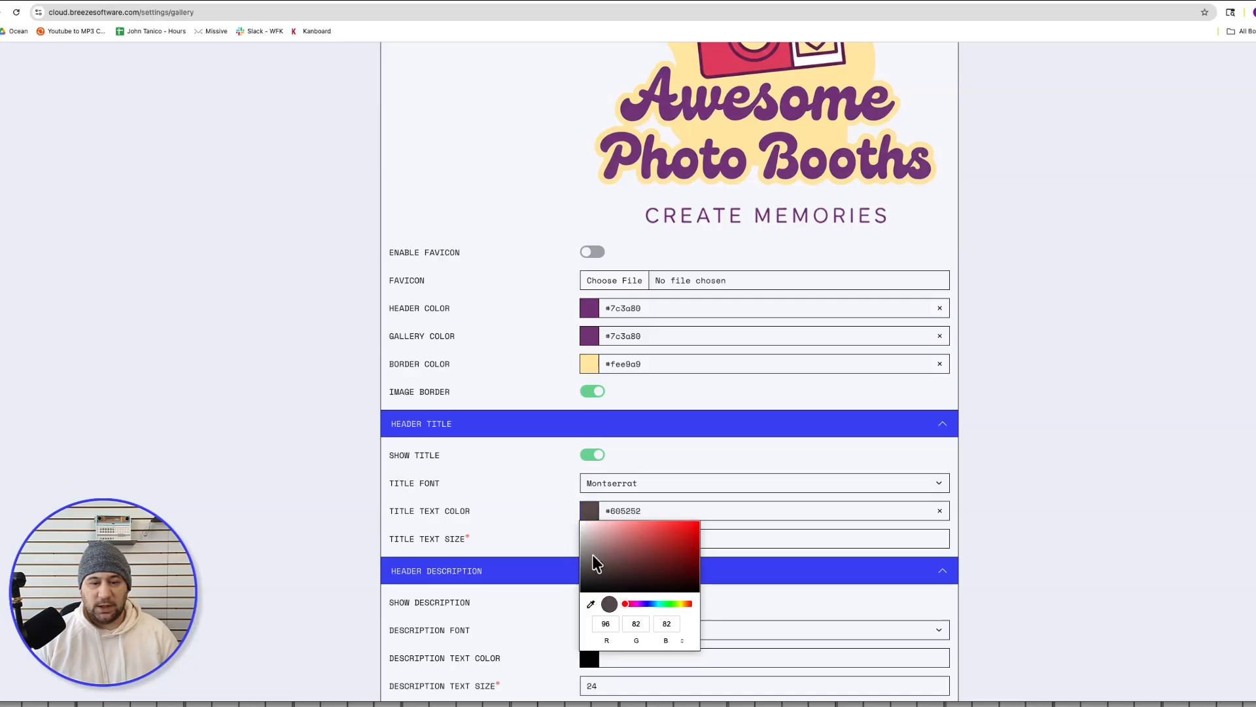
click(161, 421)
Step: Show the header description in the Montserrat font with description text color #ffffff
scroll(534, 460, down, 5)
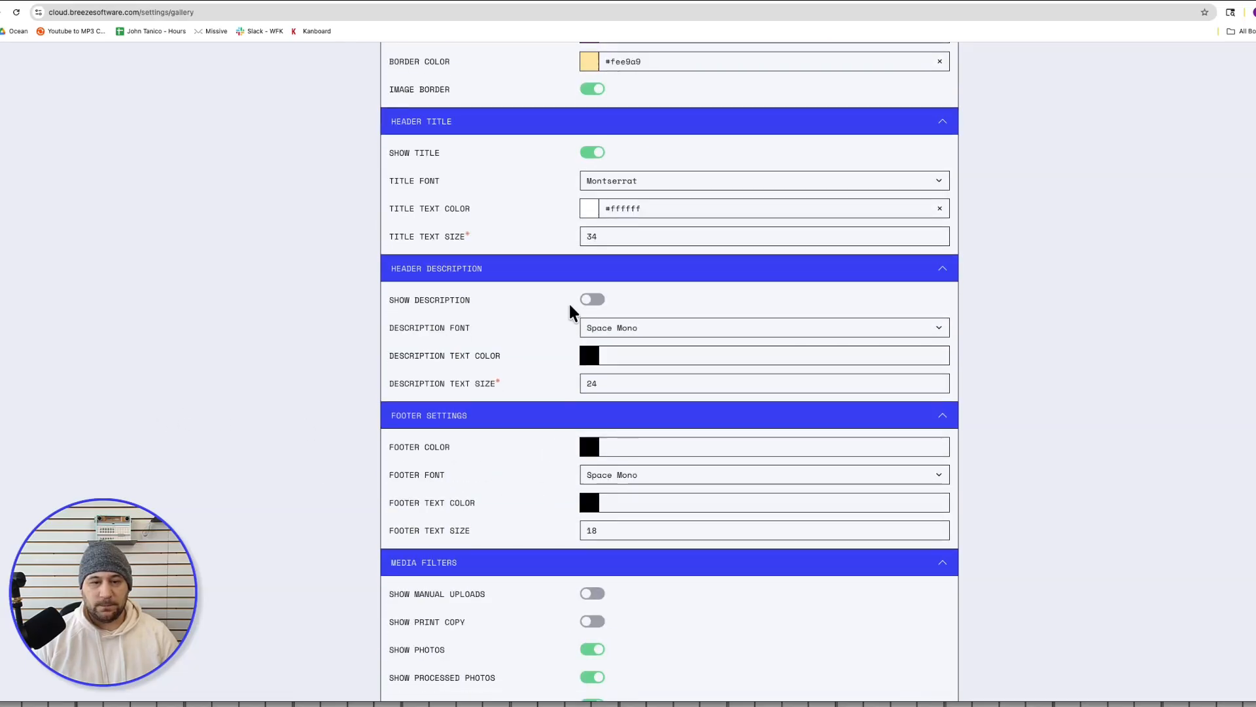
click(599, 329)
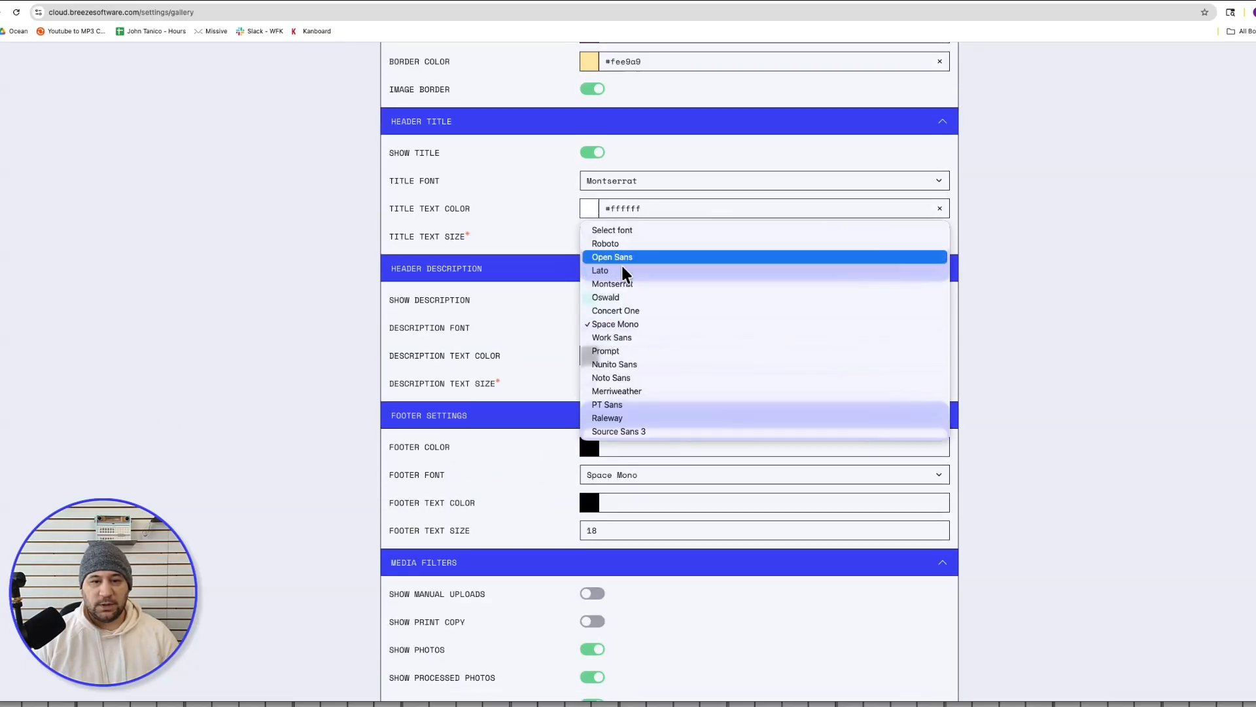
click(628, 285)
click(593, 363)
click(582, 361)
click(211, 288)
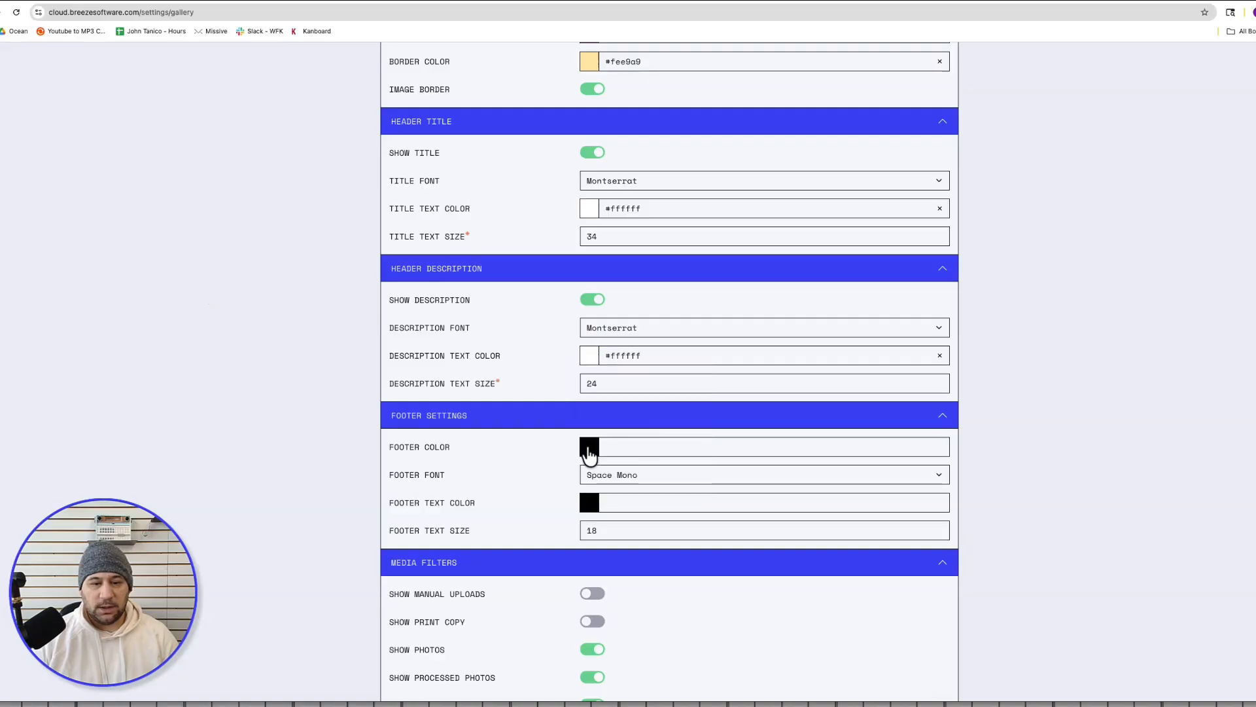
Step: Set the footer color to #7c3a80, copied from the header color, and the footer text color to #ffffff
click(590, 449)
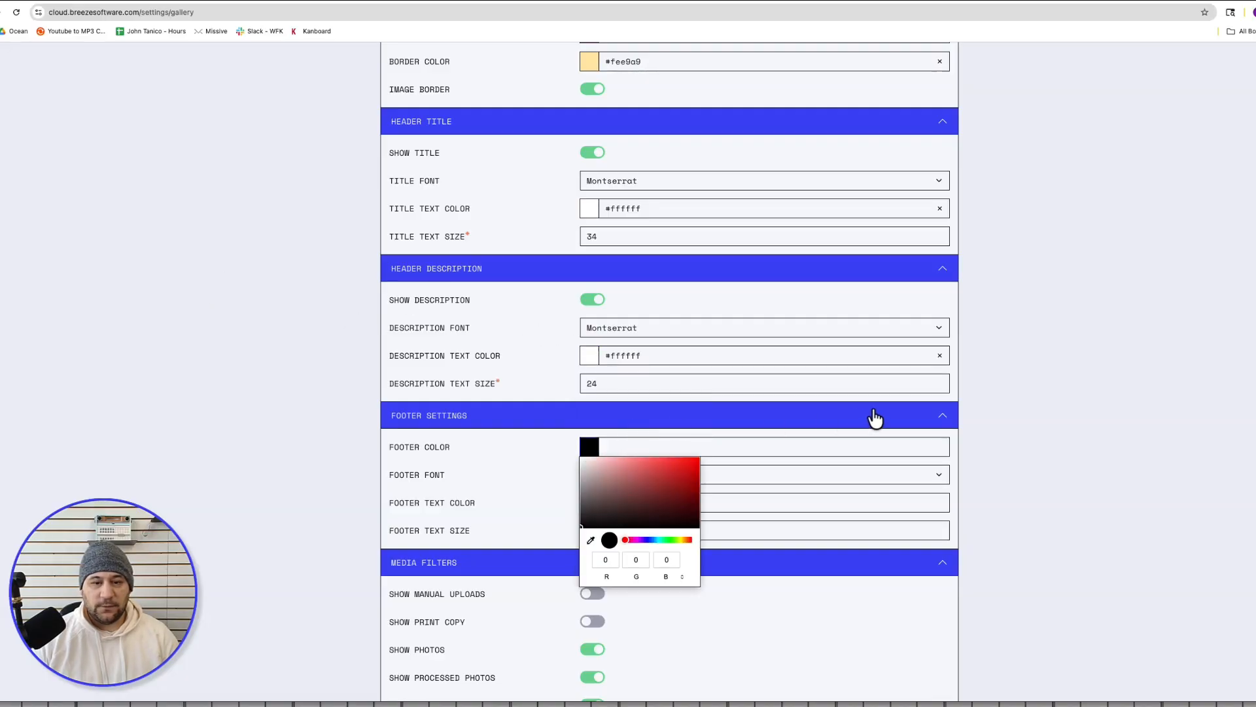
scroll(914, 398, up, 3)
drag(655, 104, 607, 101)
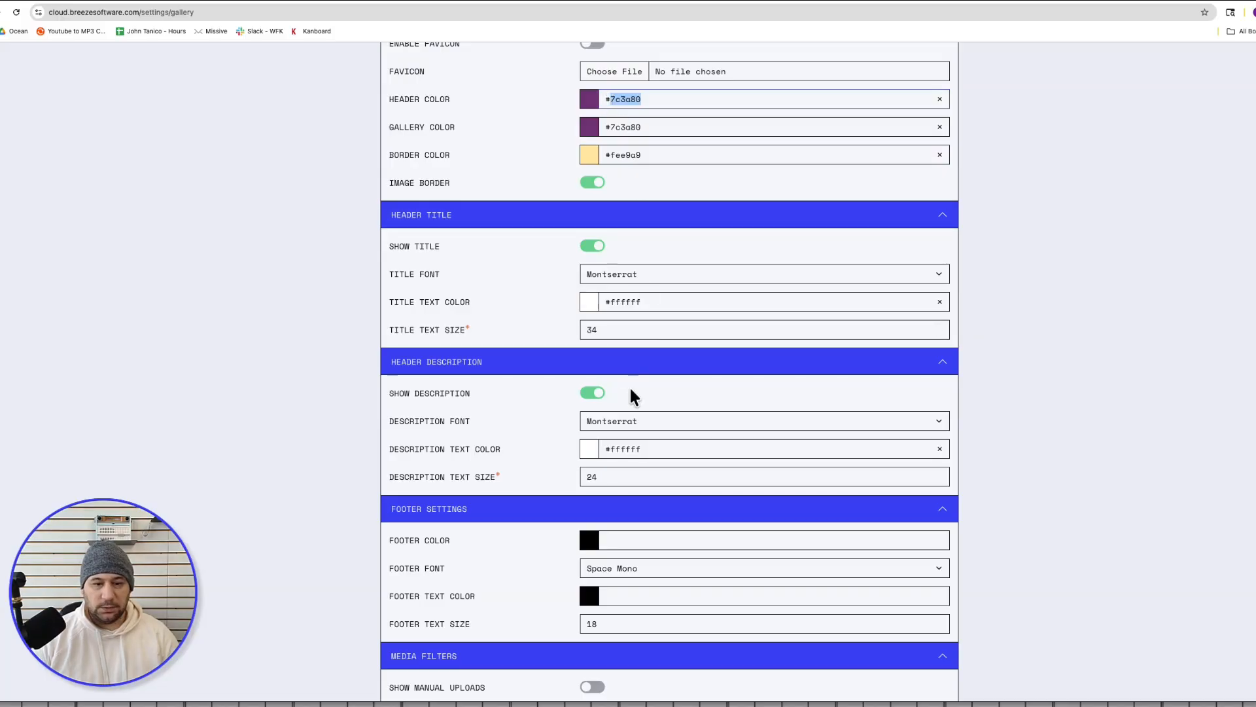
right_click(644, 549)
click(674, 561)
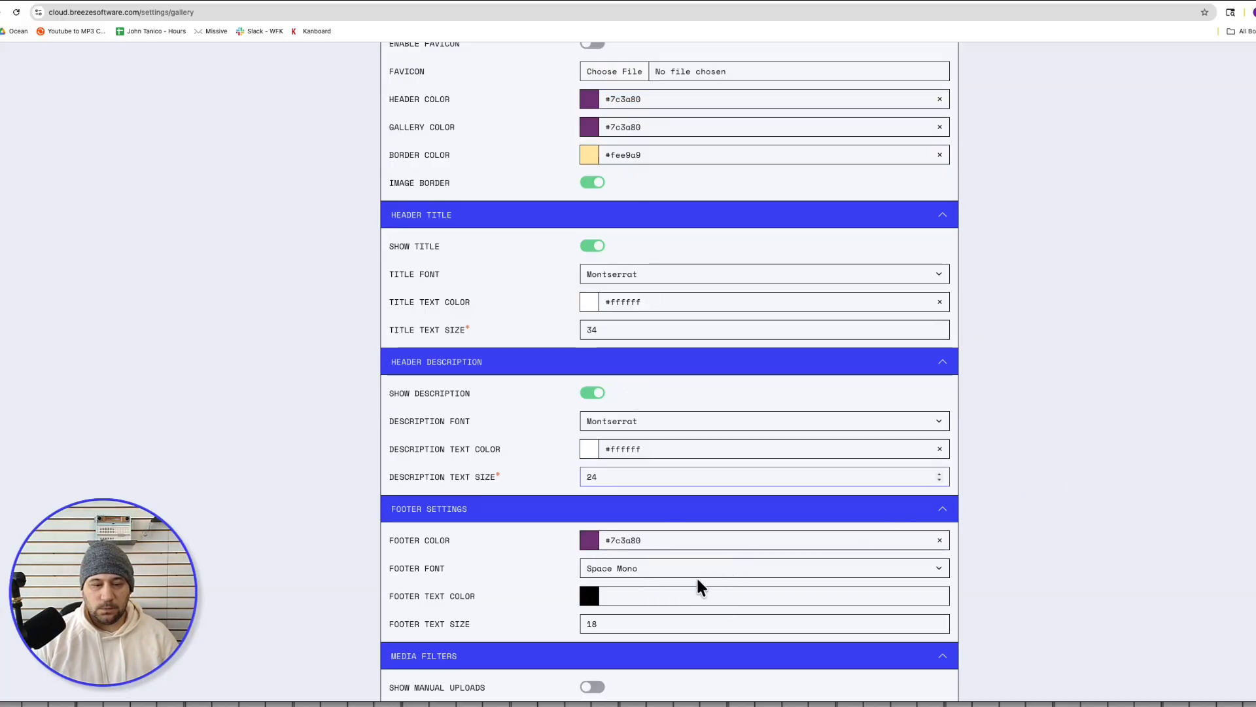
click(587, 597)
drag(602, 504, 514, 408)
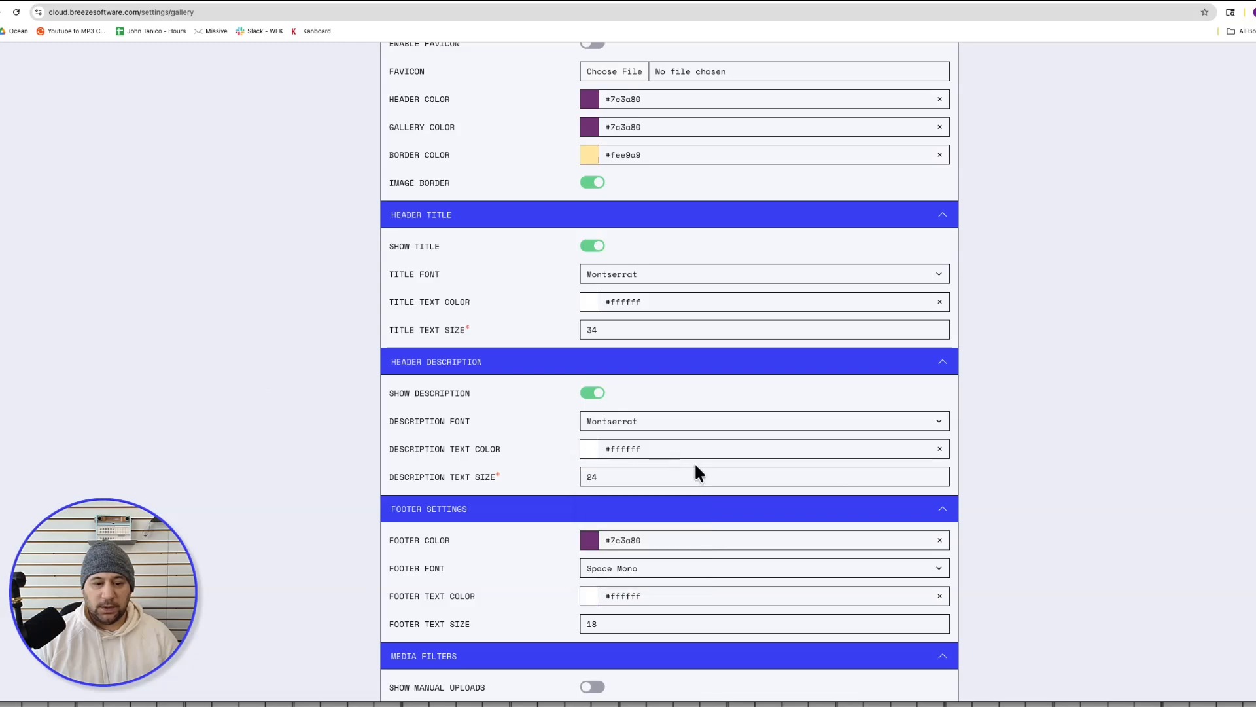
Step: Turn off Show Photos and Show GIF in the media filters and create the Awesome Gallery 02 template
scroll(694, 463, down, 5)
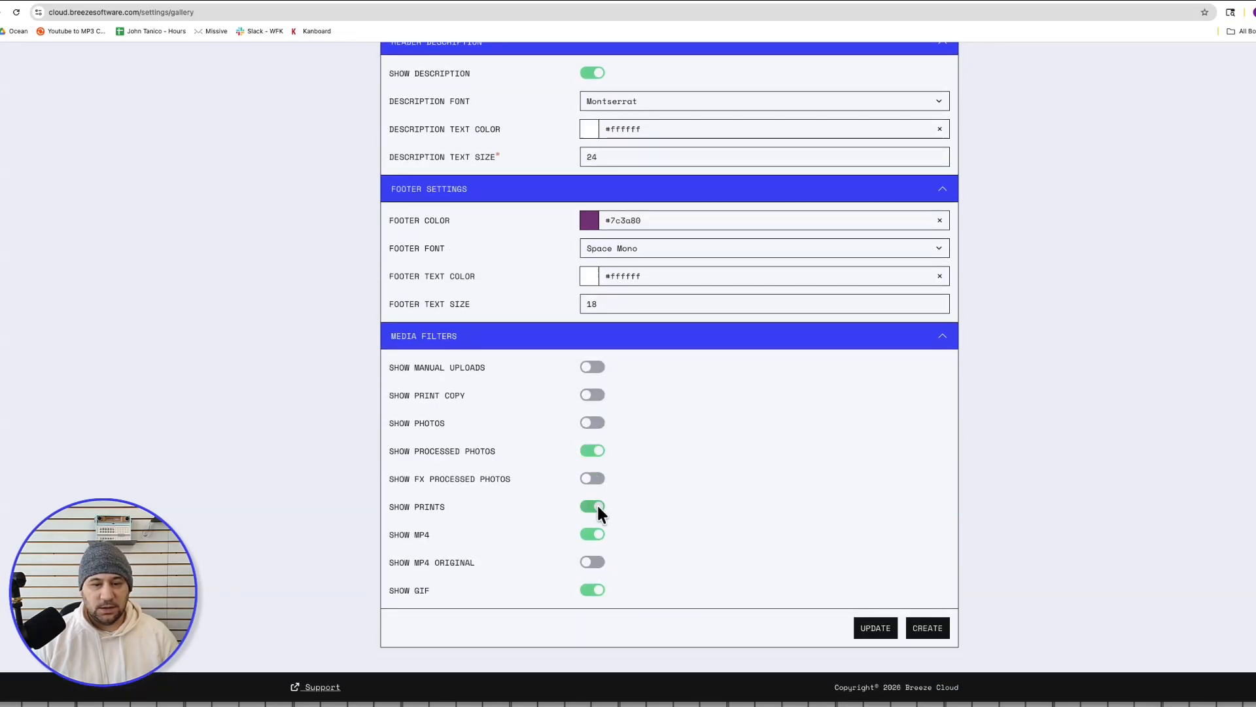
click(593, 589)
click(929, 628)
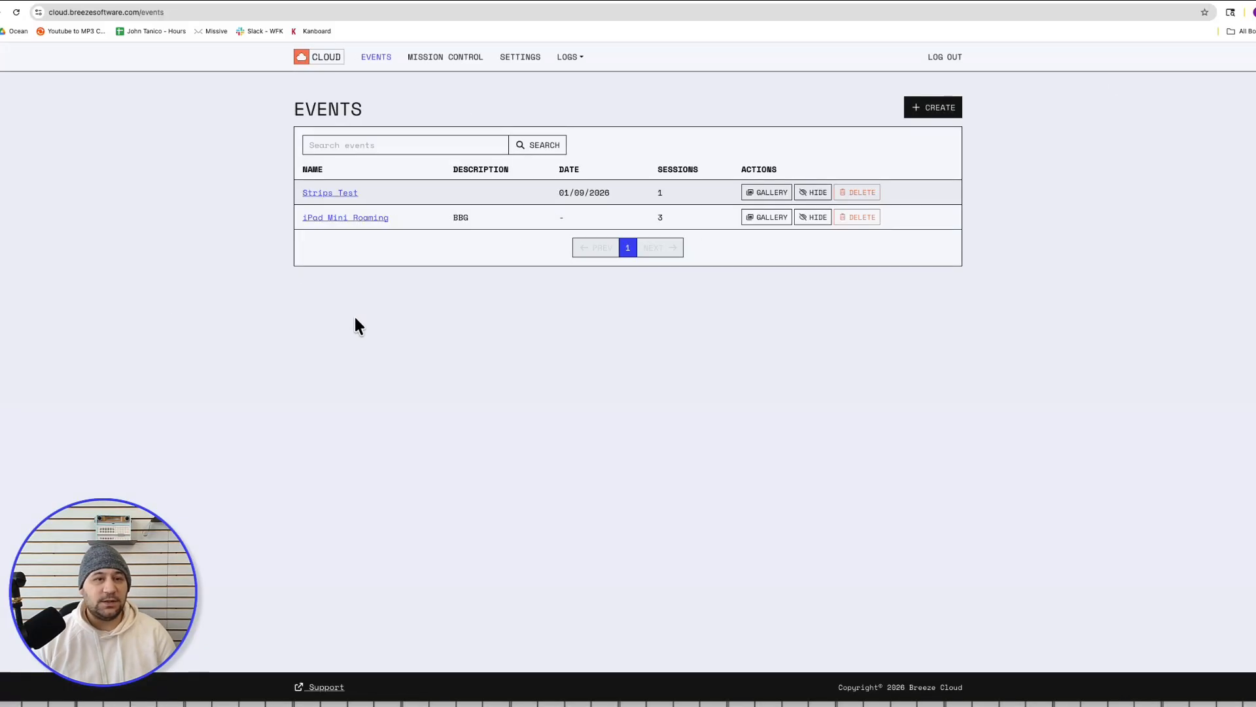
Step: Apply the Awesome Gallery 01 settings template to the iPad Mini Roaming event's gallery and save it
click(361, 223)
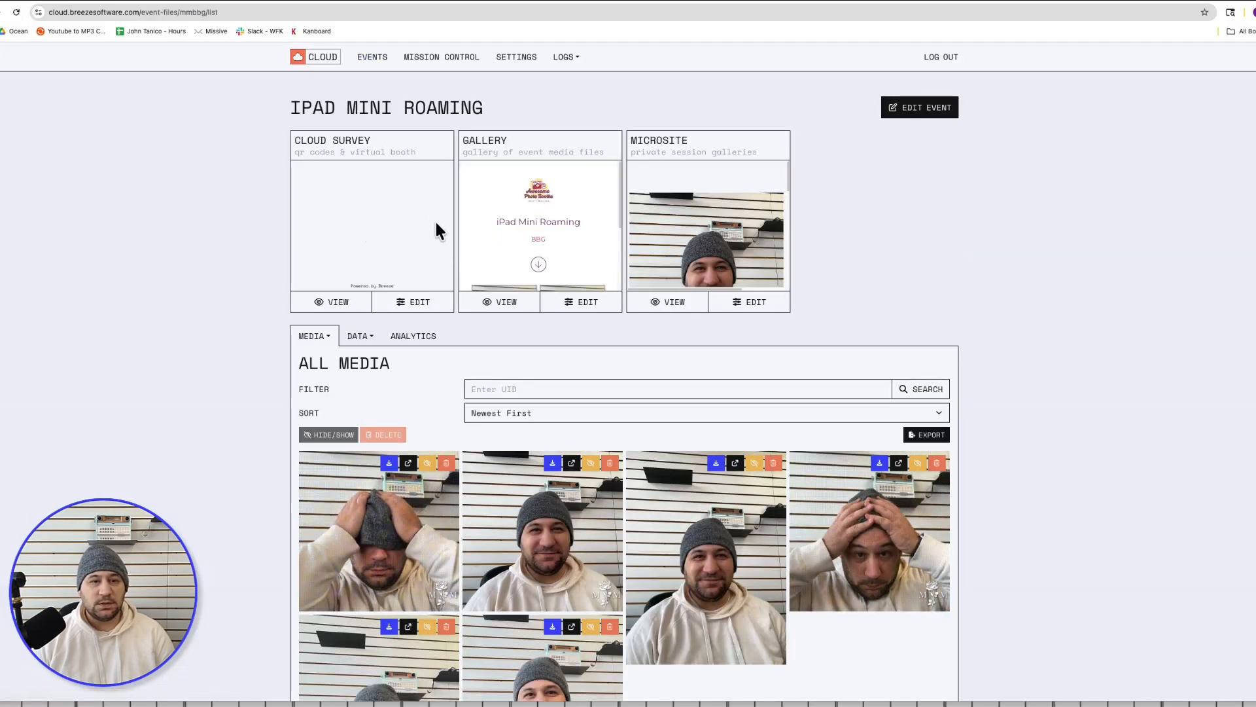
click(580, 307)
click(491, 149)
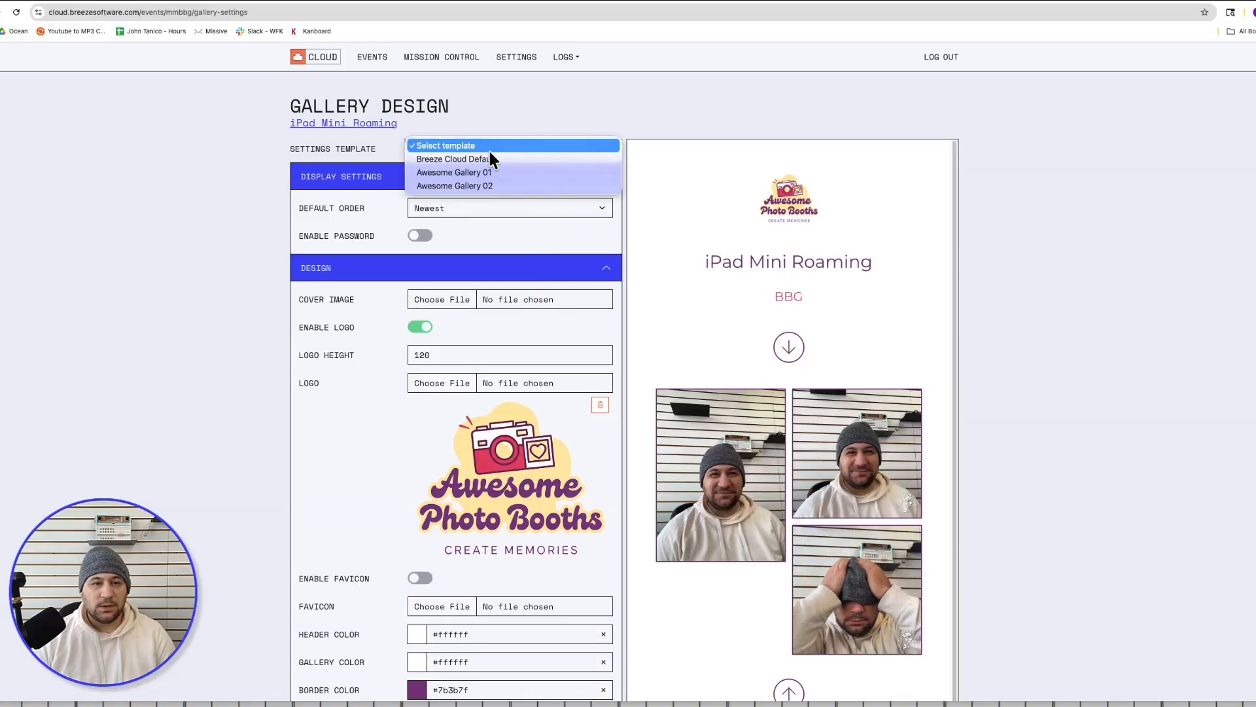
click(458, 173)
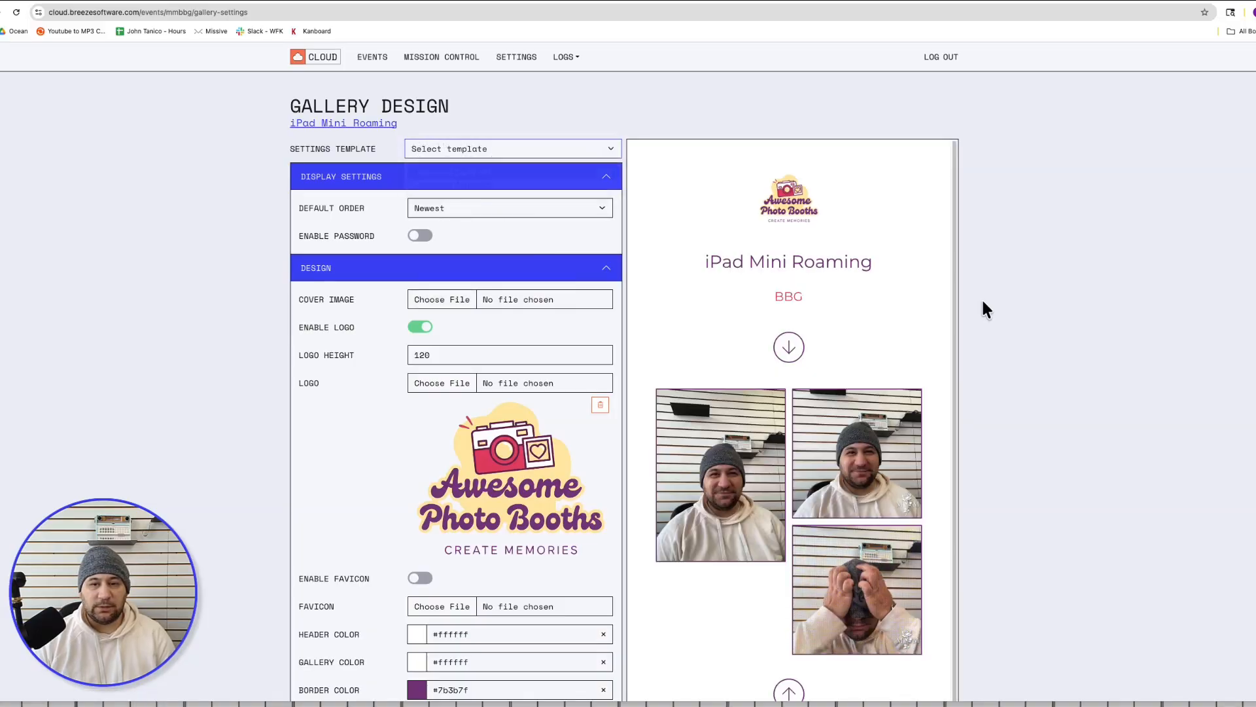
scroll(971, 483, down, 5)
click(941, 686)
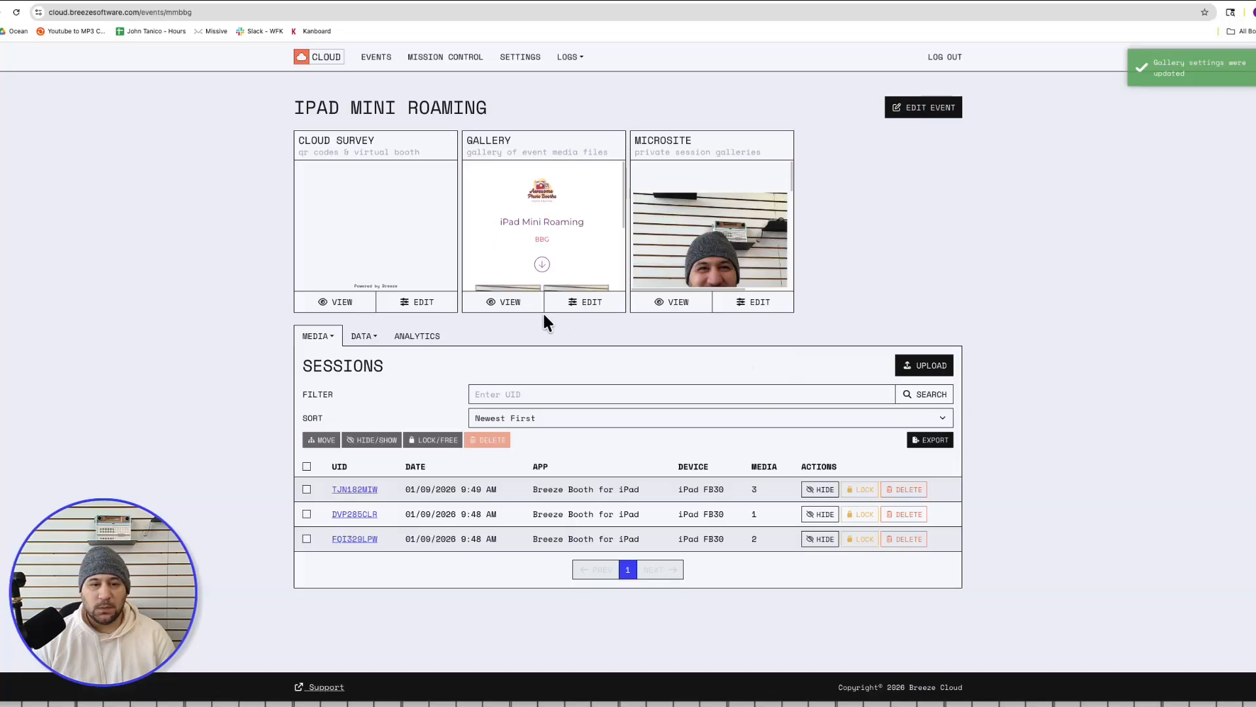
Step: View the event's published gallery, check its title and description styling, and return to the event page
click(506, 303)
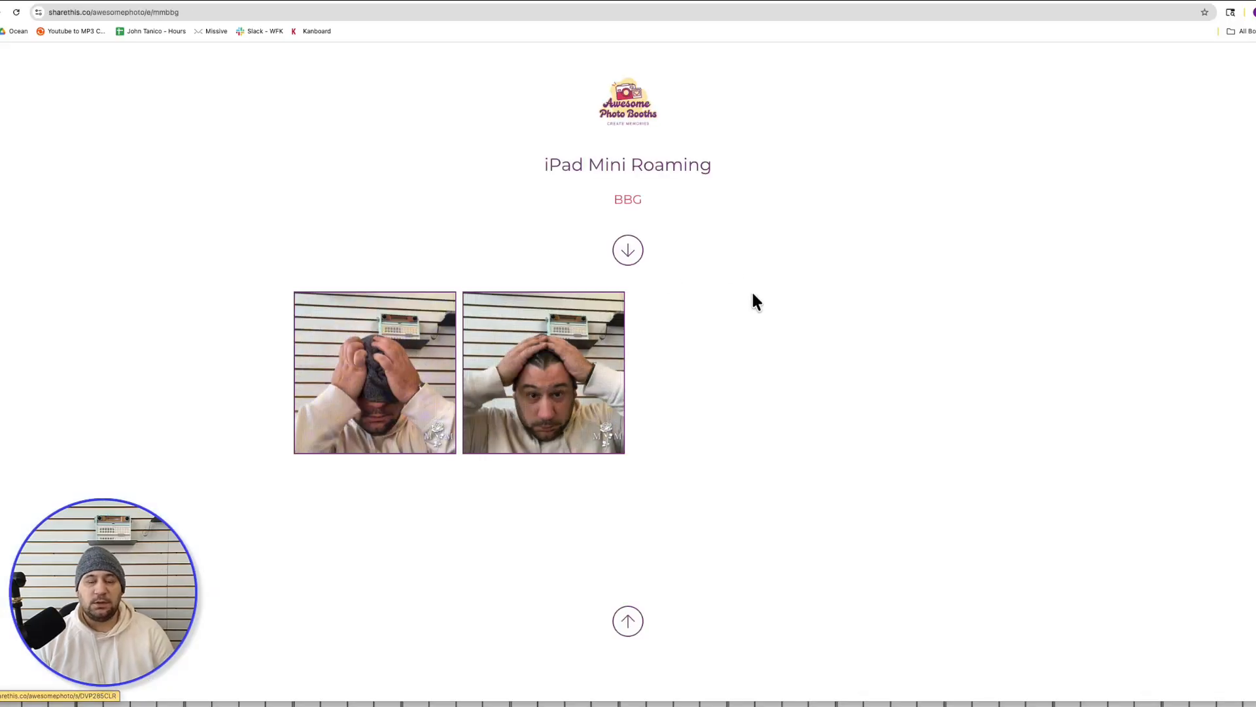
drag(713, 167, 551, 161)
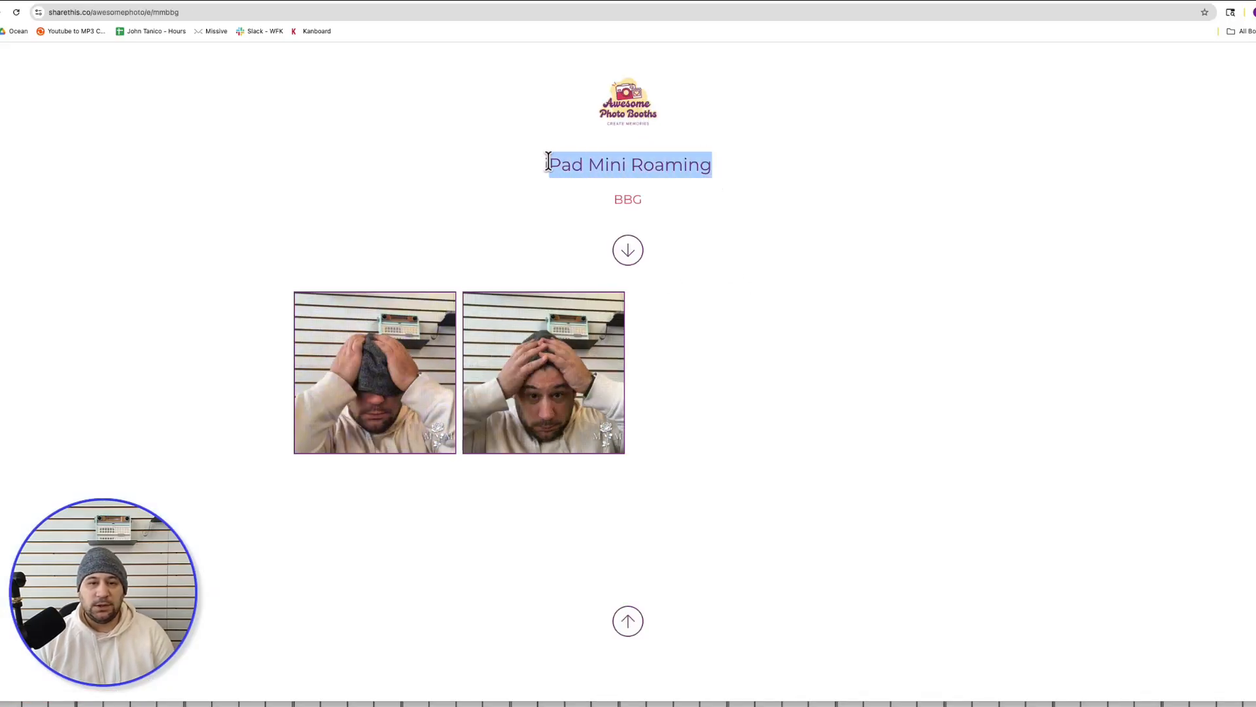
drag(645, 207, 611, 208)
drag(714, 167, 575, 161)
click(676, 213)
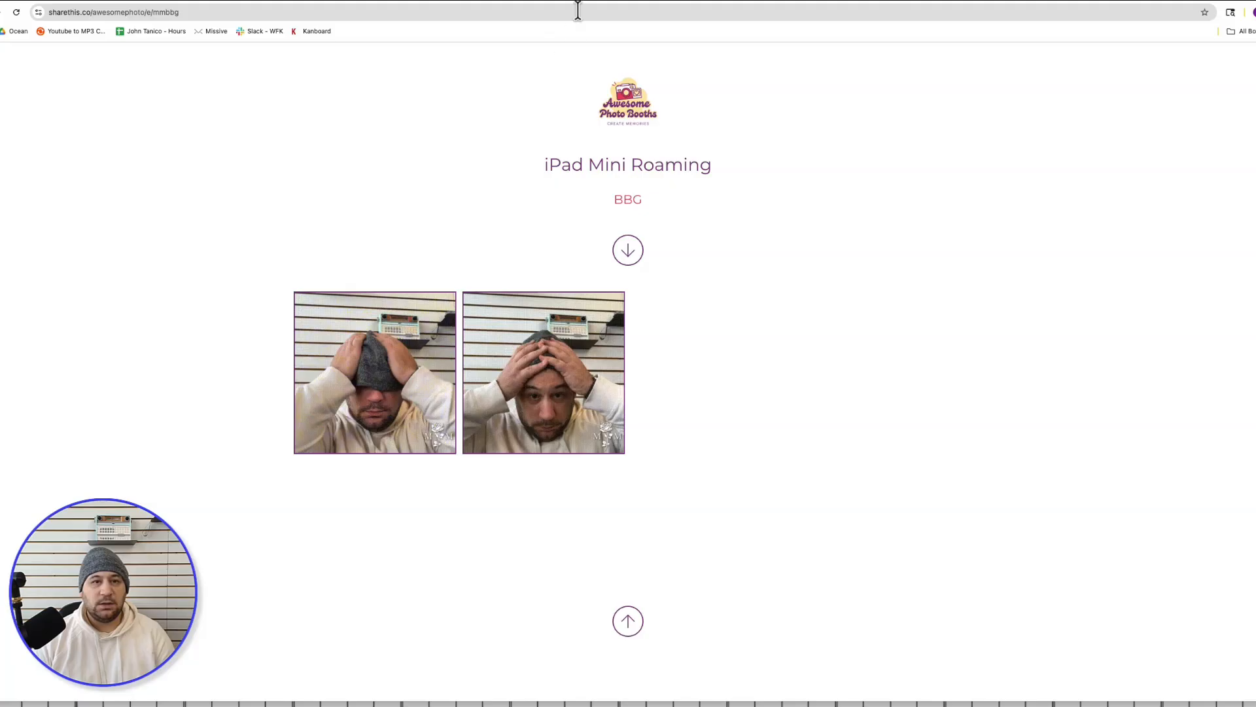
click(609, 2)
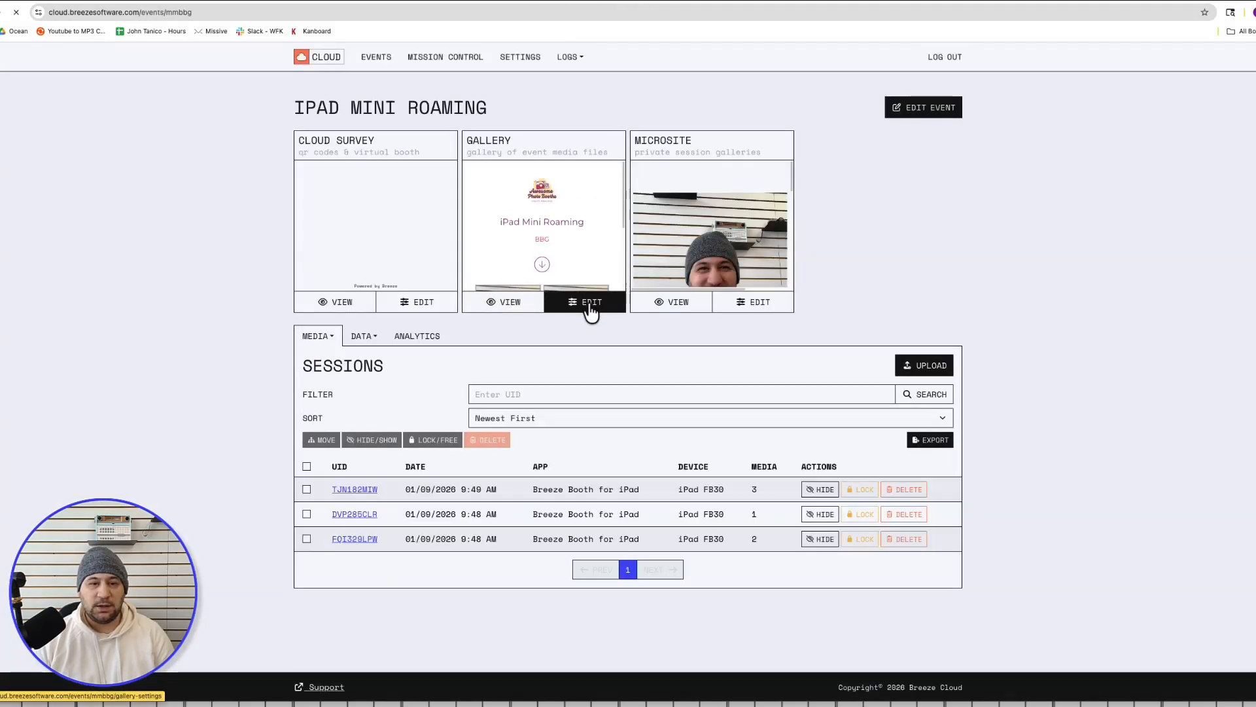
Step: Apply the Awesome Gallery 02 settings template to the event's gallery, save it and view the published result
click(591, 312)
click(456, 150)
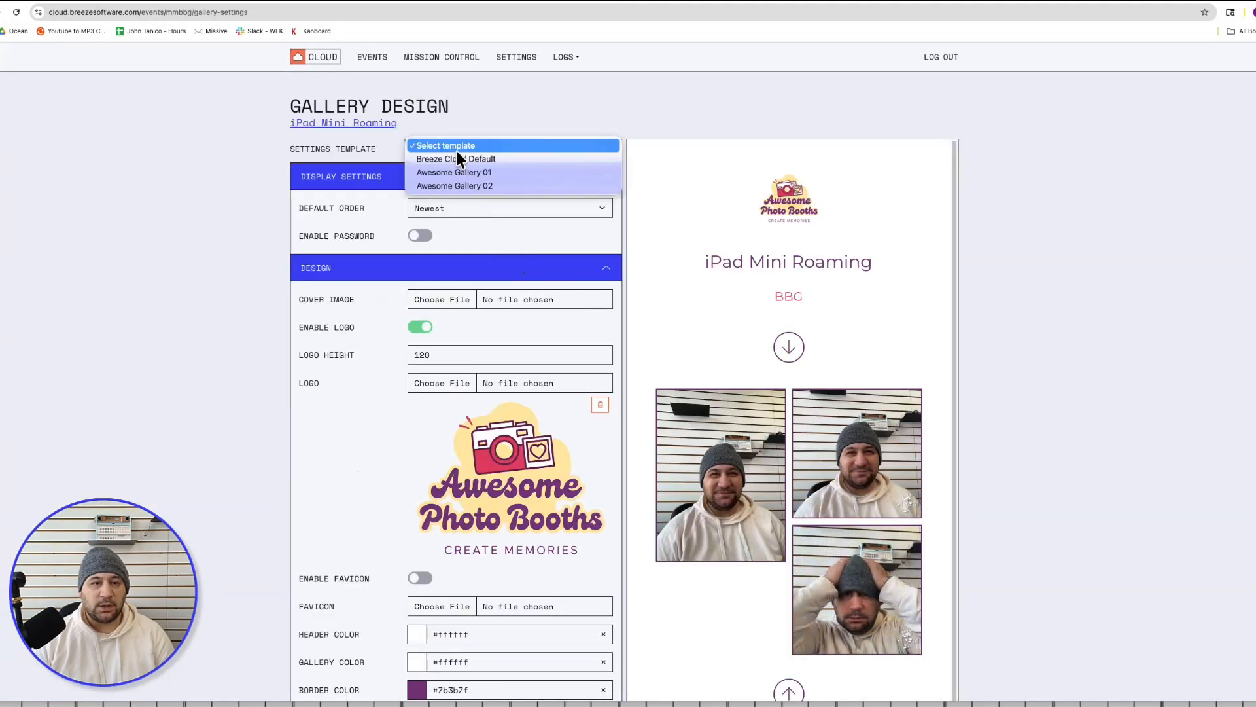
click(457, 186)
scroll(1033, 425, down, 10)
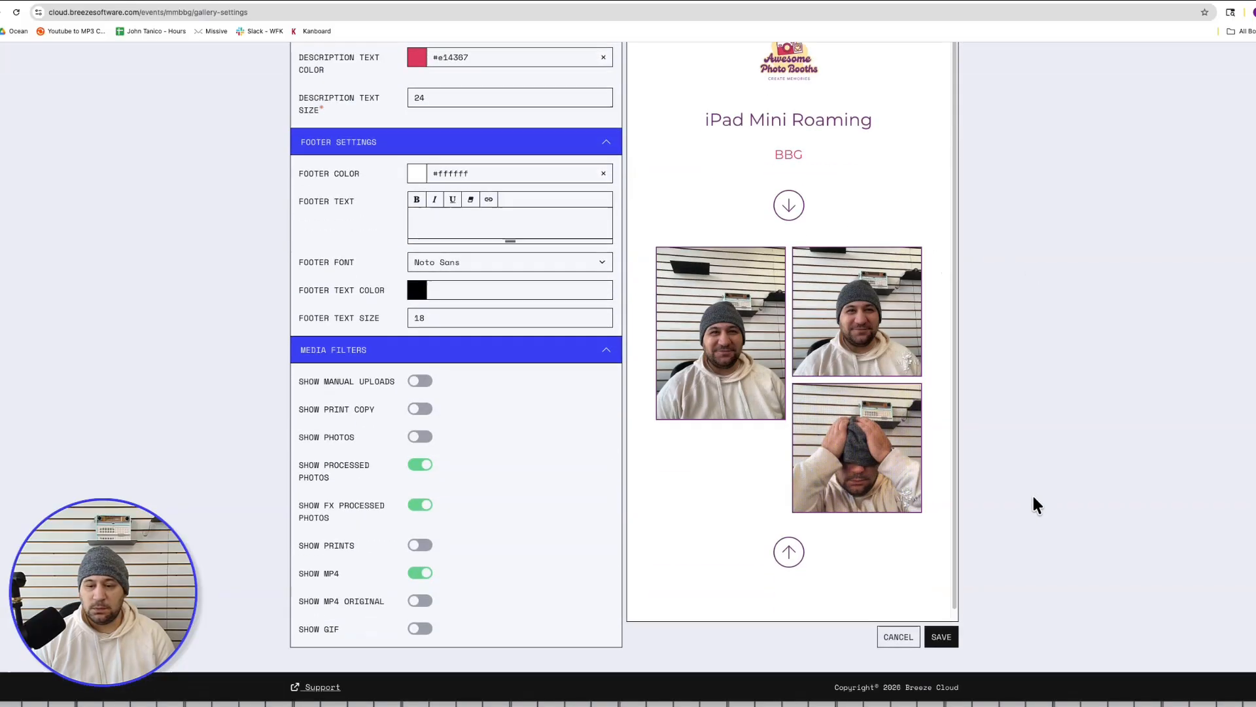
click(942, 635)
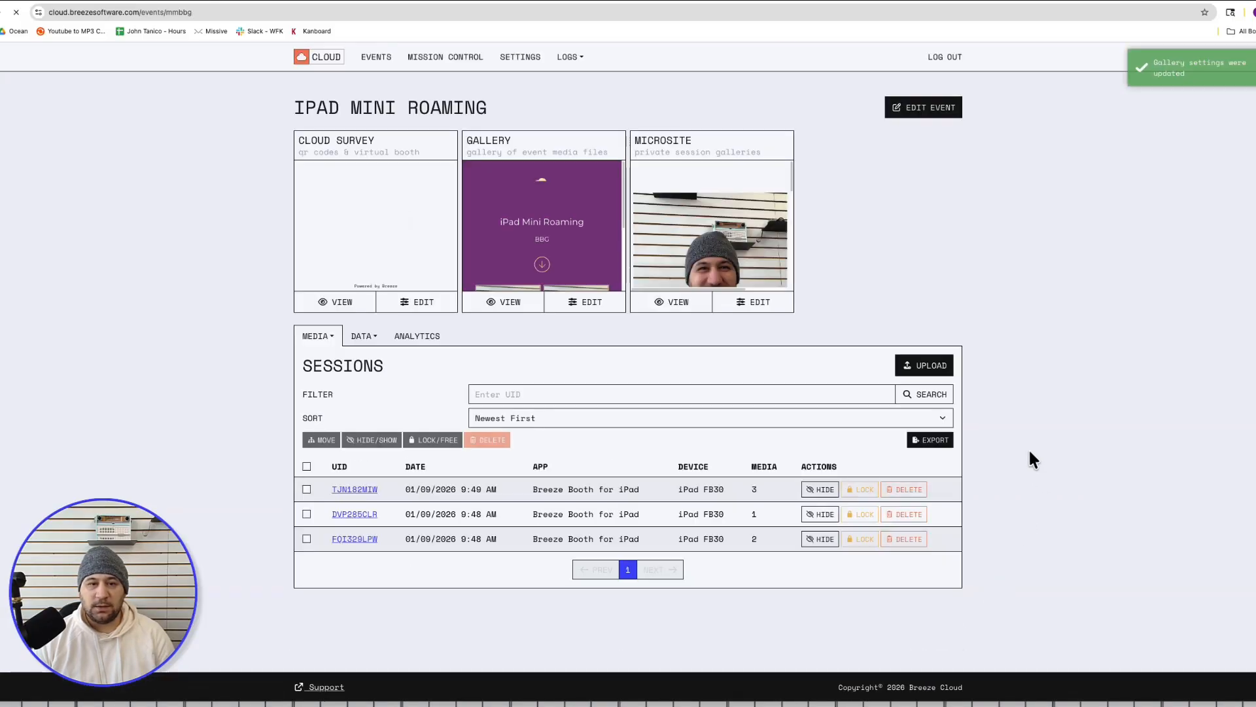
click(509, 305)
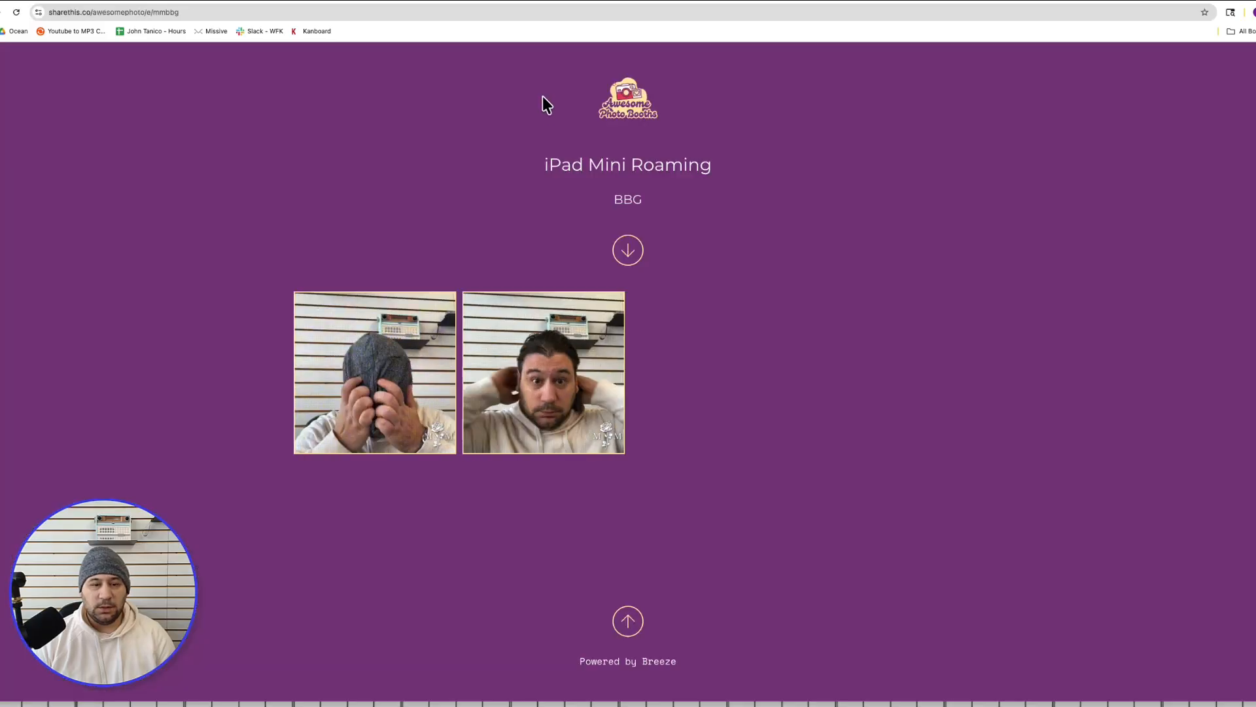
click(460, 1)
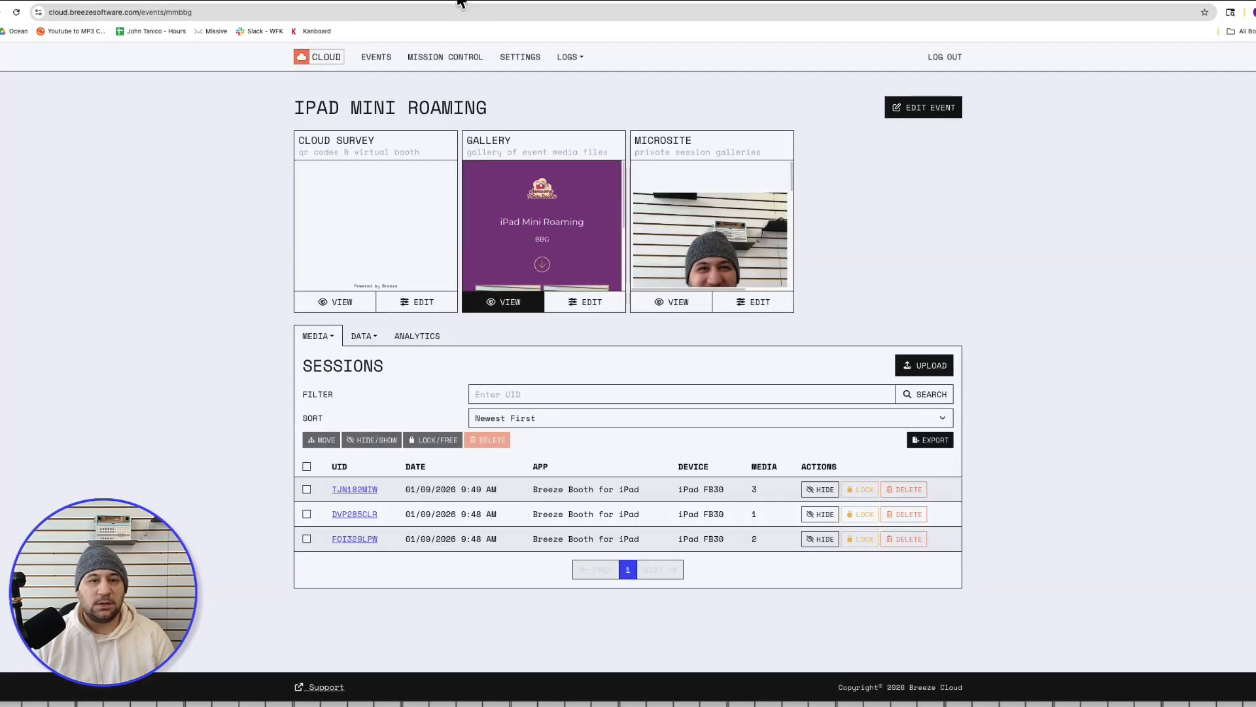
Step: Upload neekobooths-vintage-booth-setup-2-1300x867.jpg from the Desktop as the event gallery's cover image, save, and reload the published gallery
click(576, 301)
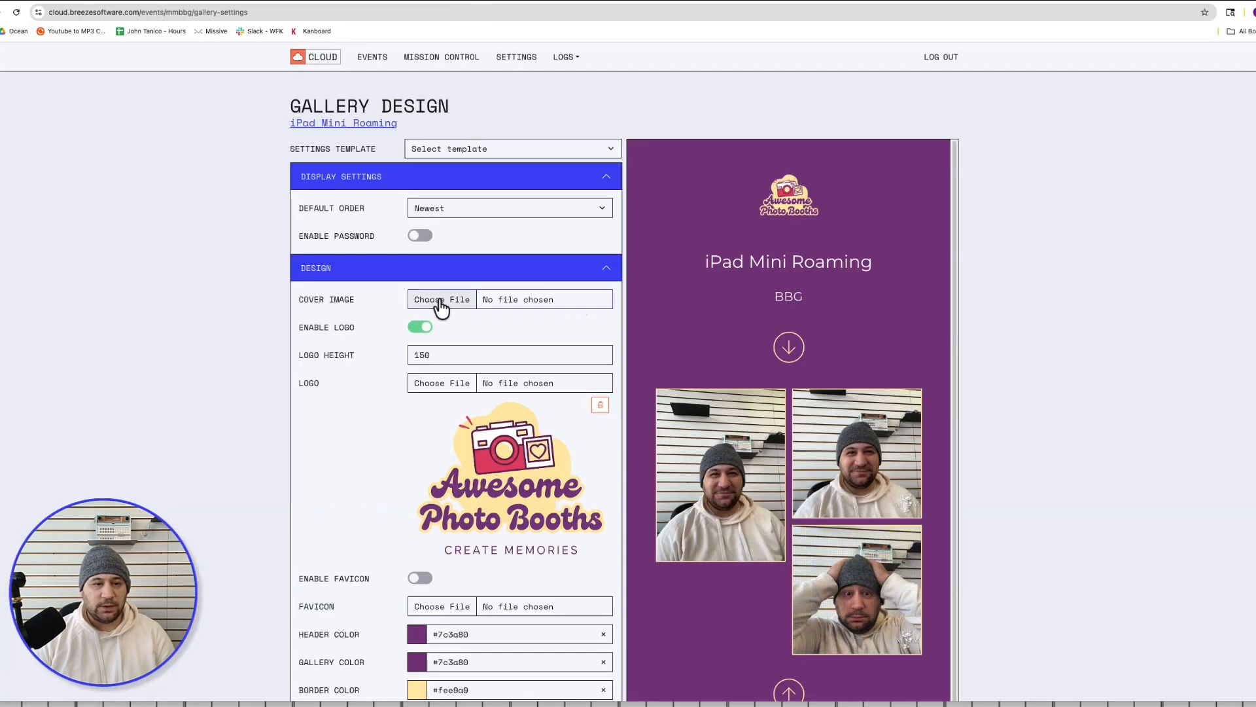
click(580, 305)
double_click(539, 343)
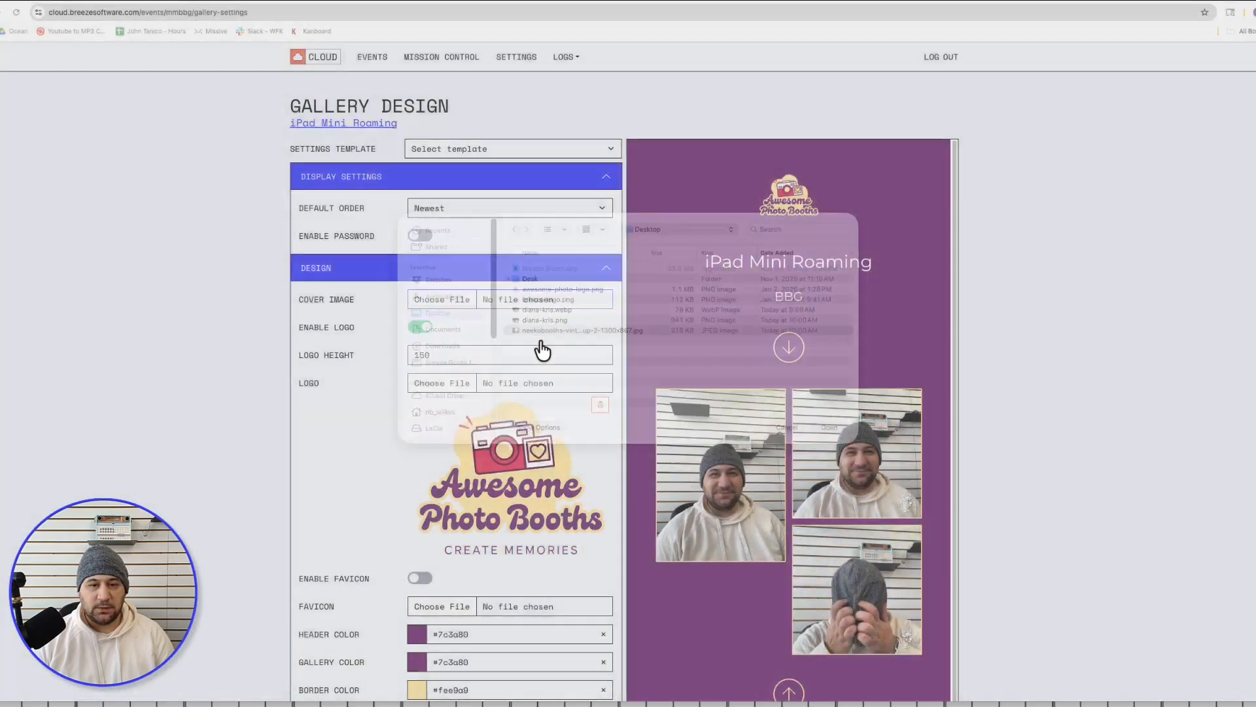
scroll(1004, 517, down, 15)
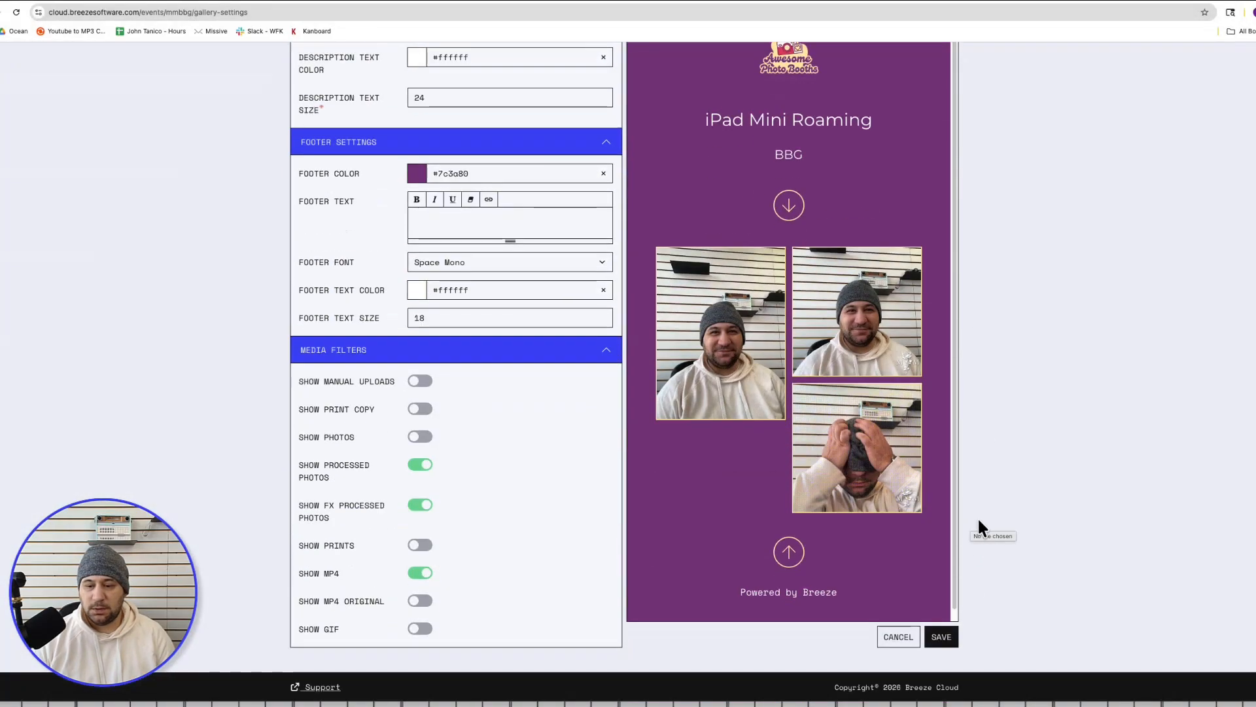
click(949, 646)
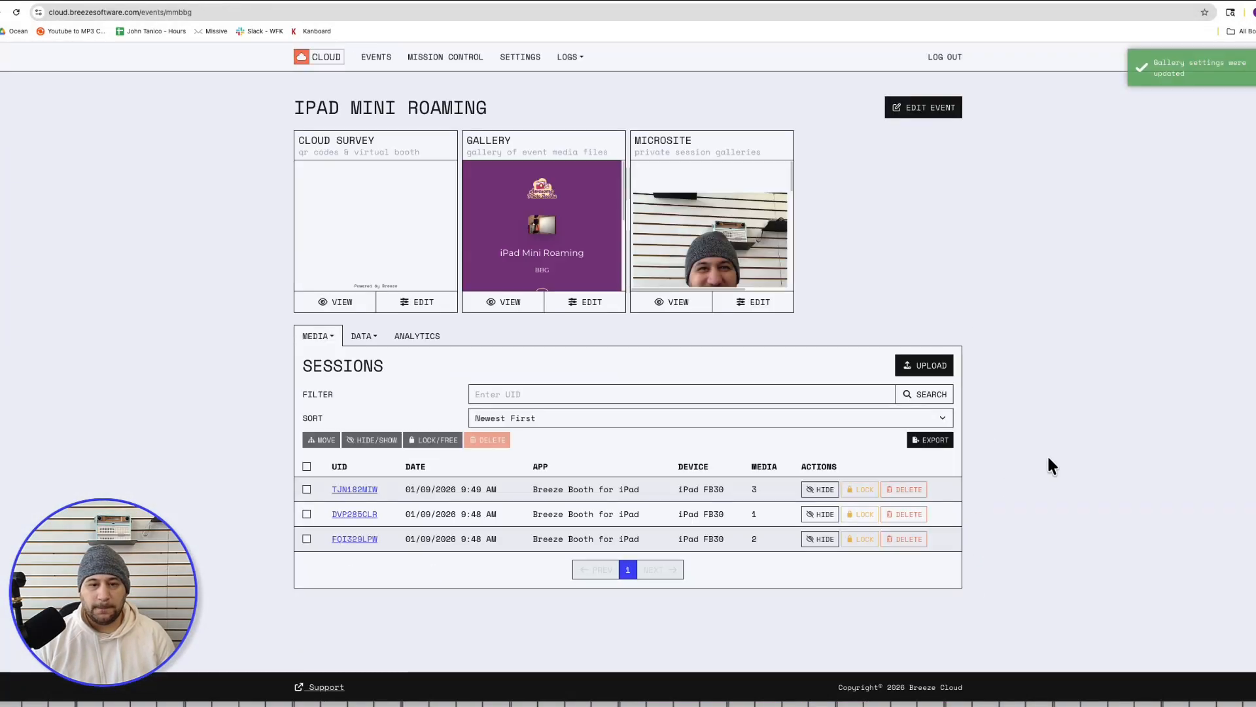
click(557, 1)
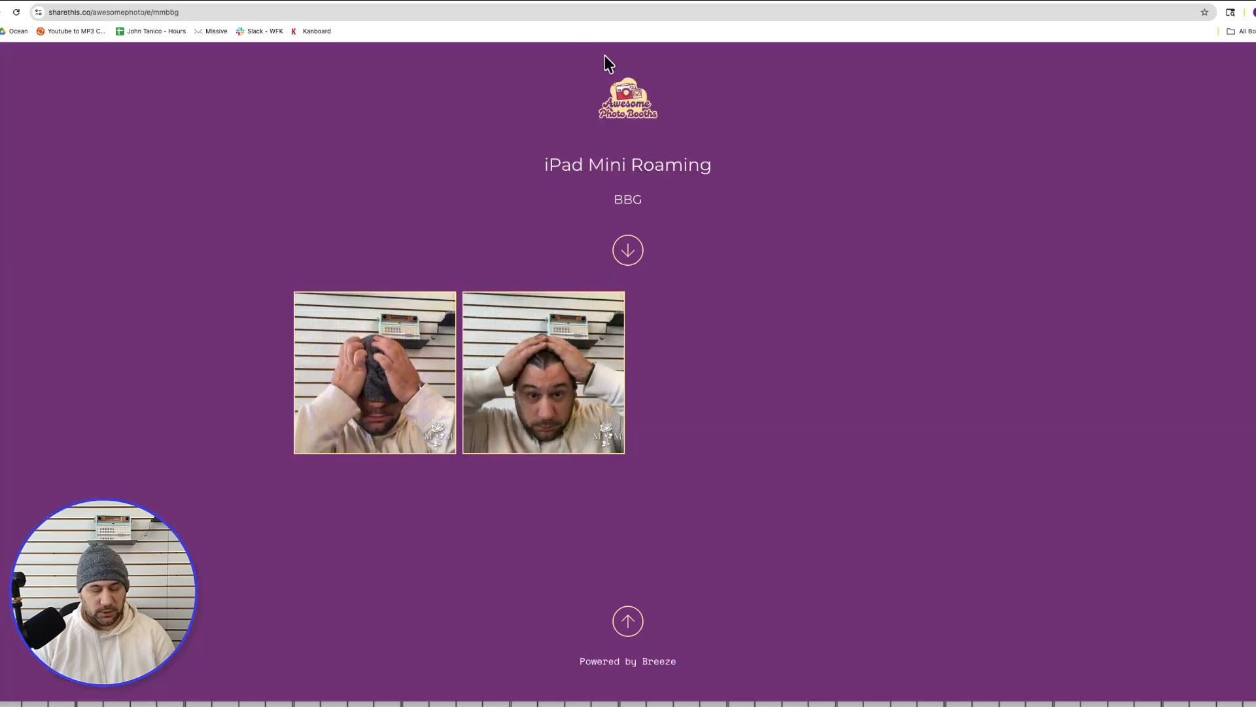
key(super+r)
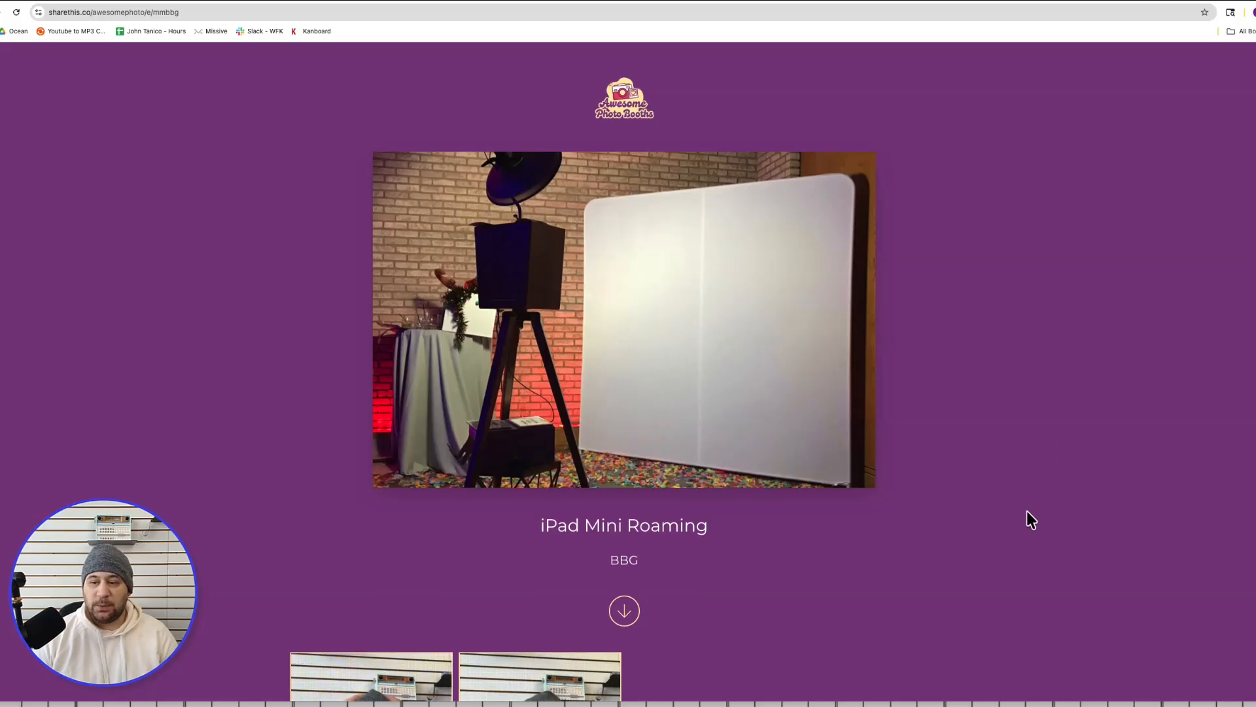
Step: Look over the published gallery's cover image and photo thumbnails, and return to the iPad Mini Roaming event page
scroll(1031, 521, down, 4)
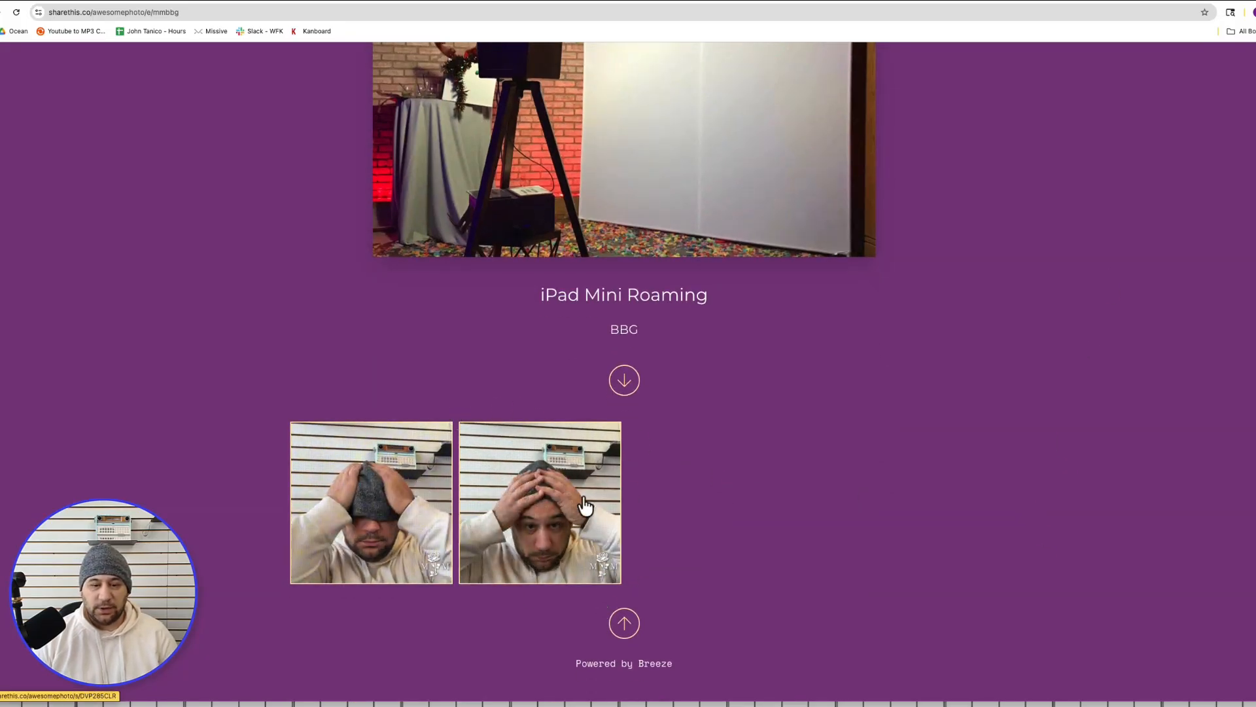
scroll(761, 628, up, 4)
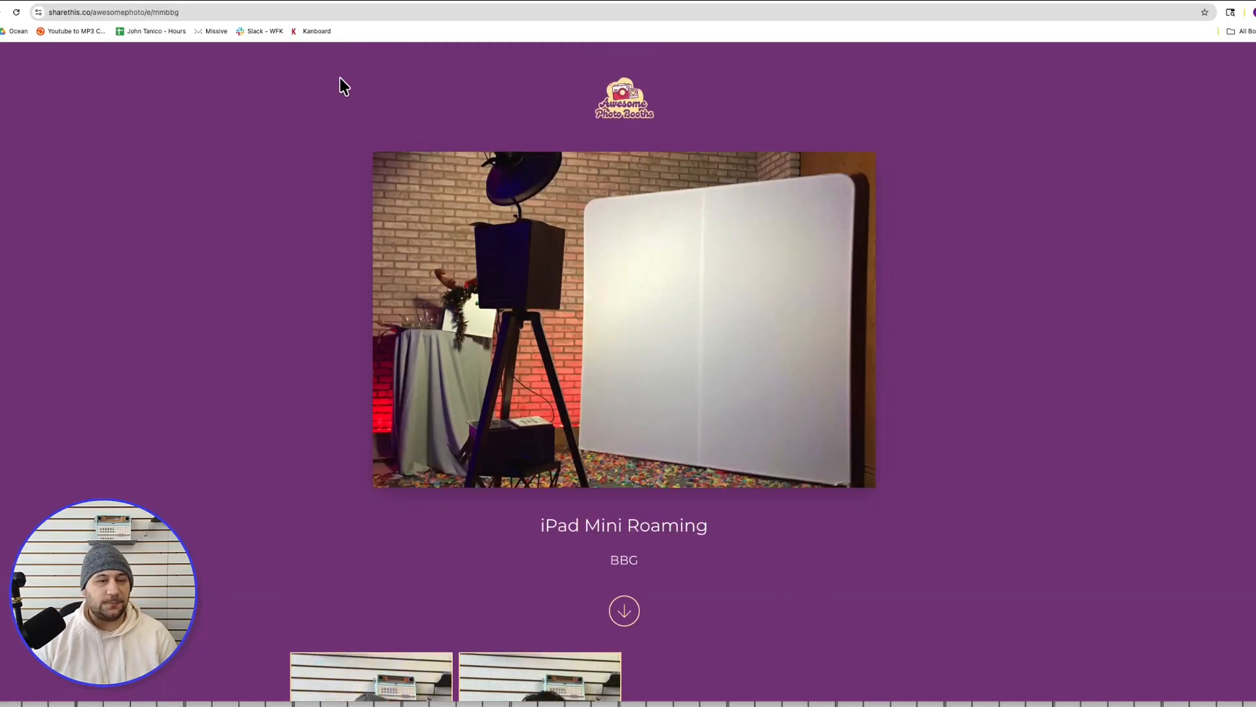
click(409, 3)
click(504, 3)
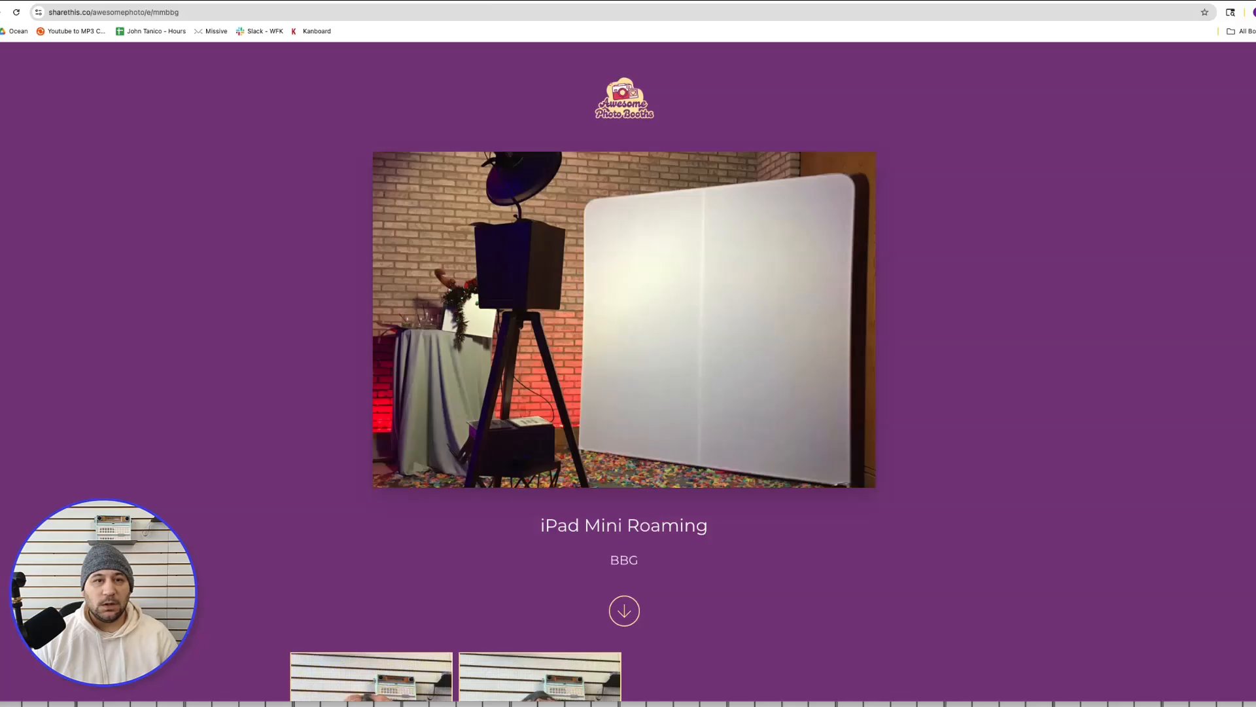
click(438, 3)
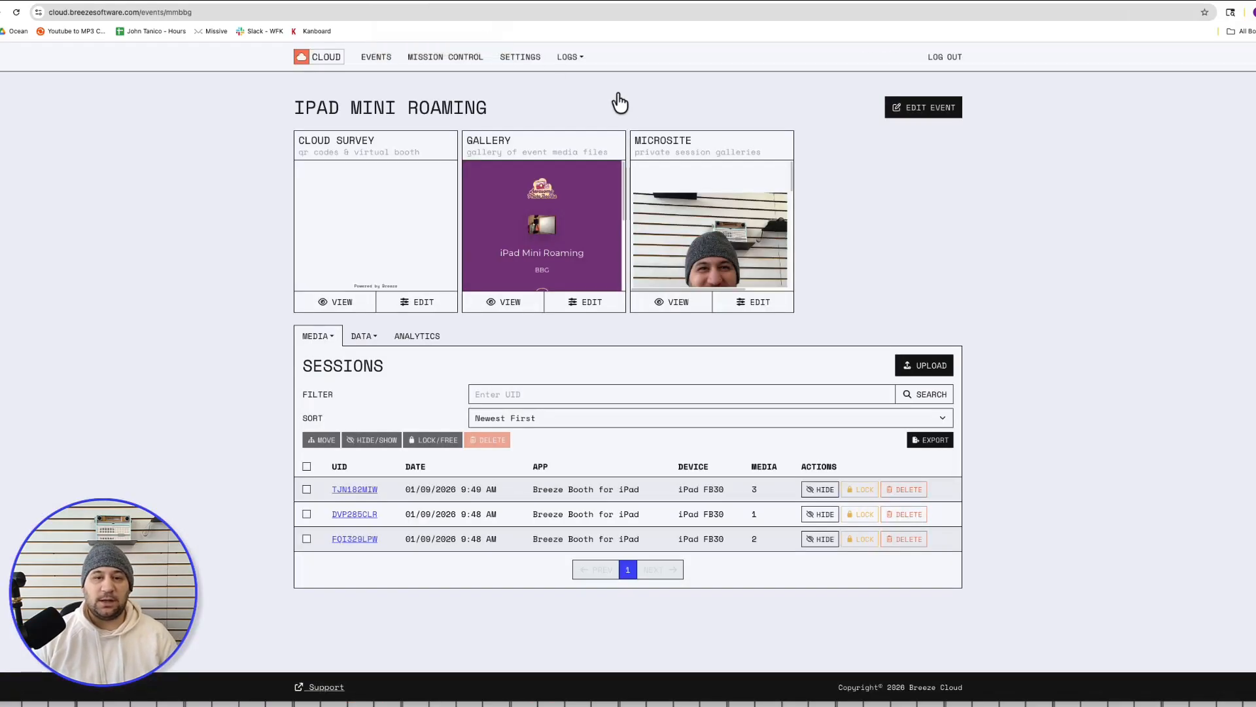
Step: Open the company's microsite settings and name a new settings template "Awesome Microsite 01"
click(522, 60)
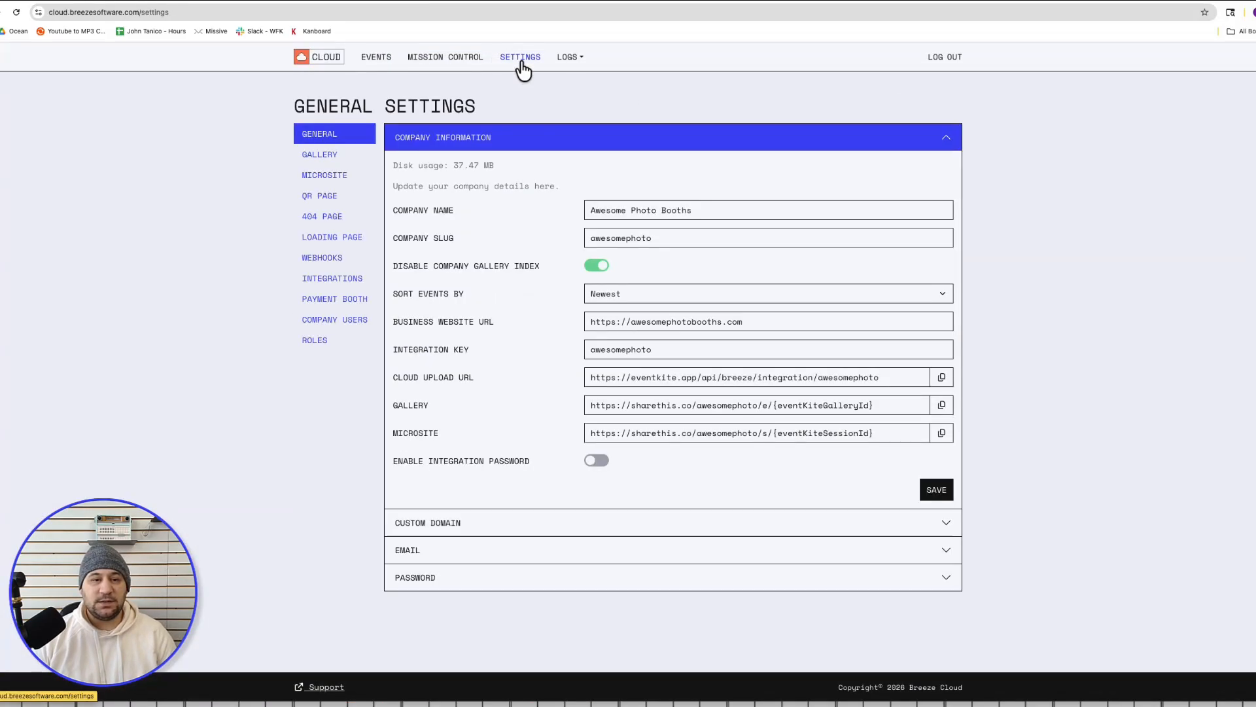
click(325, 177)
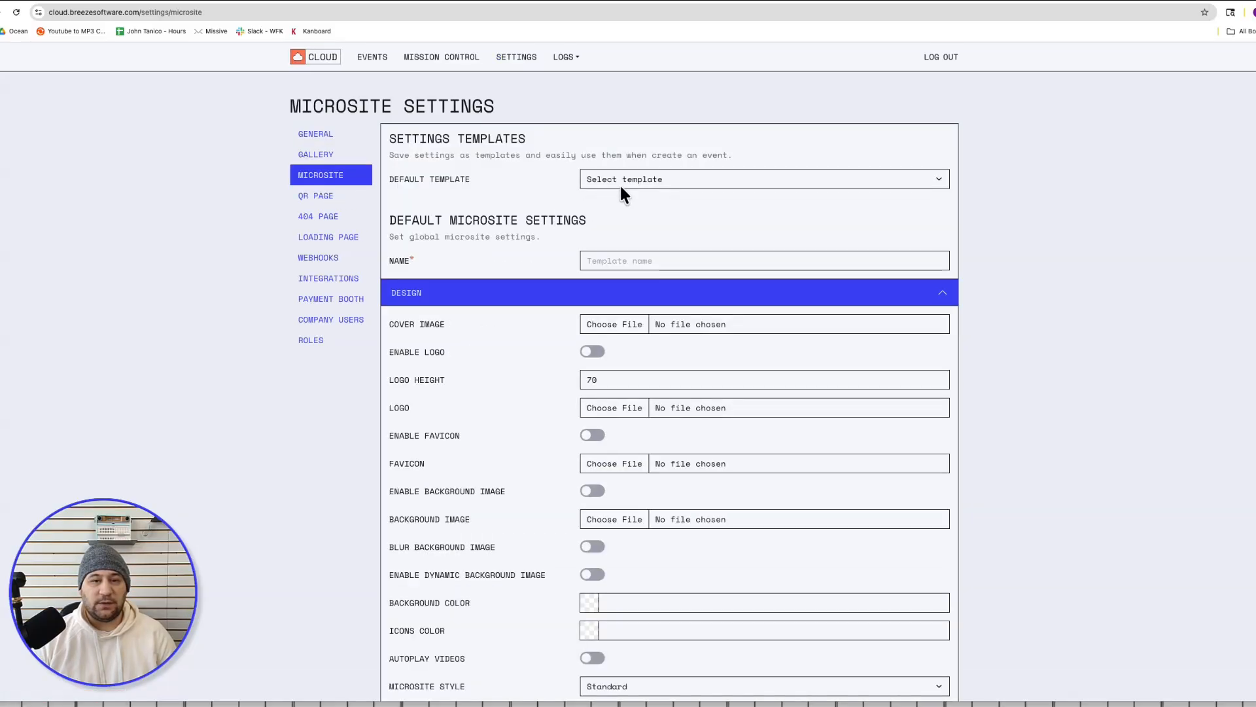
click(651, 262)
text(A)
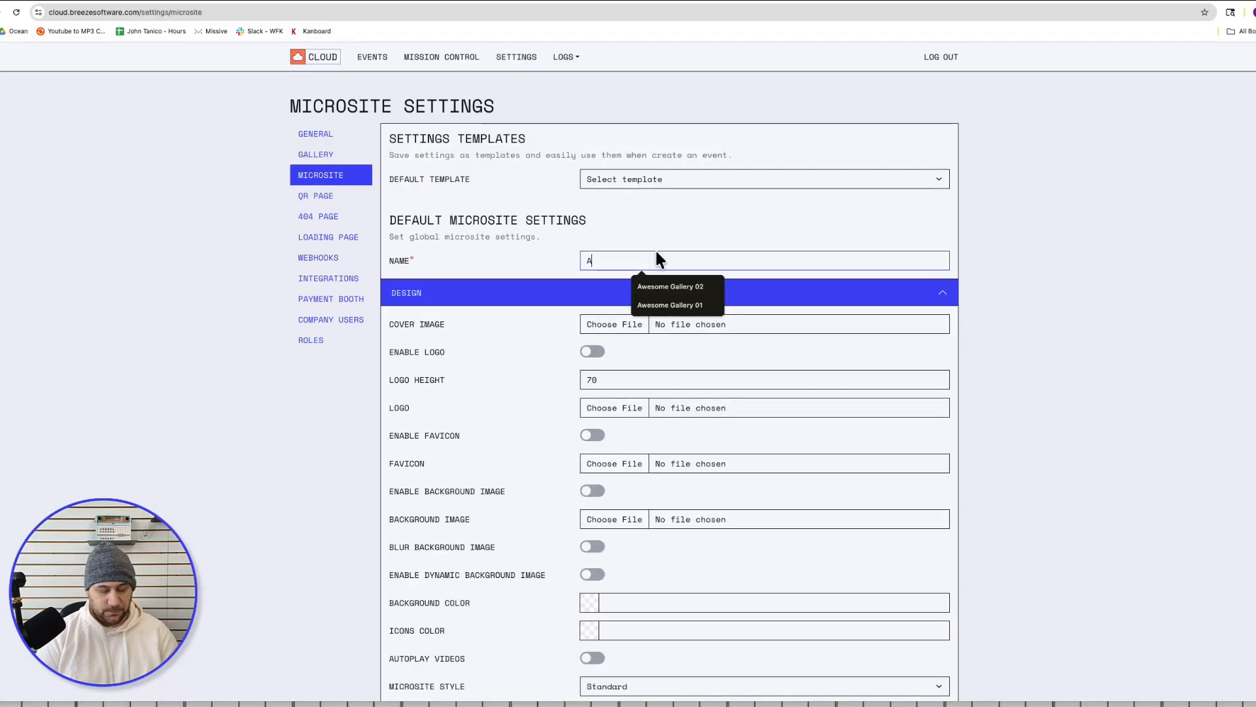
text(wesome Gall)
key(BackSpace)
key(BackSpace)
key(BackSpace)
key(BackSpace)
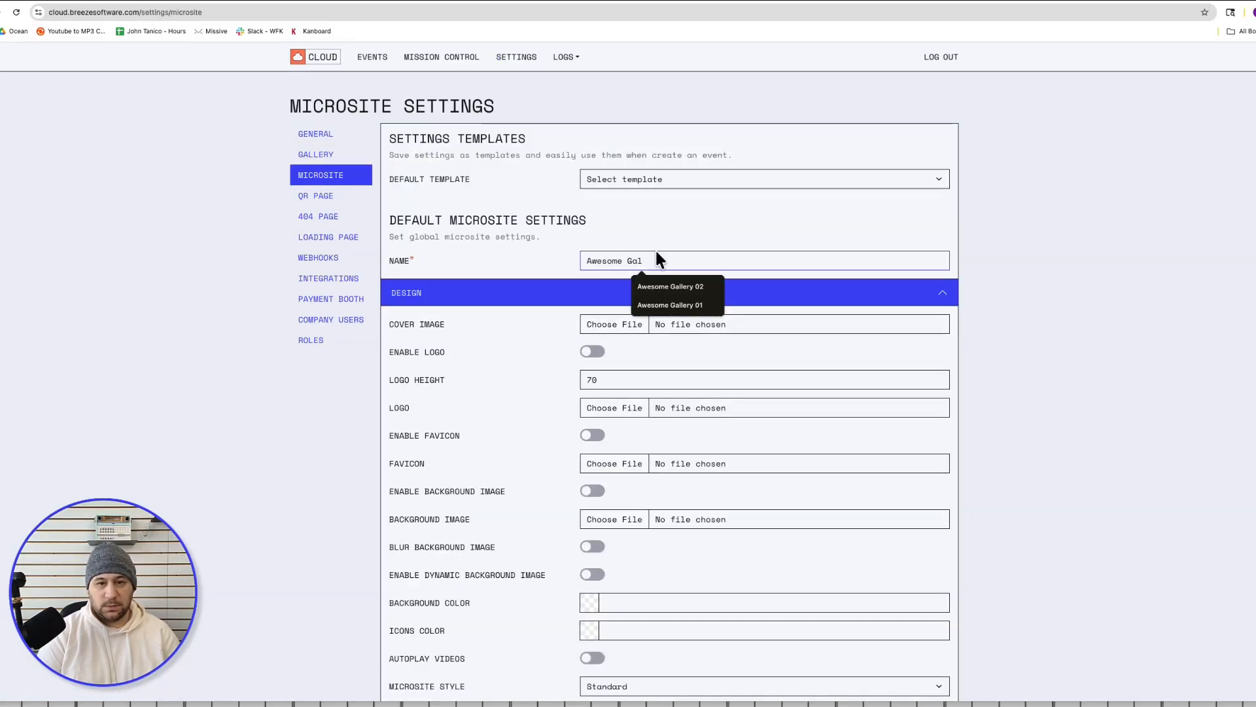
text(Microsite 01)
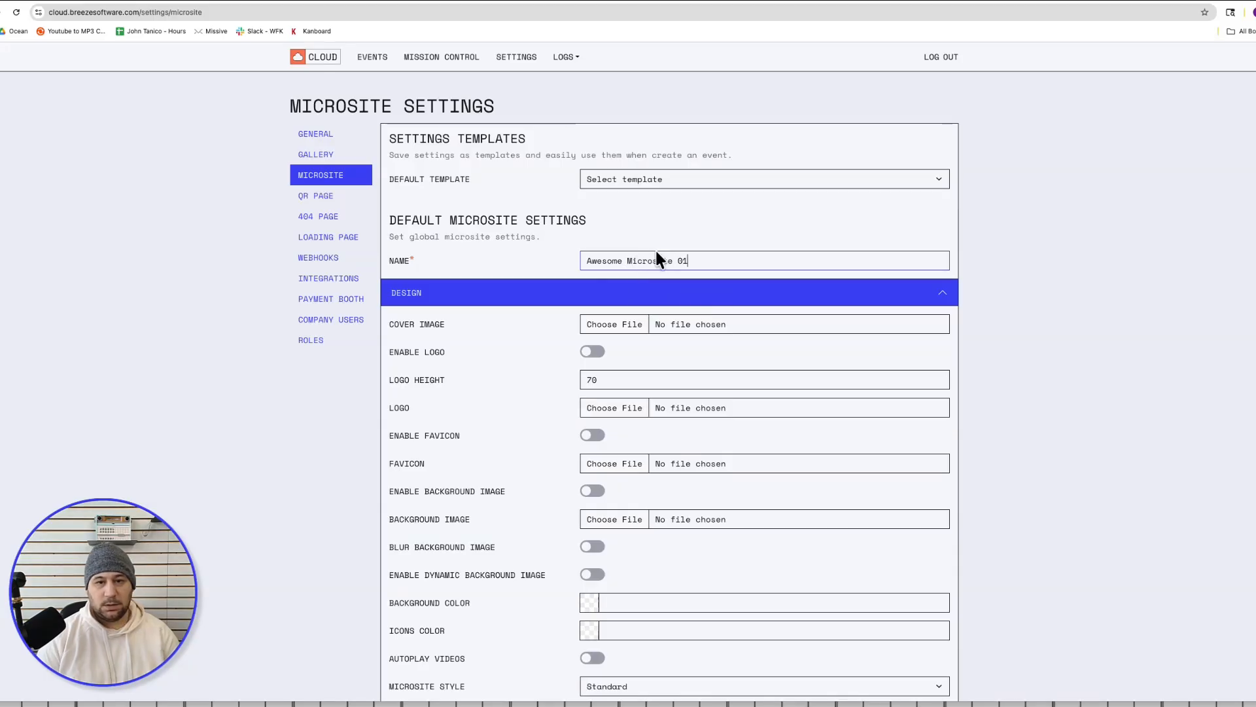
Step: Enable the logo for the microsite template and upload awesome-photo-logo.png from the Desktop
click(1064, 284)
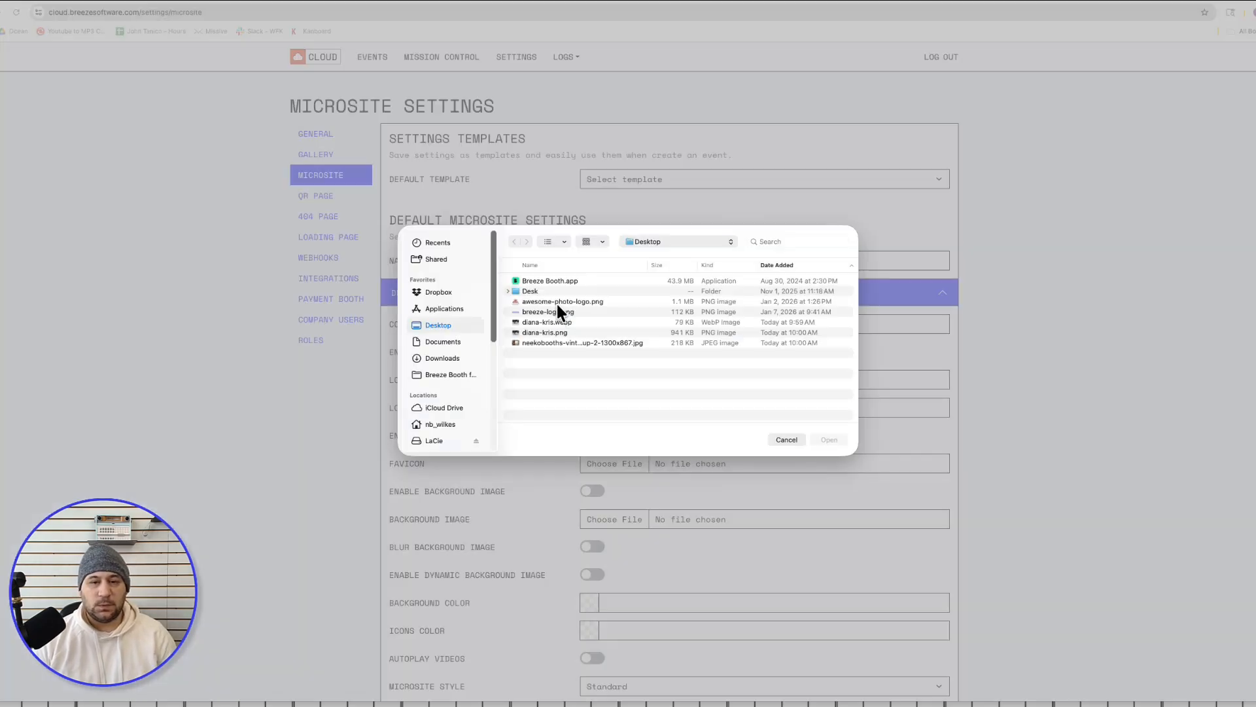
double_click(557, 304)
scroll(610, 425, down, 1)
click(613, 380)
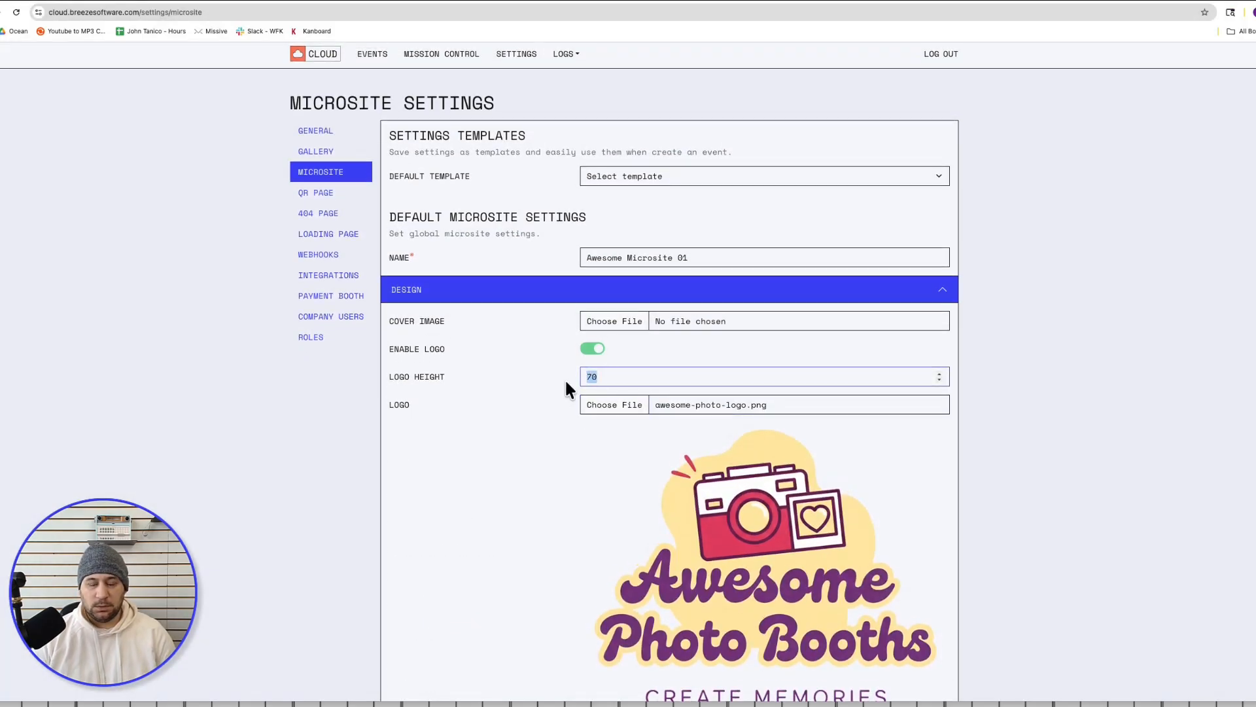
click(1071, 402)
scroll(1043, 435, down, 7)
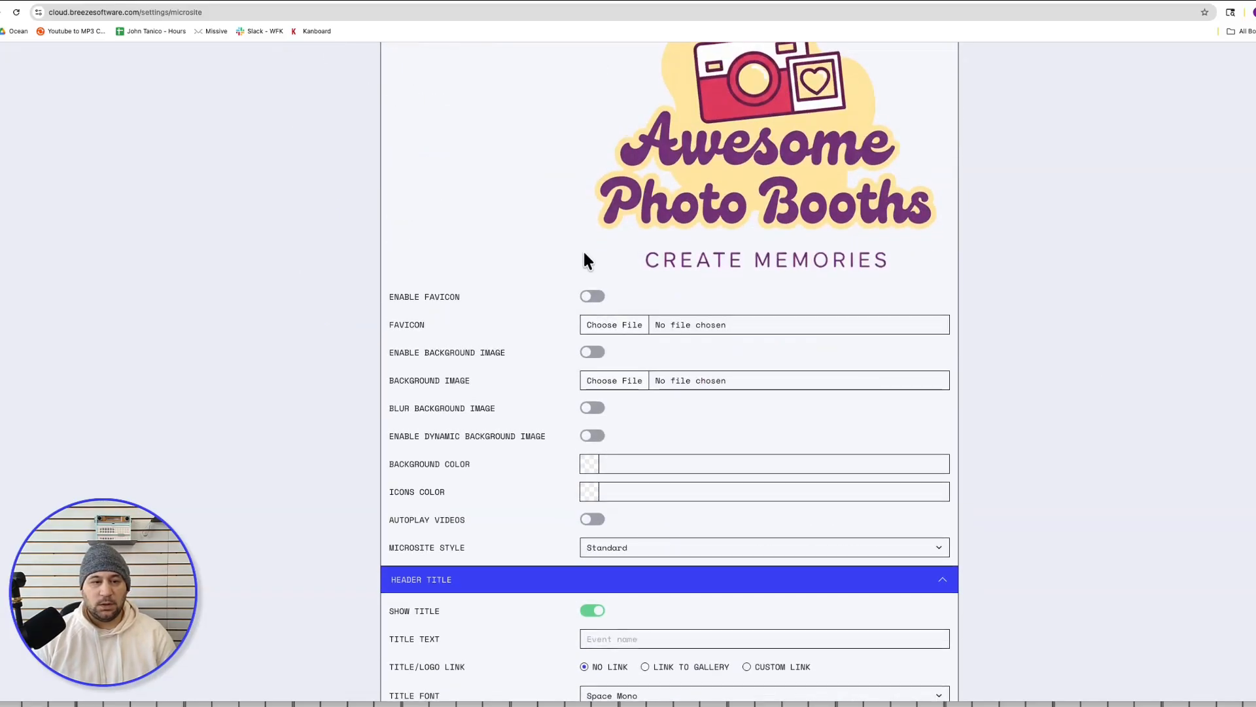
Step: Set the microsite's background color to #ffffff and sample the logo's purple, #7c3c83, as the icons color
scroll(603, 312, up, 1)
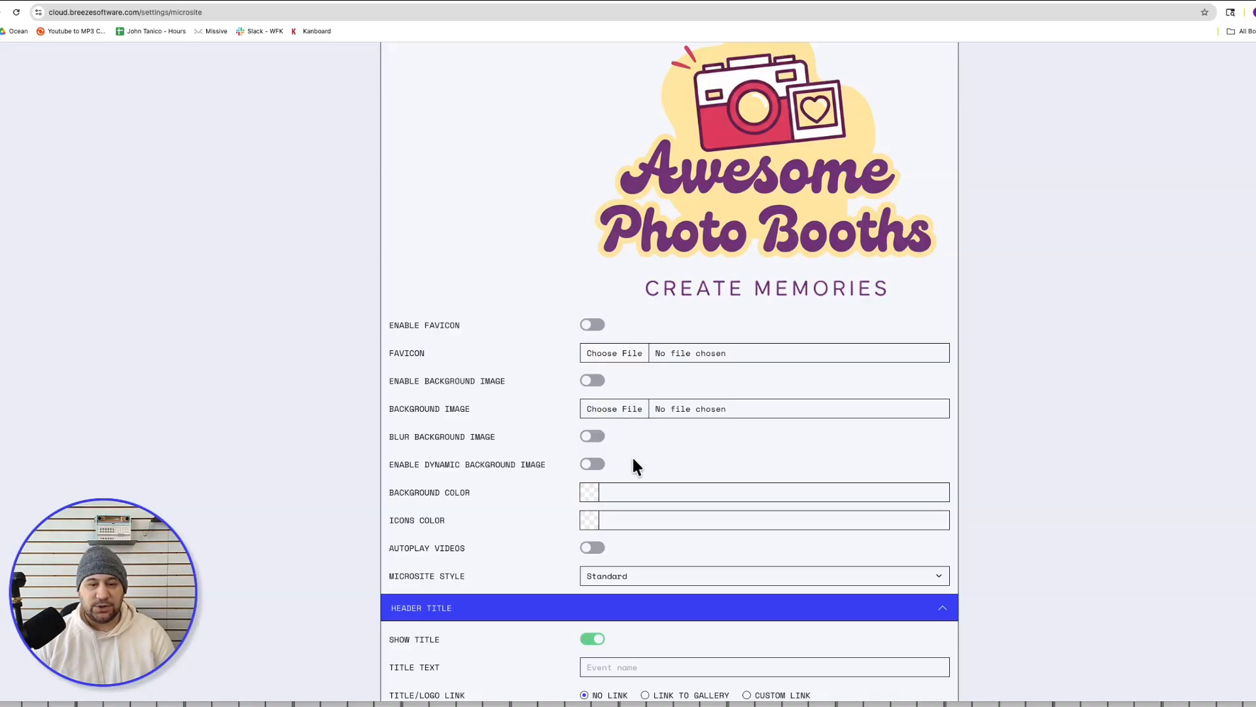
scroll(628, 438, down, 1)
click(589, 481)
click(587, 517)
click(319, 415)
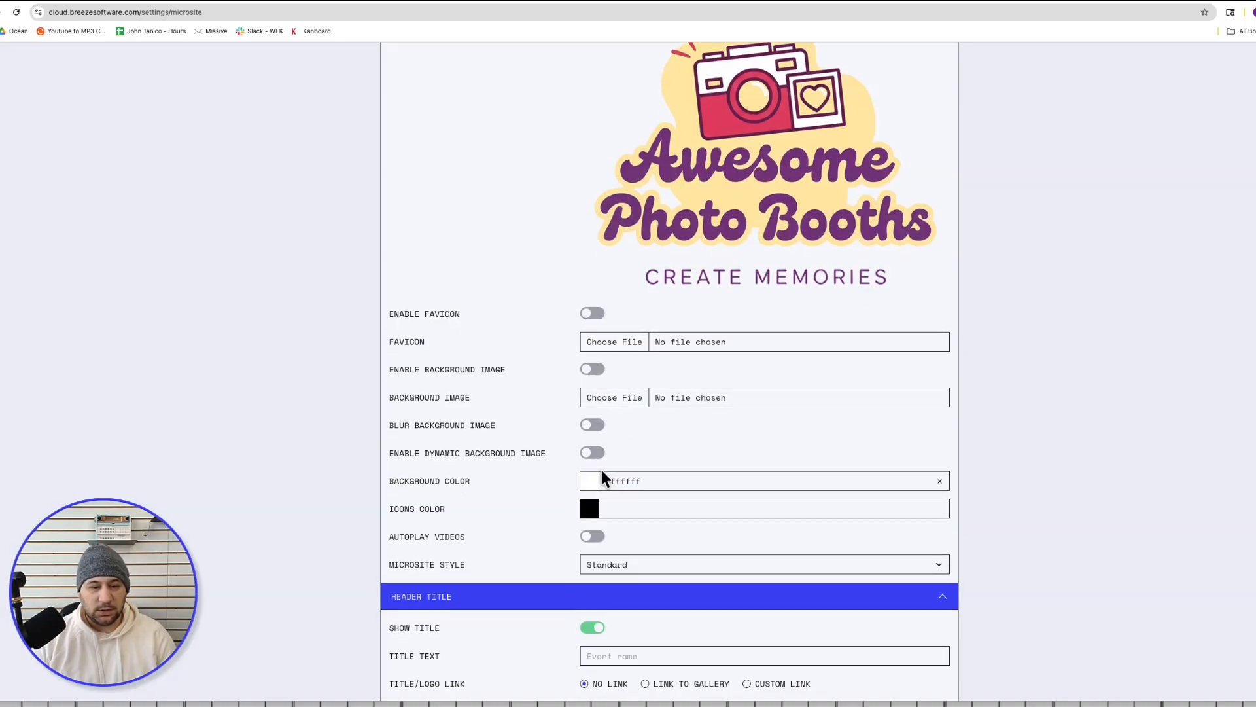
click(590, 510)
click(591, 603)
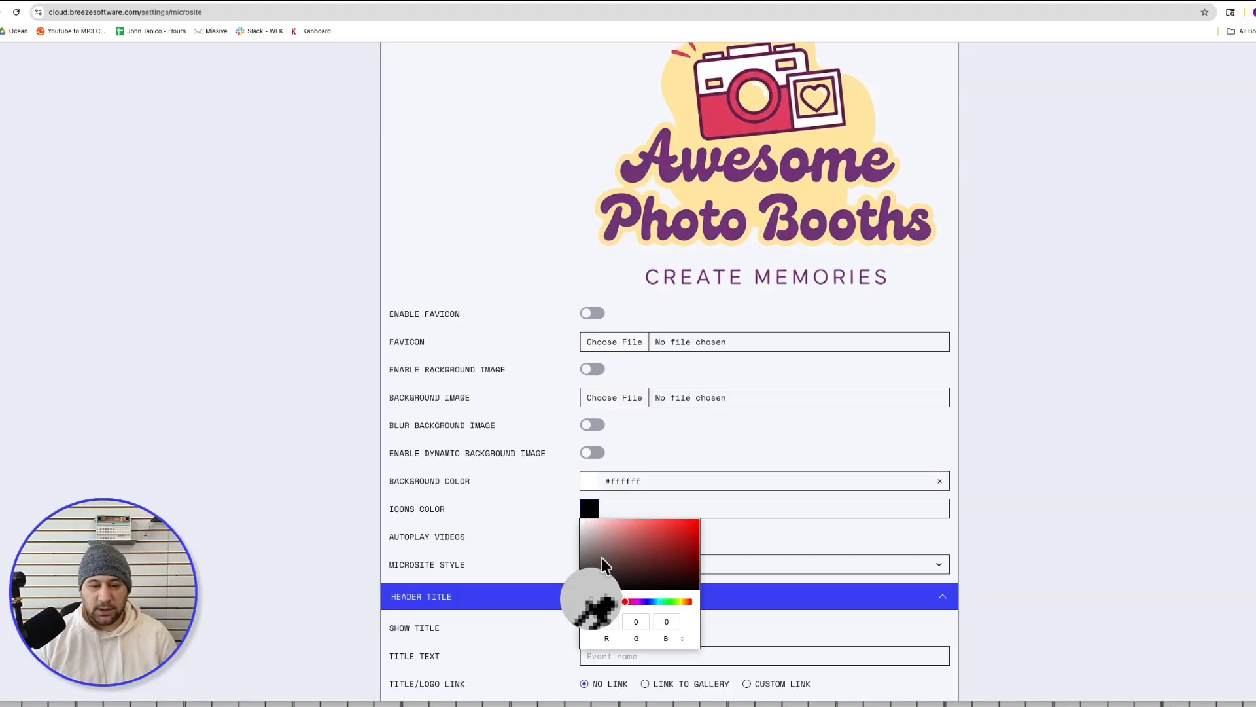
click(674, 180)
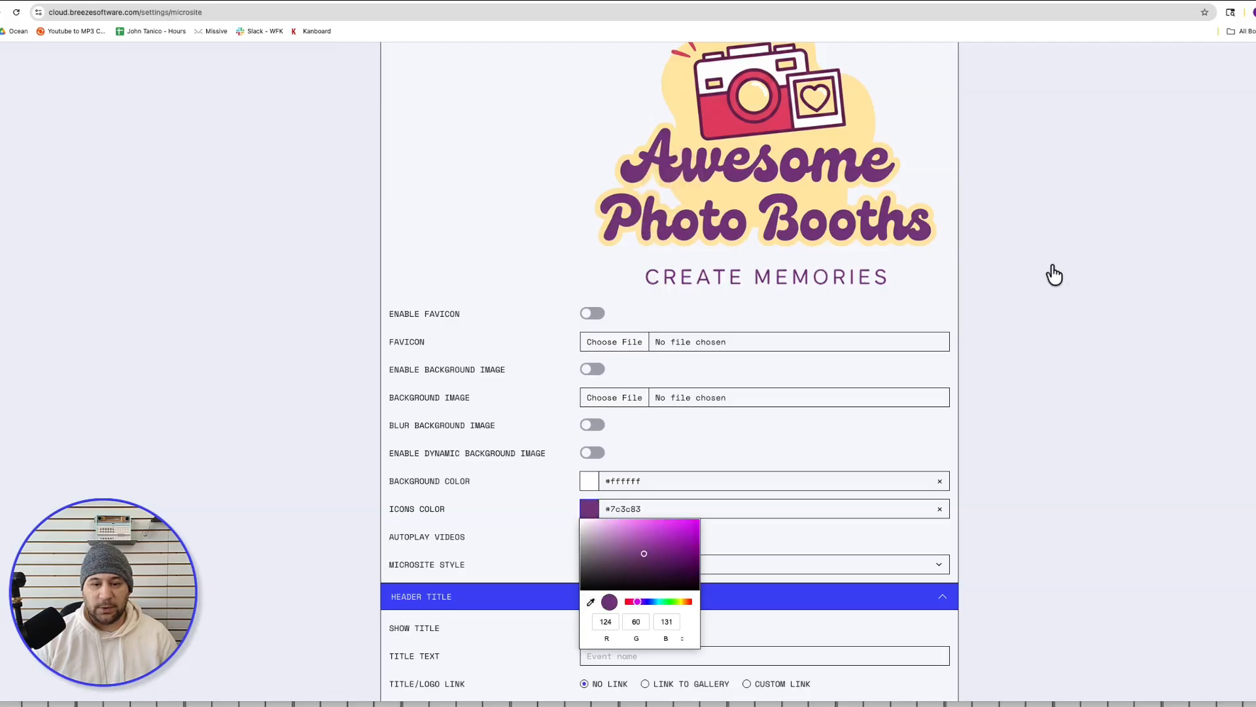
click(1046, 269)
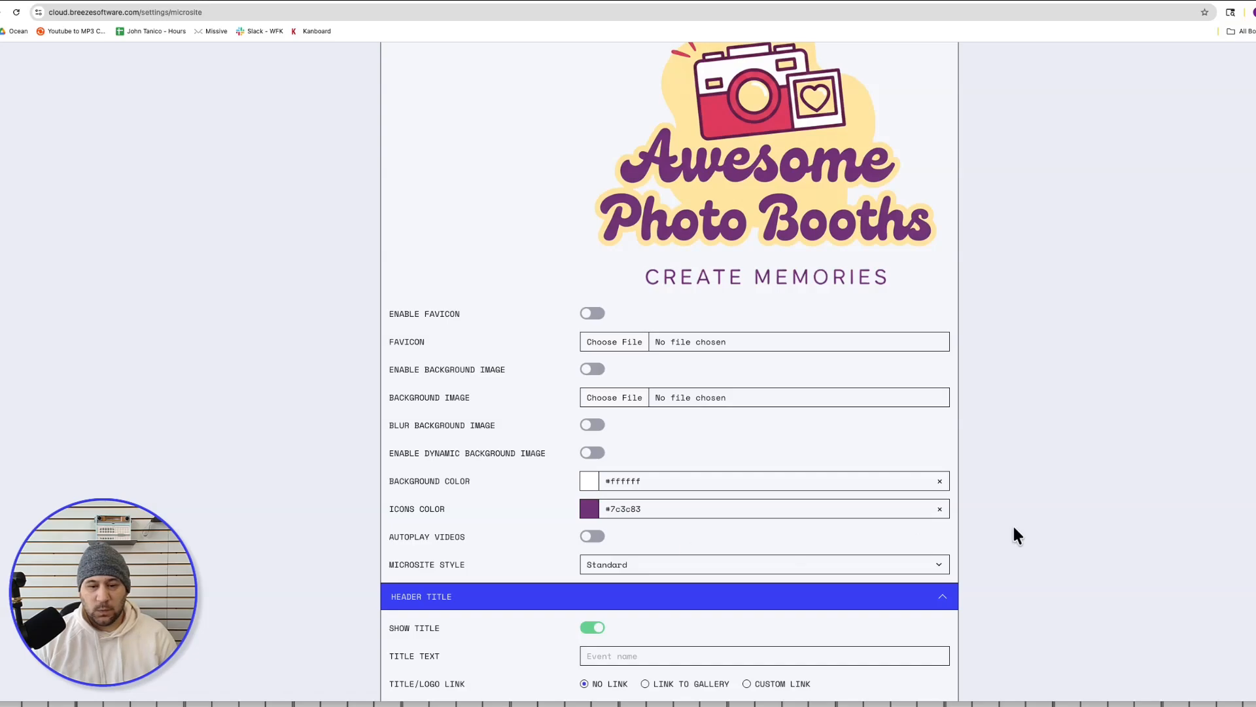
Step: Check which microsite style options the template offers
scroll(1011, 523, down, 7)
scroll(1012, 524, up, 1)
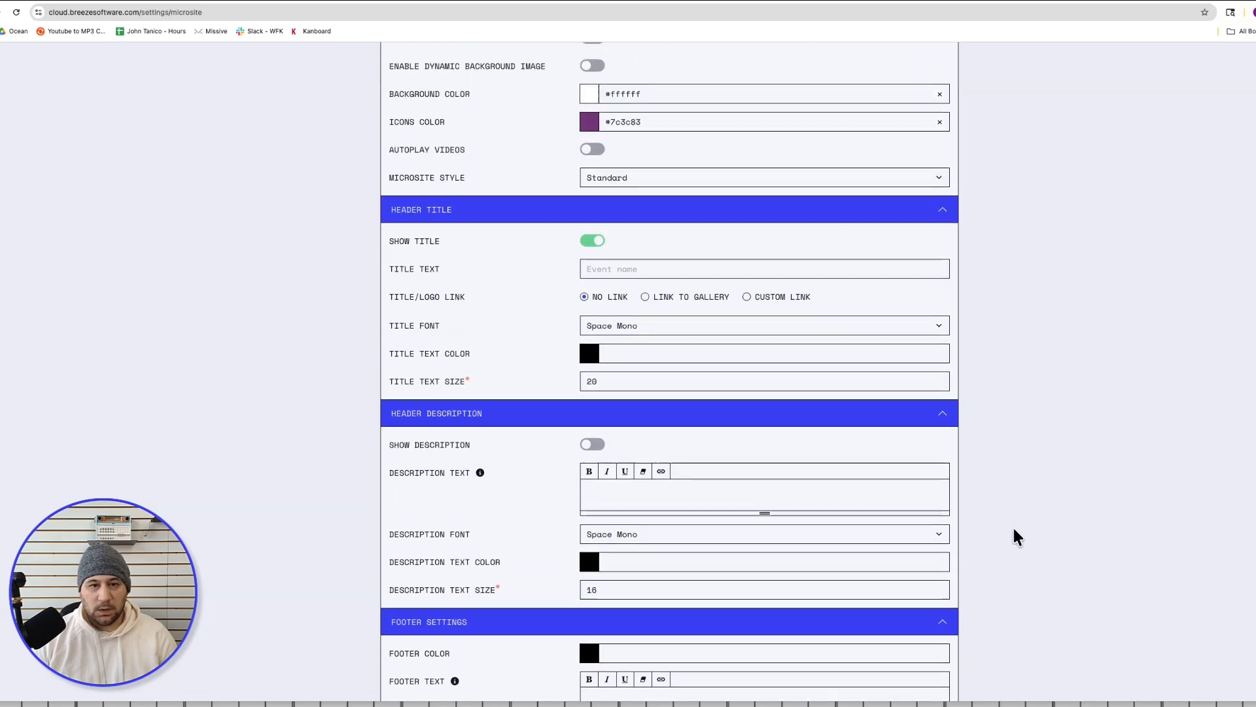
click(647, 186)
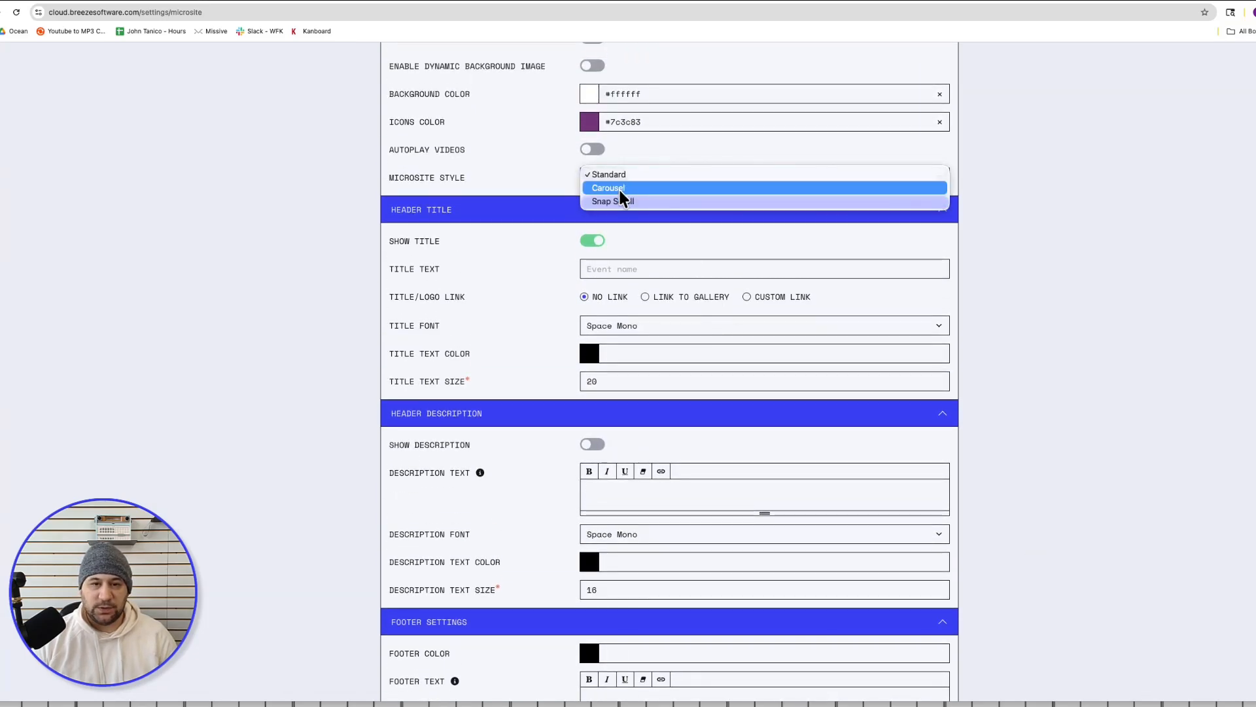
click(1001, 258)
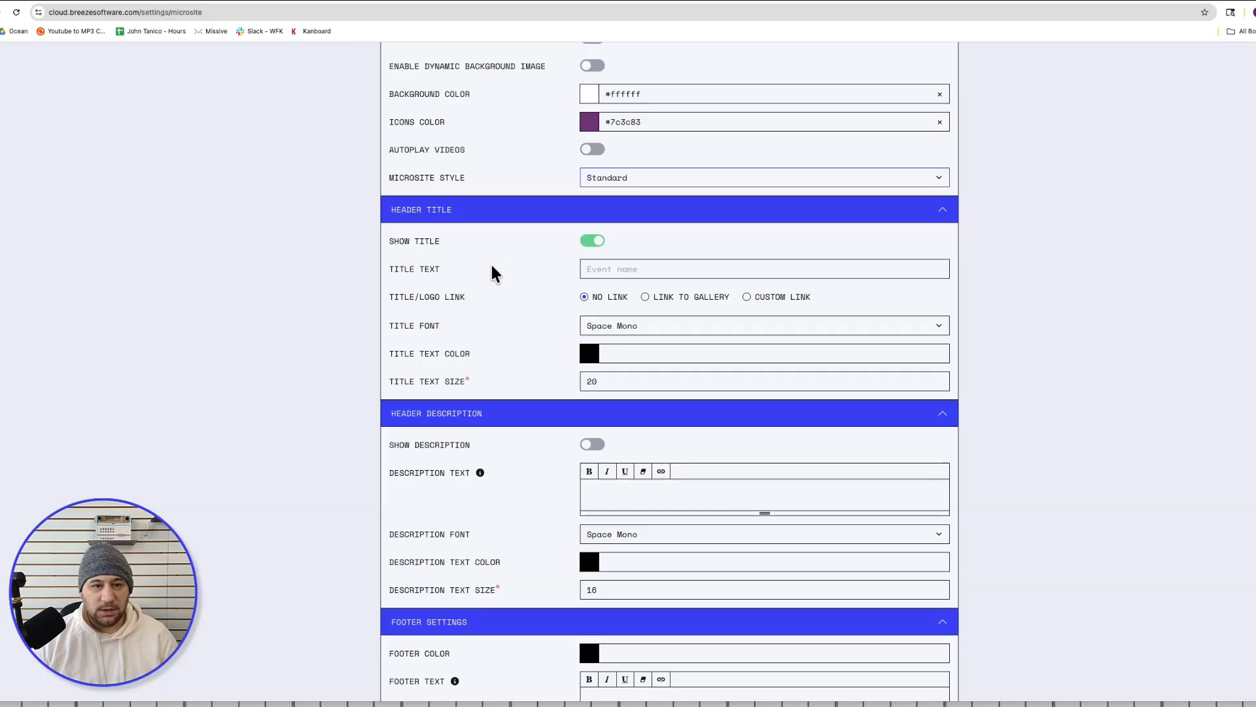
Step: Set the header title font to Montserrat and reuse the icons color #7c3c83 as the title text color
click(658, 269)
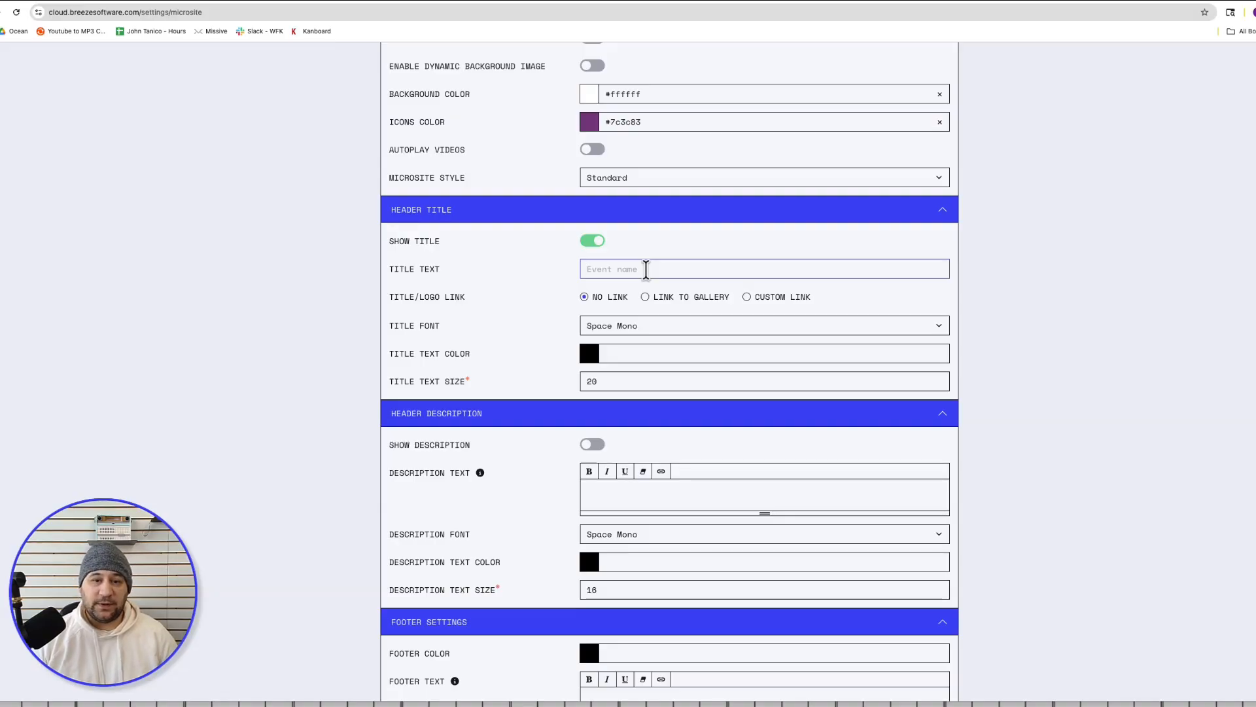
click(627, 326)
click(626, 282)
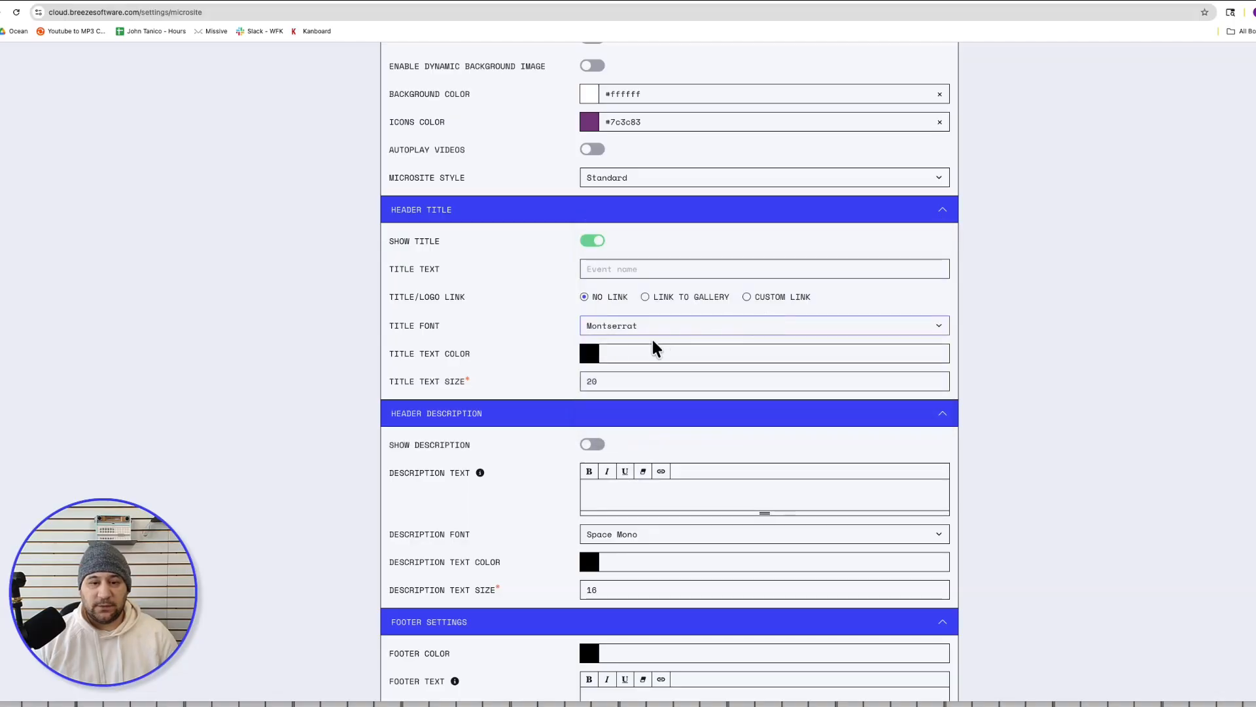
click(606, 355)
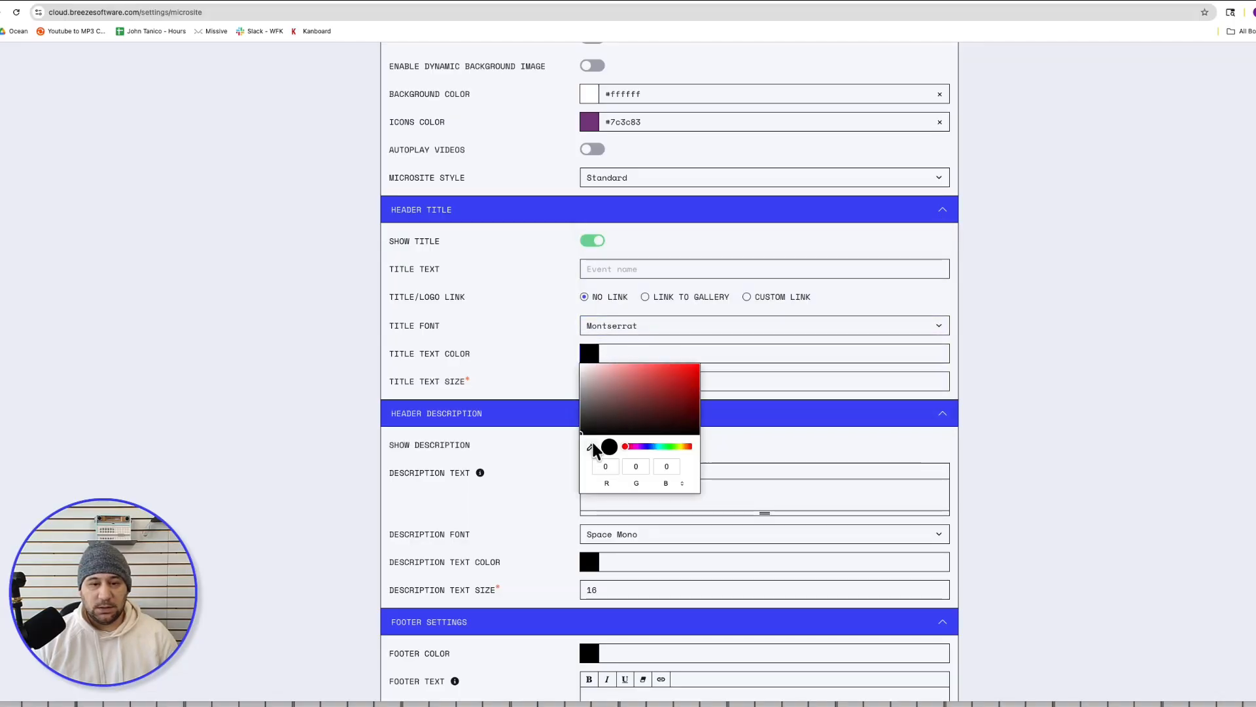
click(634, 122)
drag(655, 122, 614, 122)
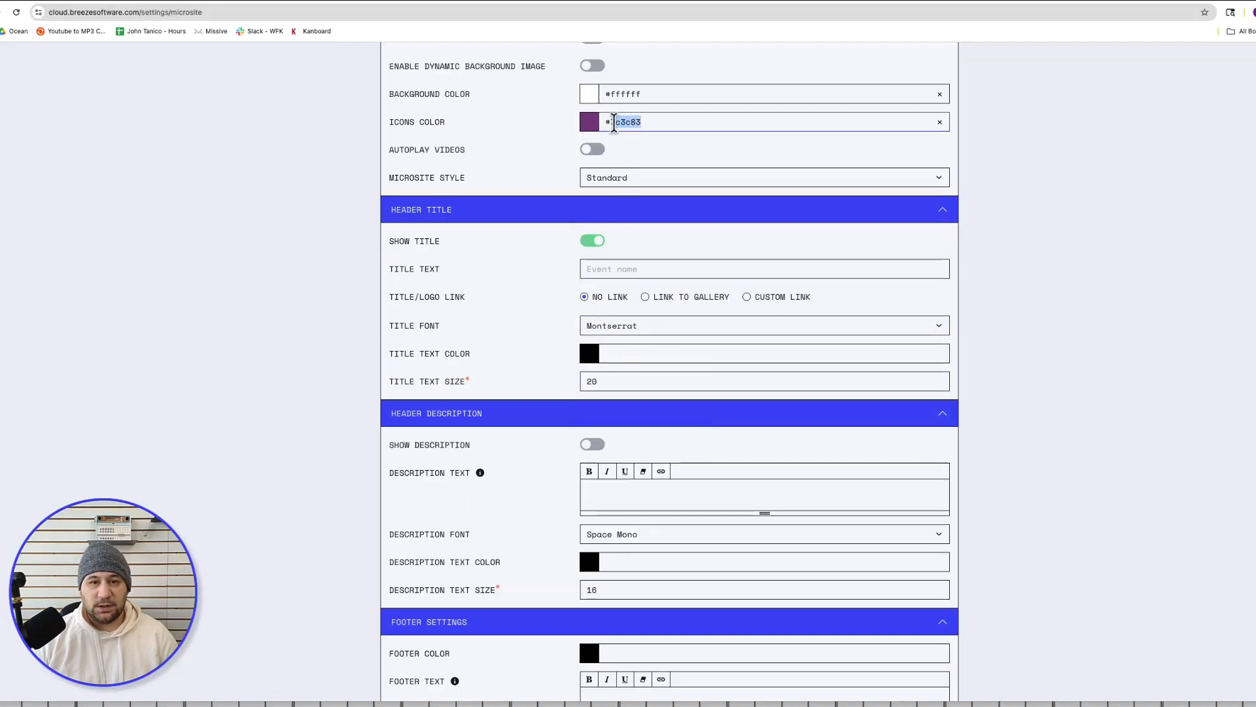
click(627, 353)
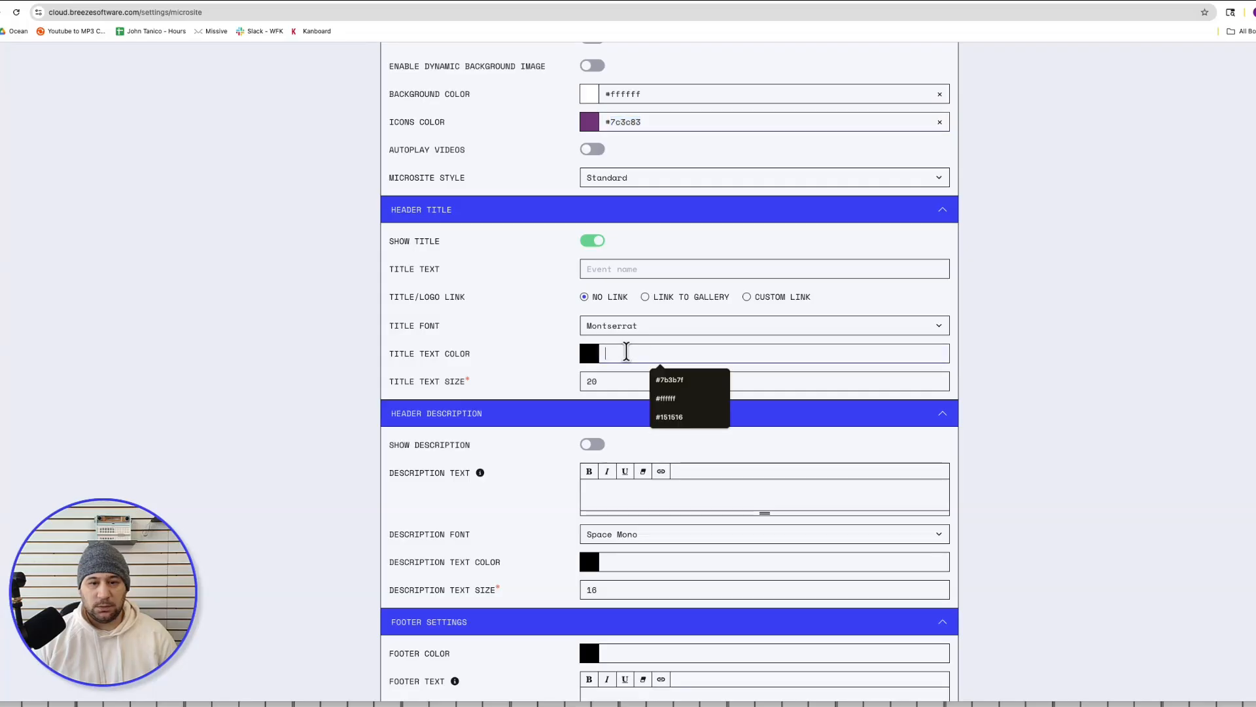
text(#7c3c83)
click(1032, 356)
Step: Show the header description and set its font to Montserrat and its text color to #7c3c83
scroll(1020, 434, down, 2)
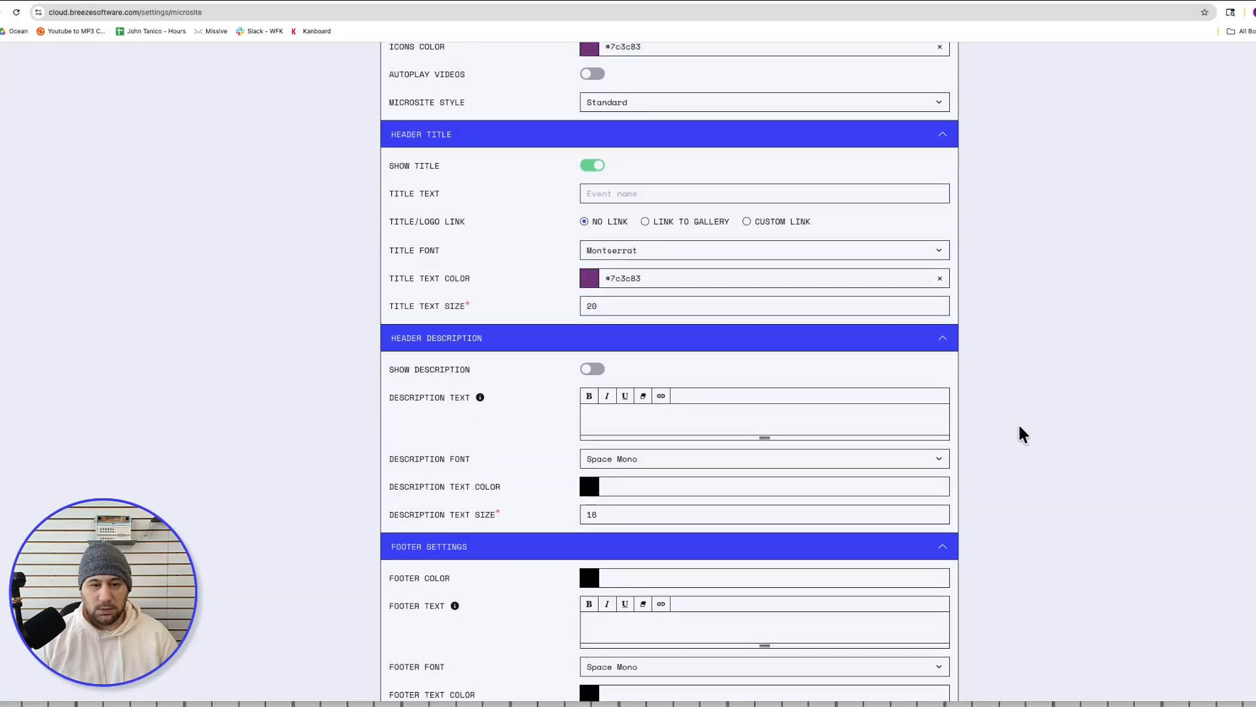
click(598, 370)
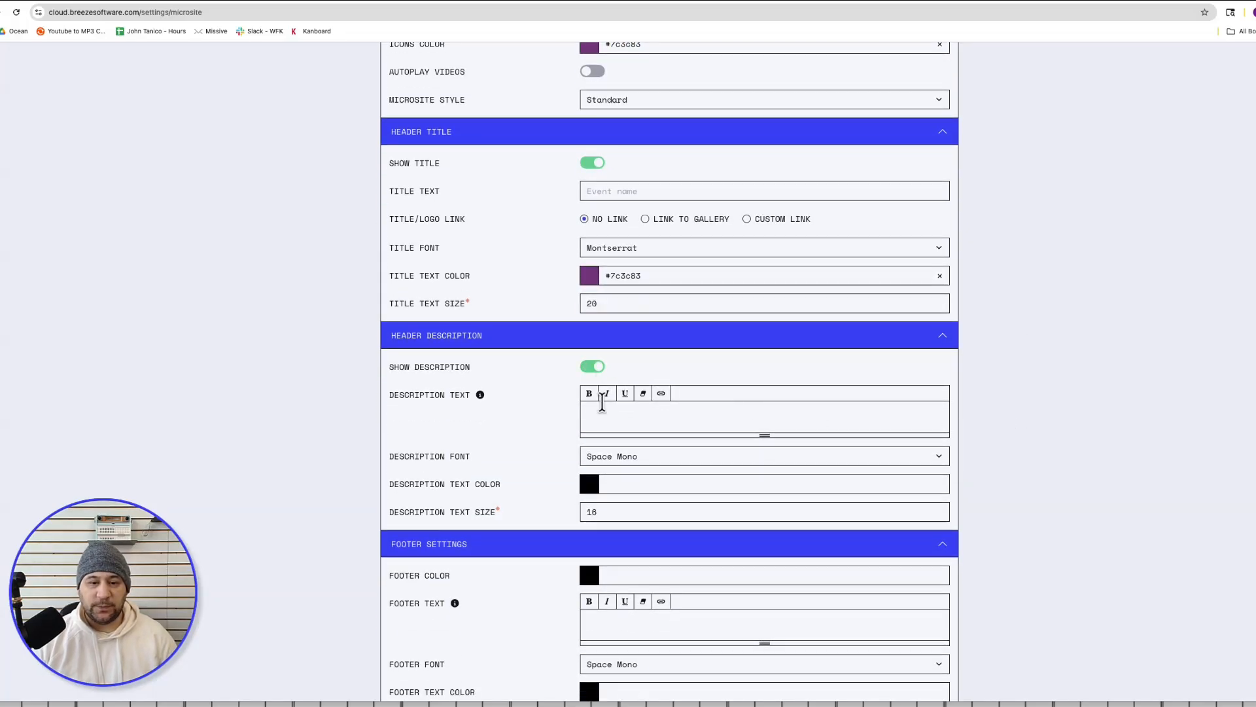
click(627, 463)
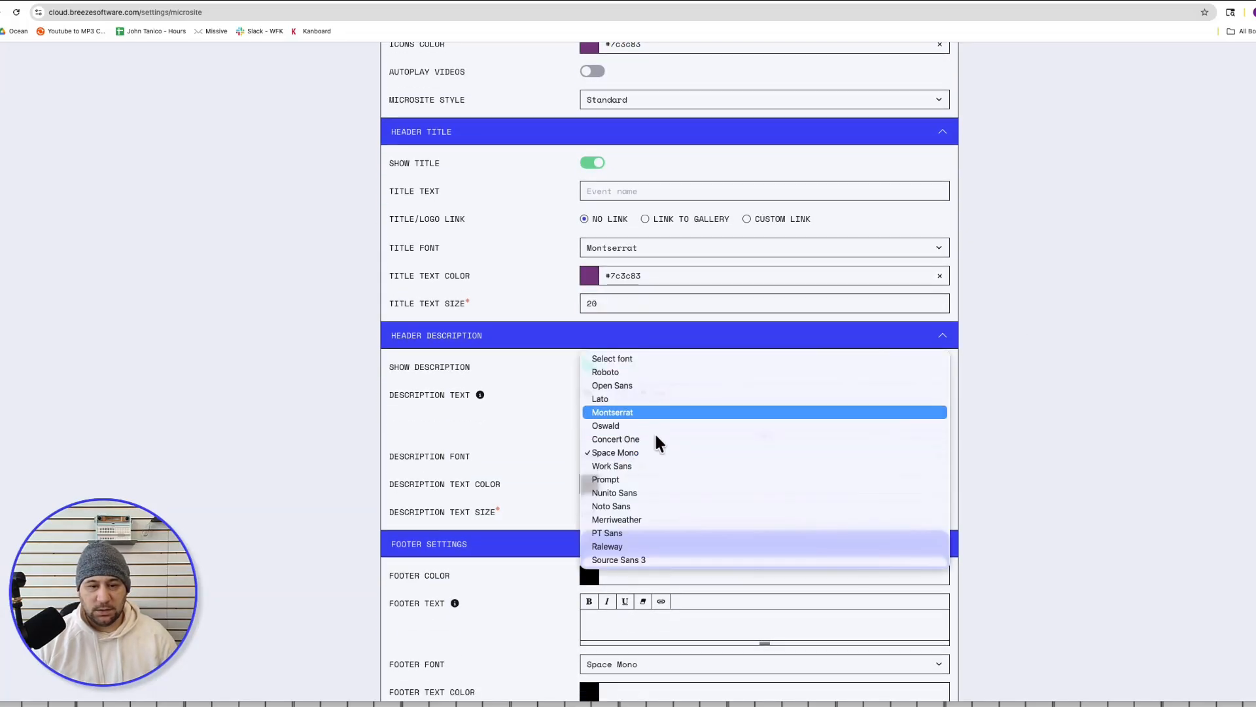
click(636, 422)
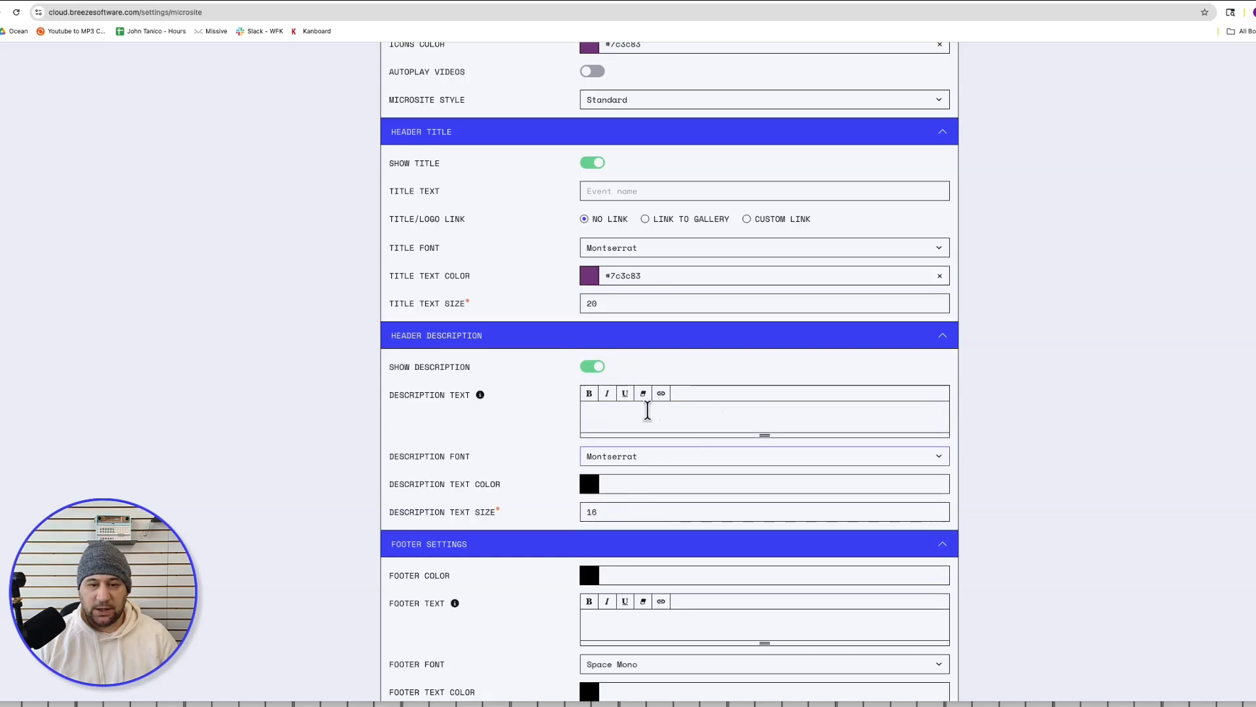
click(593, 487)
click(623, 483)
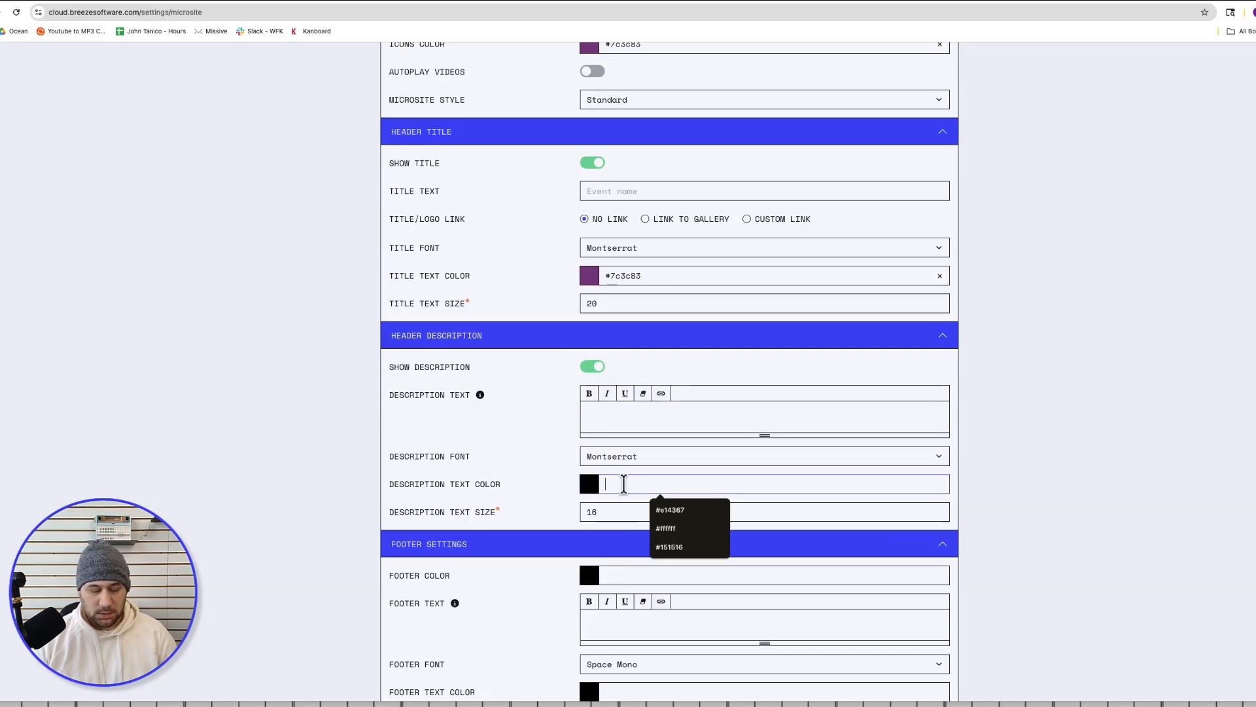
text(#7c3c83)
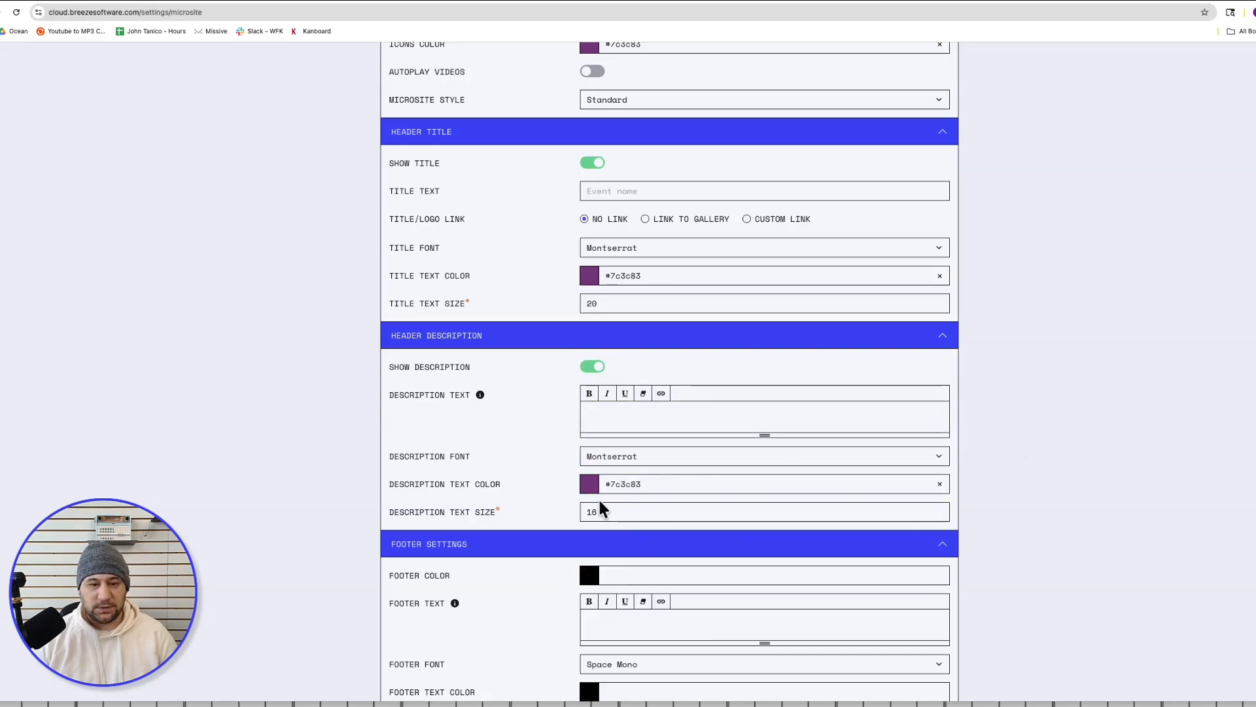
Step: Set the microsite's footer color to white, #ffffff
scroll(598, 508, down, 3)
click(589, 425)
click(622, 426)
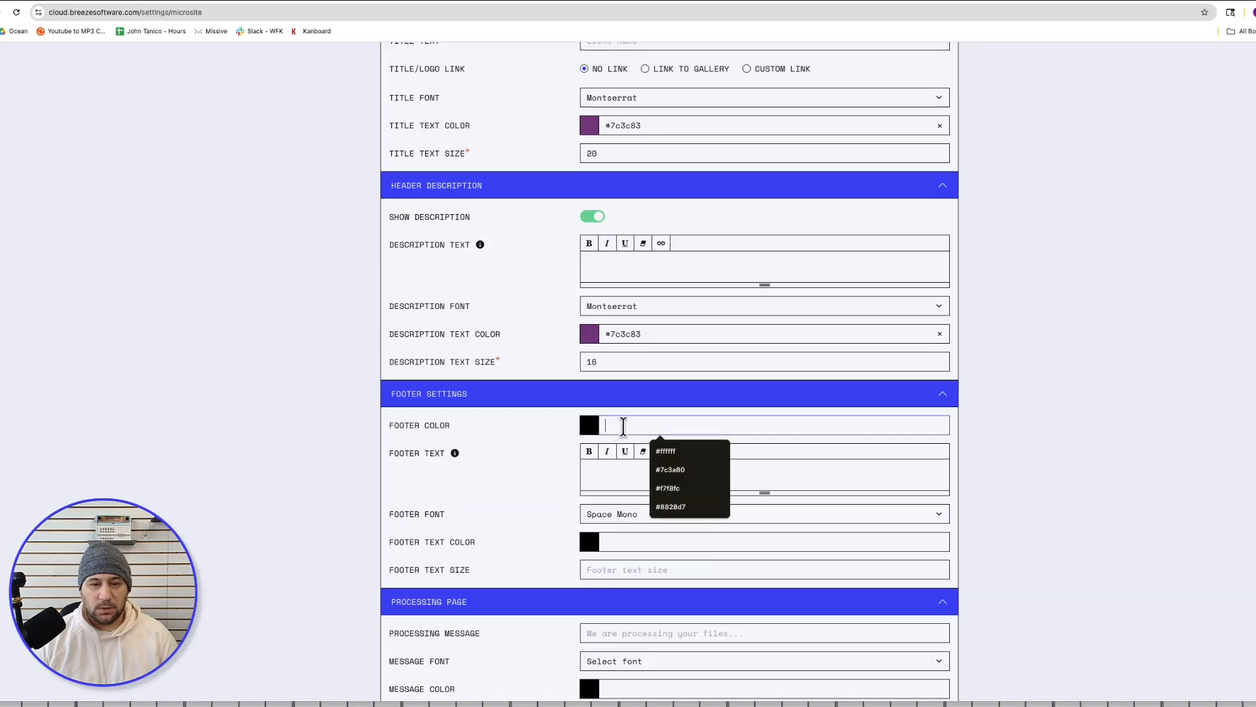
click(590, 428)
drag(602, 462, 506, 422)
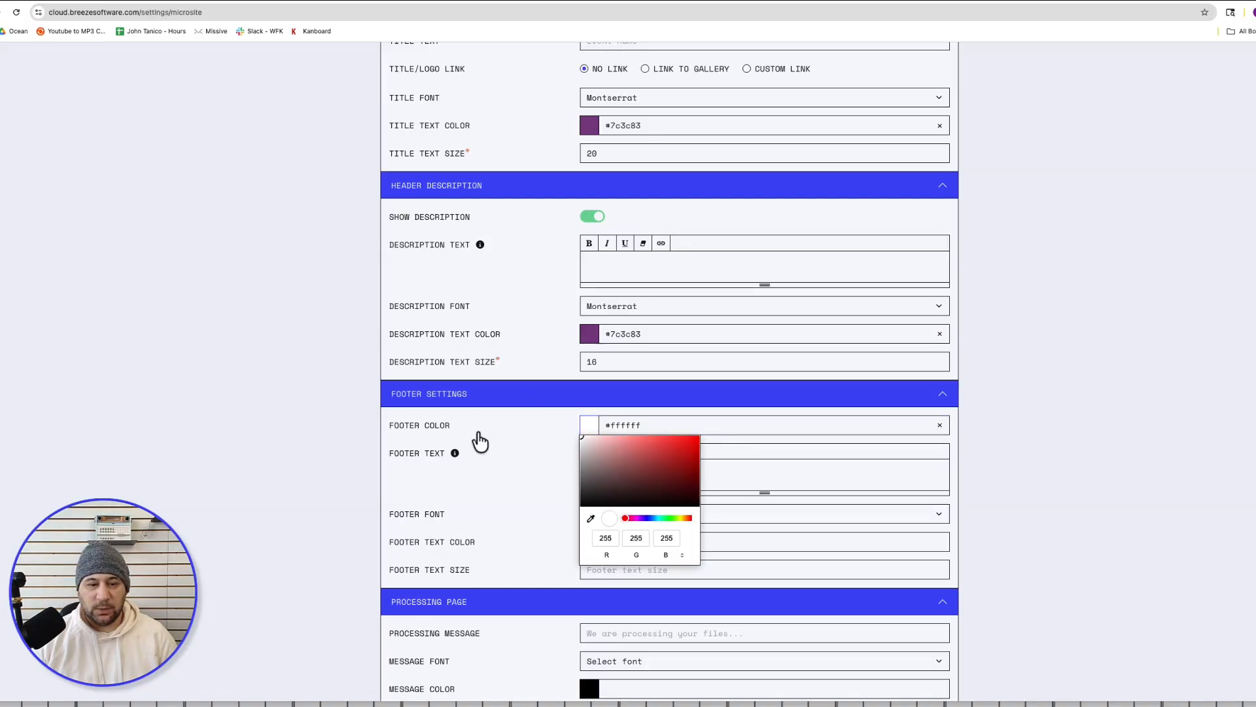
click(353, 422)
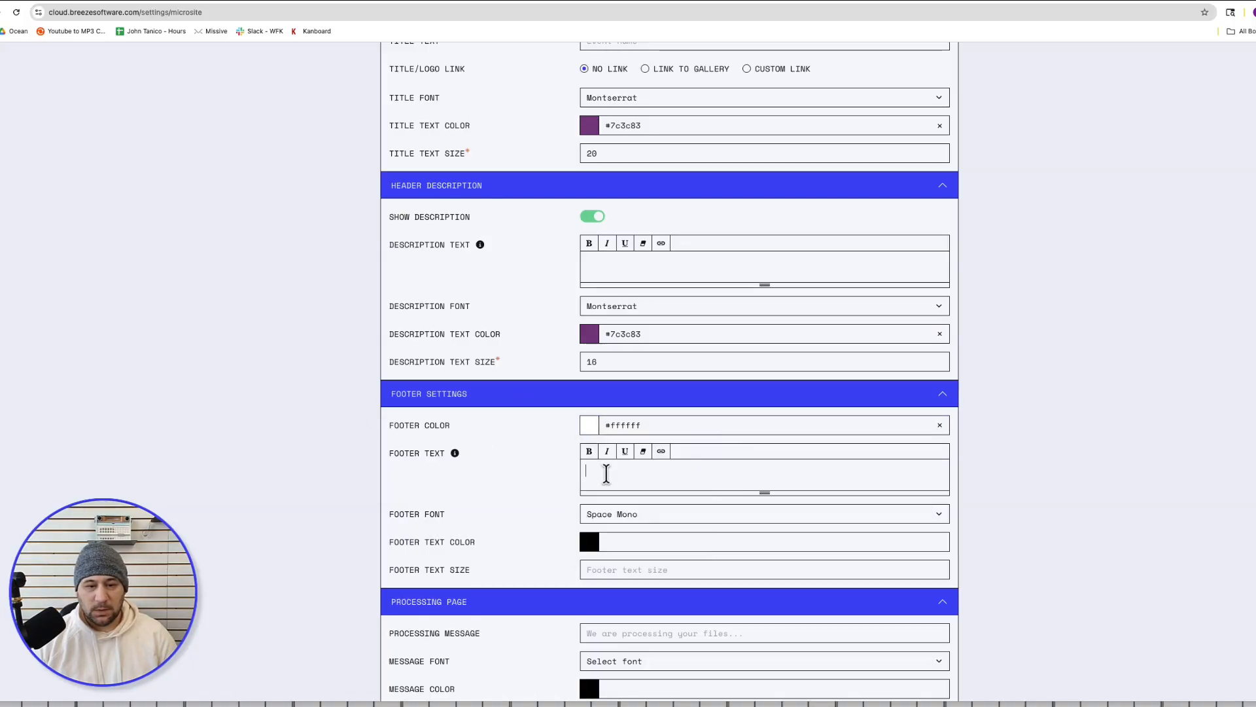
Step: Enter "Photo Booth by Awesome Photo Booths" as the footer text and link "Awesome Photo Booths" to awesomephoto.com, opening in a new window
click(608, 472)
text(Photo)
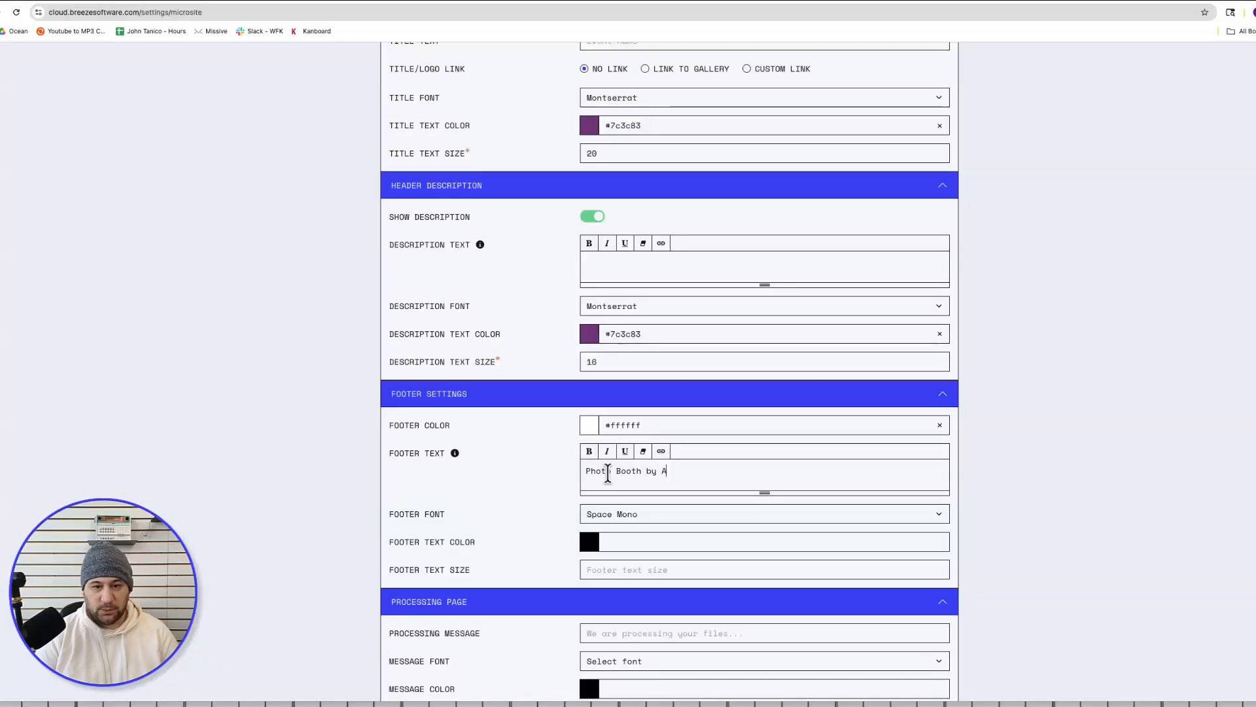
text(Booths)
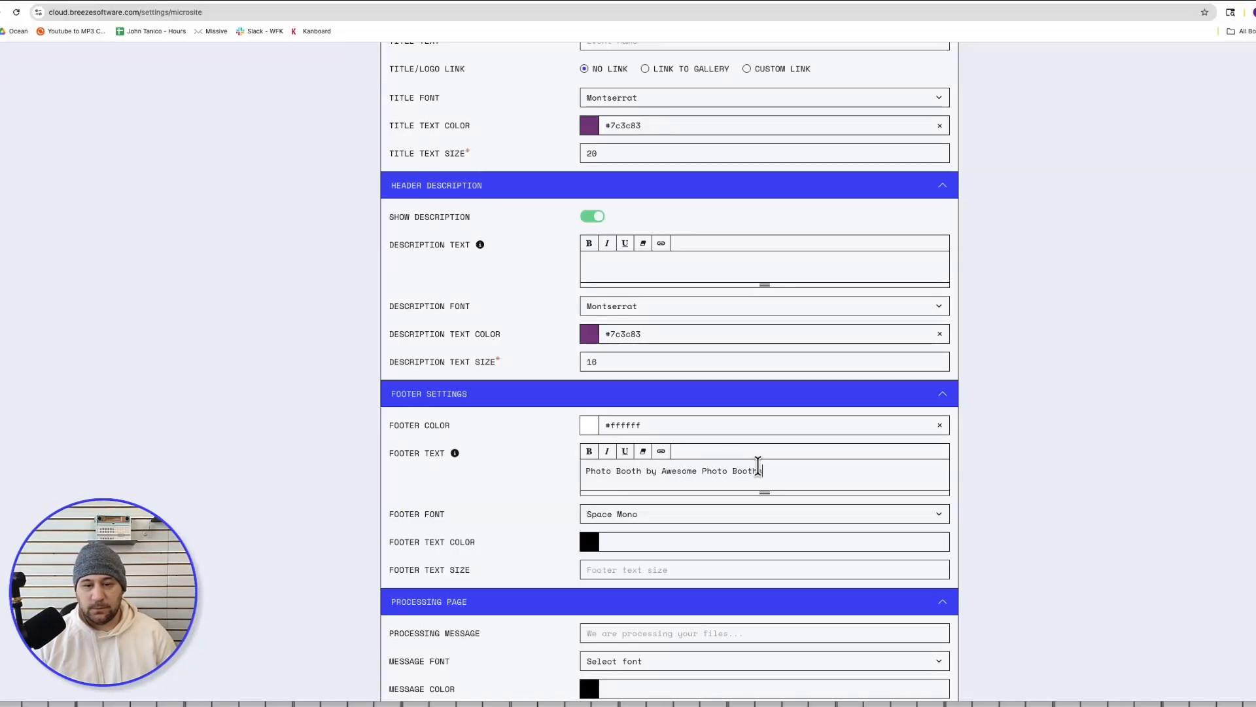
drag(776, 471, 660, 472)
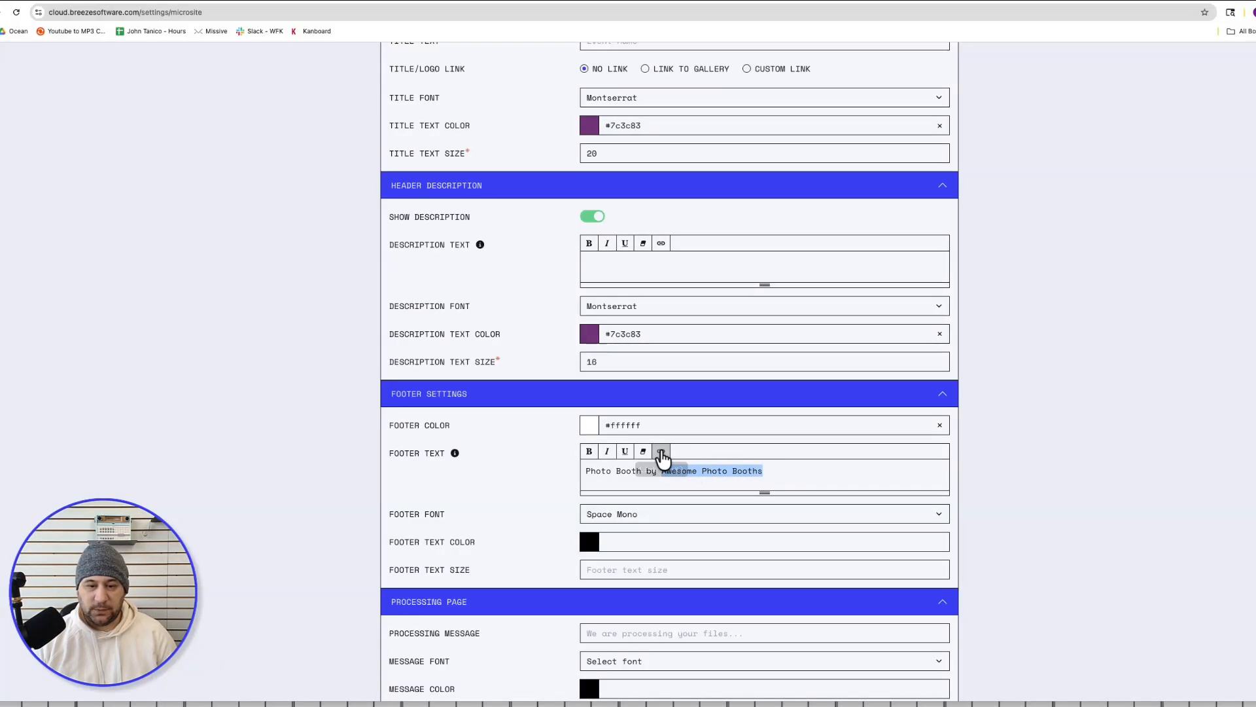
click(661, 451)
text(awesomephoto.com)
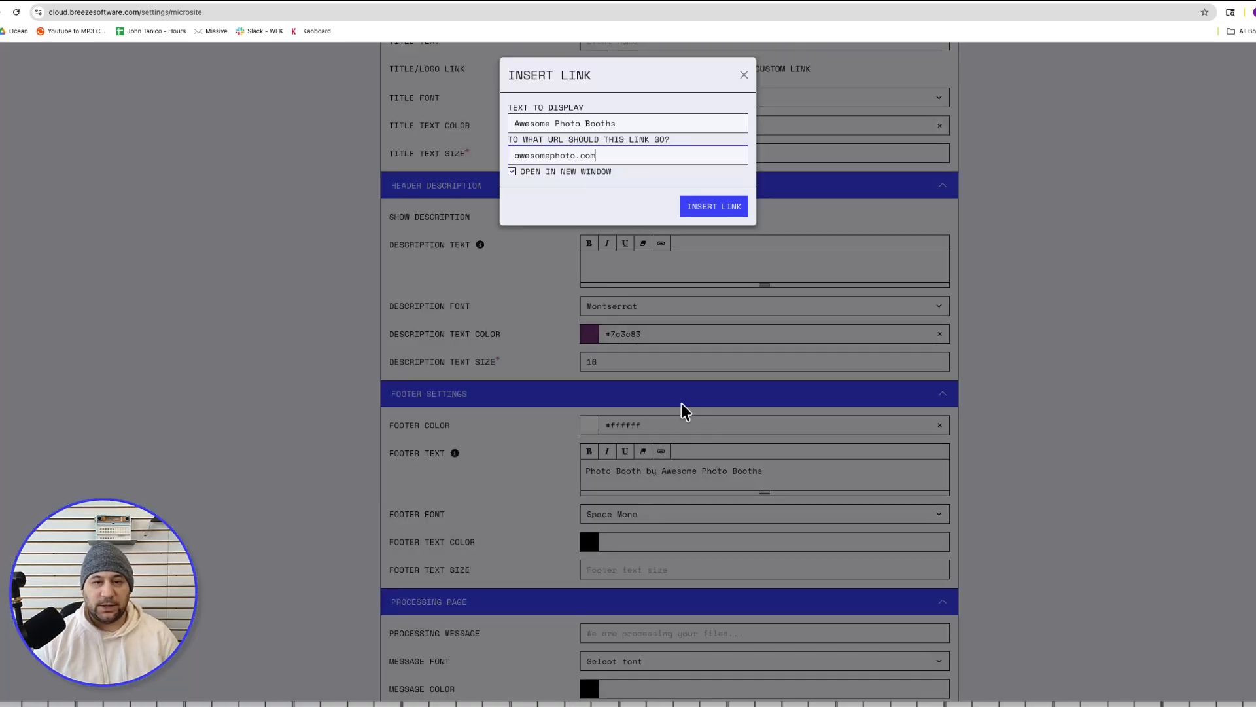
click(714, 207)
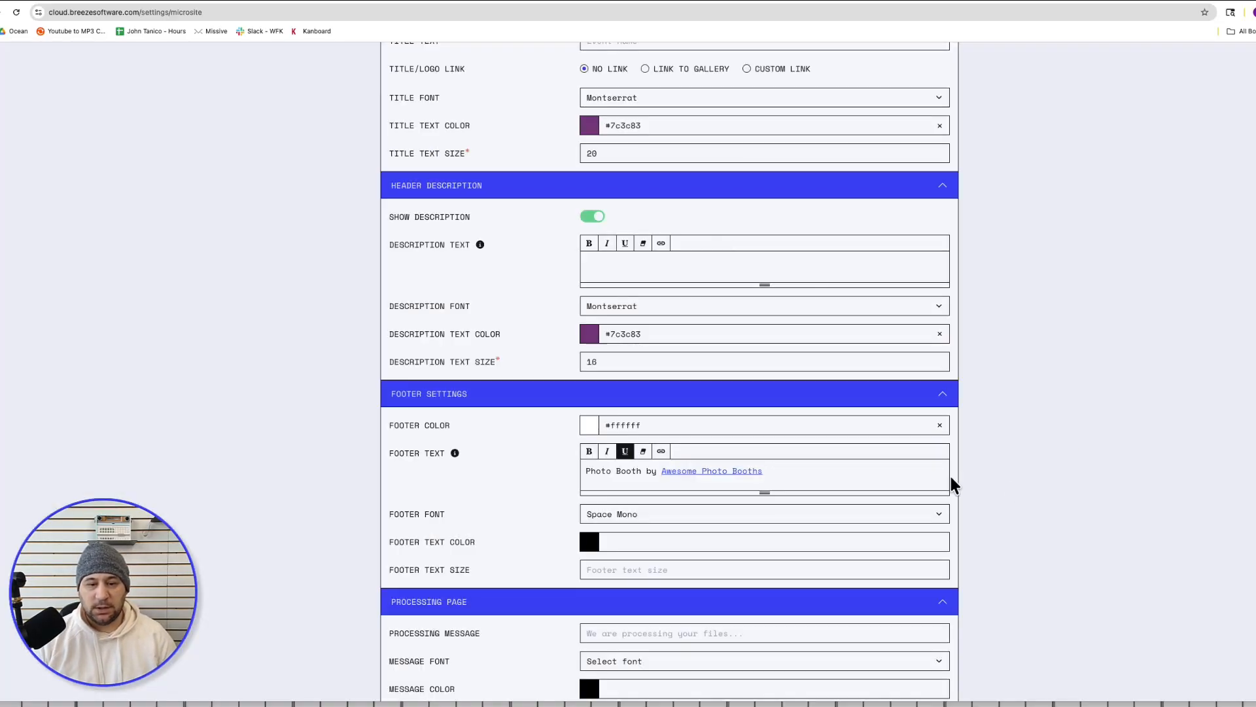
Step: Set the footer font to Montserrat and the footer text color to #7c3c83
click(651, 514)
click(639, 480)
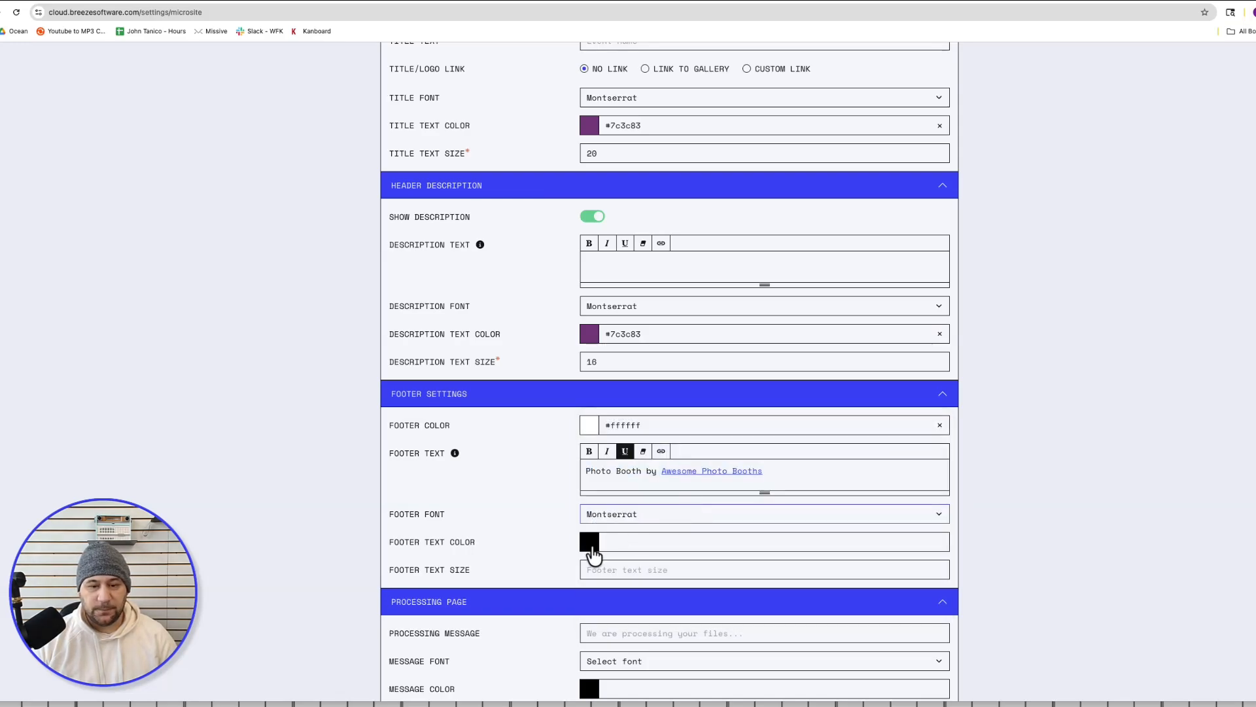
click(594, 555)
text(#7c3c83)
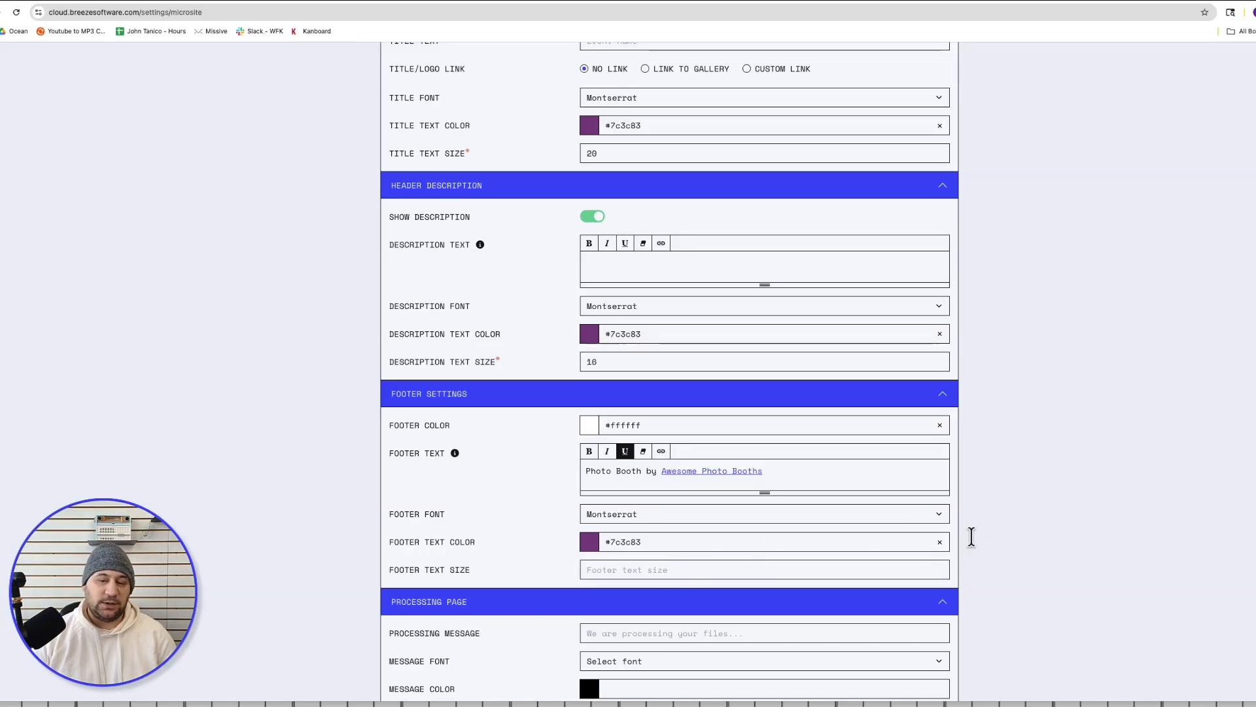
Step: Disable the Facebook, X, LinkedIn, Pinterest and Copy options in the microsite's sharing settings
scroll(1029, 550, down, 3)
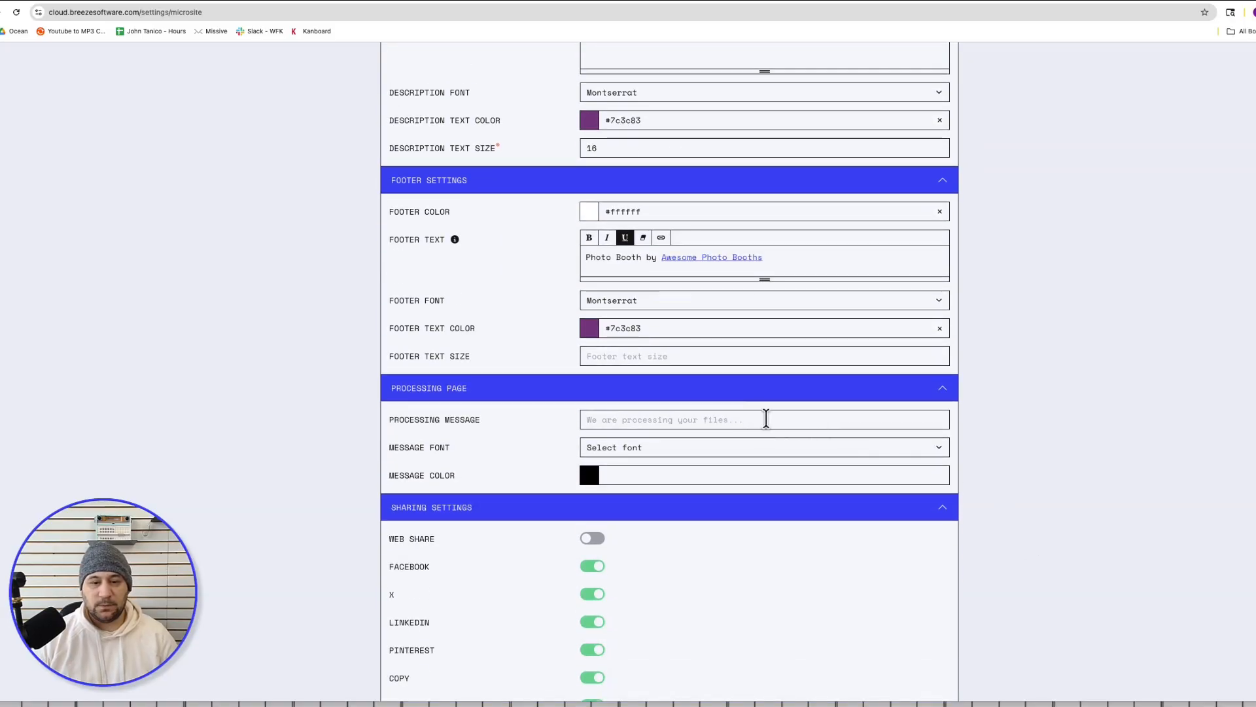
scroll(514, 445, down, 1)
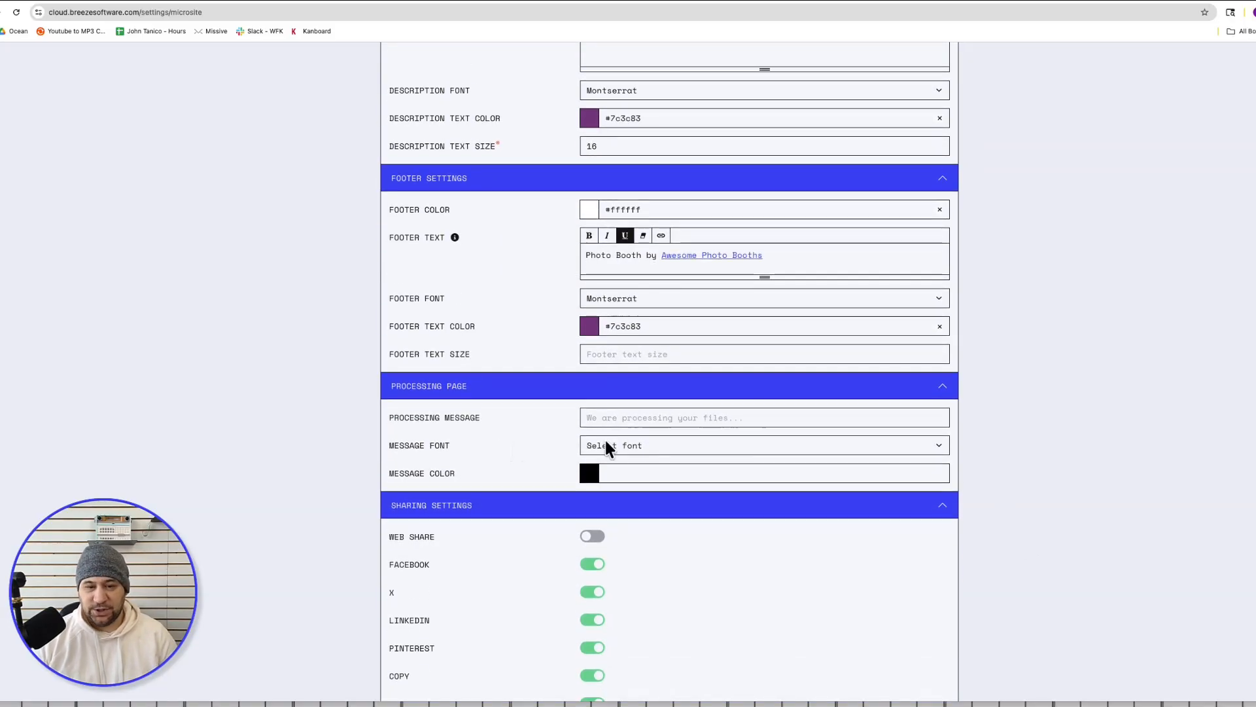
click(717, 419)
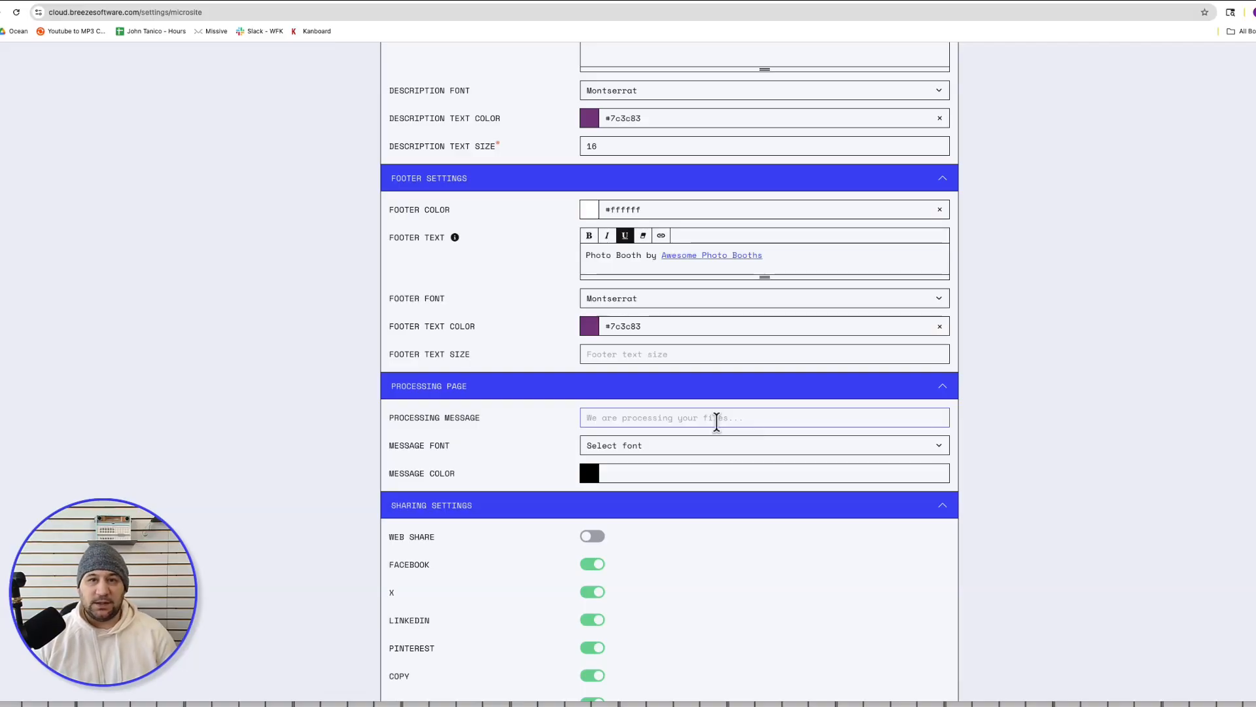
scroll(1059, 451, down, 5)
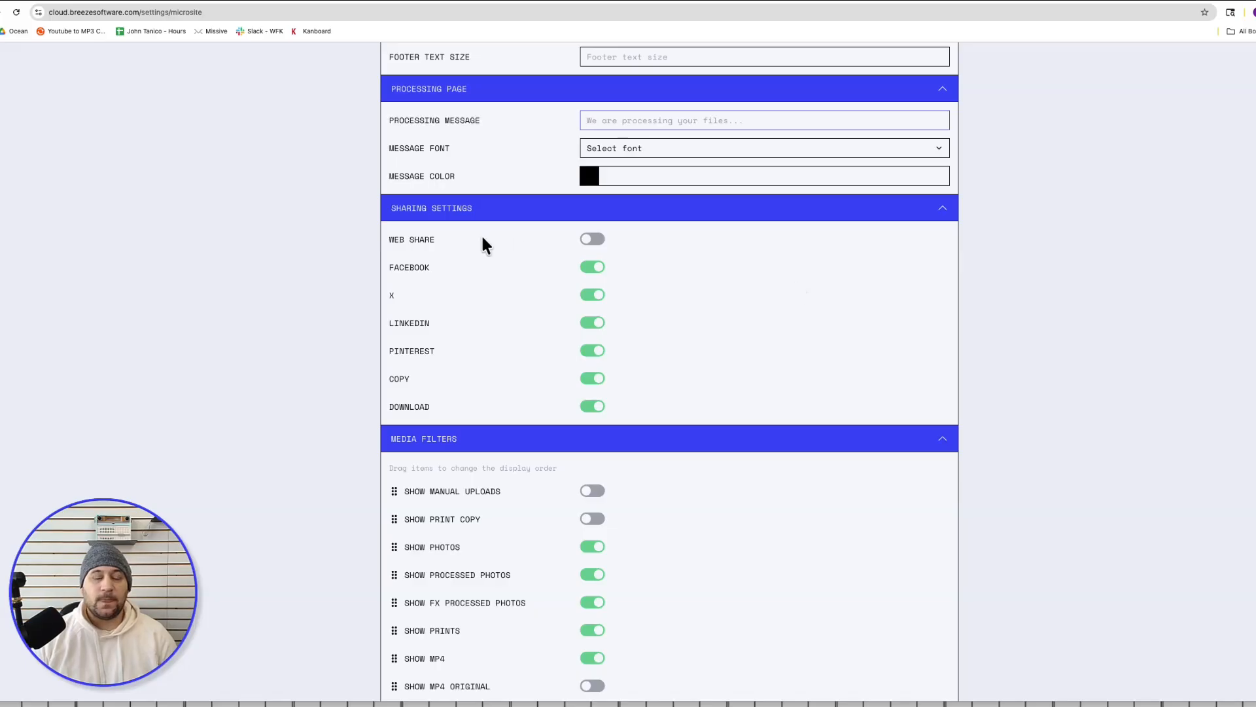
click(593, 268)
click(595, 295)
click(594, 323)
click(594, 351)
click(597, 381)
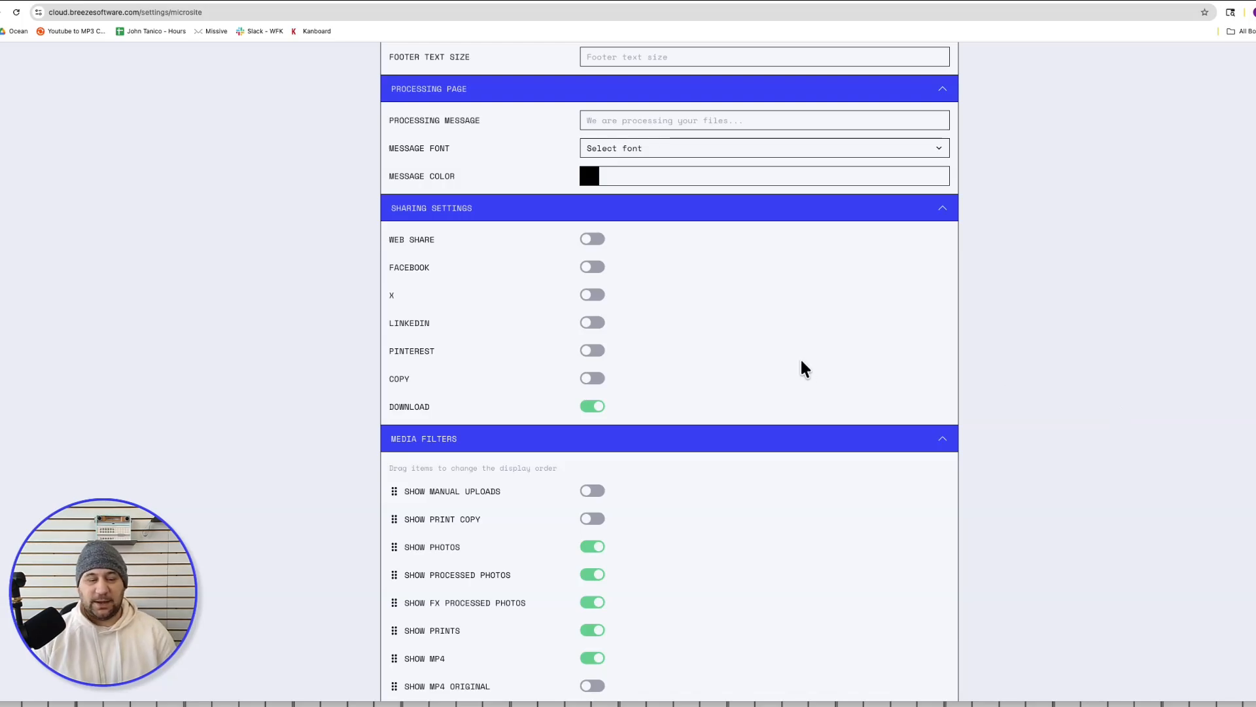
Step: Disable the photos, FX processed photos, prints and GIF media filters, and create the microsite template
scroll(672, 394, down, 1)
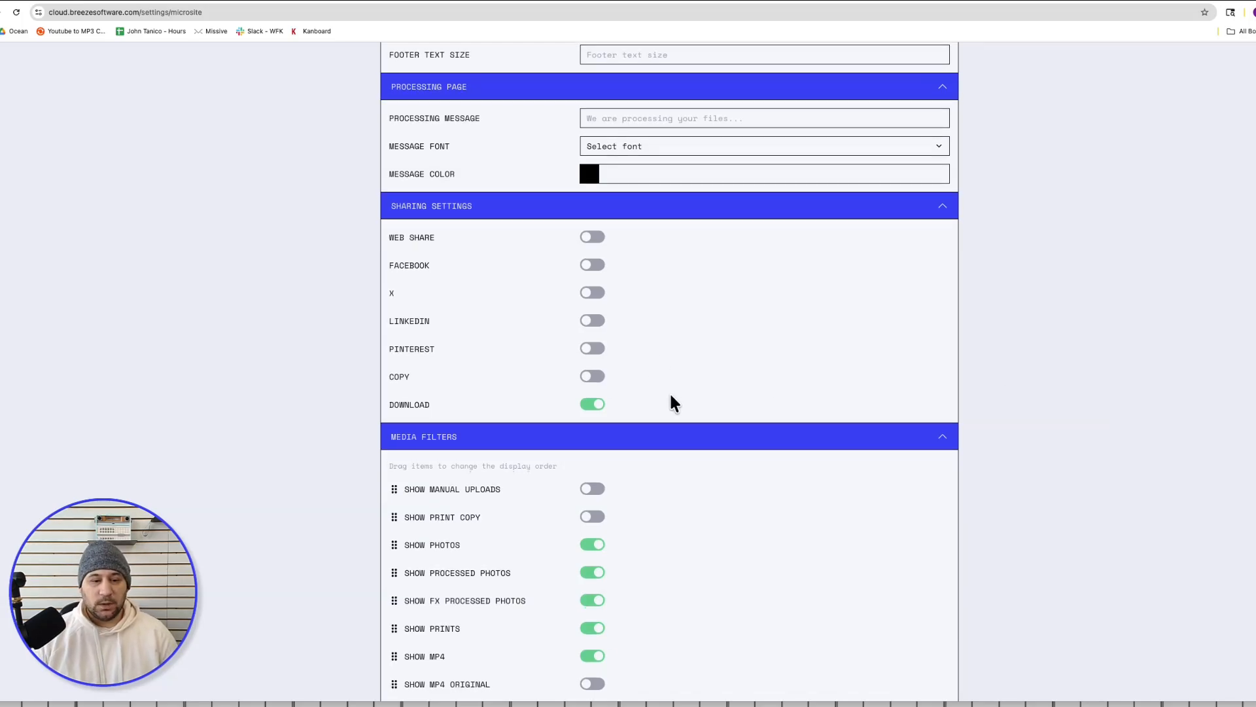
scroll(700, 524, down, 2)
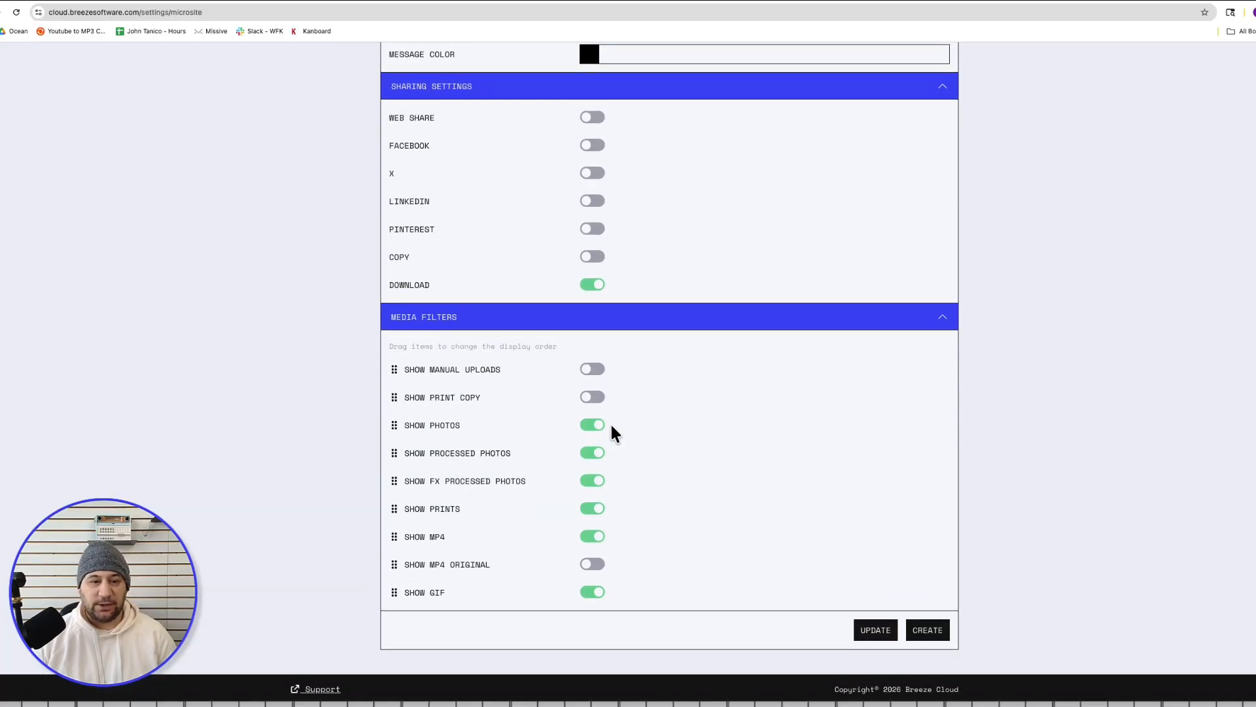
click(597, 482)
click(602, 509)
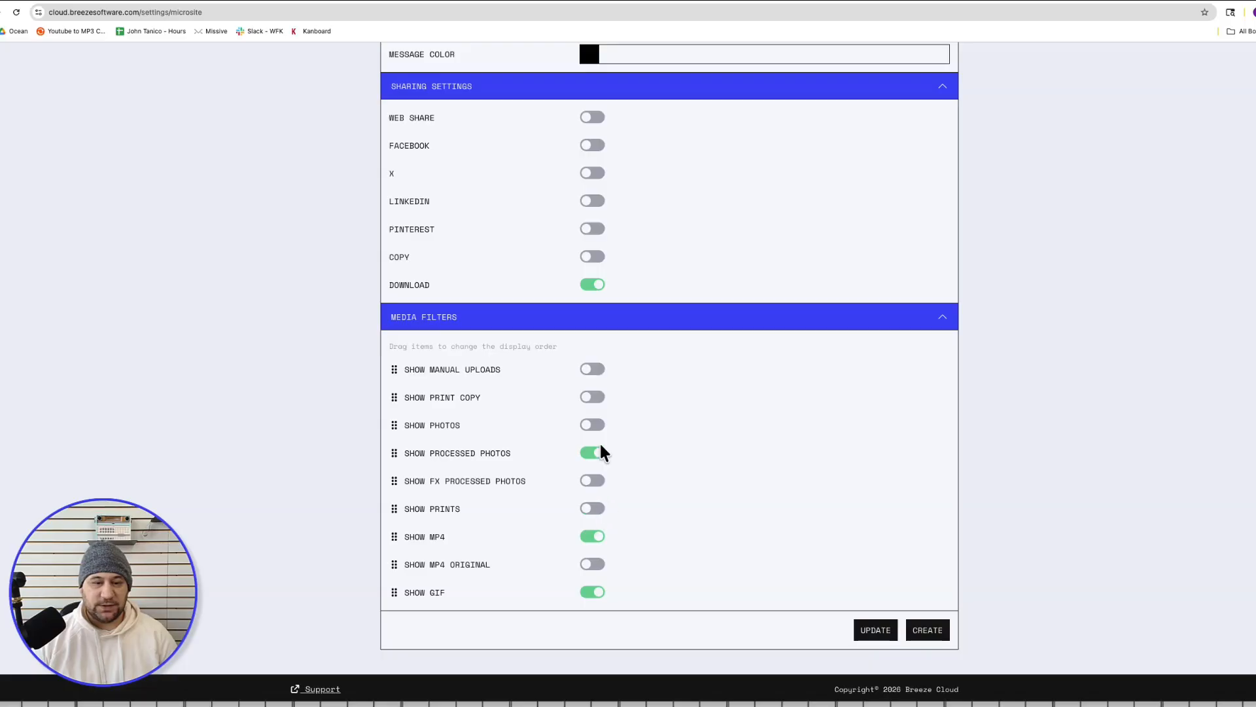
click(591, 594)
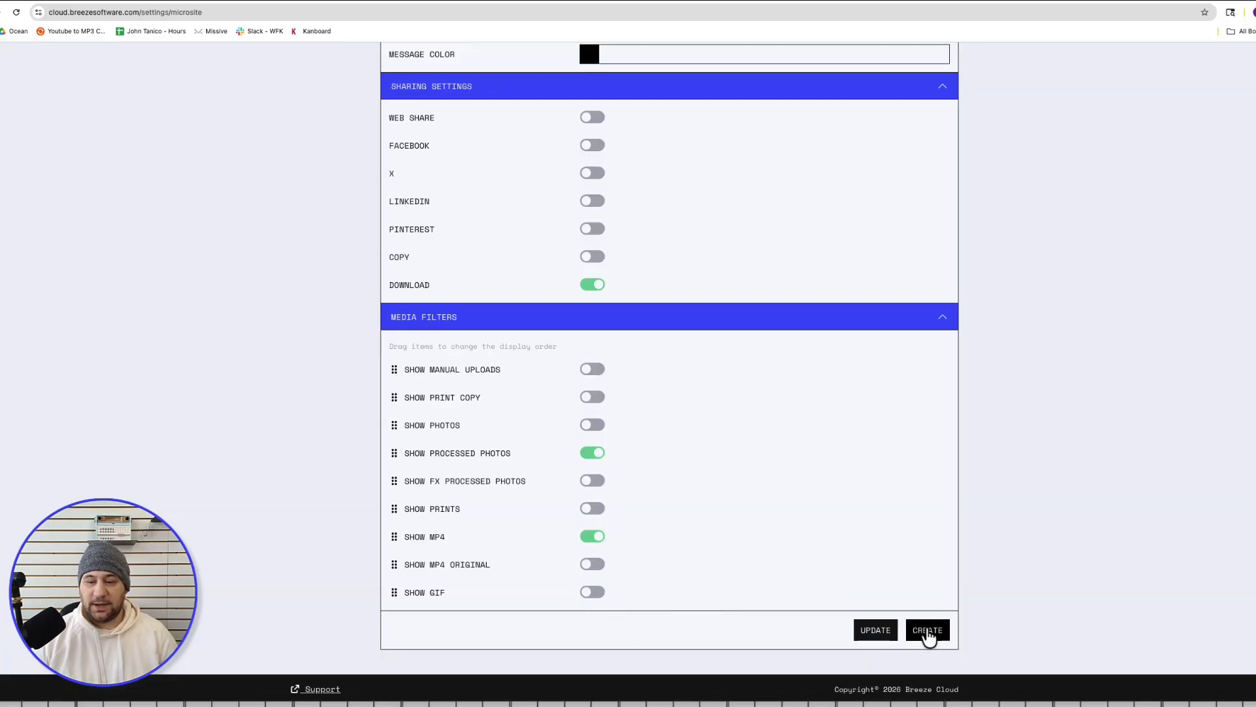
click(929, 634)
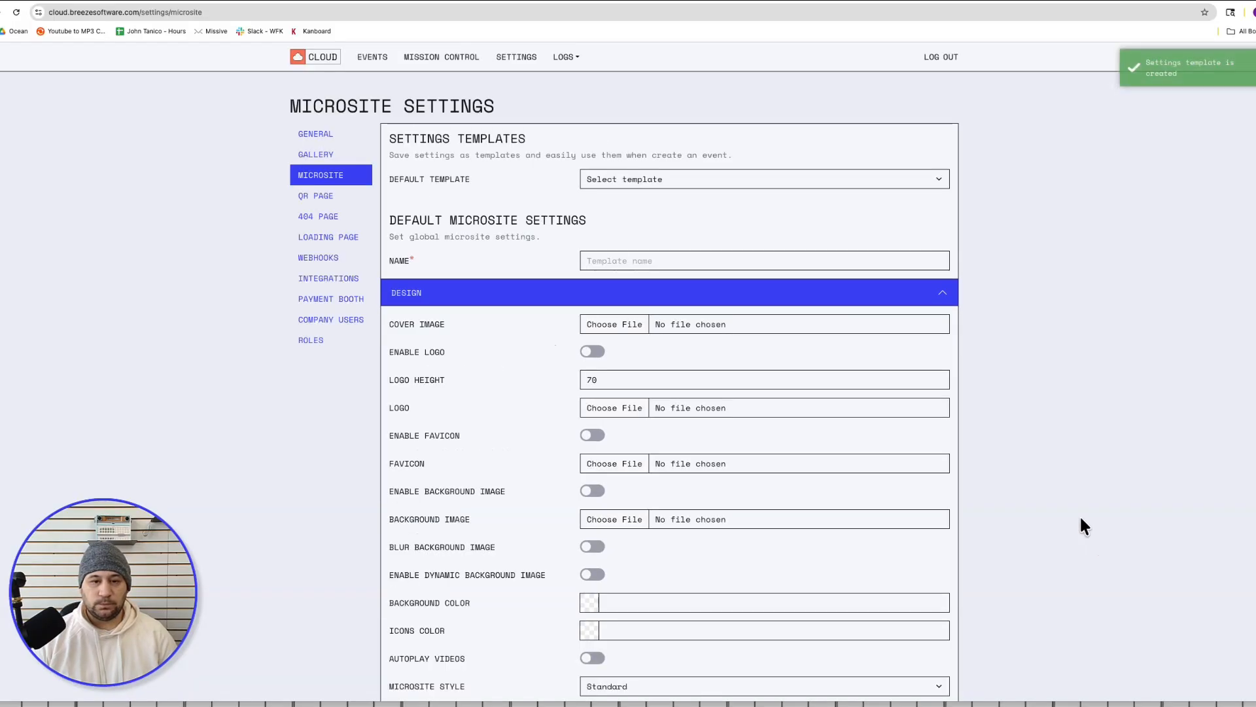
Step: Check the saved template list and name a new microsite template "Awesome Microsite 02"
click(670, 182)
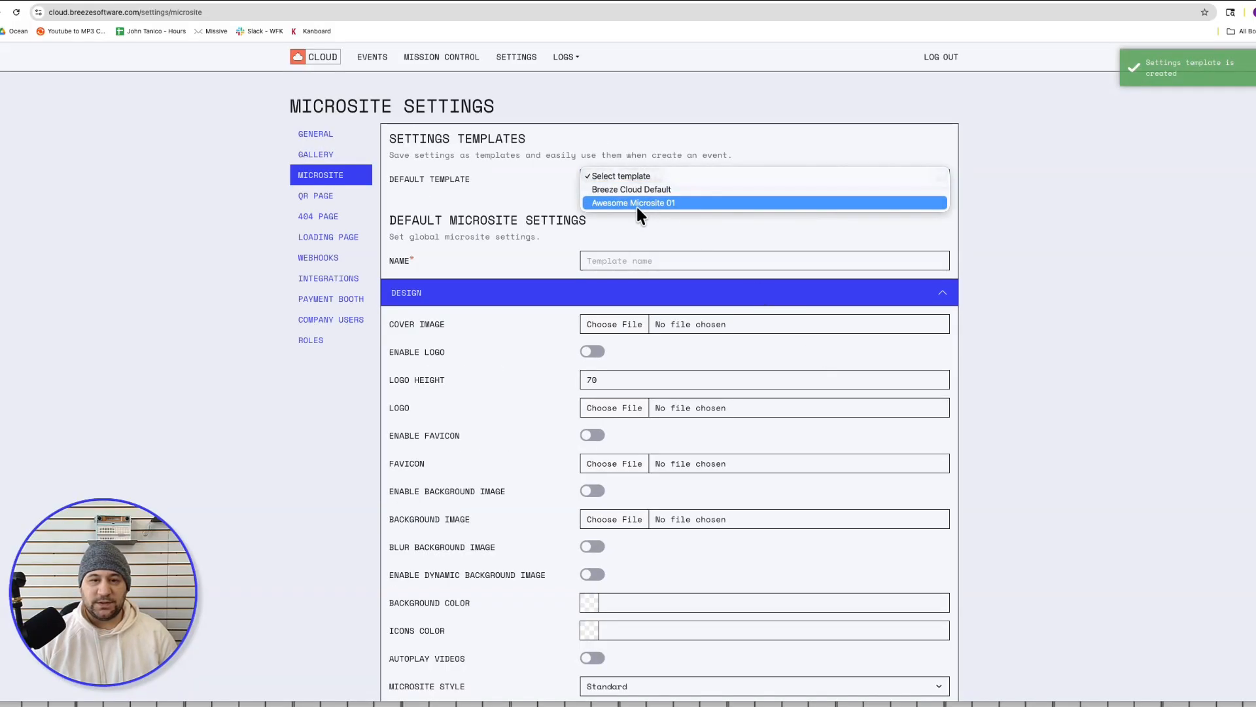
click(634, 259)
text(A)
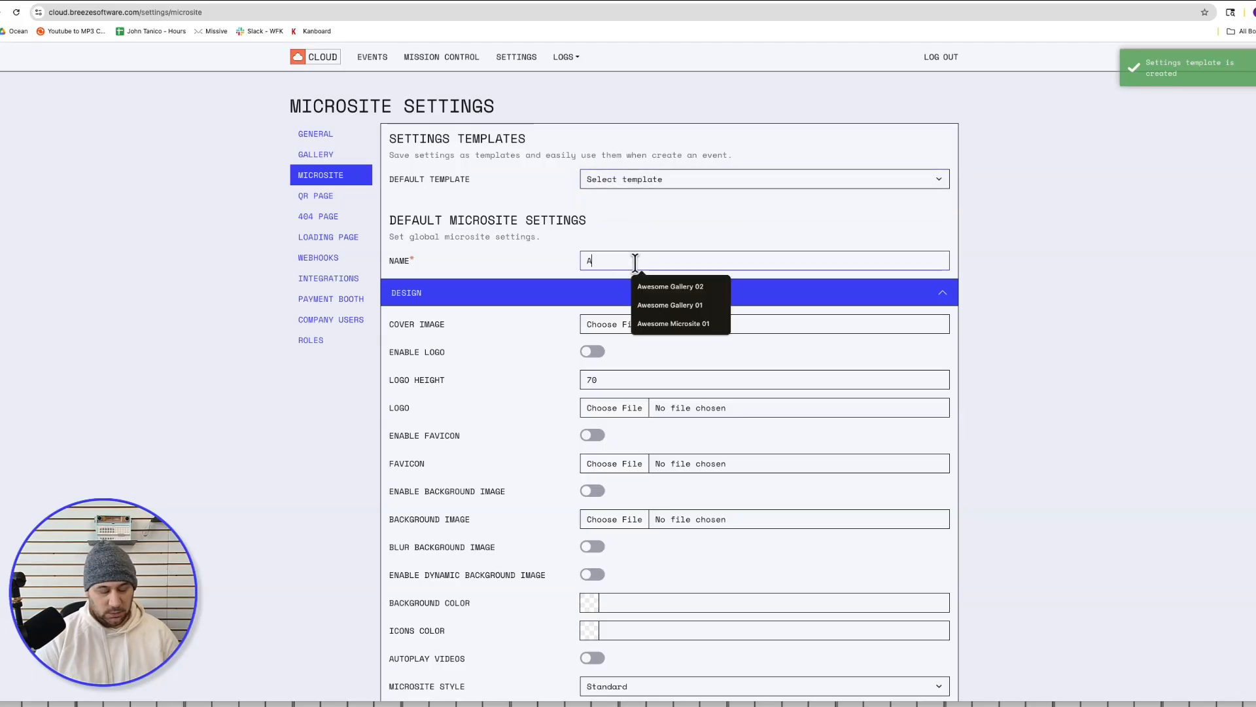
text(wesome Microsaite)
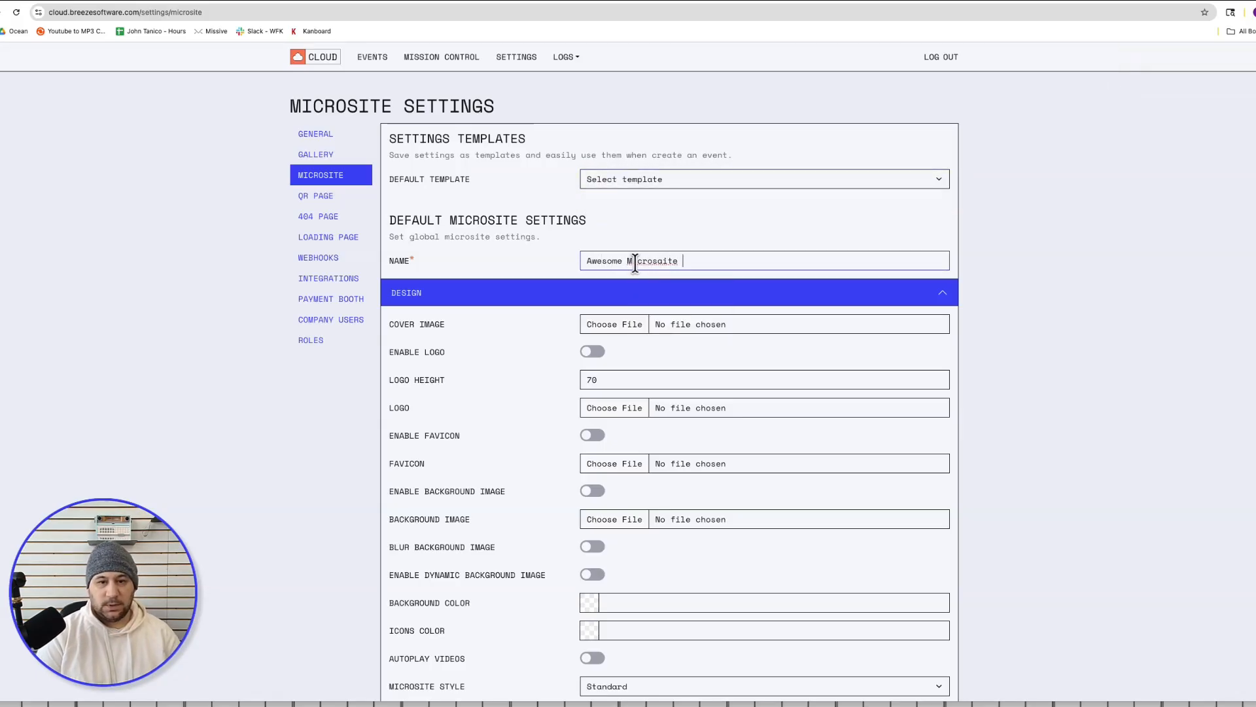
key(BackSpace)
key(BackSpace)
key(BackSpace)
key(BackSpace)
key(BackSpace)
text(ite 0)
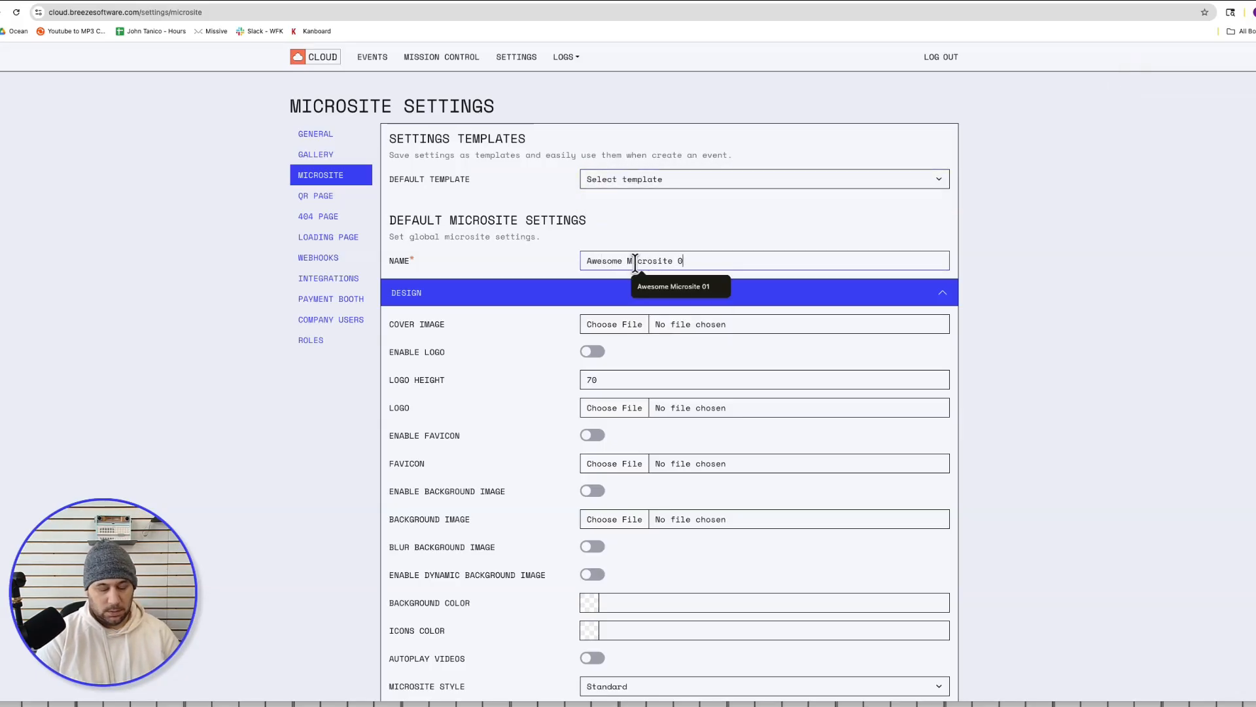
text(2)
Step: Enable the logo with a height of 150 and upload awesome-photo-logo.png as the logo image
scroll(1076, 285, down, 1)
scroll(982, 294, up, 1)
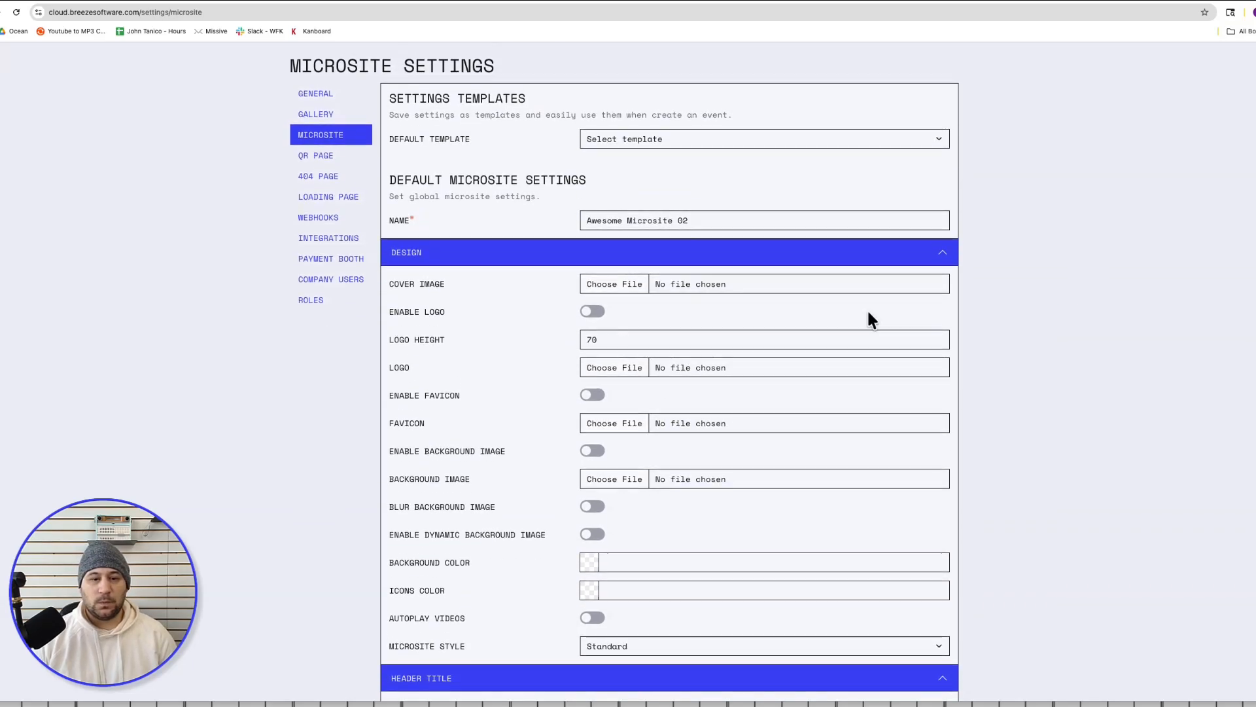
double_click(599, 342)
text(150)
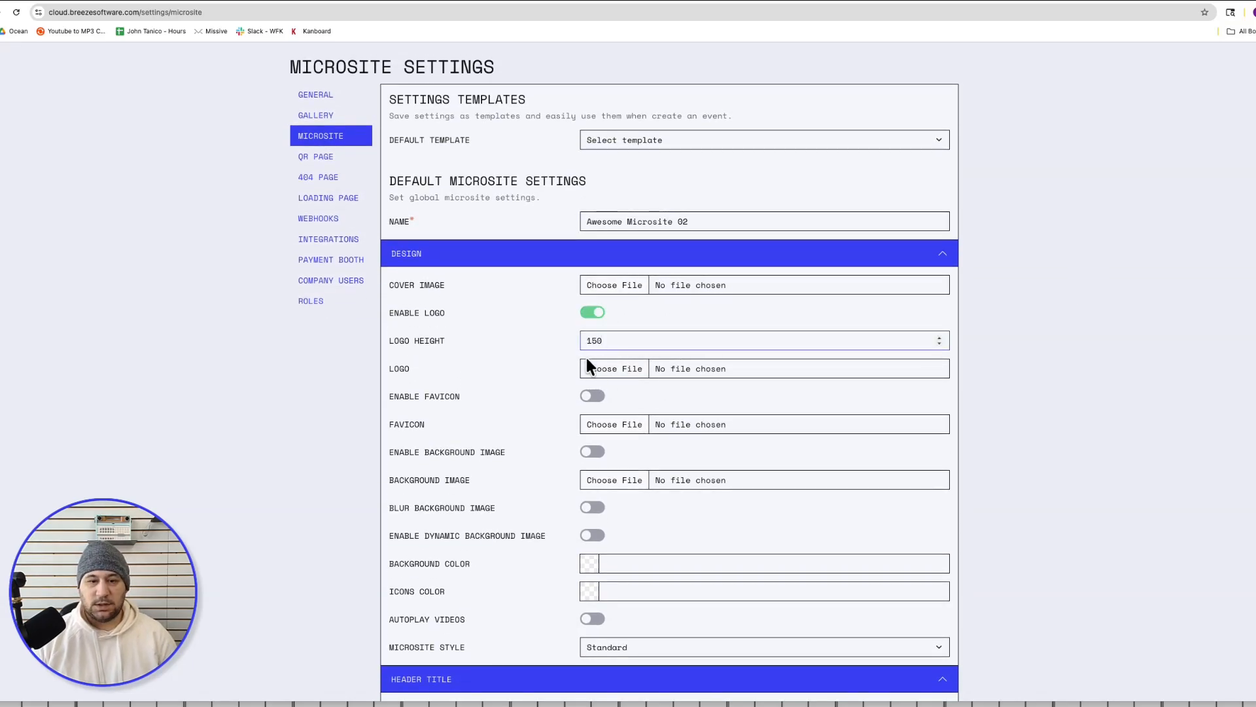
click(597, 368)
double_click(552, 300)
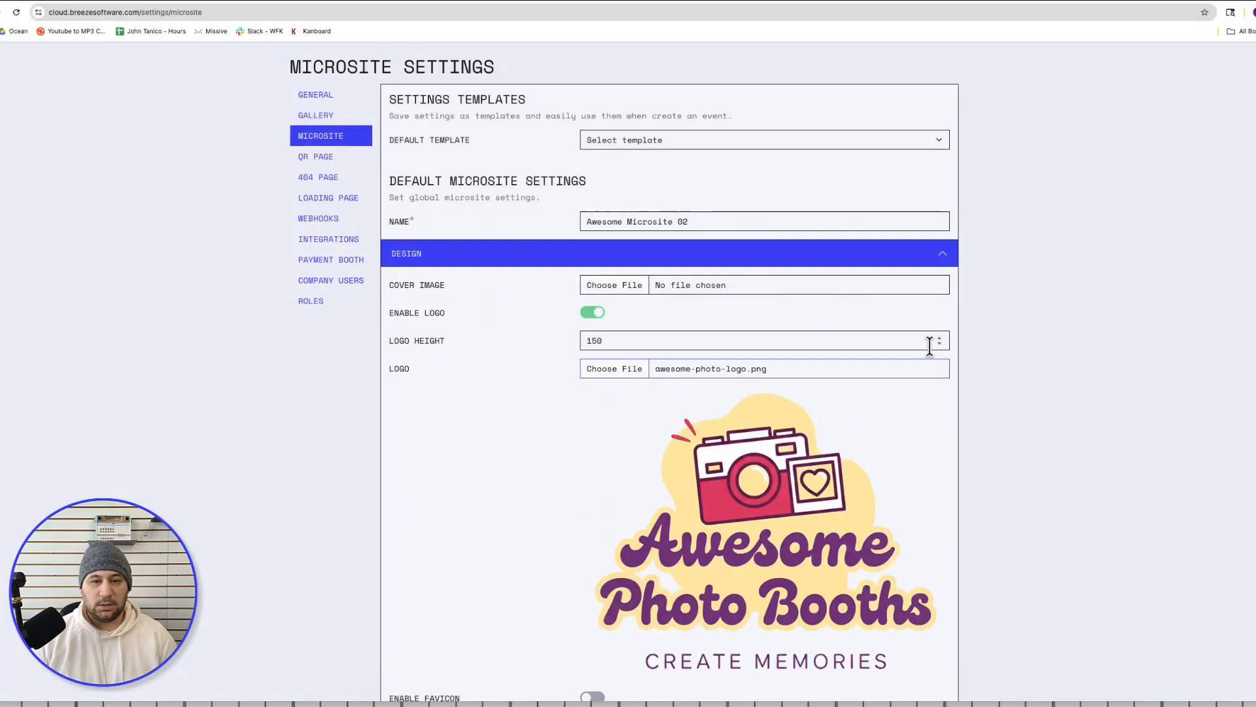
Step: Set the background color to #7c3c83 and sample the logo's yellow, #fde8a9, as the icons color
scroll(994, 454, down, 5)
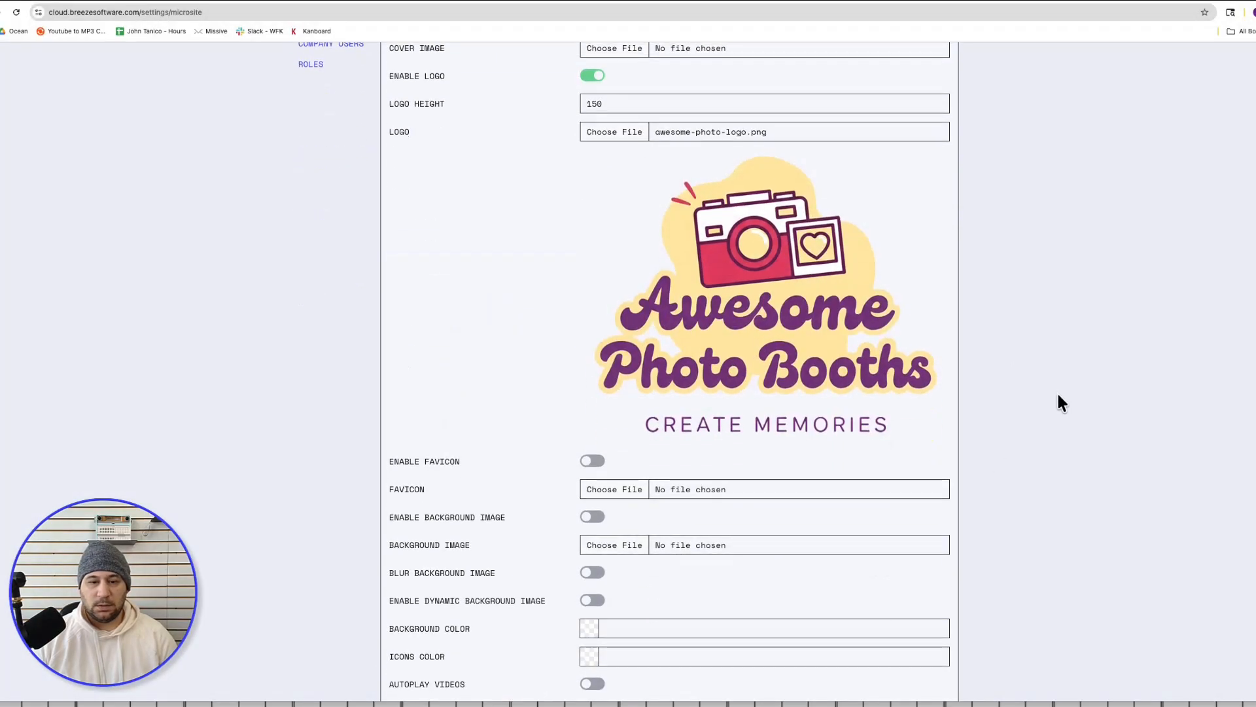
scroll(1060, 401, down, 5)
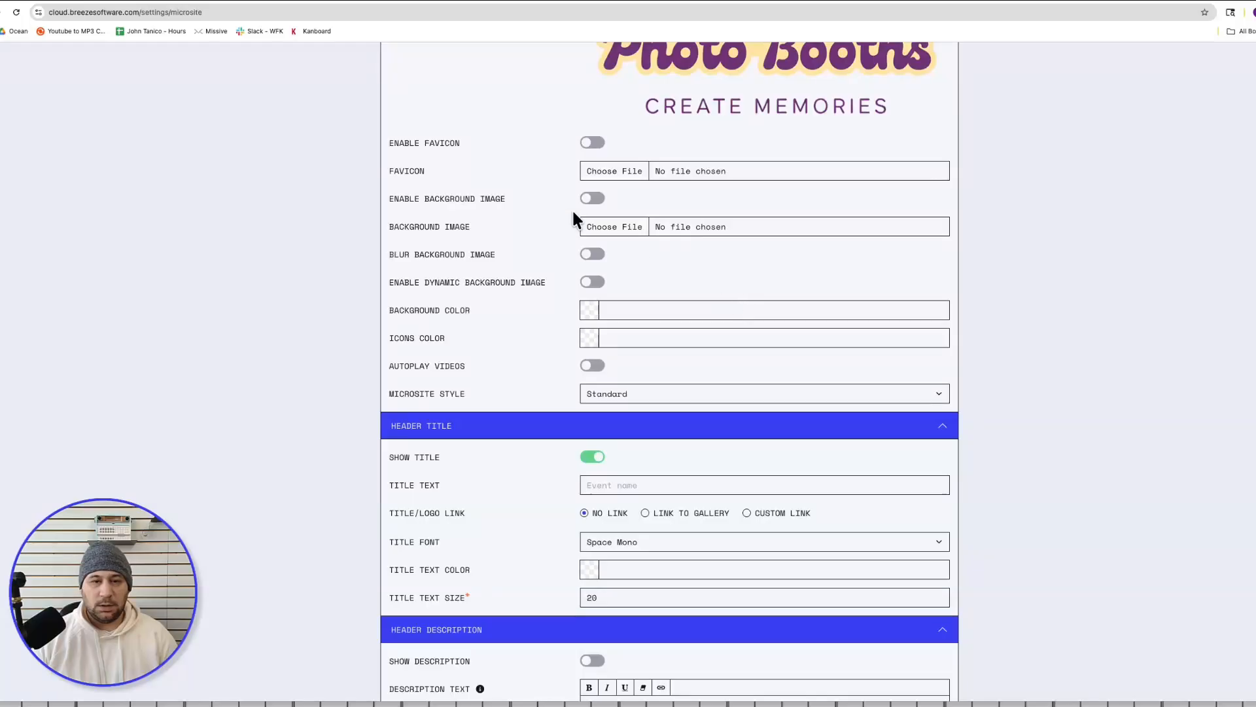
click(590, 313)
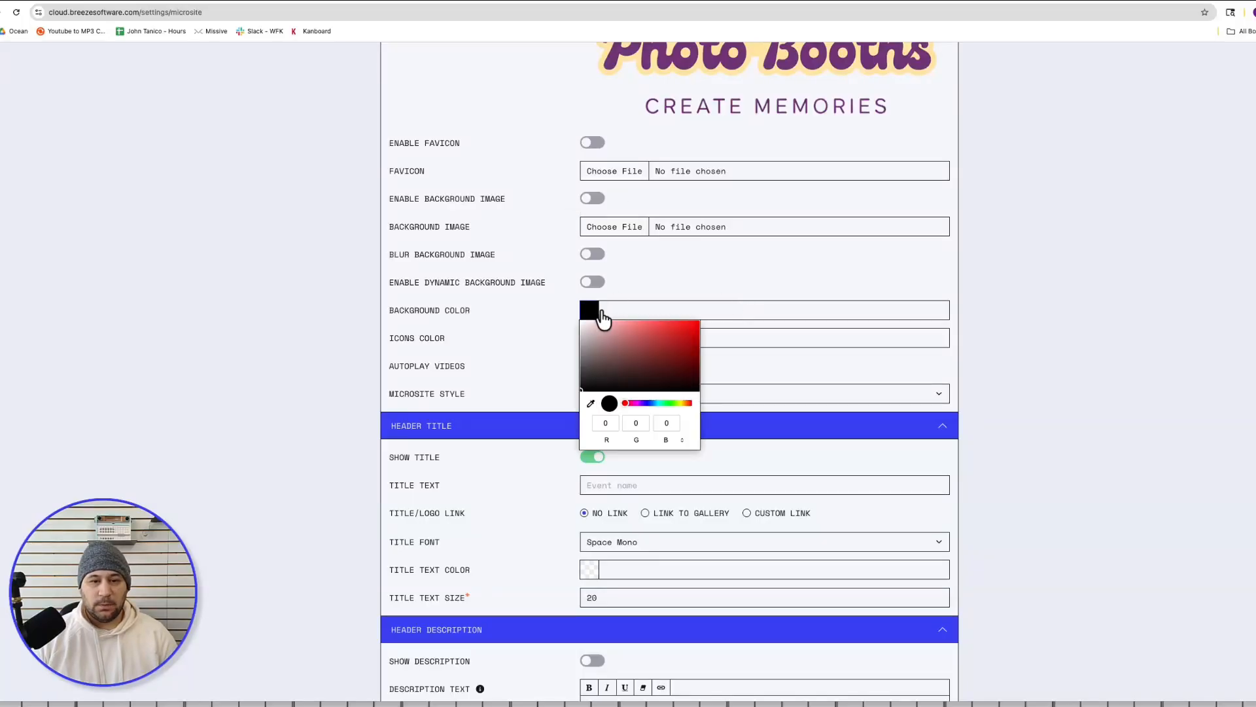
click(679, 312)
text(#7c3c83)
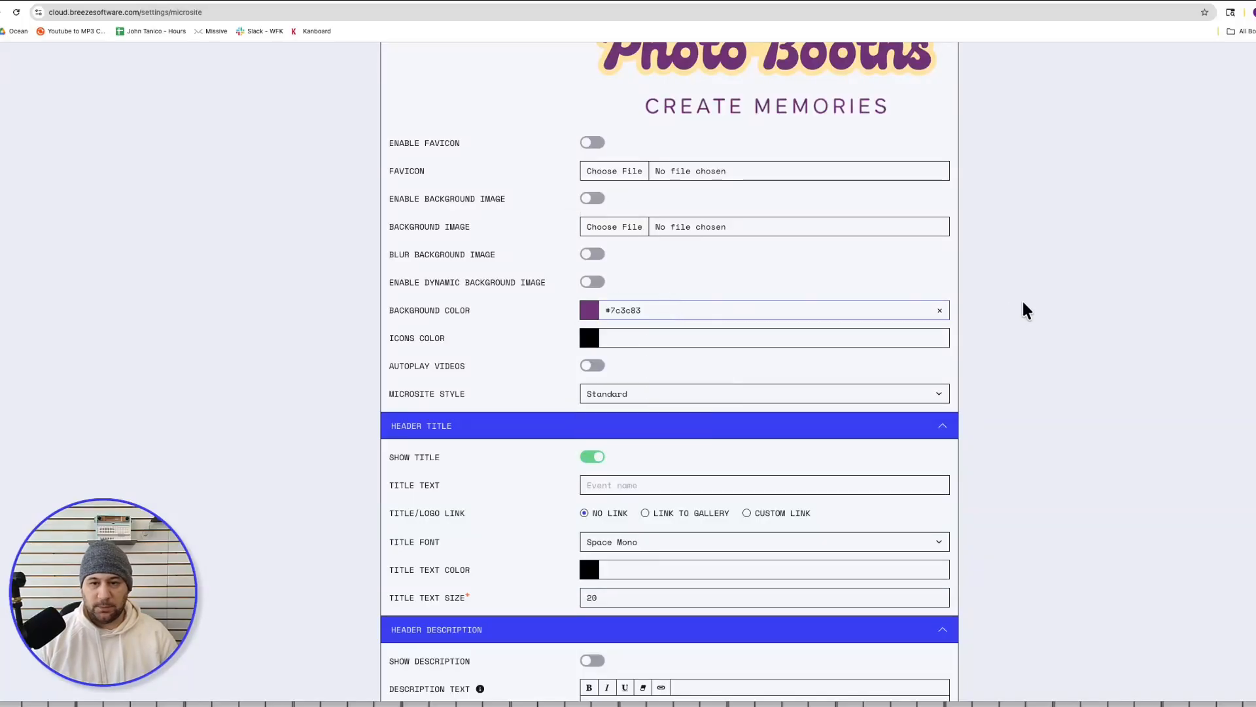
click(590, 339)
click(591, 431)
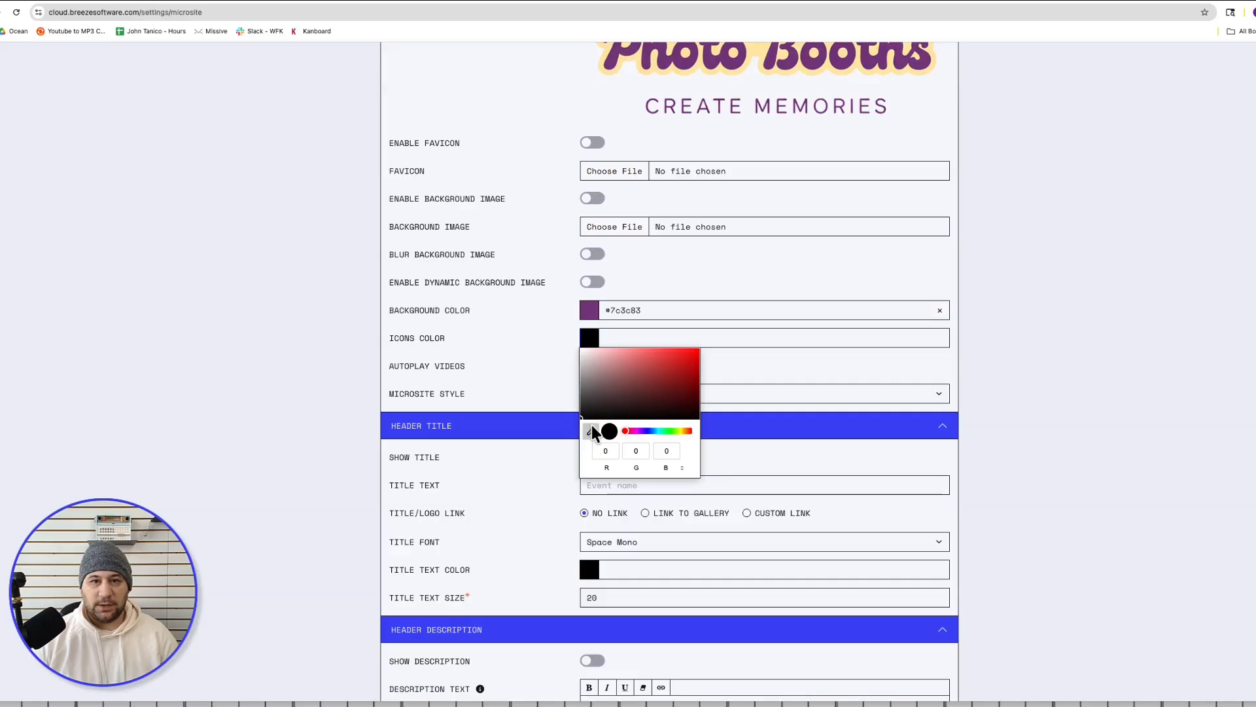
click(759, 52)
click(1004, 331)
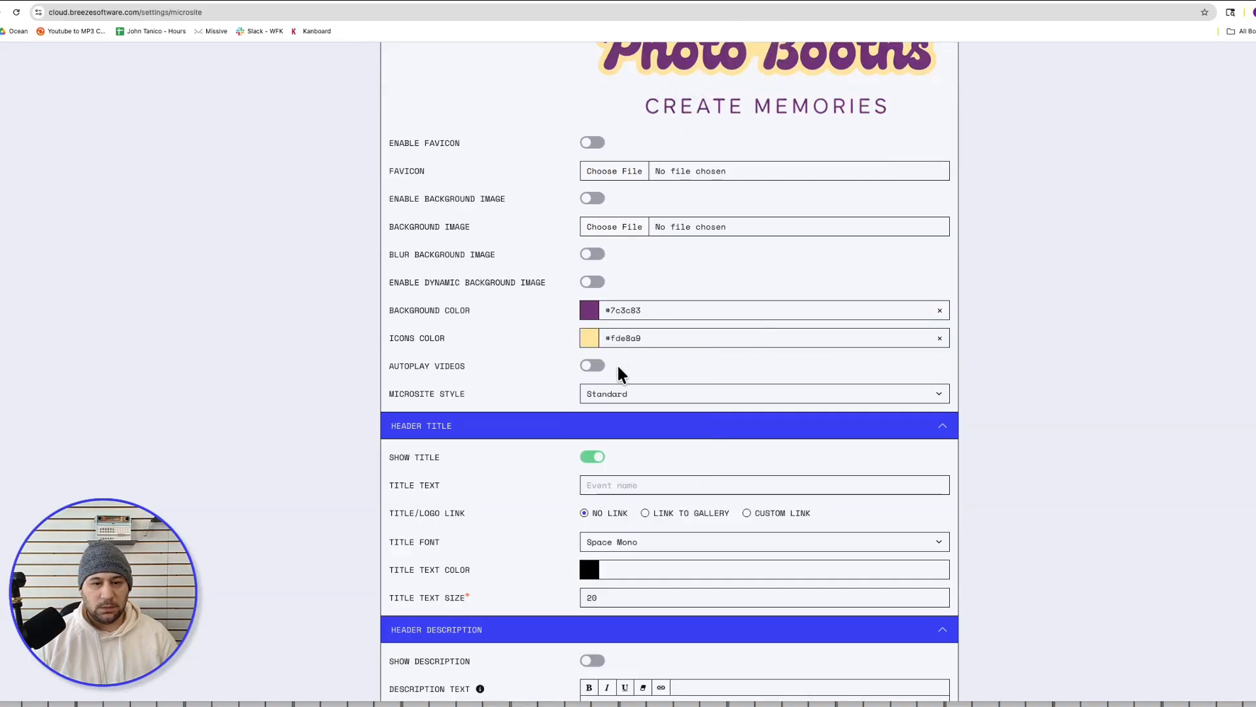
Step: Set the header title font to Montserrat and the title text color to white, #ffffff
scroll(956, 451, down, 3)
click(662, 383)
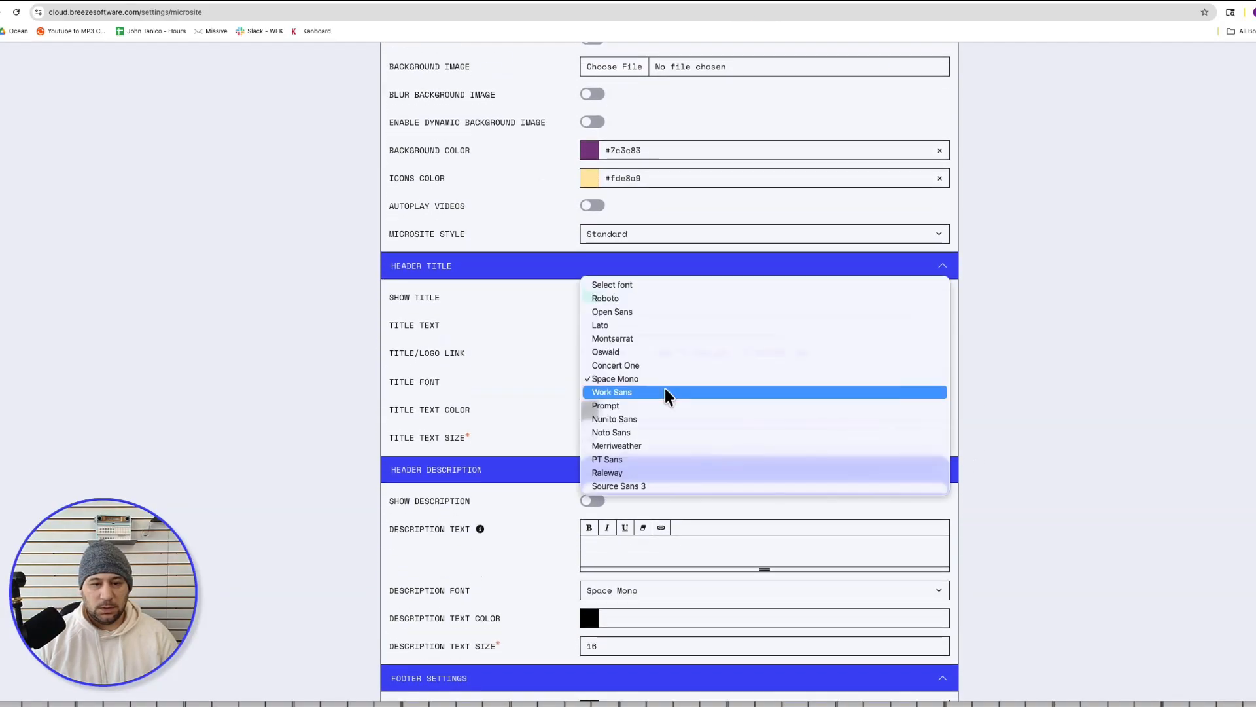
click(612, 338)
click(639, 409)
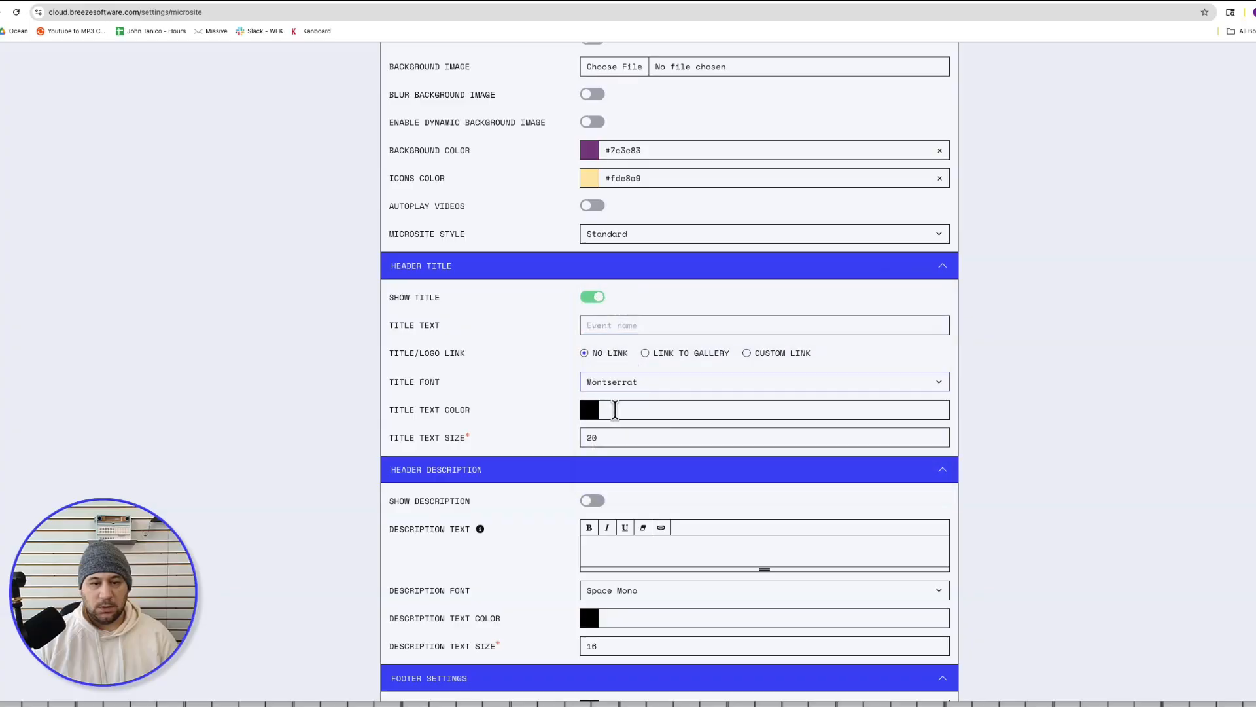
click(666, 455)
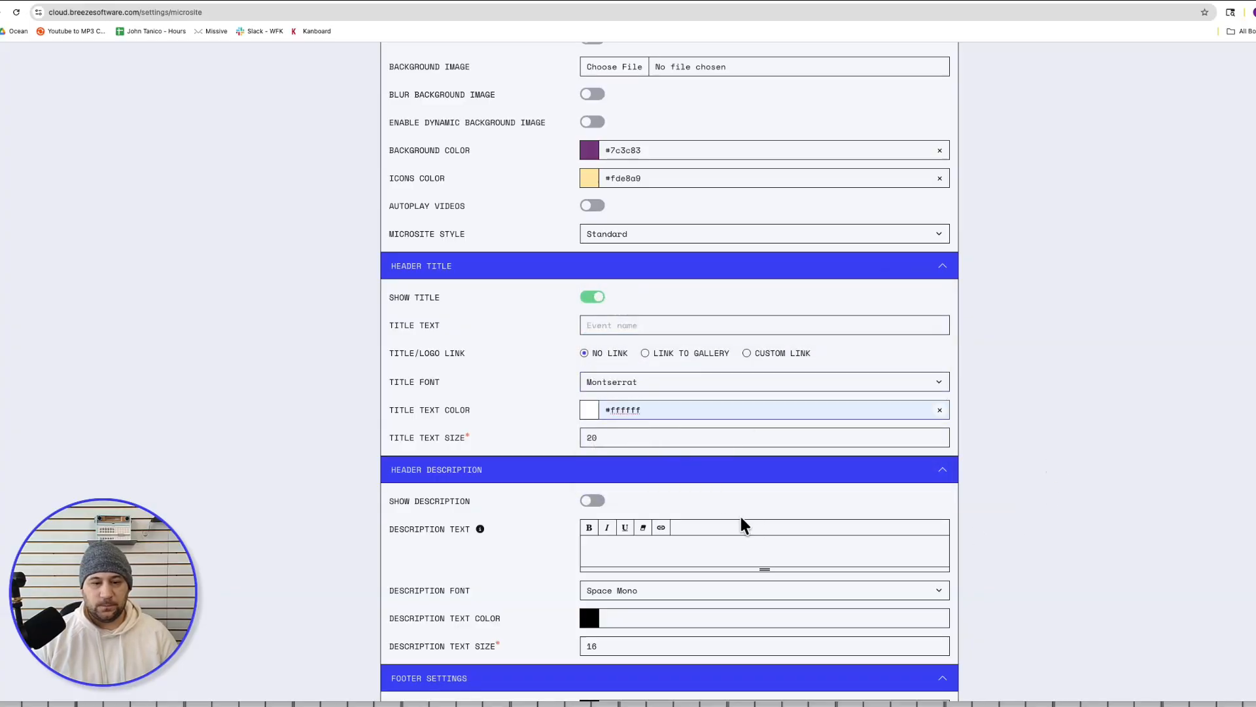
Step: Show the header description and set its font to Montserrat with text color #ffffff
click(594, 501)
scroll(1001, 511, down, 3)
click(648, 398)
click(631, 381)
click(626, 400)
click(623, 382)
click(587, 425)
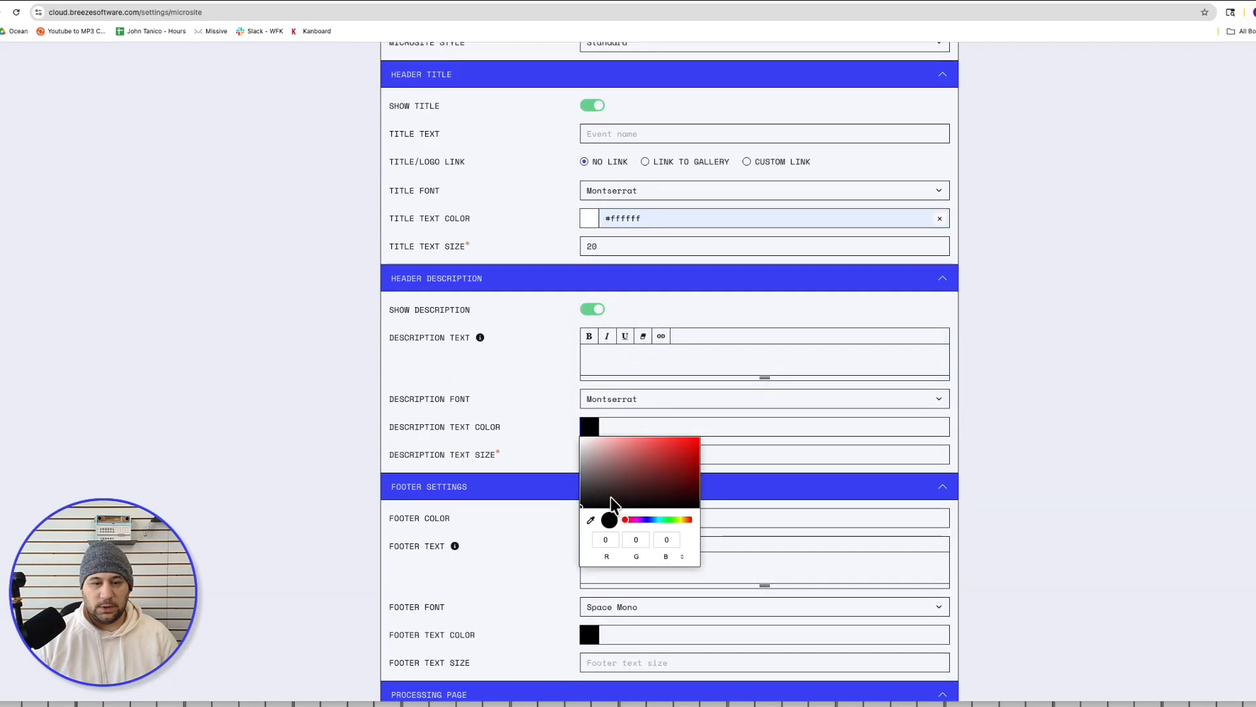
drag(609, 503, 485, 361)
click(375, 359)
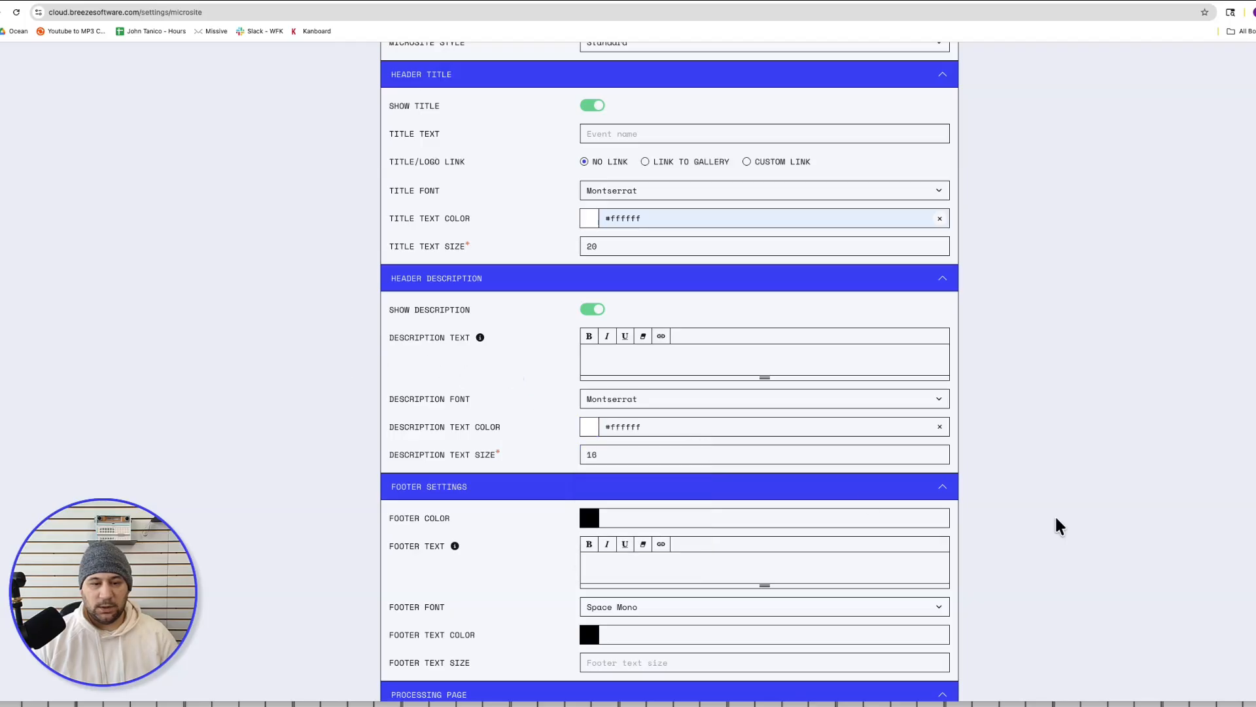
Step: Set the footer color to #7c3c83 and enter the footer text "Photo Booth by Awesome Photo"
click(618, 516)
click(670, 562)
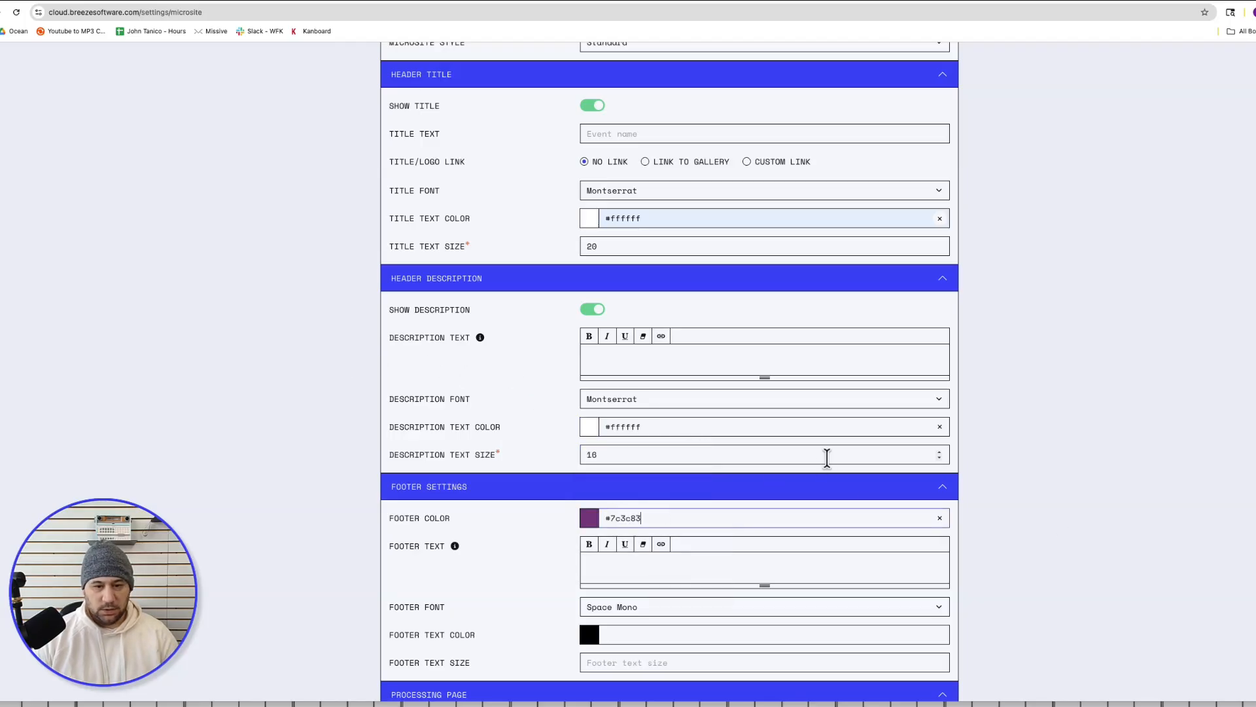
scroll(1054, 543, down, 3)
click(631, 386)
text(Photo Booth by Awsome P)
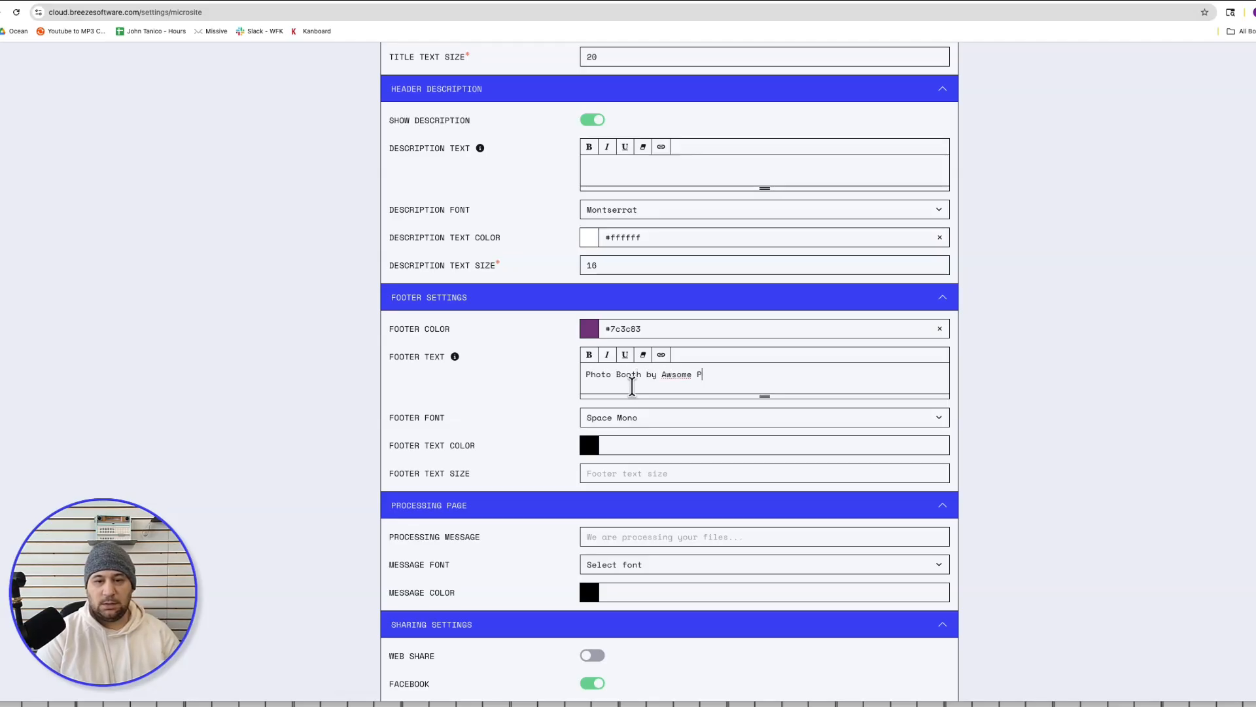
text(hot)
key(BackSpace)
key(BackSpace)
key(BackSpace)
key(BackSpace)
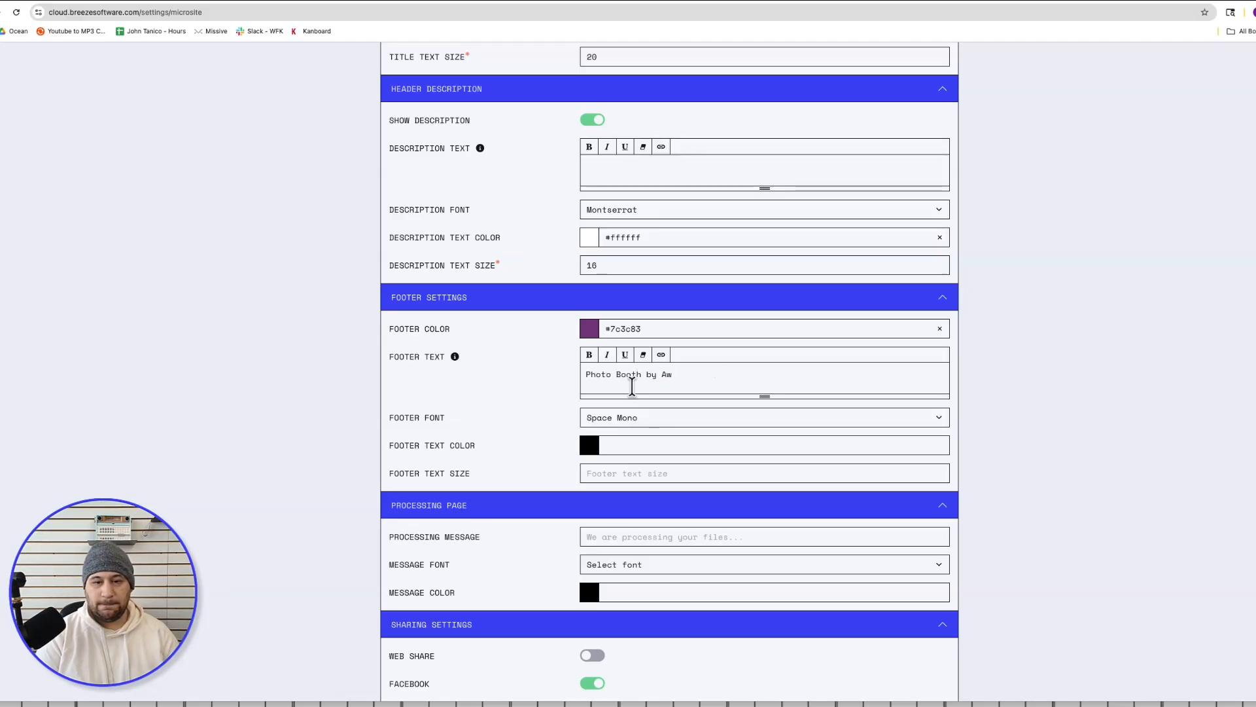
text(ome Photo)
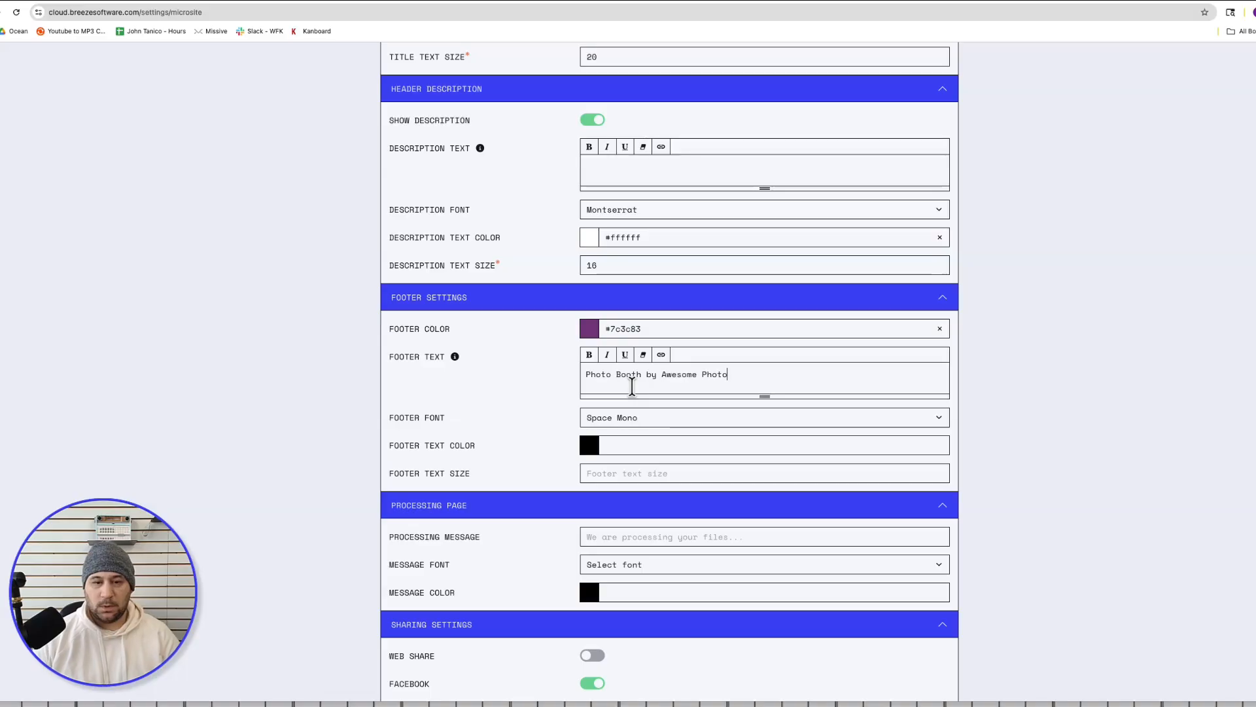
Step: Set the footer font to Montserrat and the footer text color to #ffffff
click(670, 422)
click(653, 379)
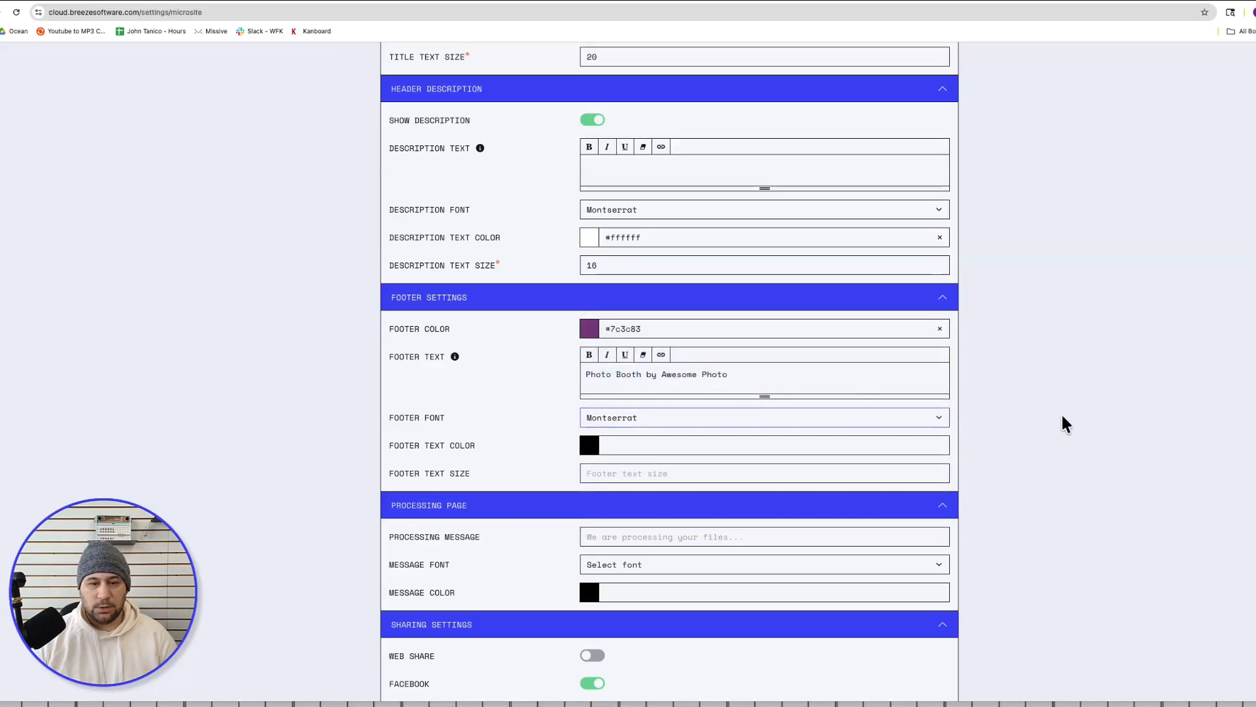
click(592, 453)
drag(615, 481, 494, 410)
click(218, 315)
Step: Disable sharing by Facebook, X, LinkedIn, Pinterest and copy, keeping only download enabled
scroll(218, 314, down, 1)
scroll(862, 541, down, 5)
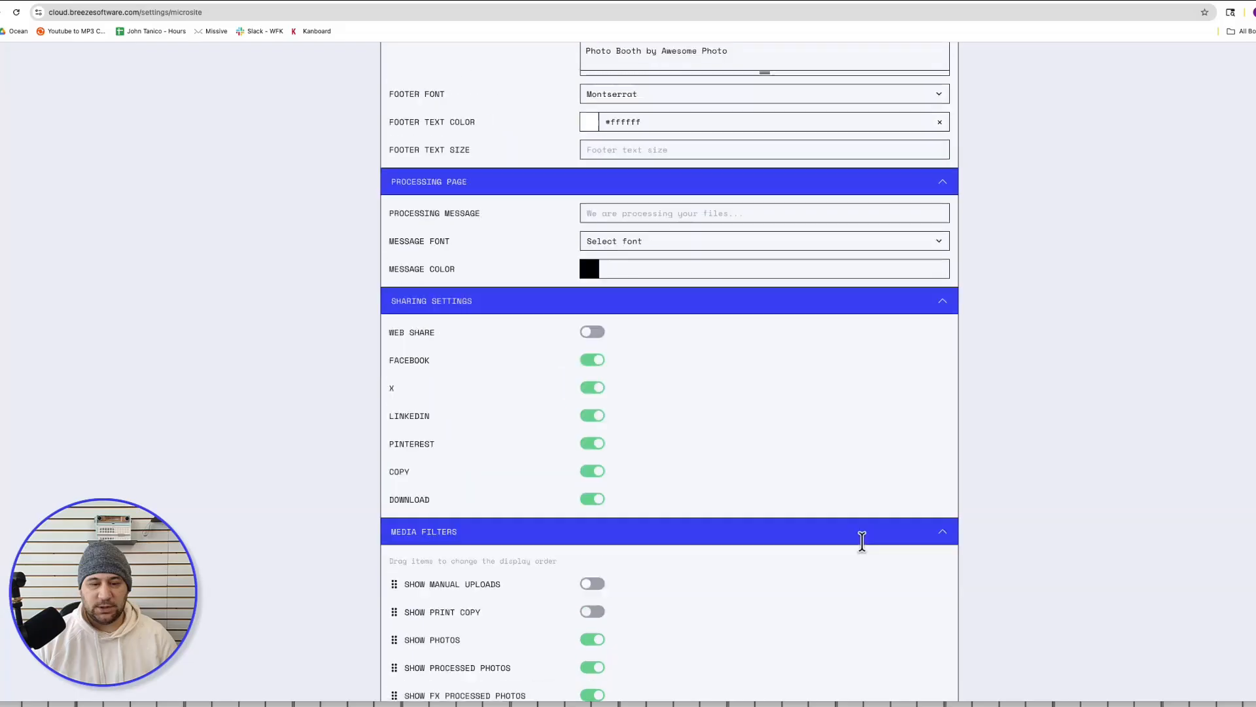
click(593, 362)
click(594, 391)
click(594, 419)
click(595, 446)
click(594, 474)
Step: Disable the photos, FX processed photos, prints and GIF media filters, and create the second microsite template
scroll(700, 478, down, 3)
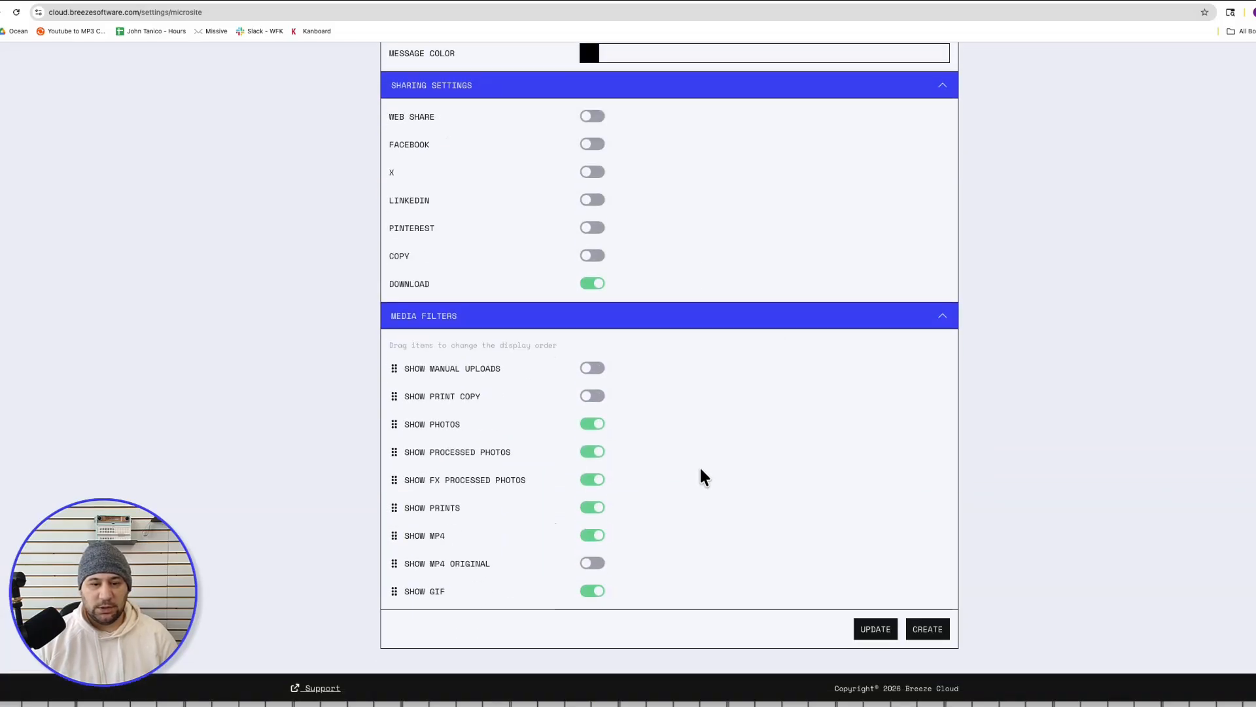
click(597, 463)
click(596, 520)
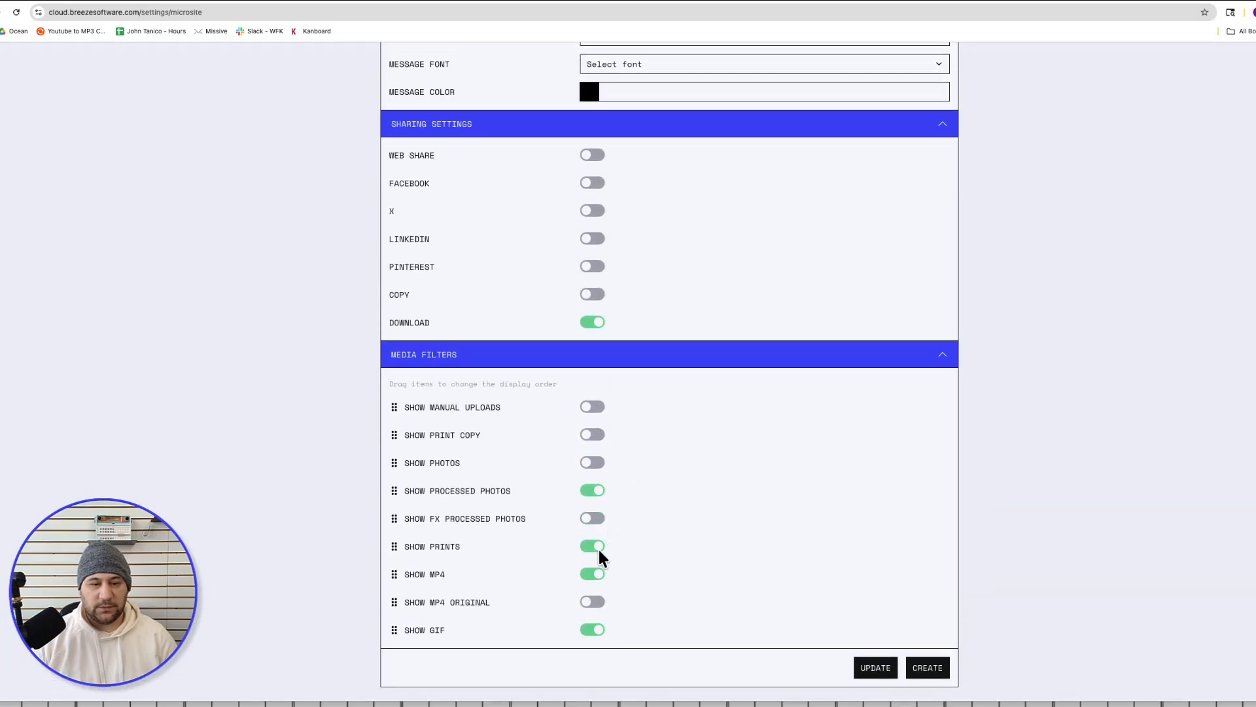
click(594, 547)
click(596, 631)
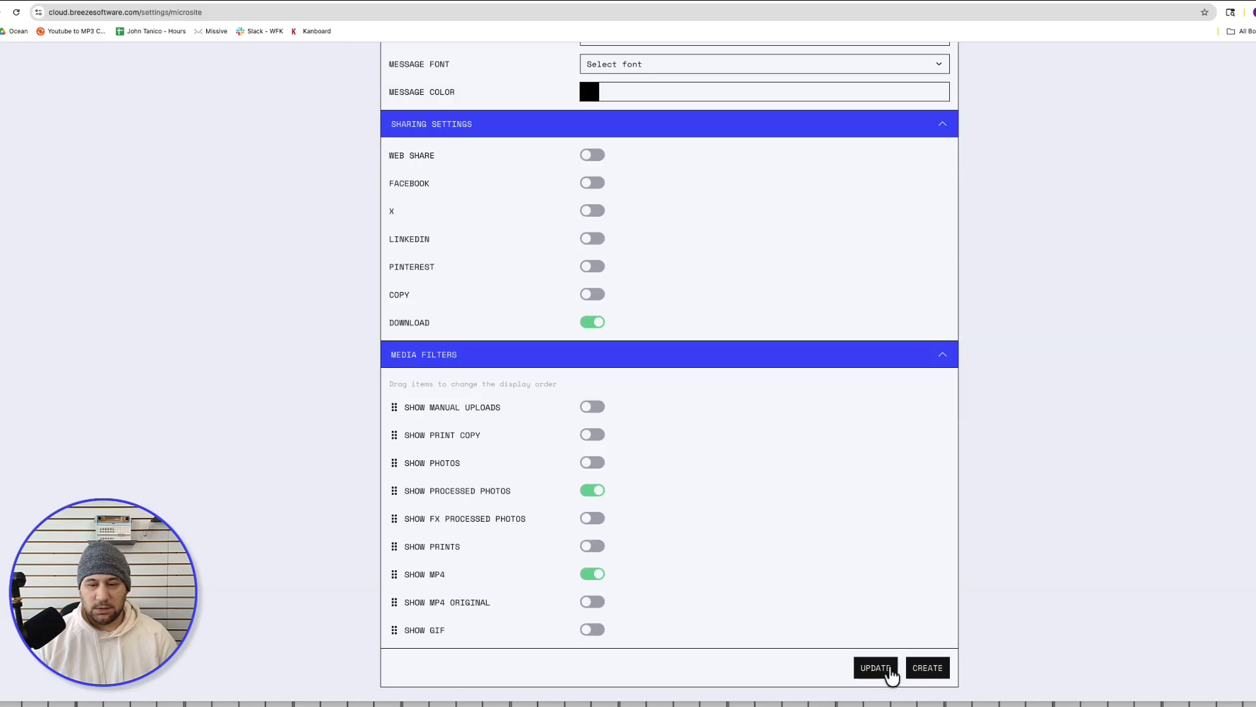
click(929, 671)
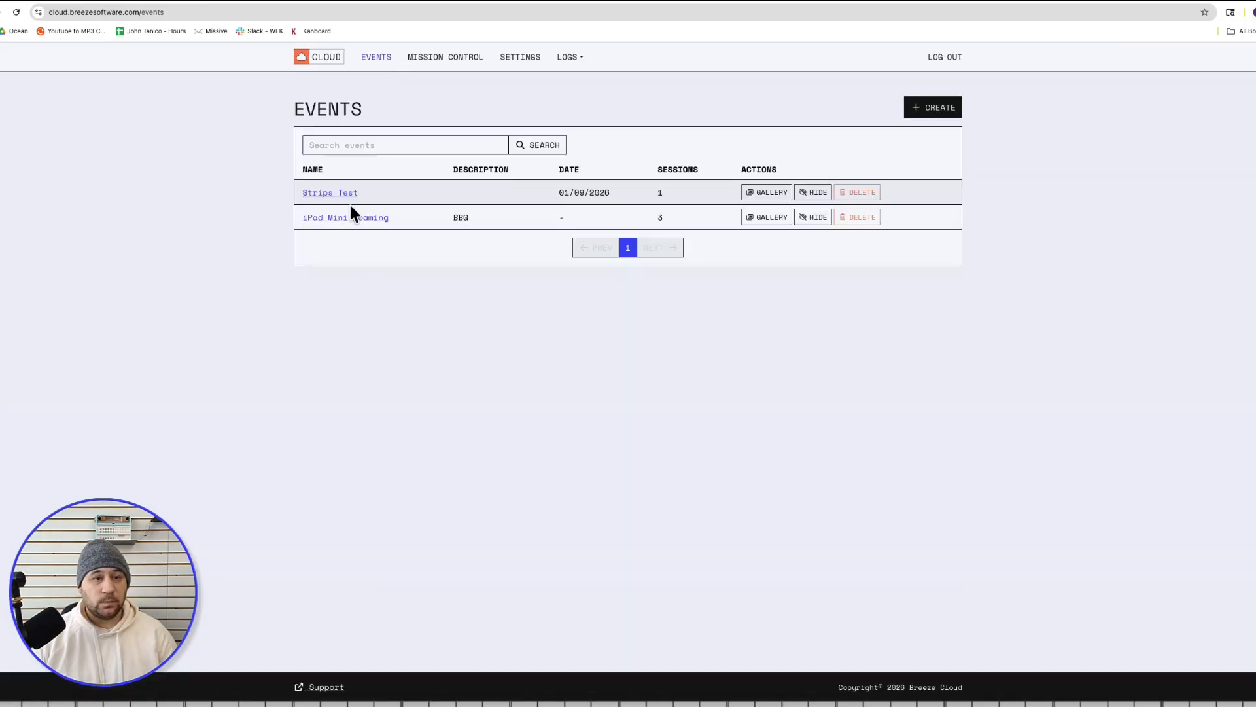
Step: Open the iPad Mini Roaming event, apply the "Awesome Microsite 01" template to its microsite and save
click(343, 222)
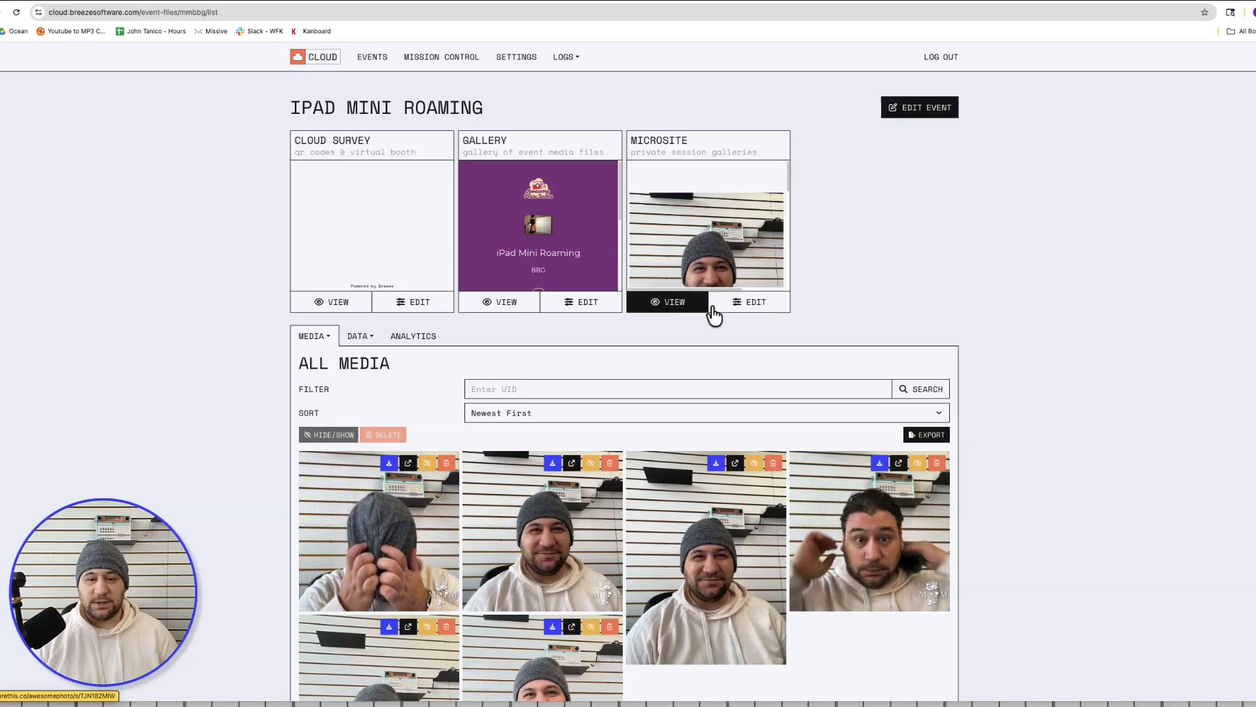
click(744, 315)
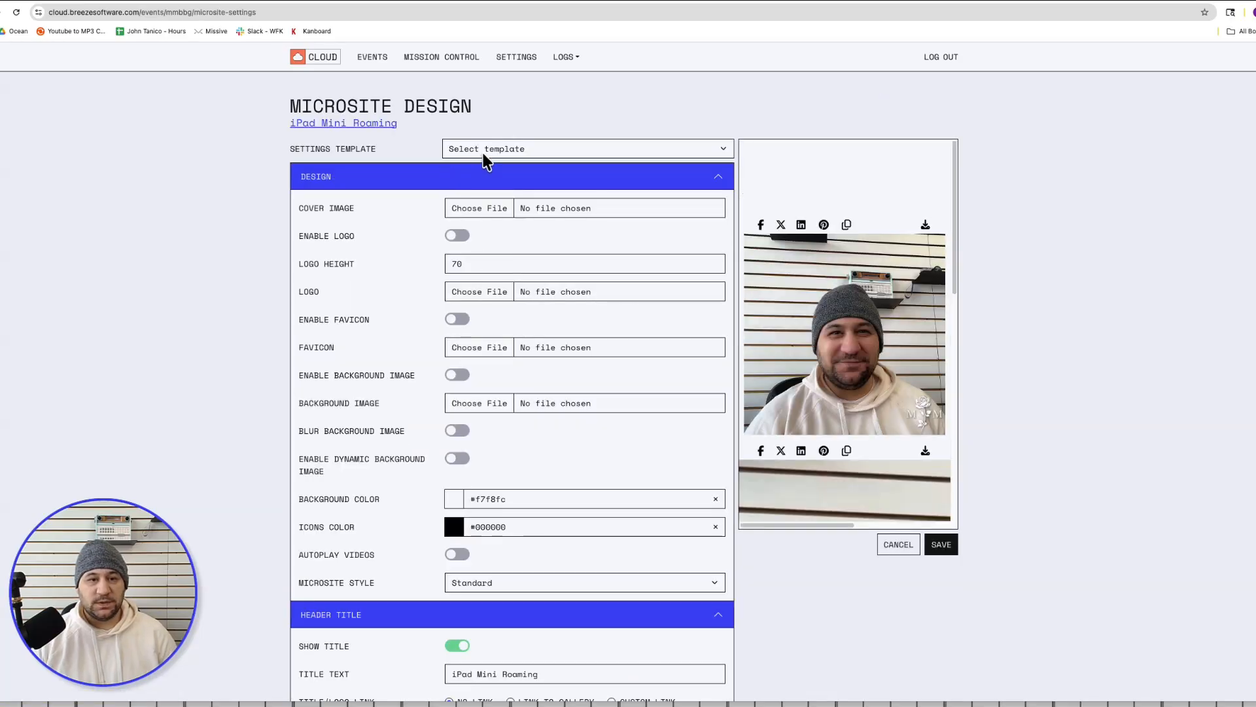
click(482, 150)
click(479, 173)
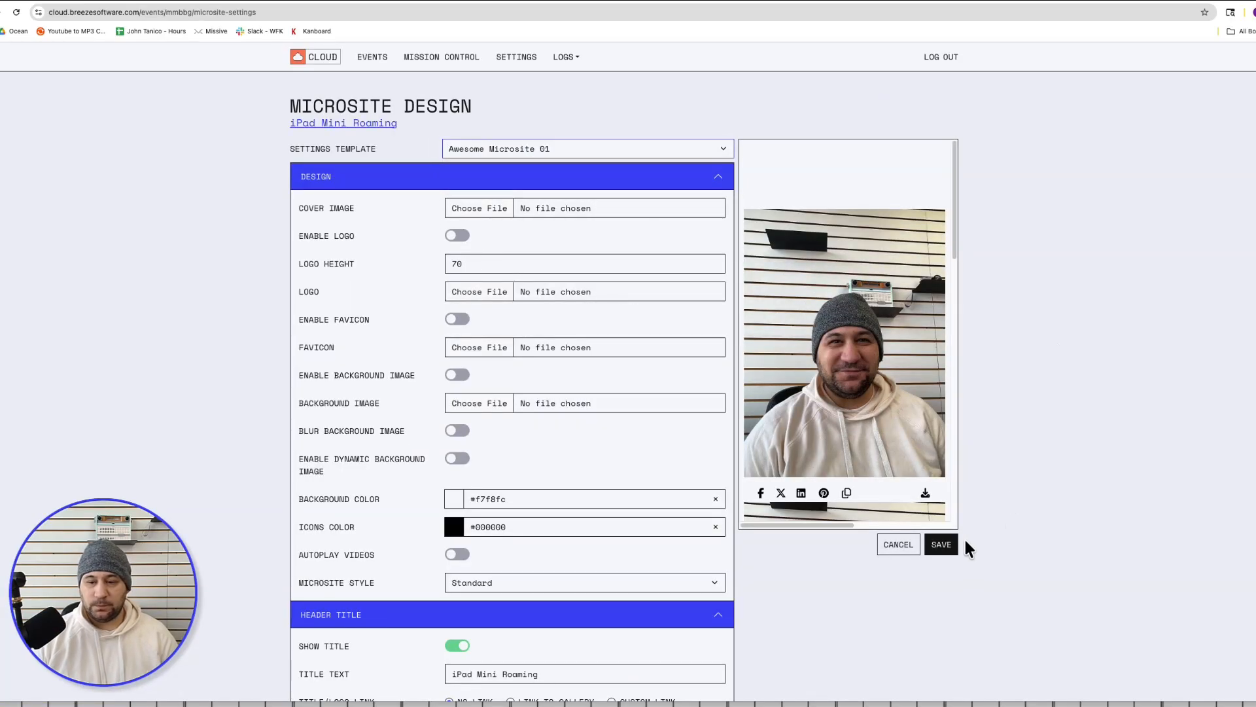
click(944, 548)
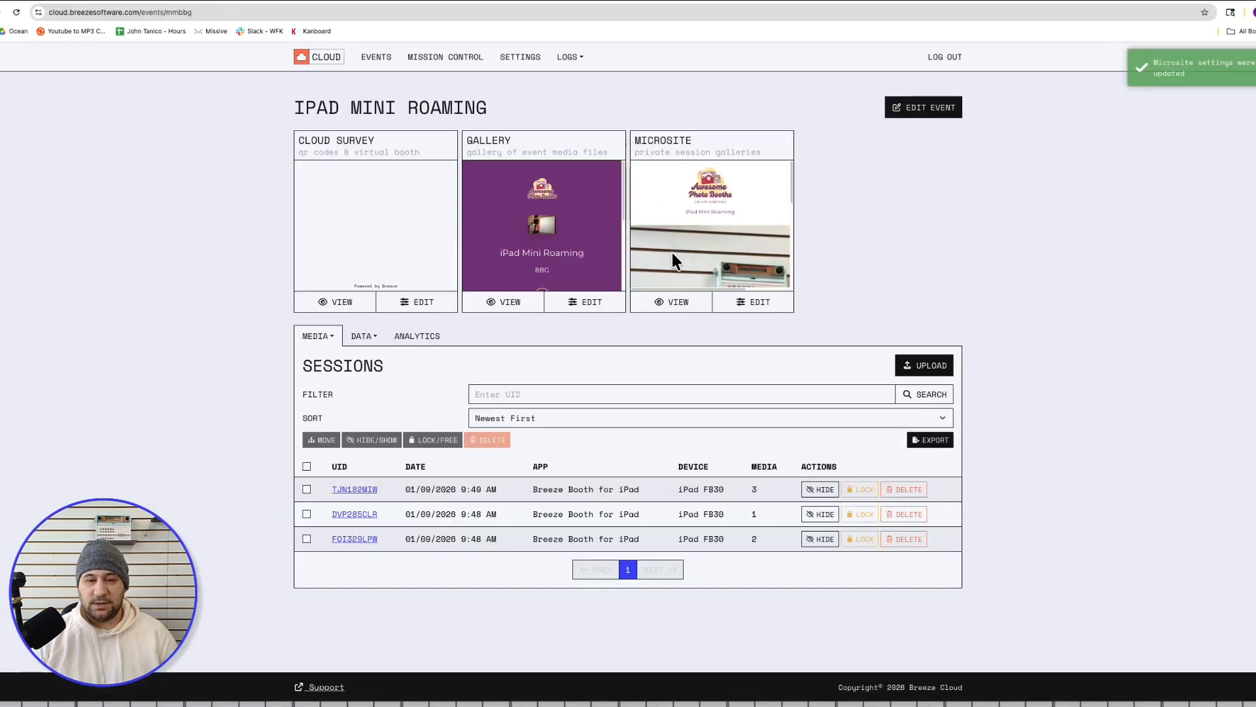
Step: View the live microsite and examine its logo, event title, download icon and footer text
click(676, 306)
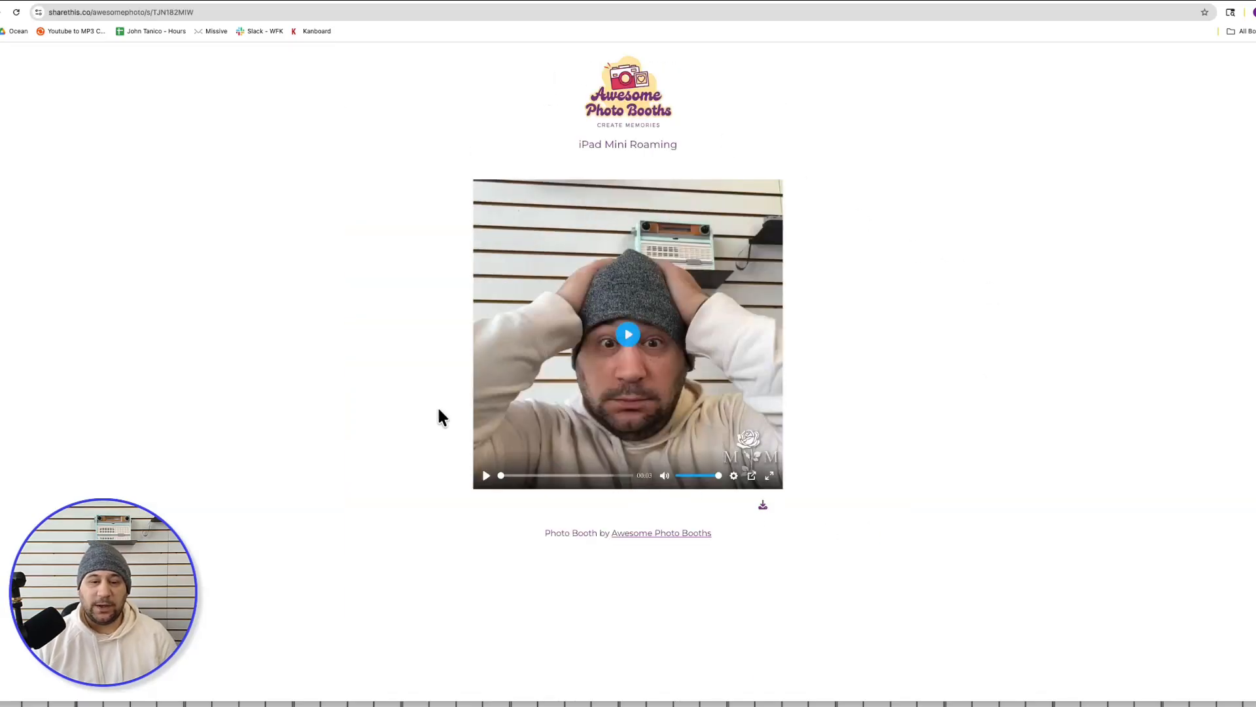
drag(677, 144, 576, 142)
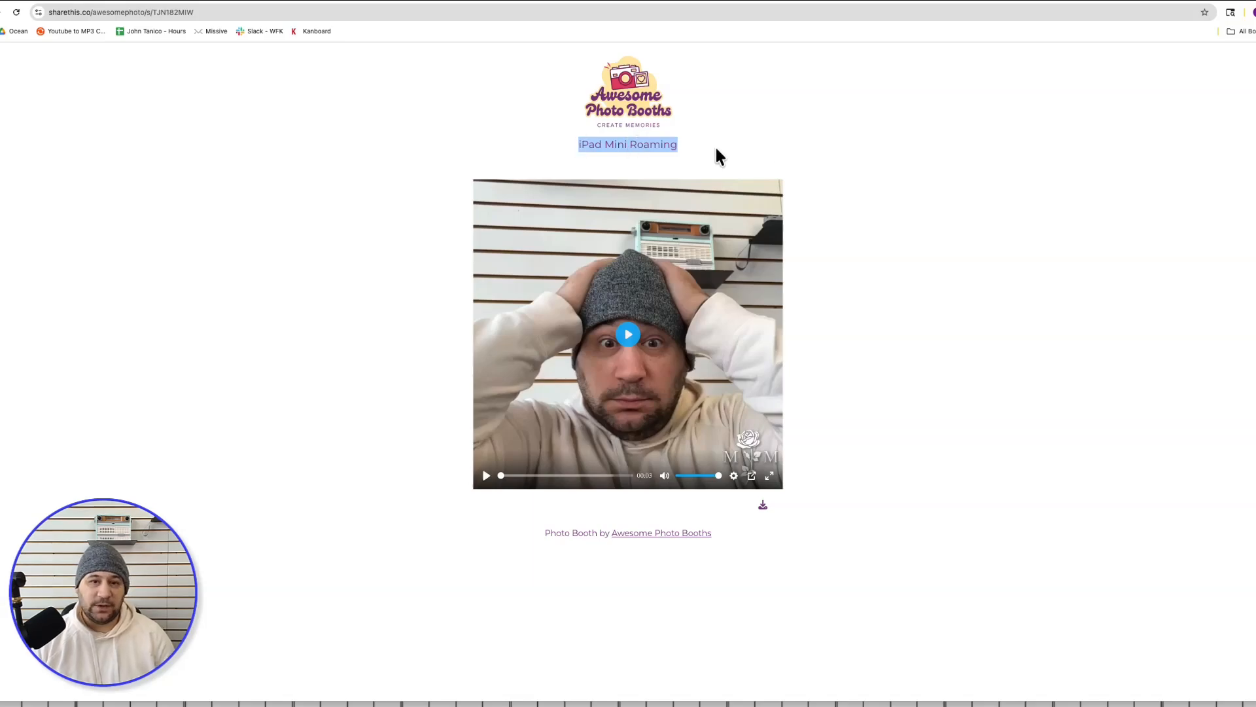
click(777, 155)
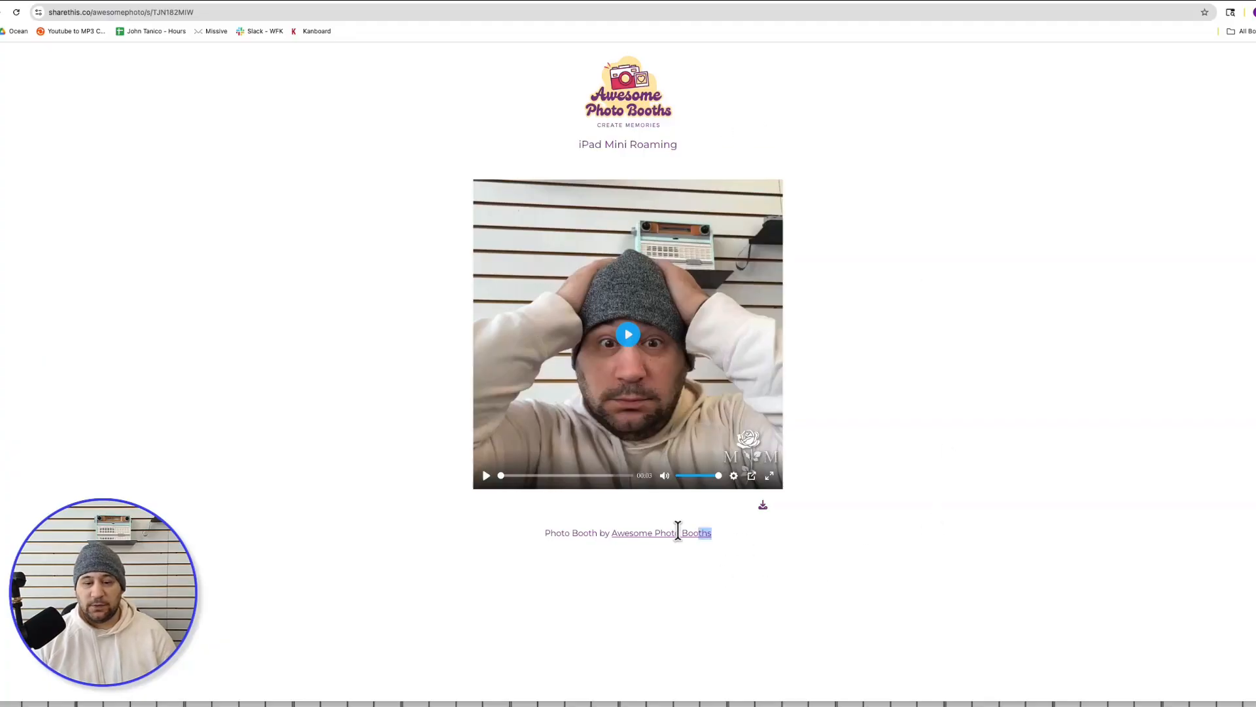
triple_click(526, 541)
click(752, 553)
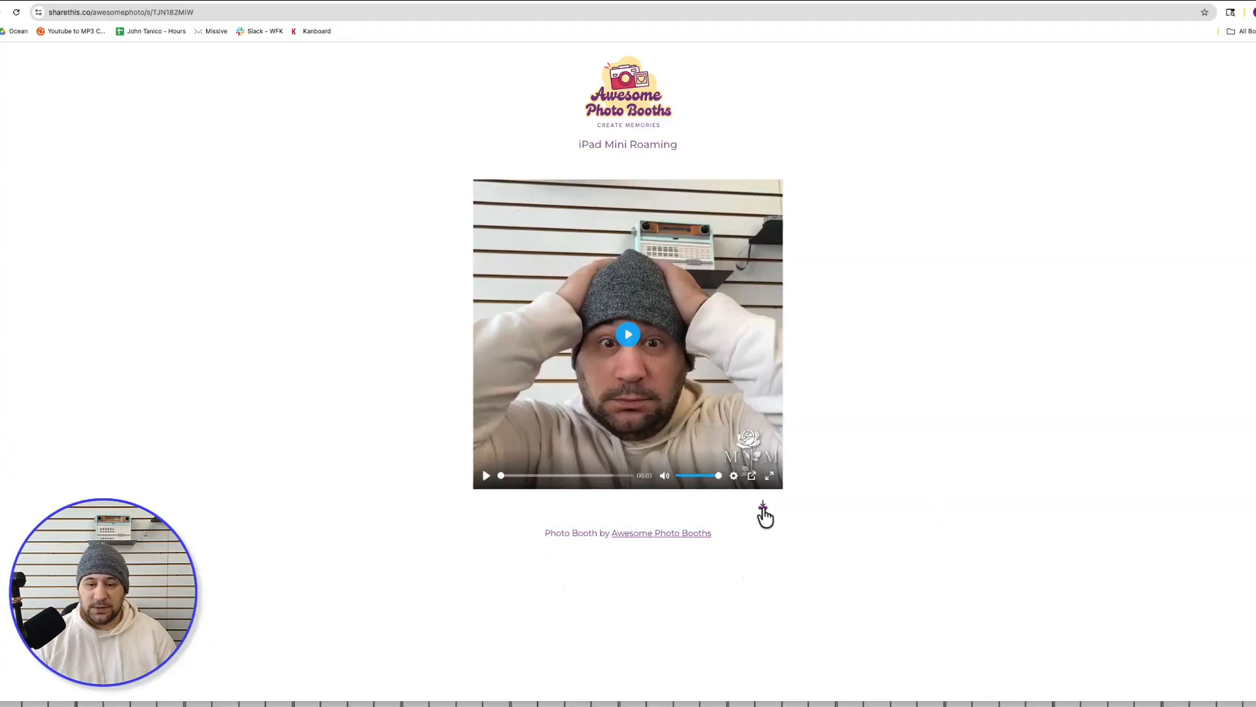
Step: Return to the event's microsite design, apply the "Awesome Microsite 02" template and save
click(615, 3)
click(754, 314)
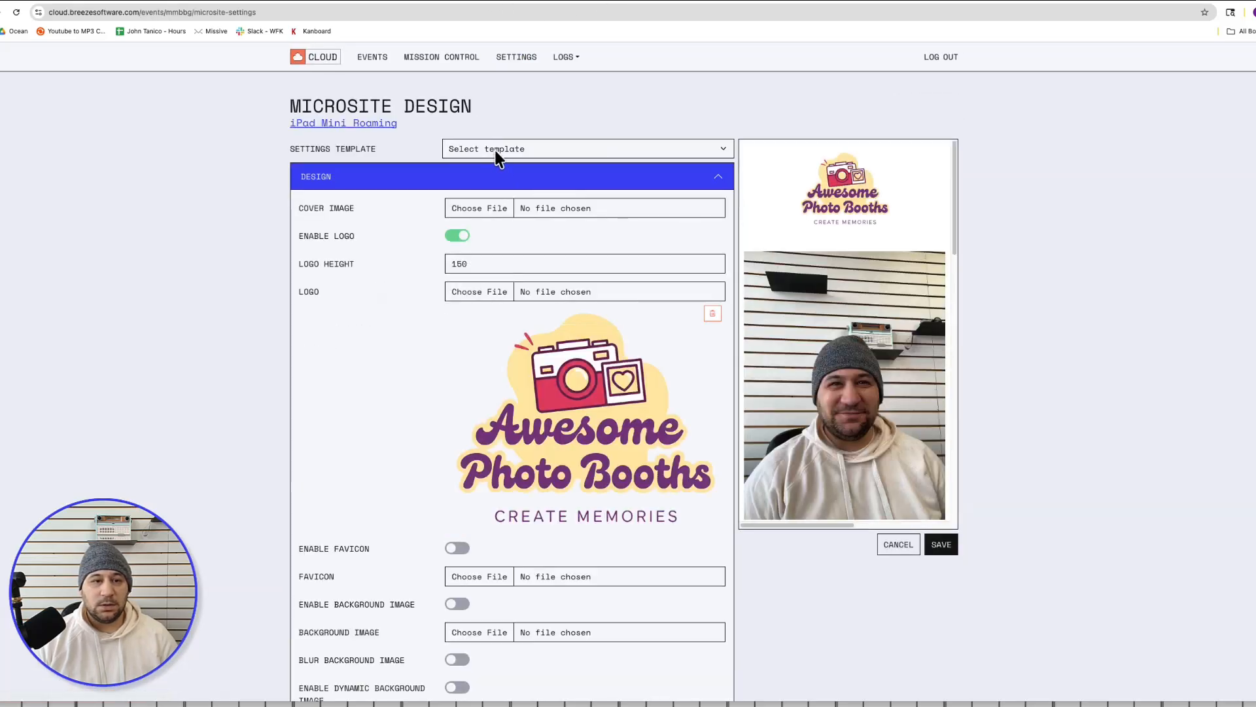
click(498, 150)
click(492, 186)
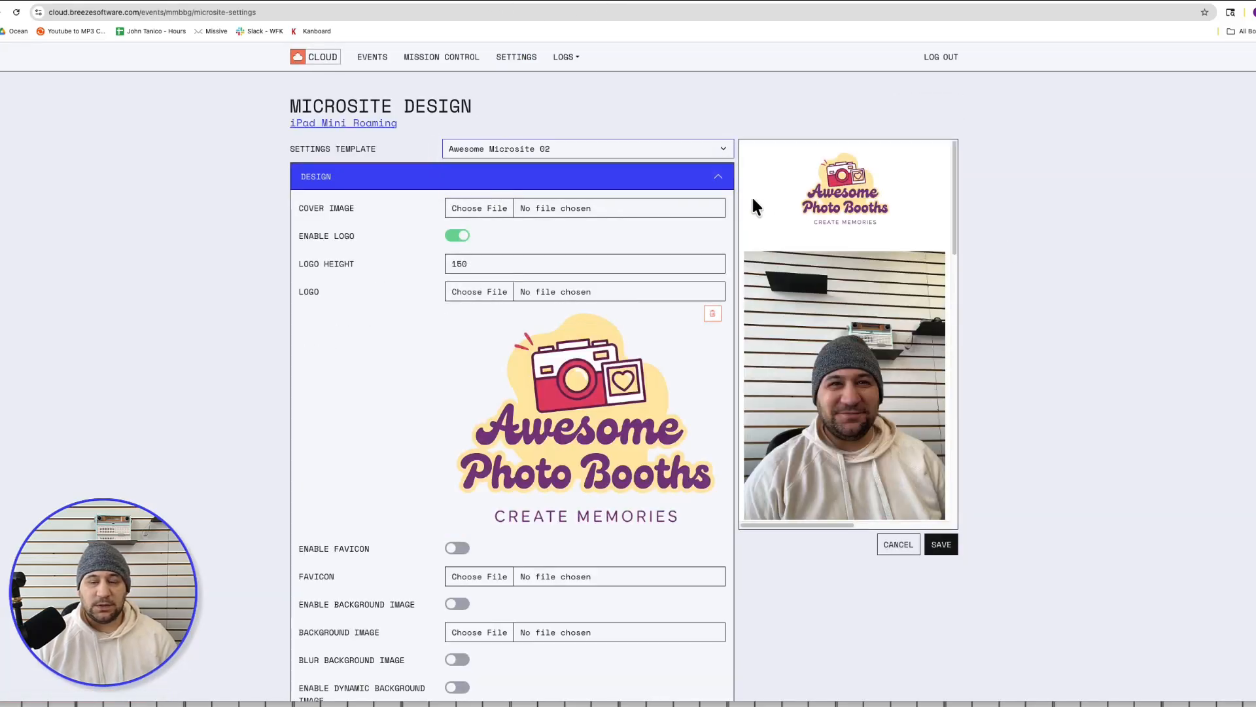
click(938, 548)
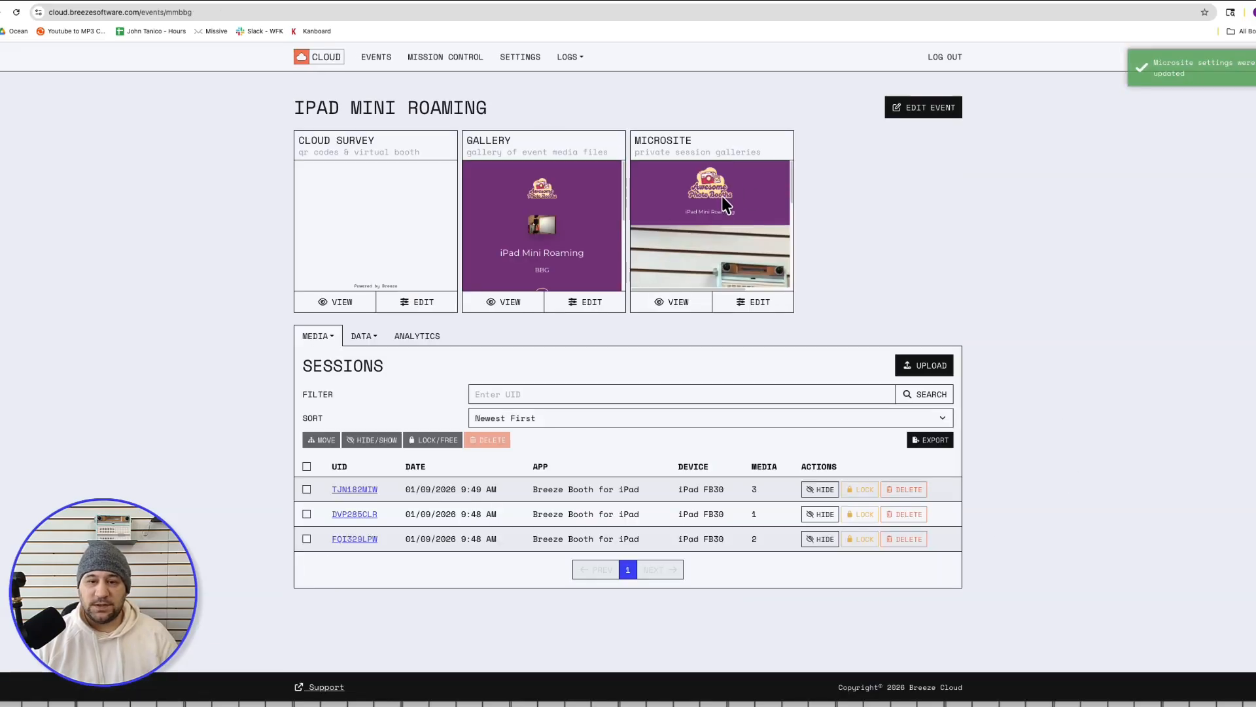
Step: View the live microsite with the second template and examine its background, title, icon color and footer
click(674, 302)
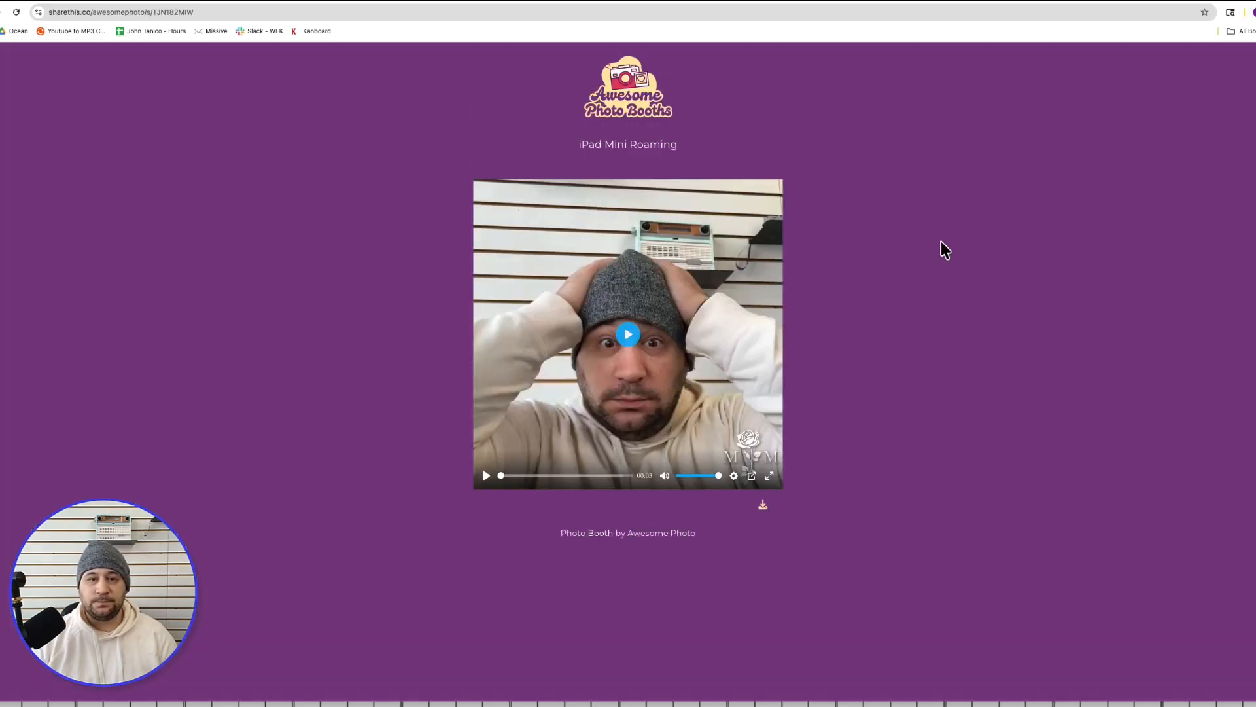
drag(697, 141, 975, 265)
click(975, 264)
drag(714, 535, 693, 566)
click(744, 598)
click(707, 567)
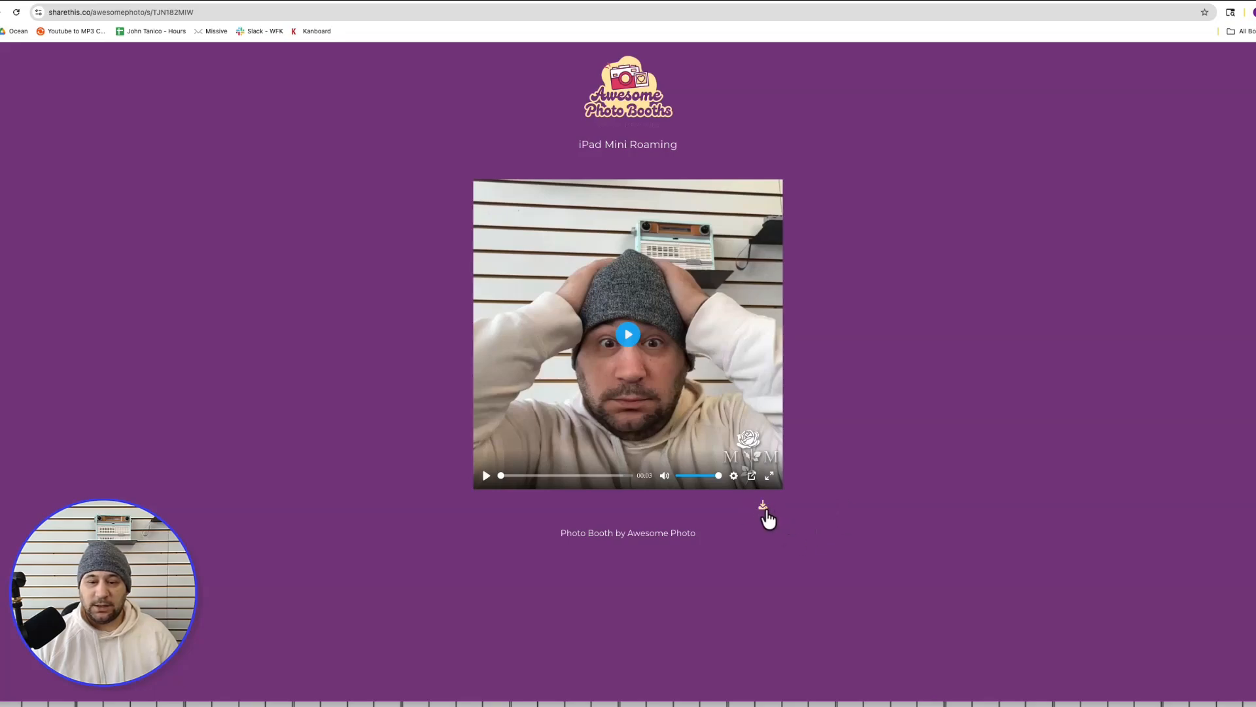
drag(578, 146, 712, 149)
click(719, 151)
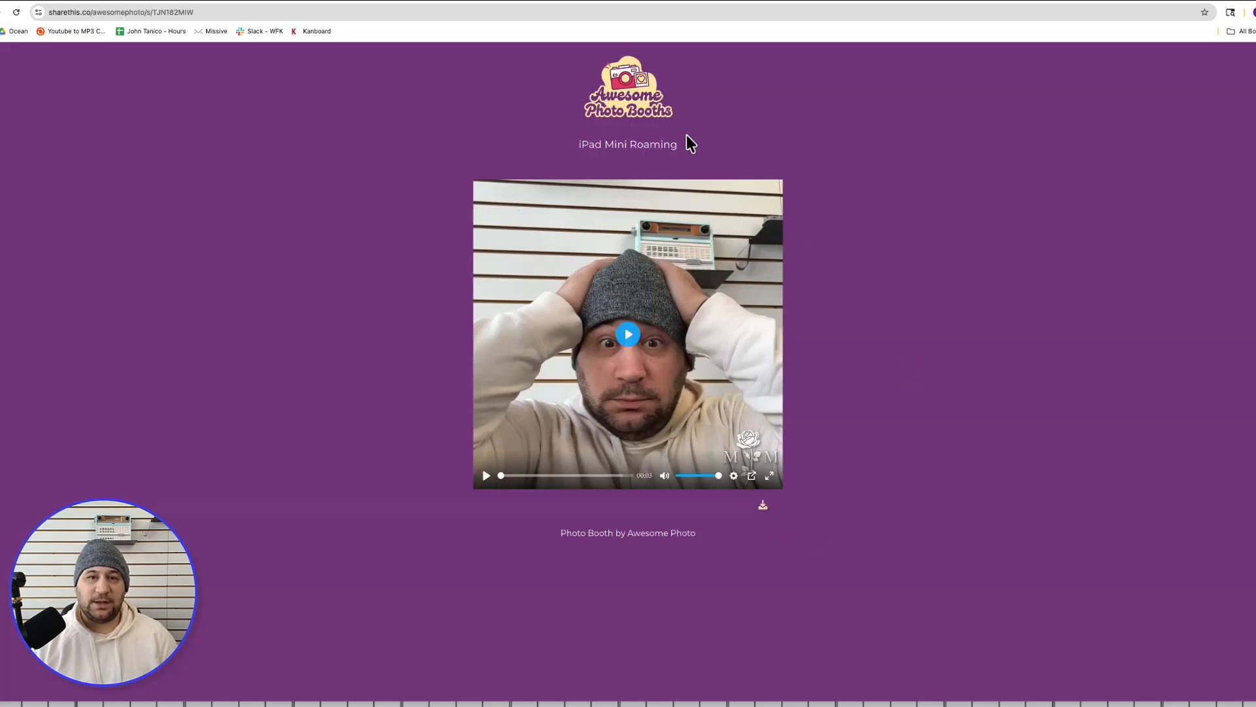
Step: Enable a blurred, dynamic background image for the event's microsite with Print as the asset type, and save
click(614, 3)
click(737, 309)
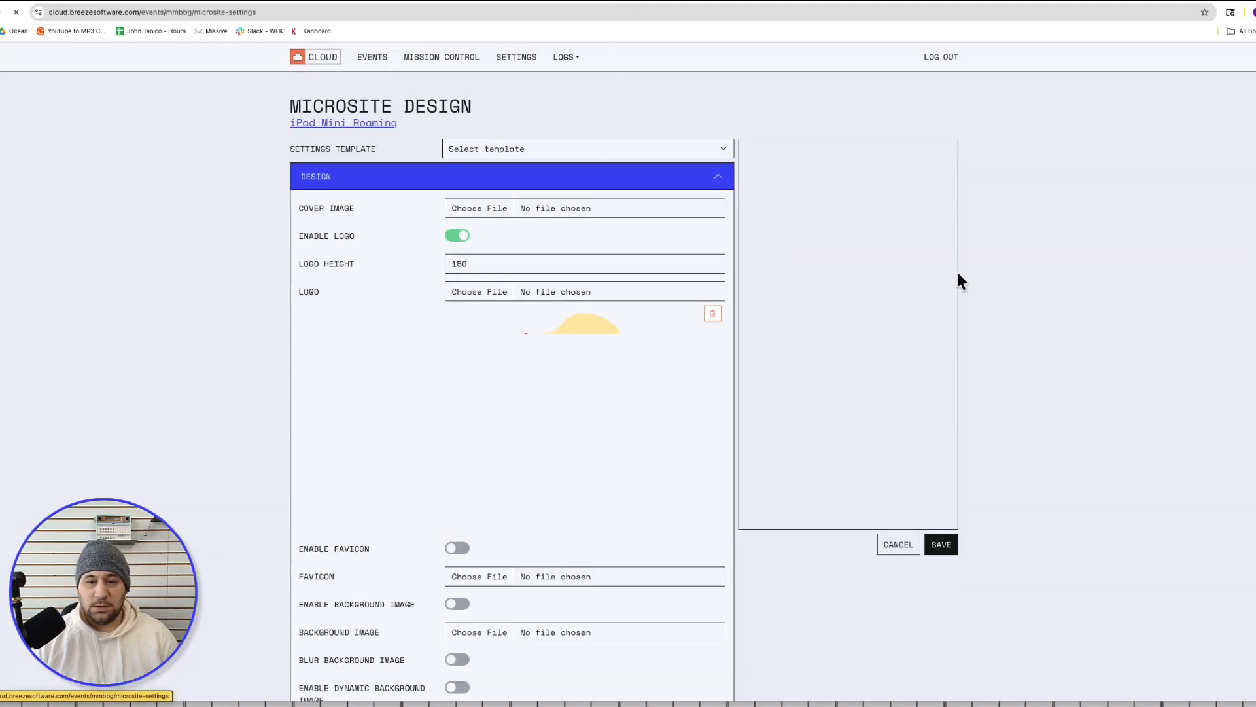
scroll(563, 435, down, 3)
scroll(563, 435, down, 1)
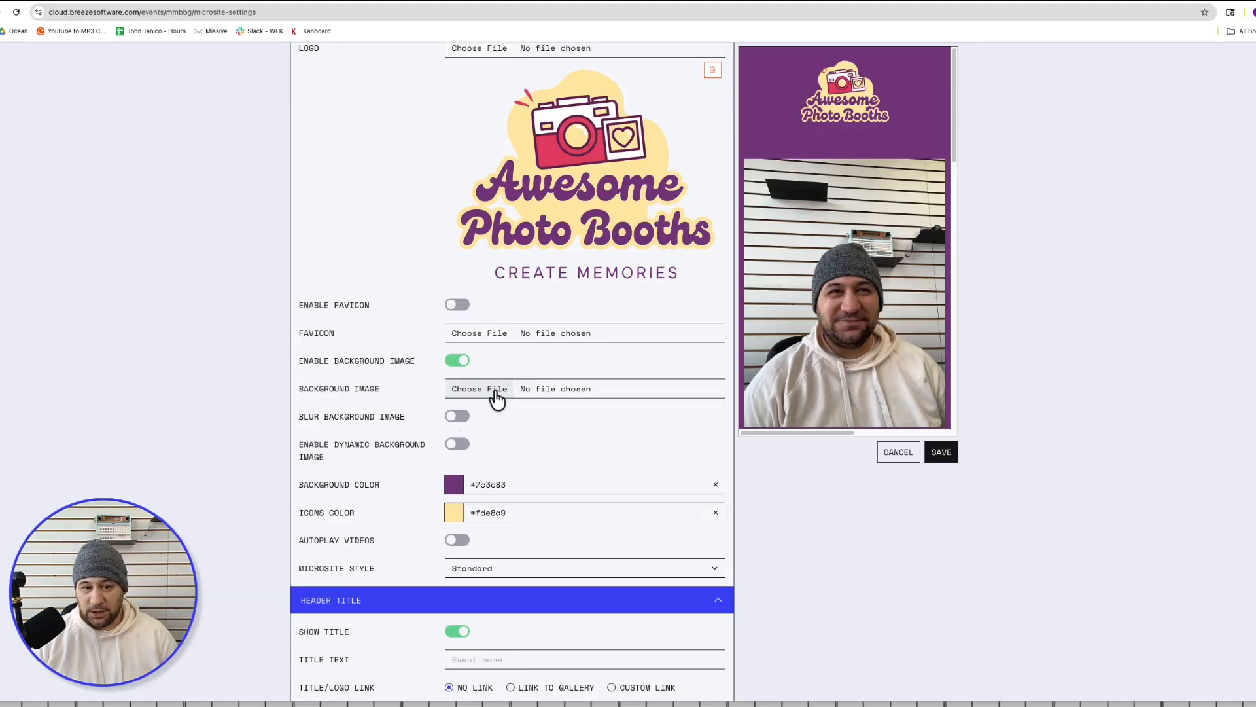
click(456, 444)
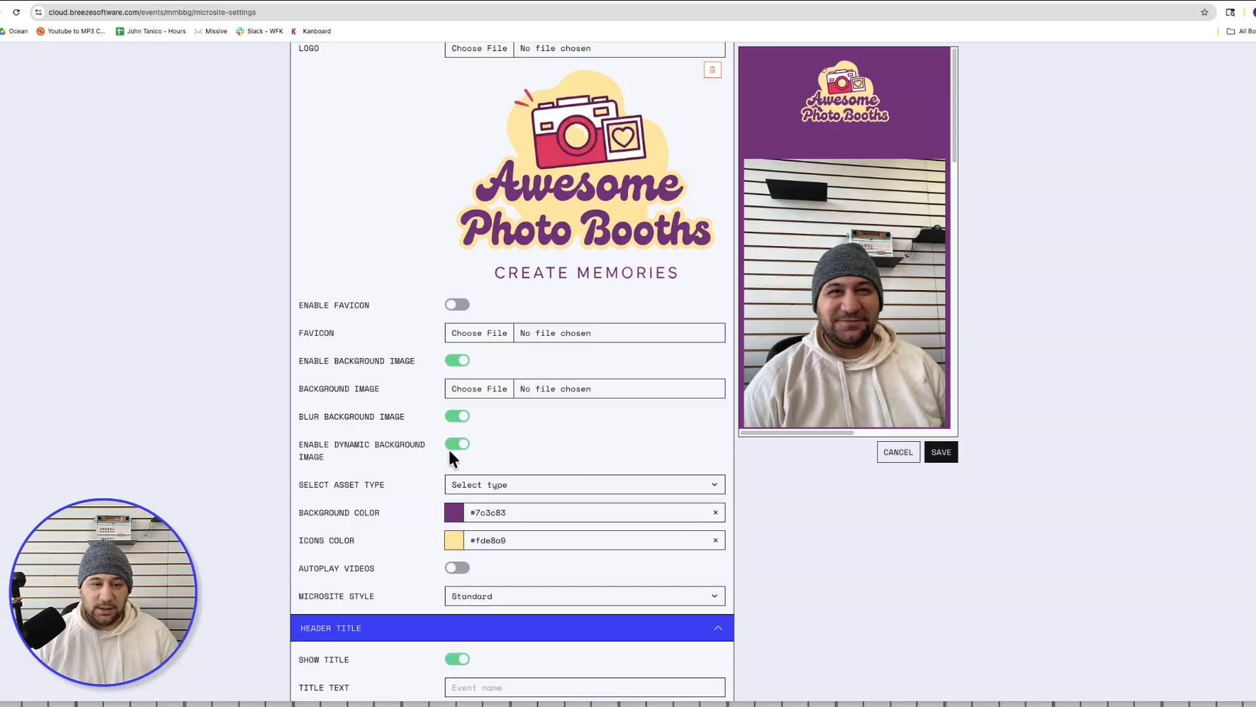
click(449, 487)
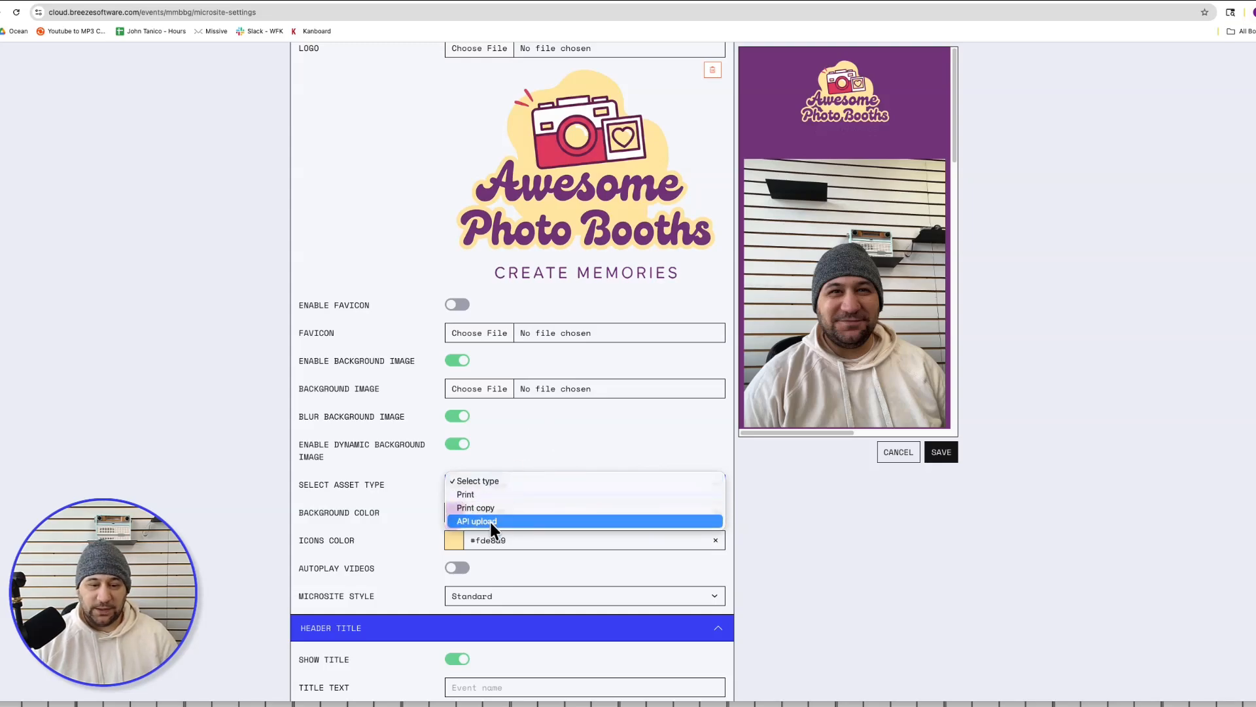
click(485, 494)
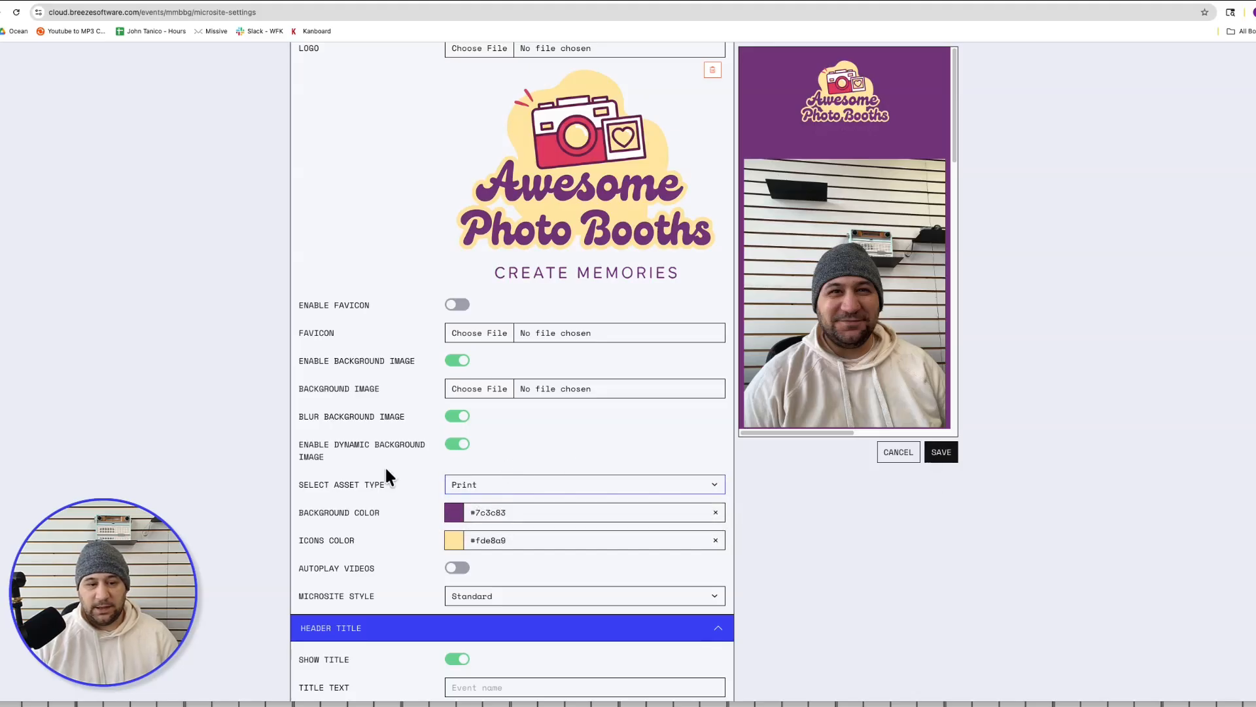
click(941, 453)
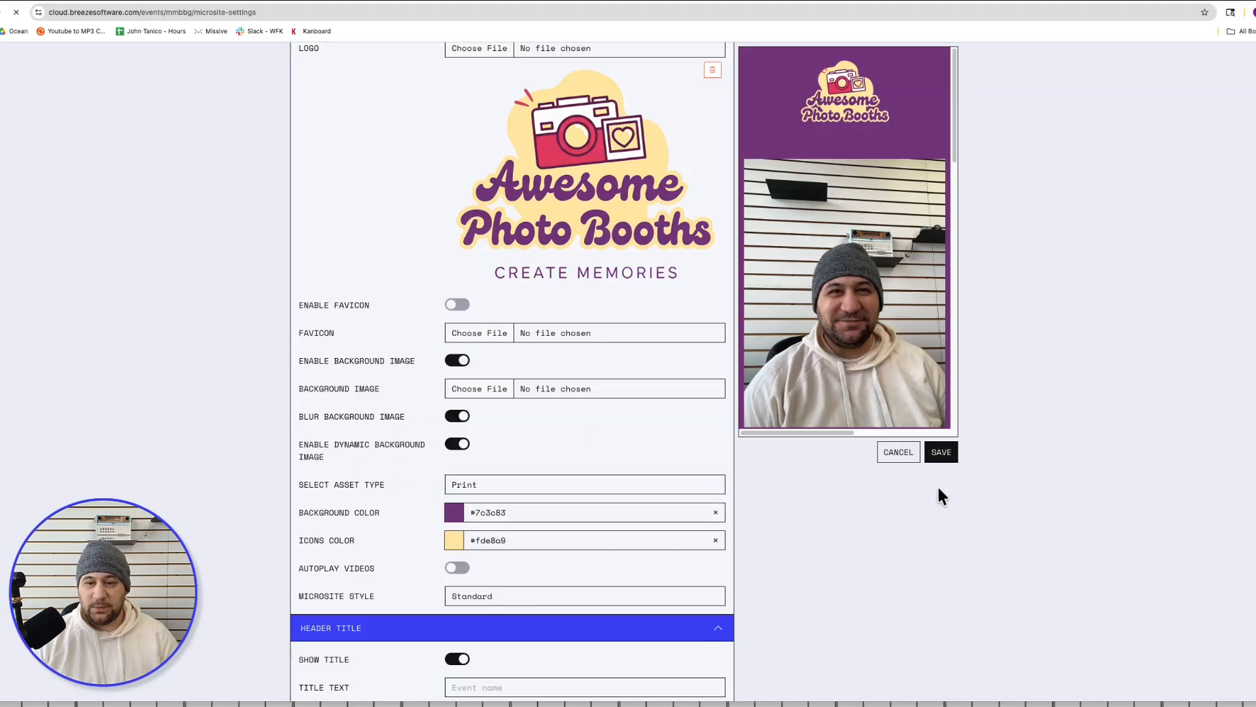
Step: View the live microsite and examine how the blurred dynamic background looks behind the media
click(684, 305)
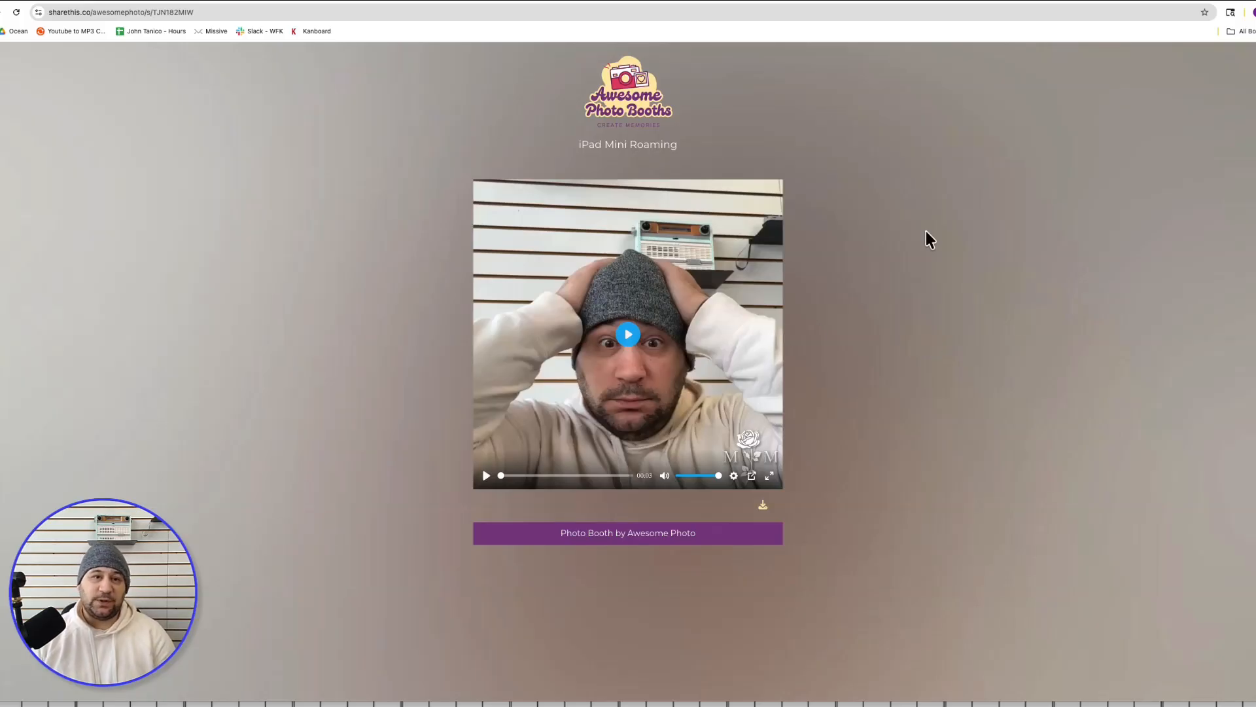
click(617, 2)
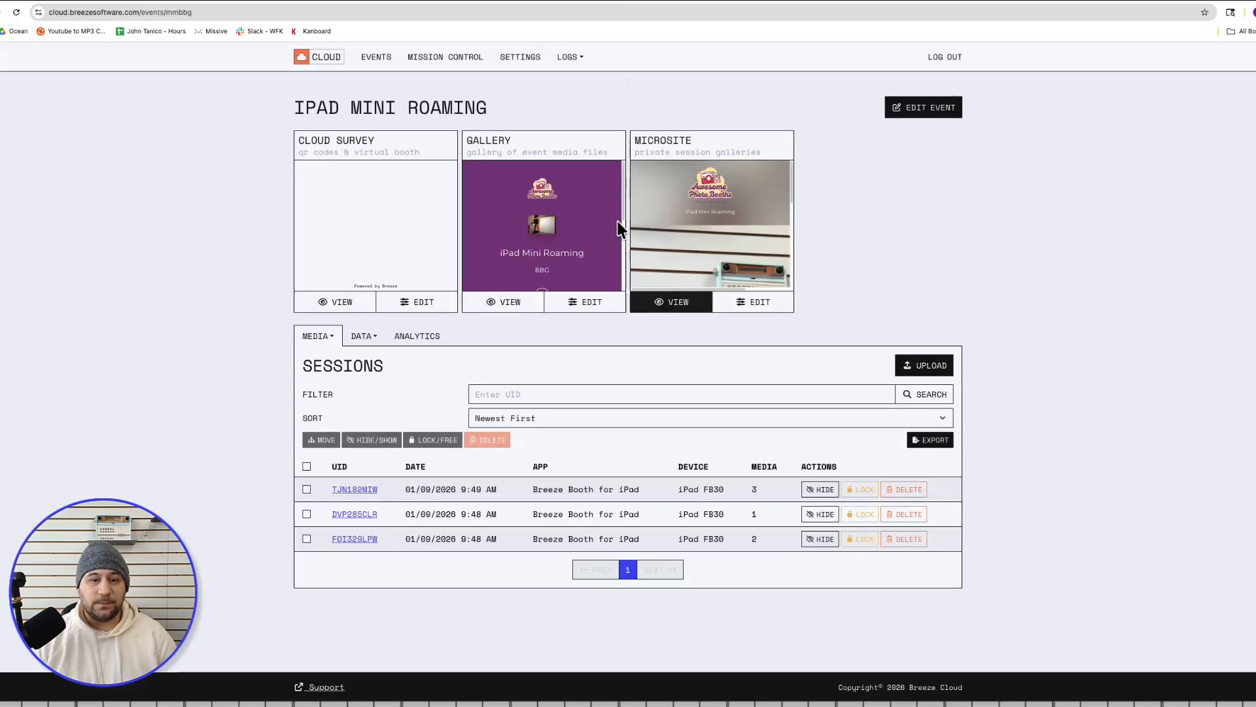
Step: Turn off background image blur in the event's microsite design, save and view the live microsite
click(750, 305)
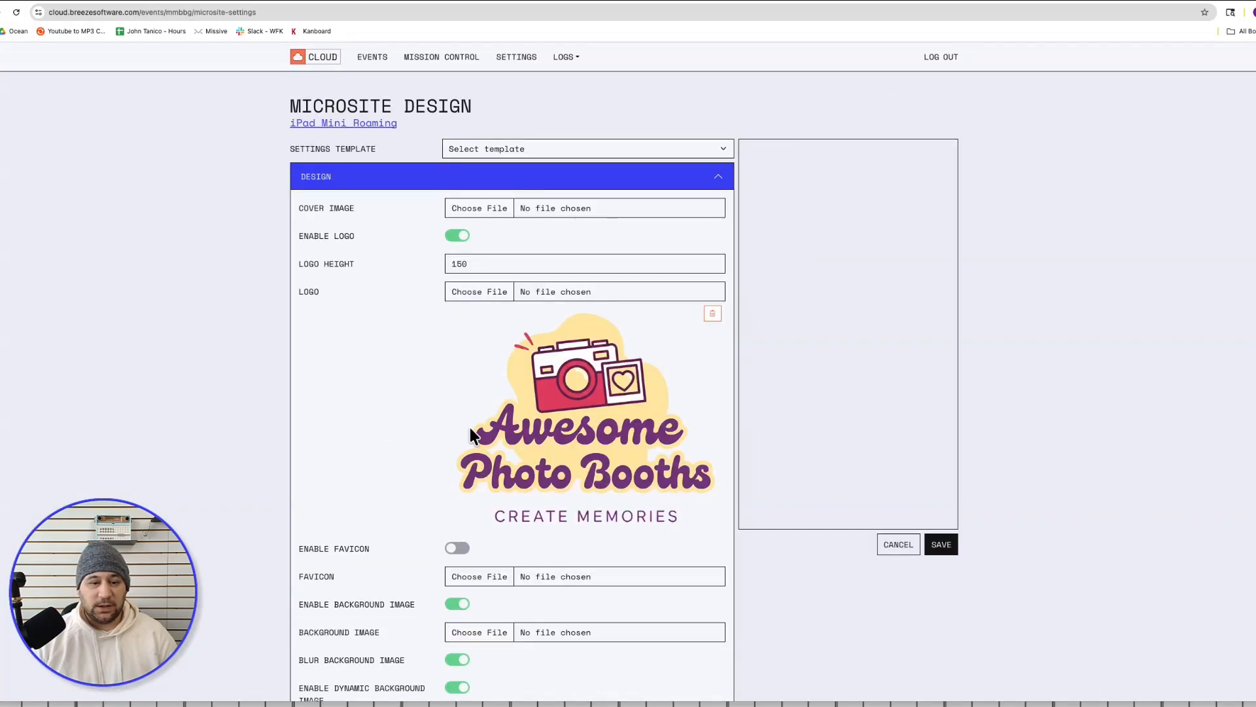
click(457, 659)
click(951, 546)
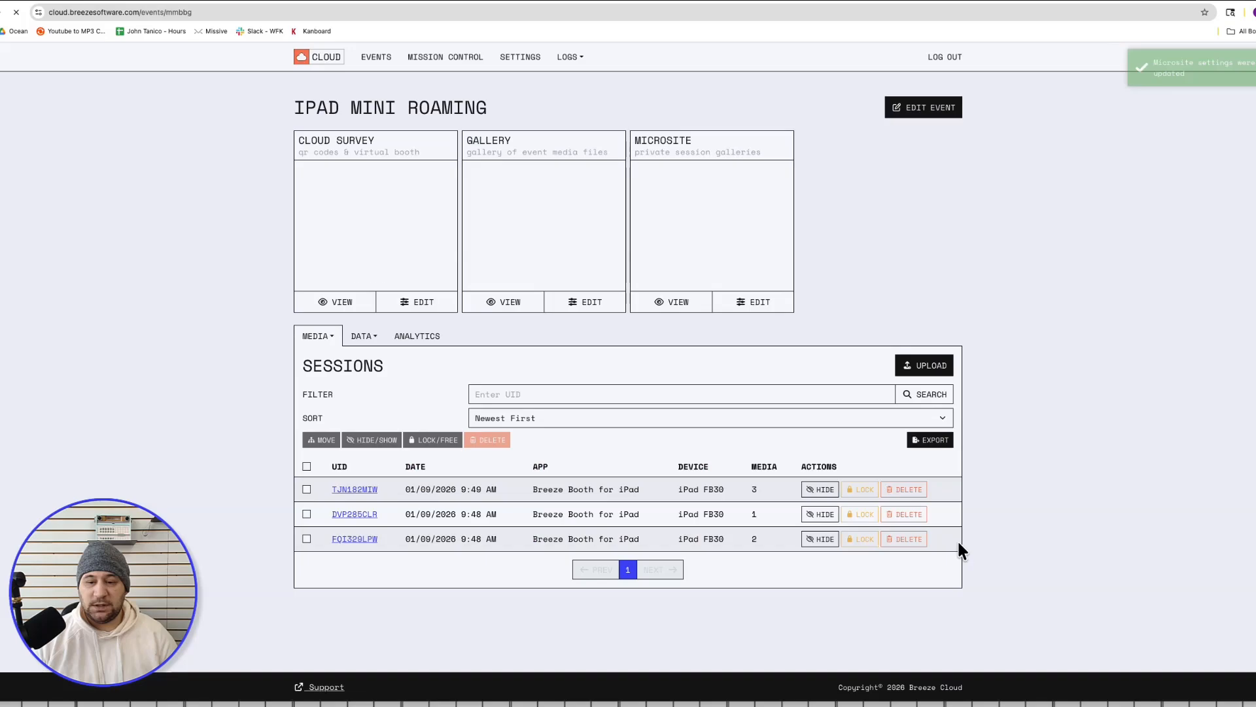
click(679, 302)
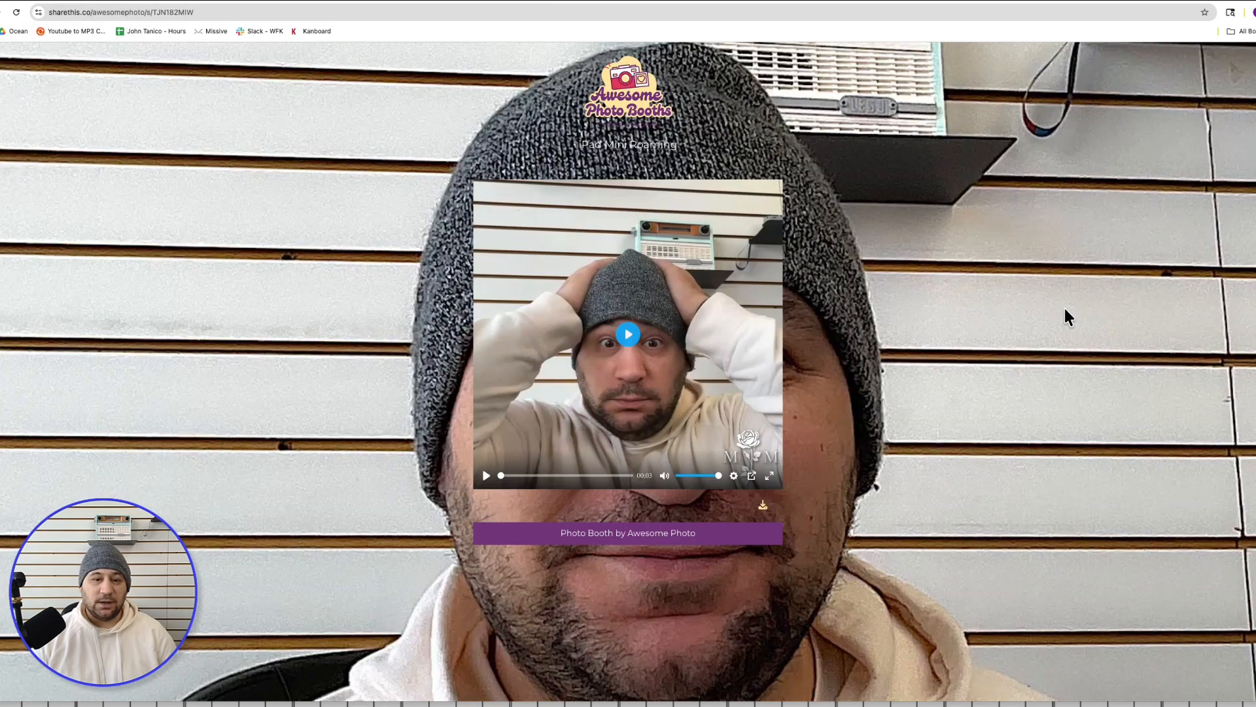
Step: Return to the event's microsite design, disable the dynamic background image, save and view the live microsite
click(619, 2)
click(751, 304)
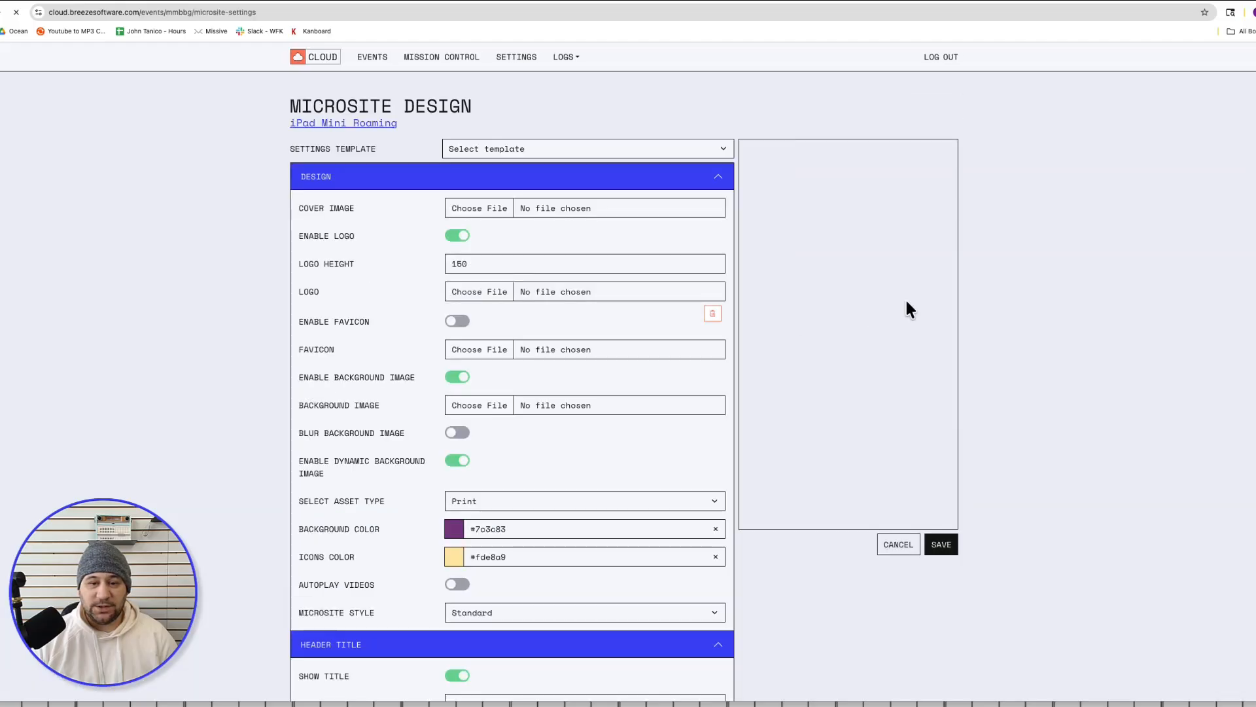
scroll(442, 446, down, 3)
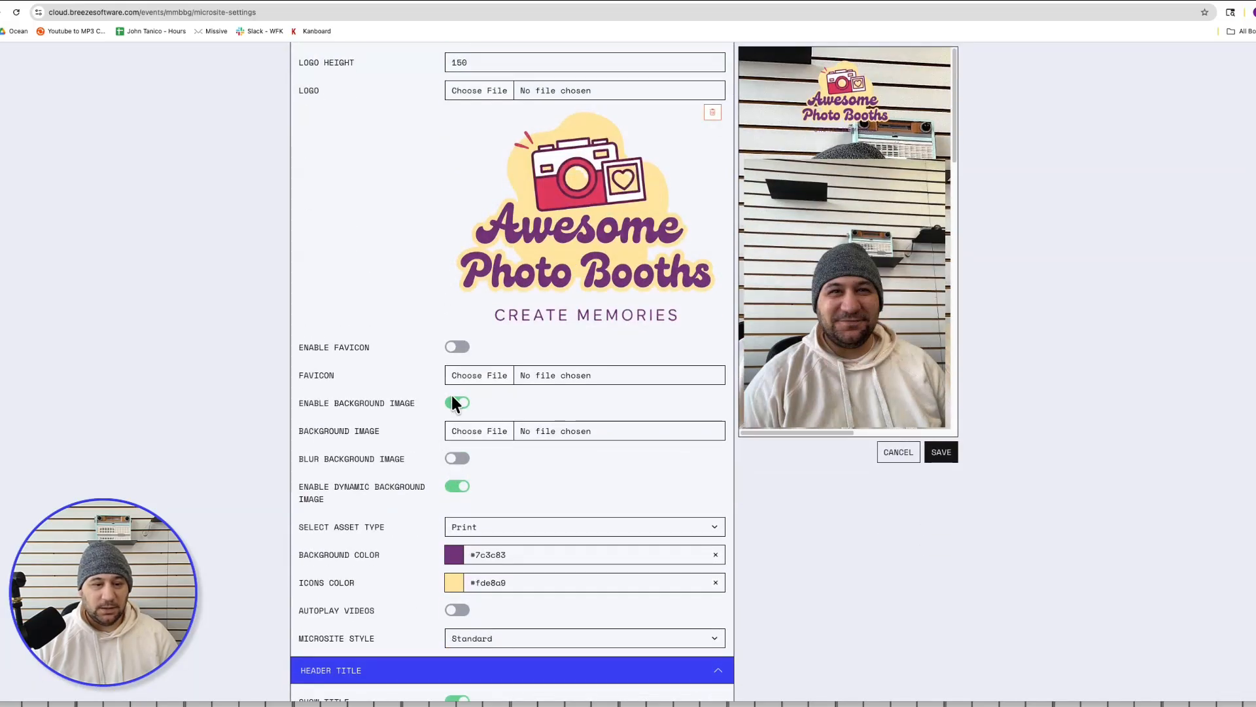
click(460, 488)
click(943, 456)
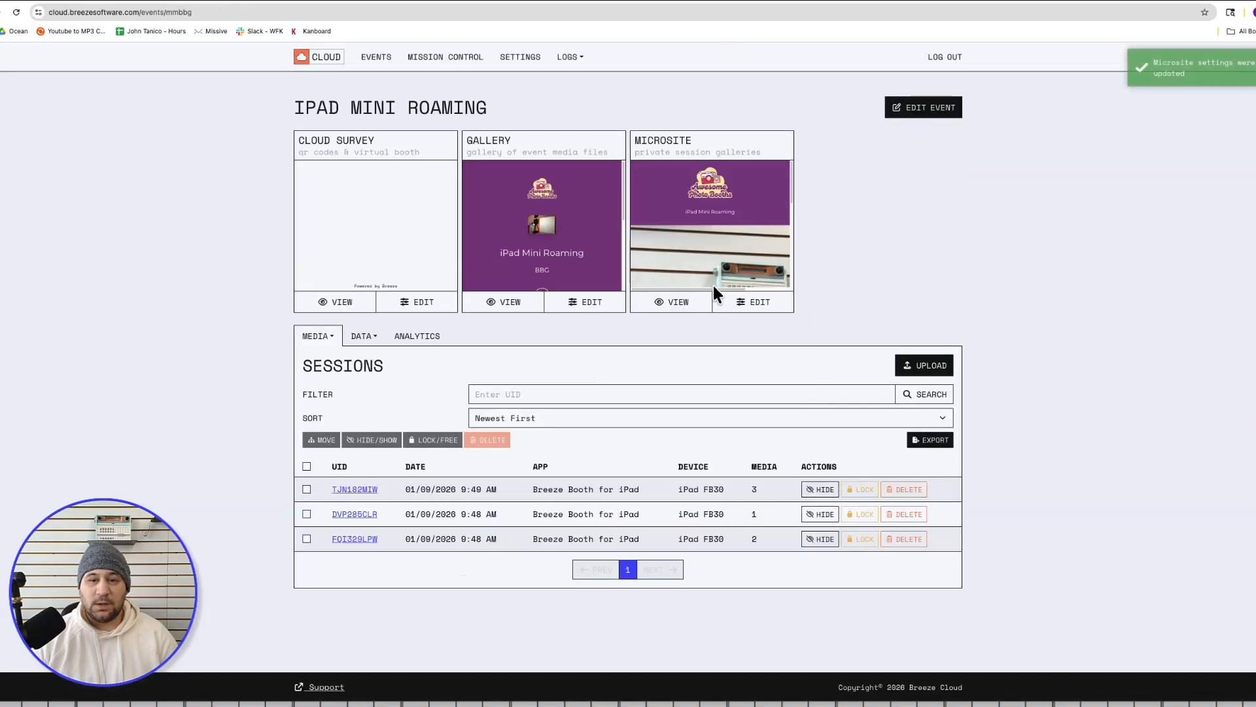
click(668, 301)
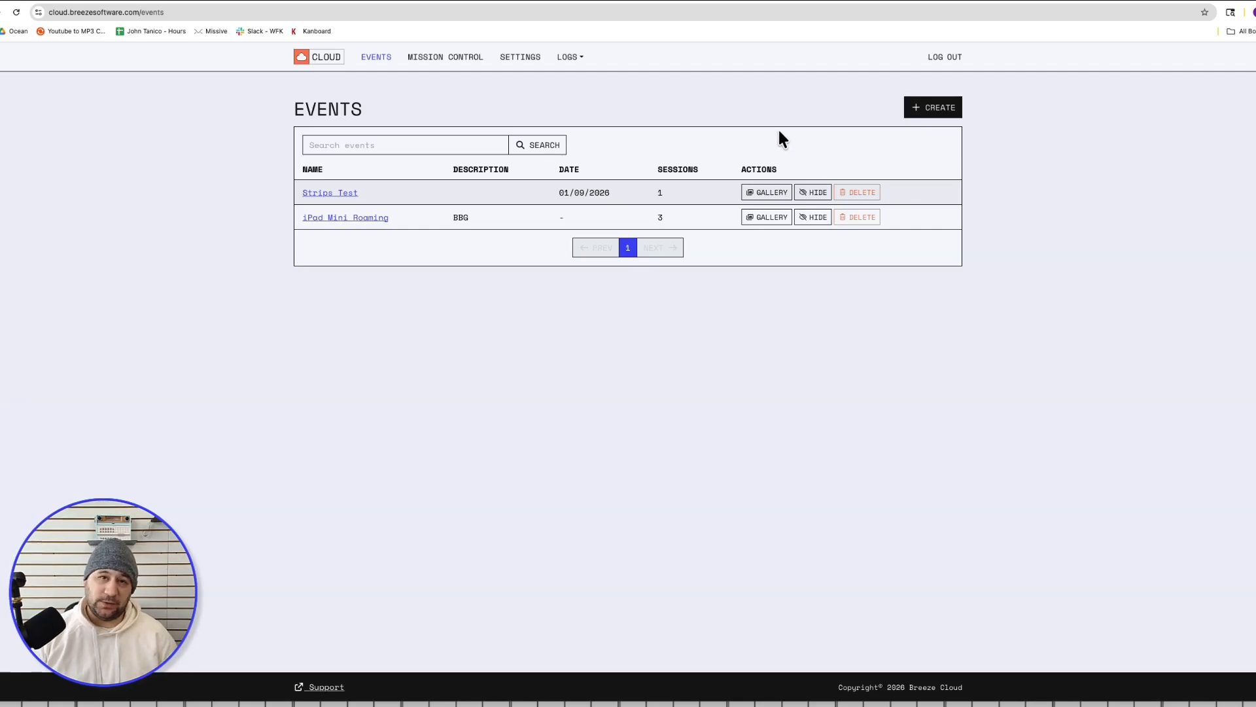
Step: Start a new event and name it with the couple's first names in possessive form followed by "Wedding"
click(932, 119)
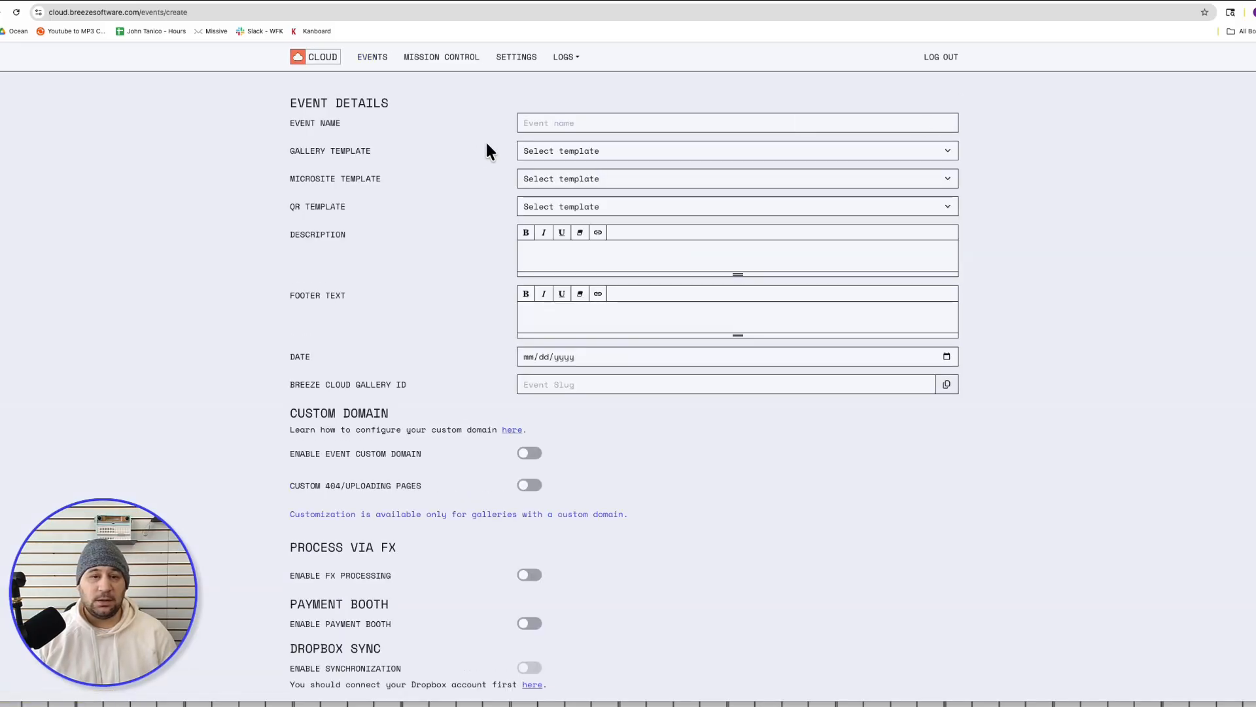
click(574, 127)
text(Michell)
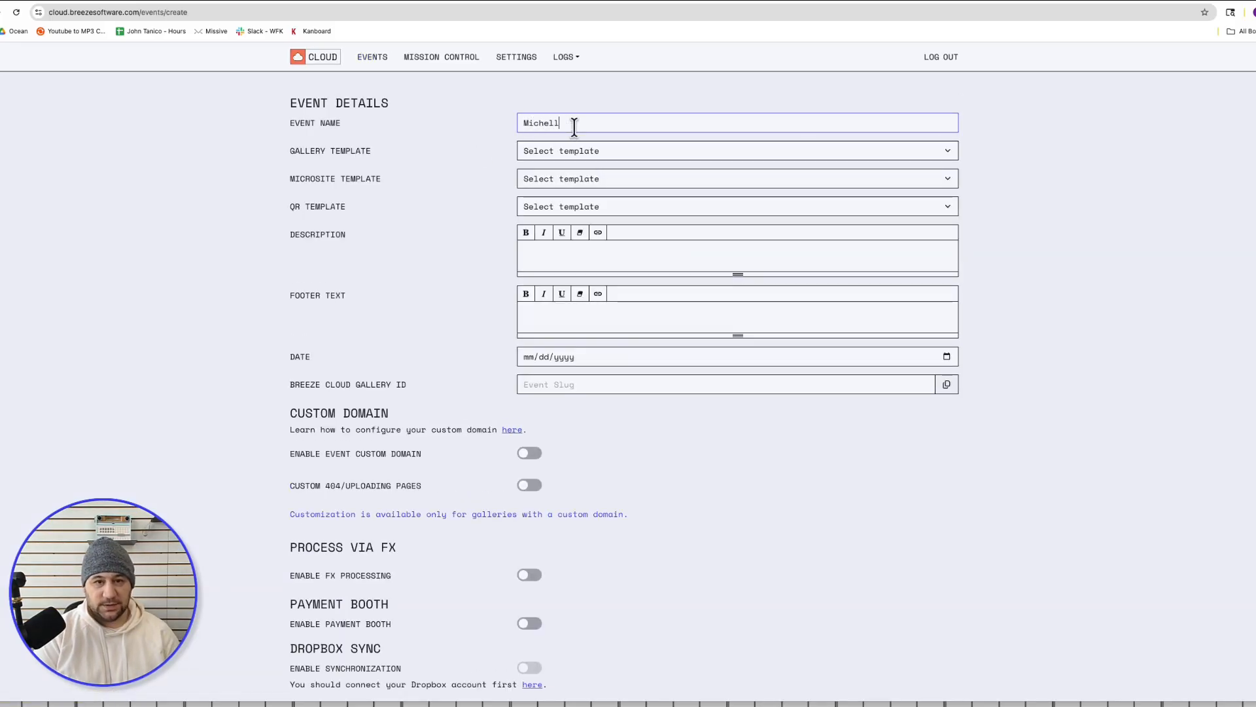
text(e & Micha)
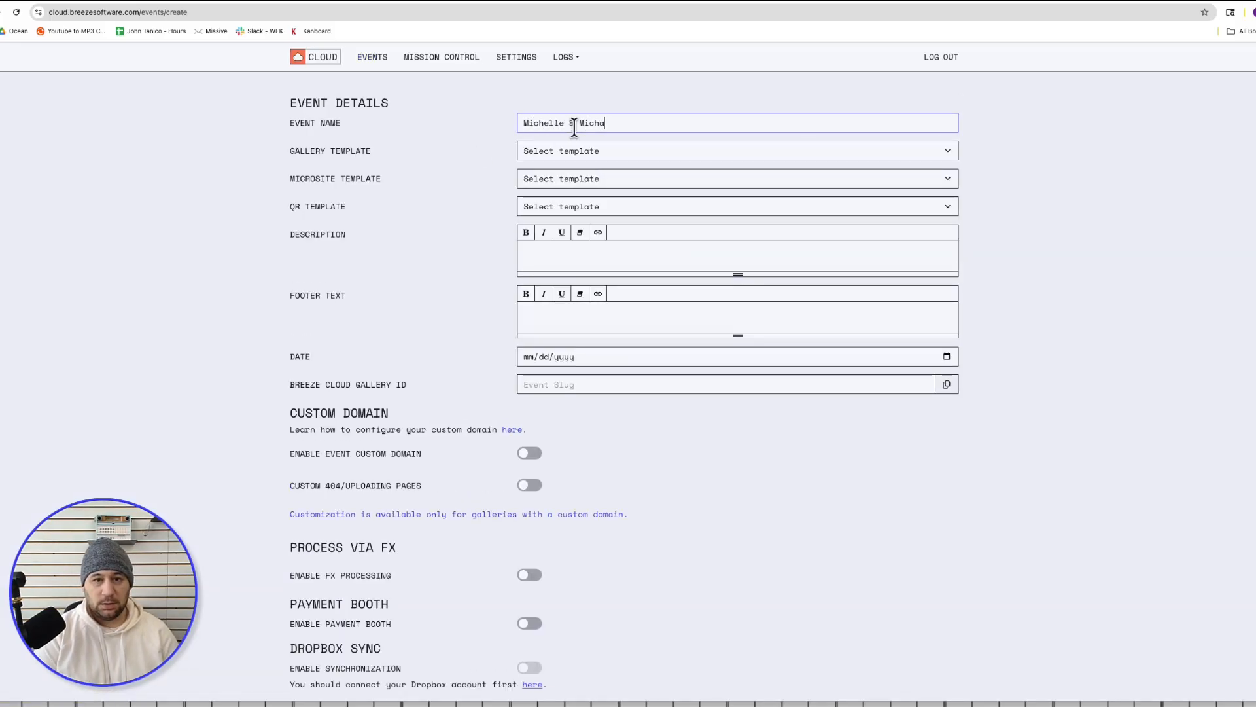
text(el's )
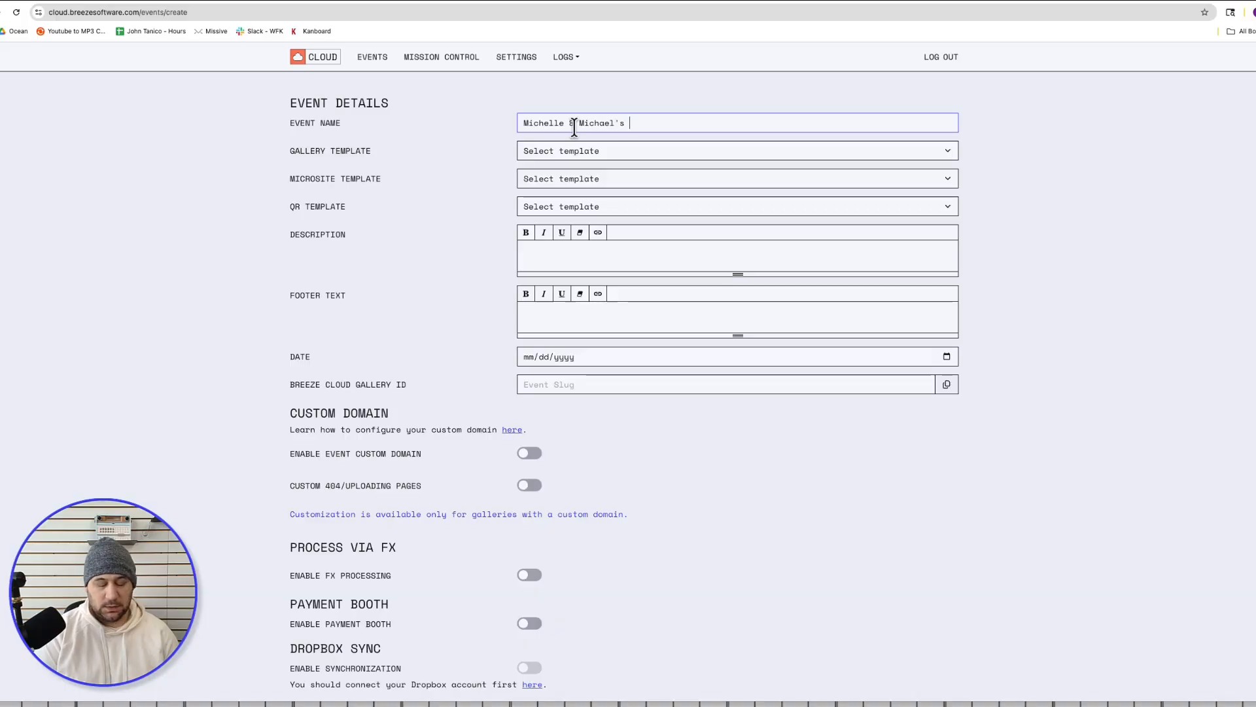
text(Wedding)
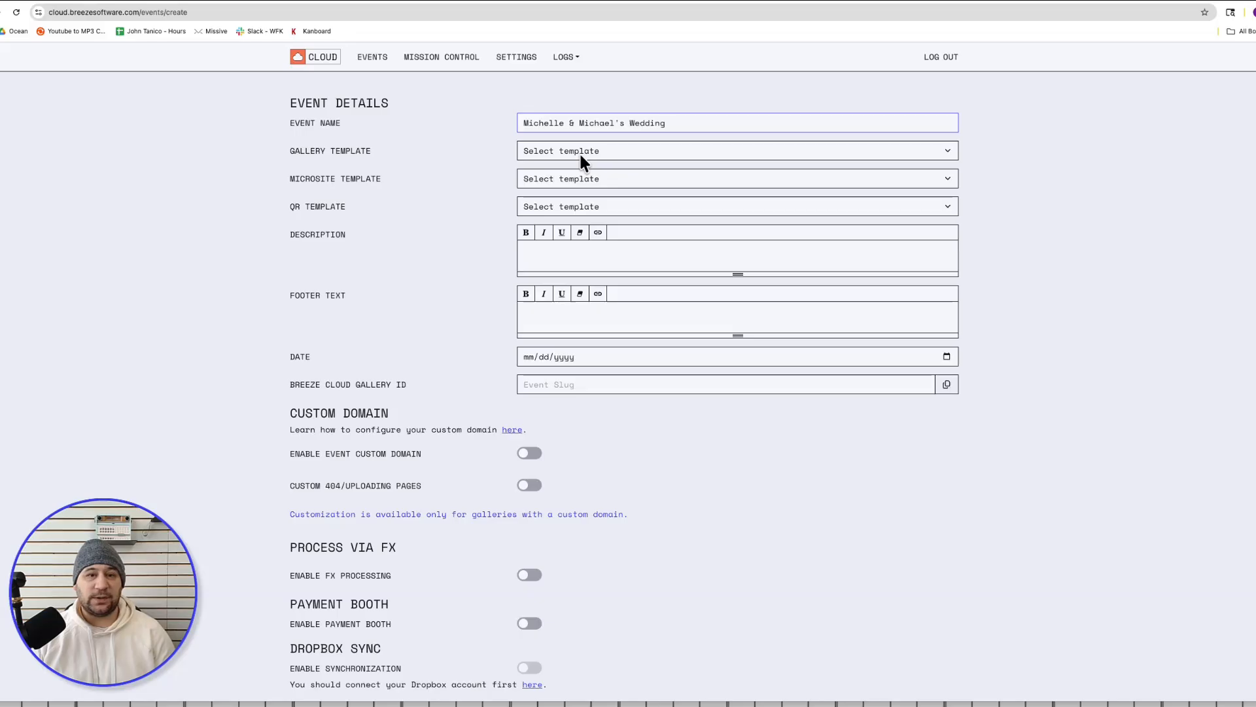
Step: Assign the "Awesome Gallery 02" gallery template and the "Awesome Microsite 02" microsite template to the new event
click(579, 152)
click(578, 192)
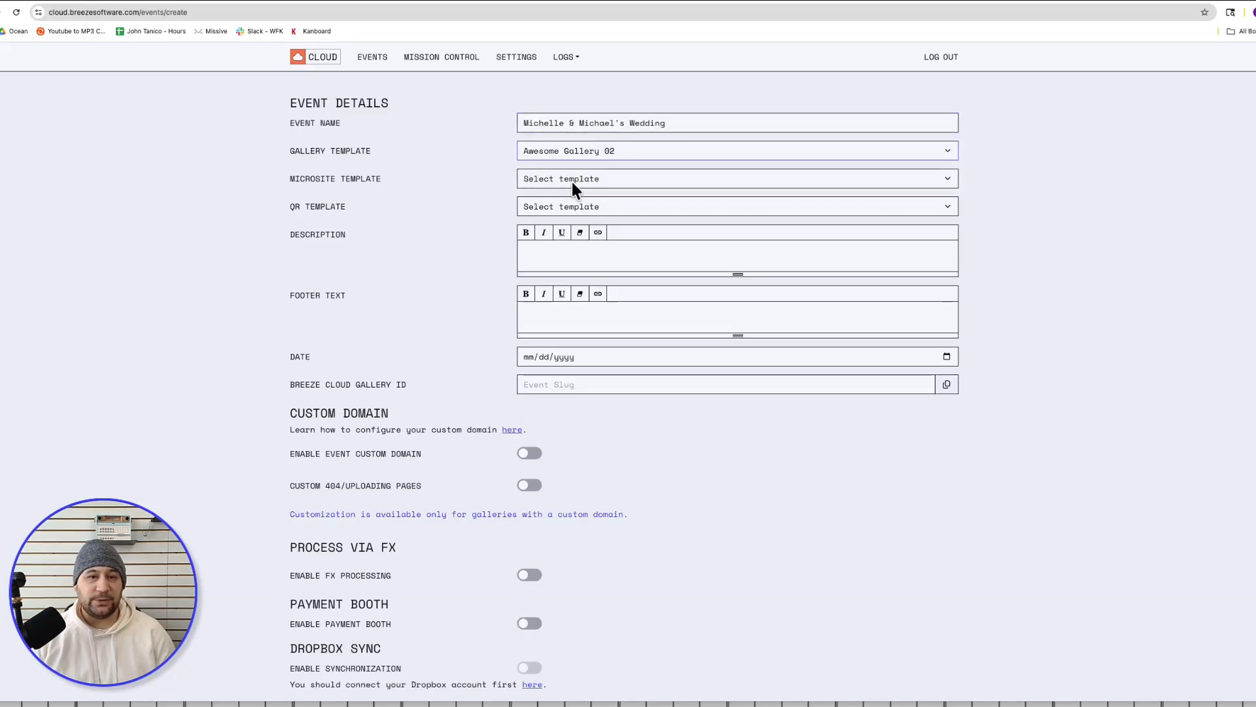
click(552, 180)
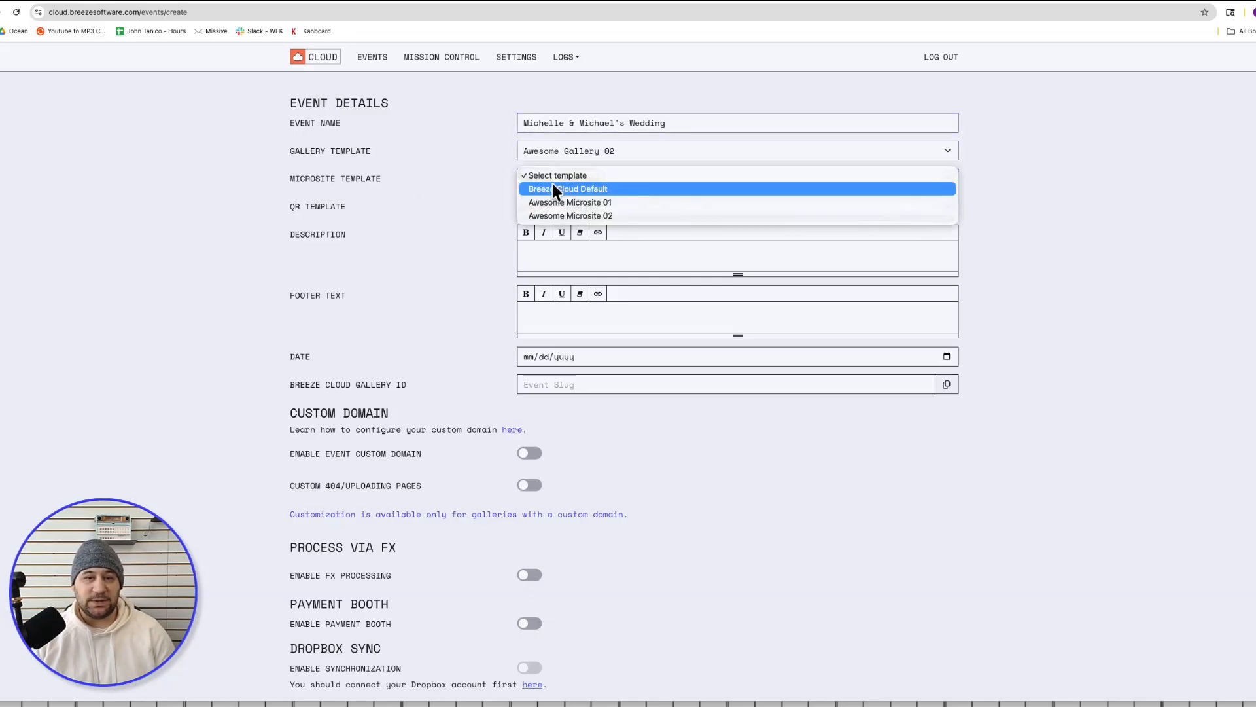
click(567, 217)
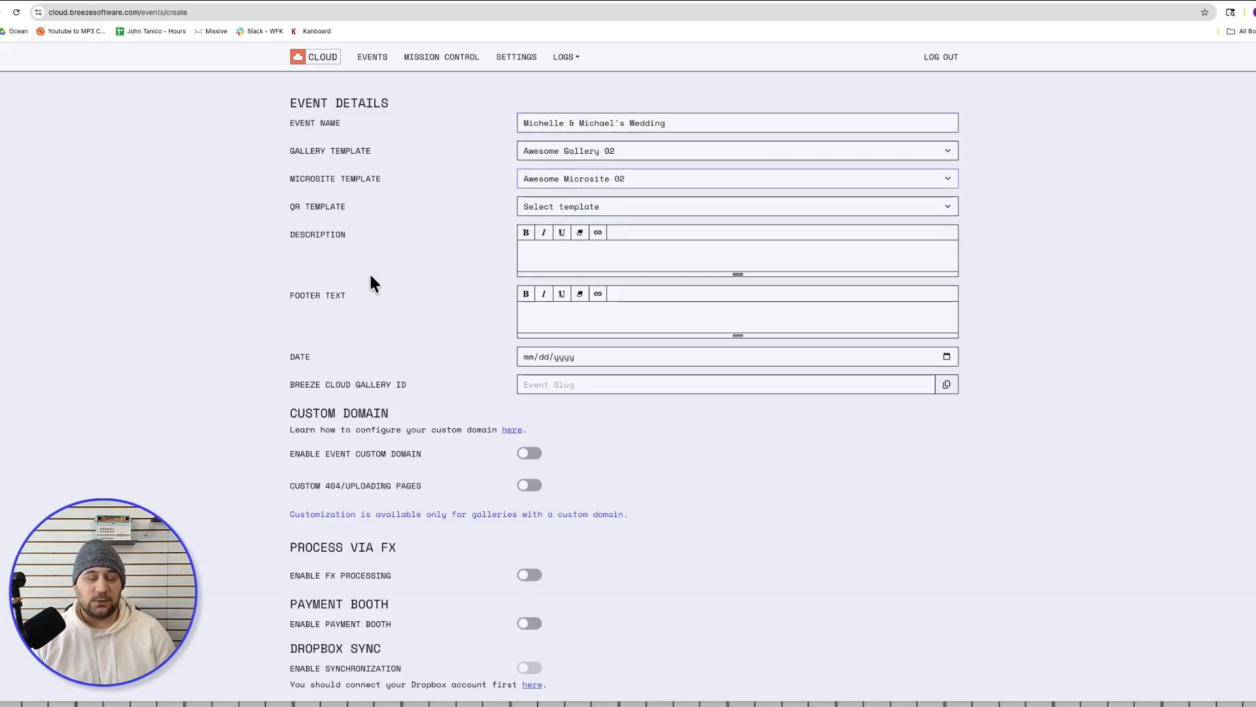
Step: Fill in the event description with "Photos from", the couple's first names in possessive form and "Awesome Wedding!"
click(584, 258)
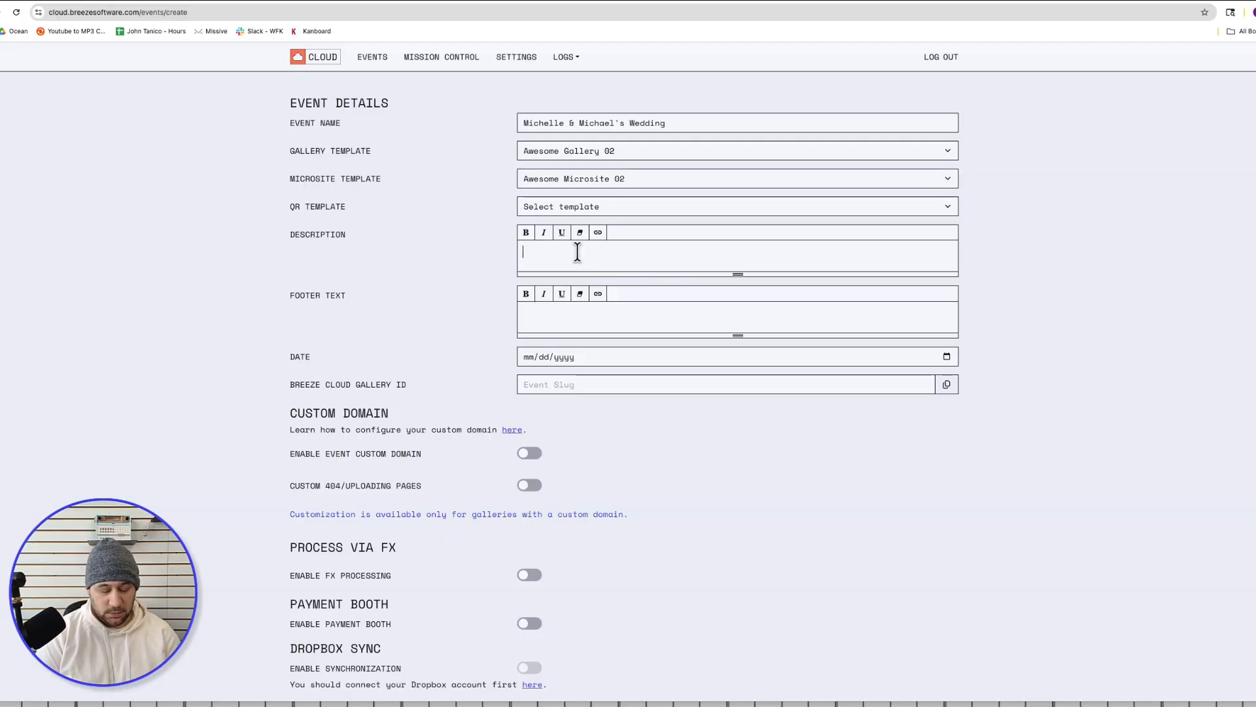
text(Photos )
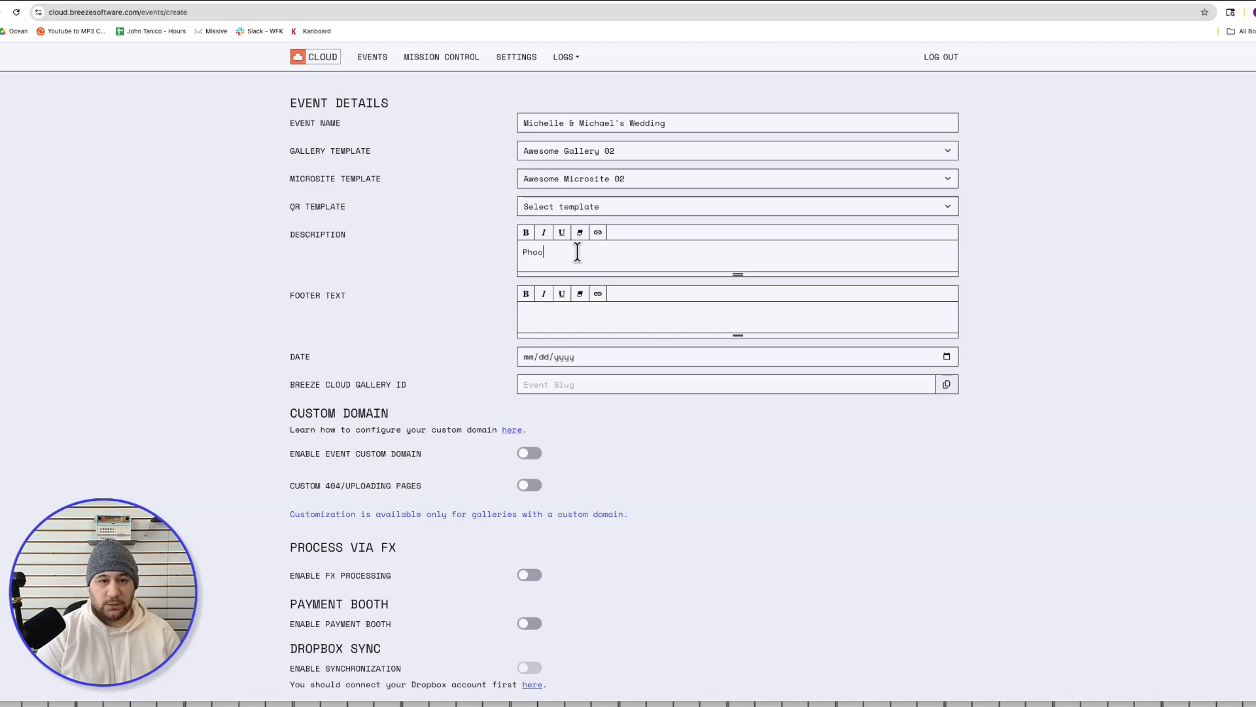
text(from Michelle)
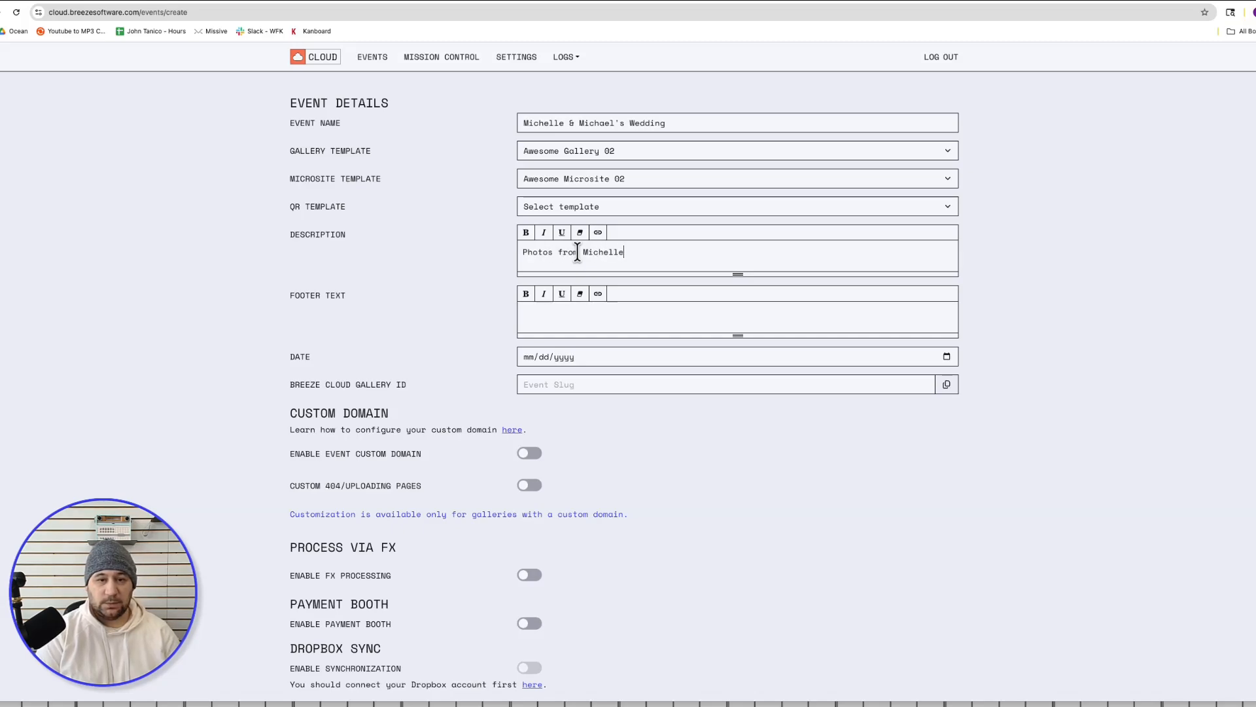
text( & Michae)
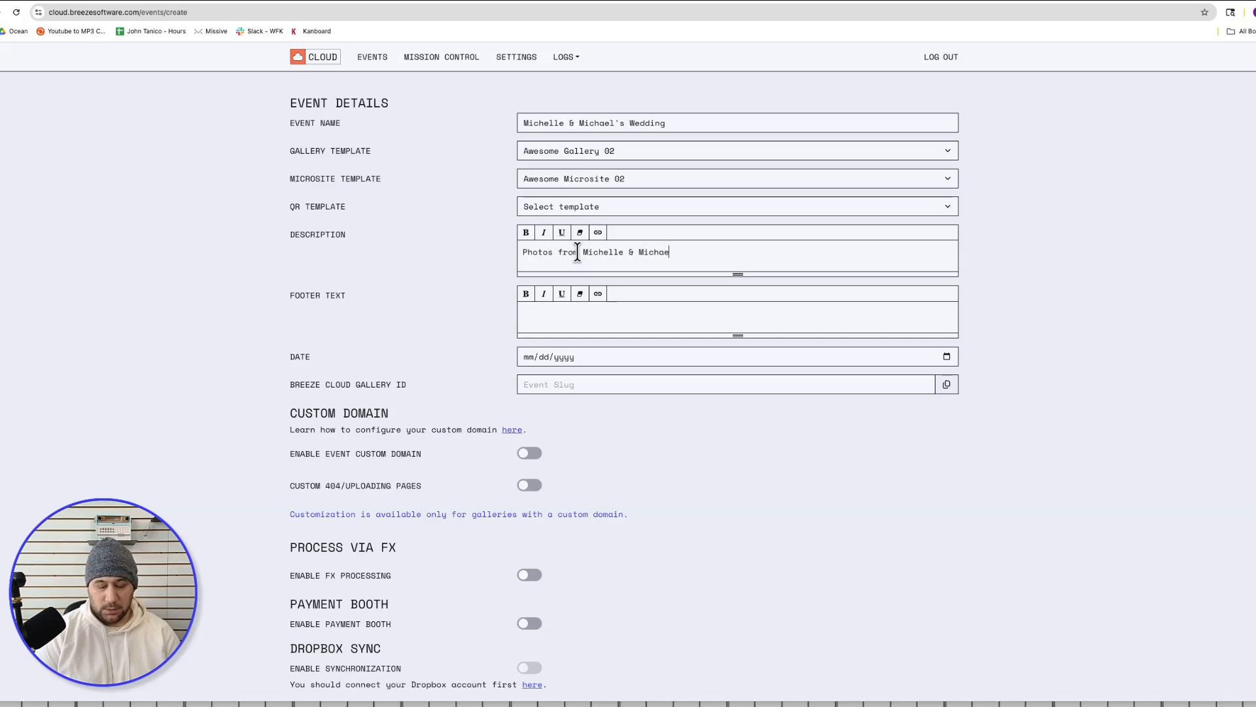
text(l's A)
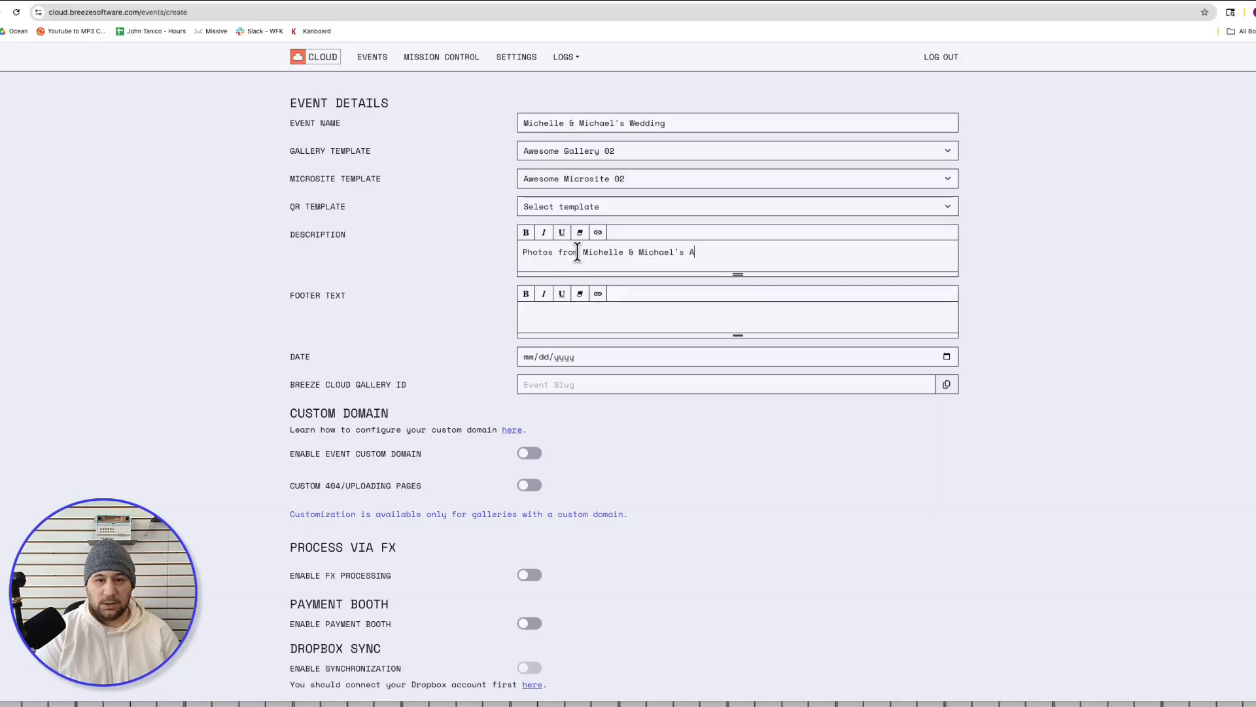
text(wesome Wedding!)
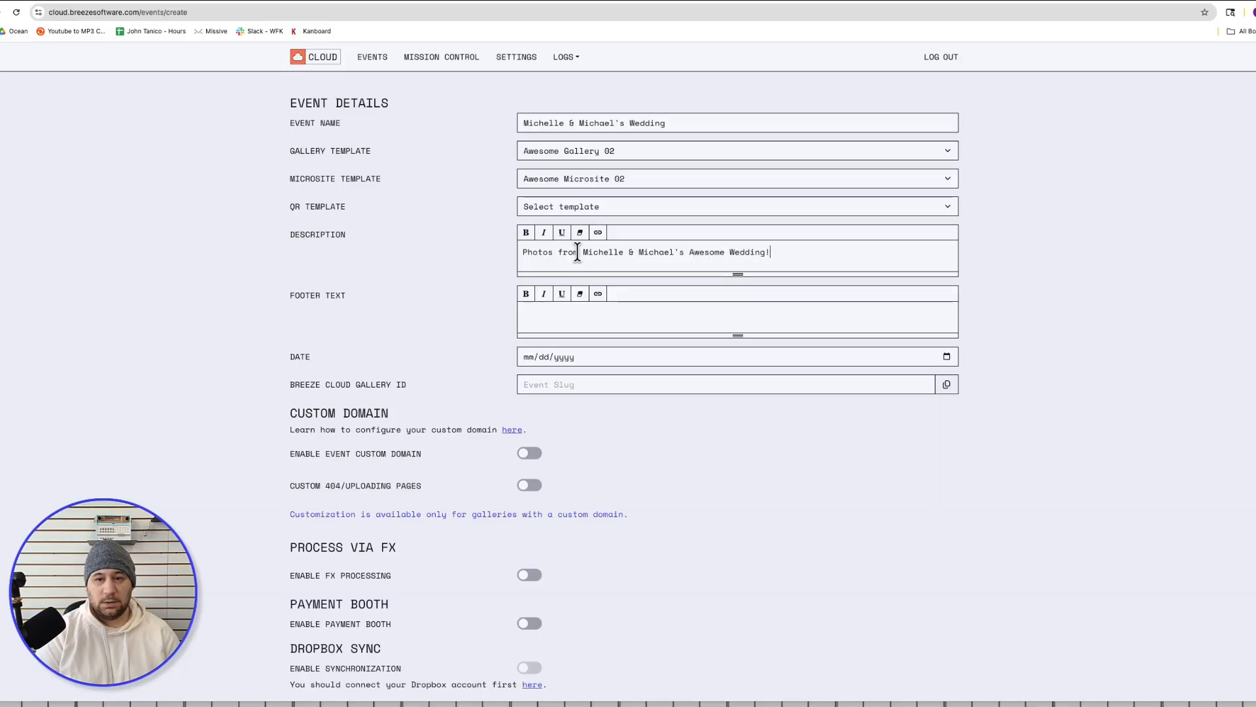
Step: Set the footer text to "Photo Booth by Awesome Photo." and the event date to 01/09/2026
text(Pho)
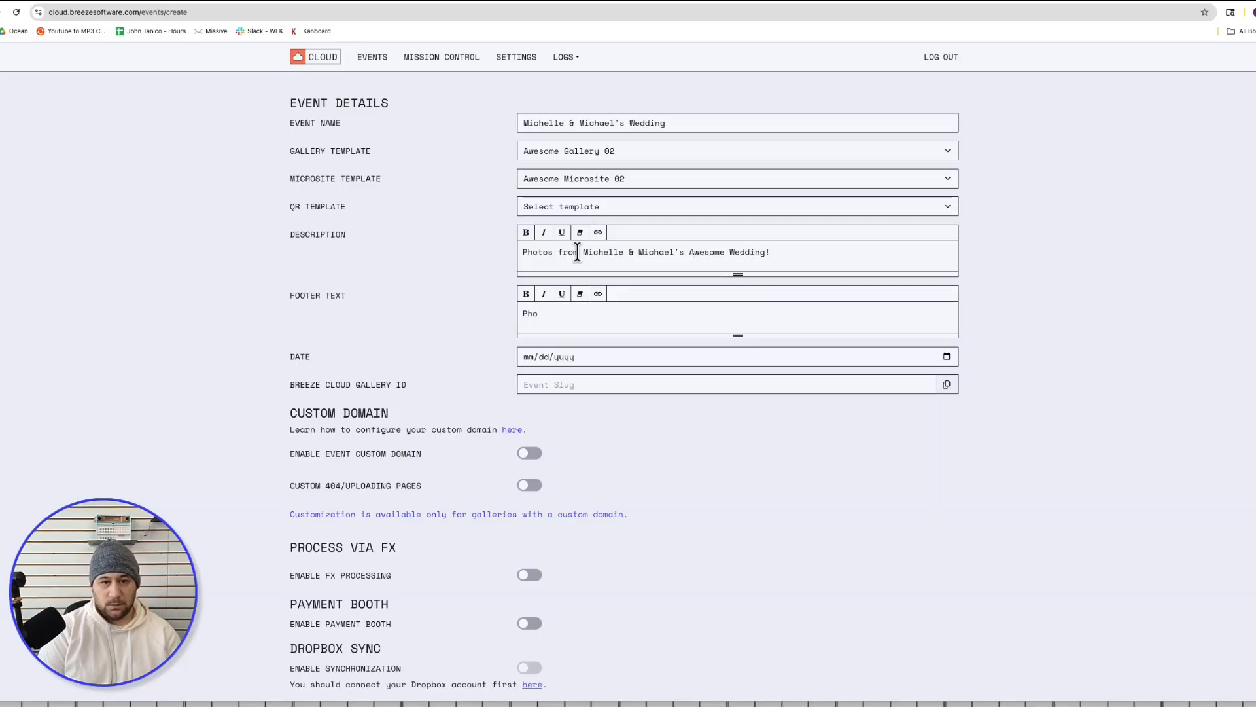
text(to Booth by A)
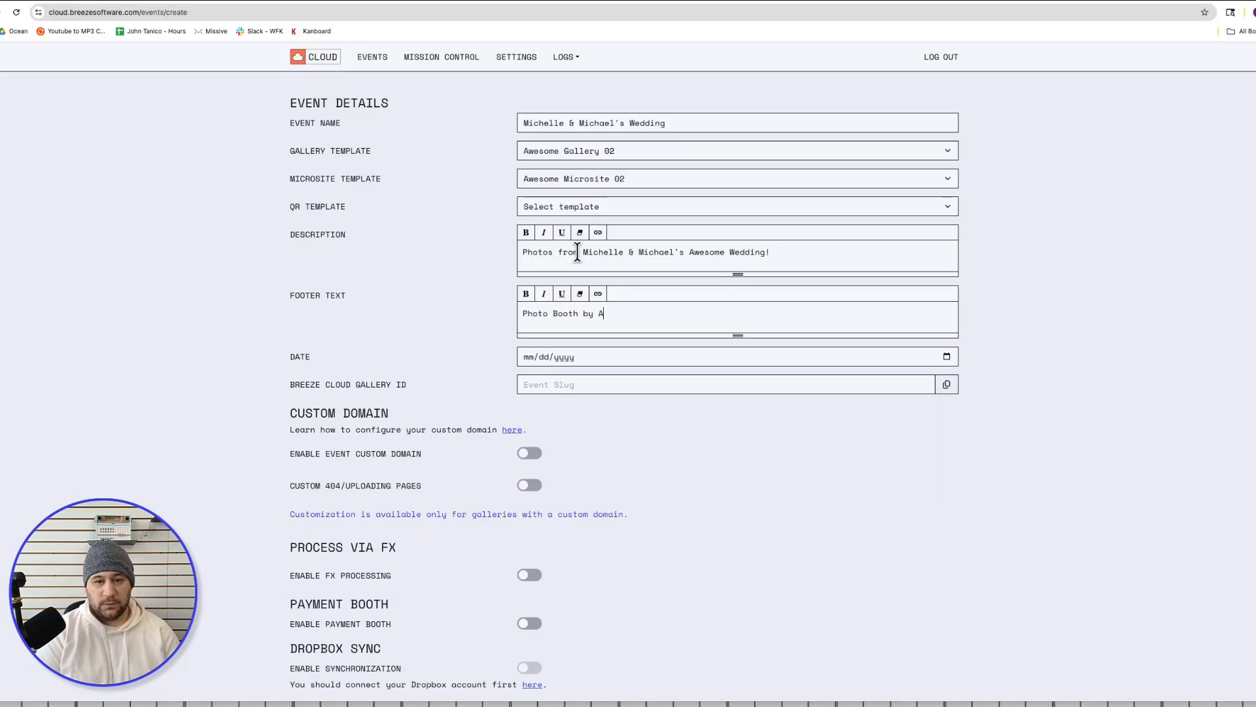
text(wesome Photo.)
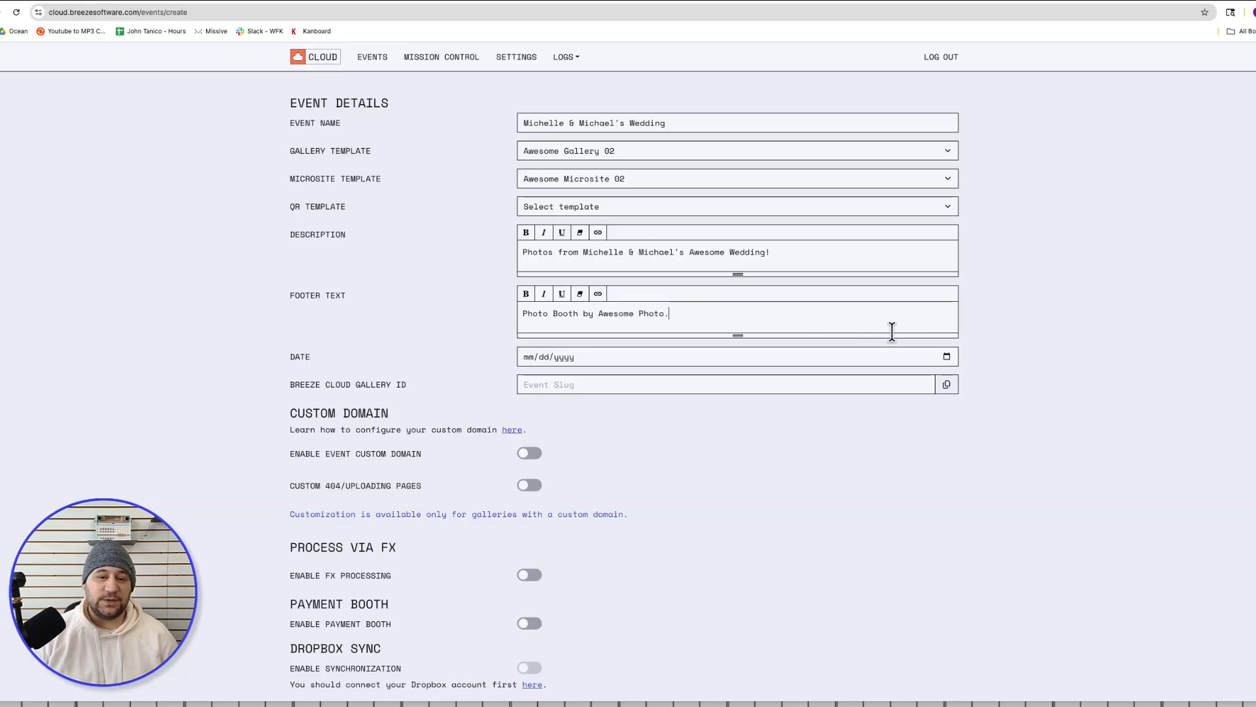
click(947, 357)
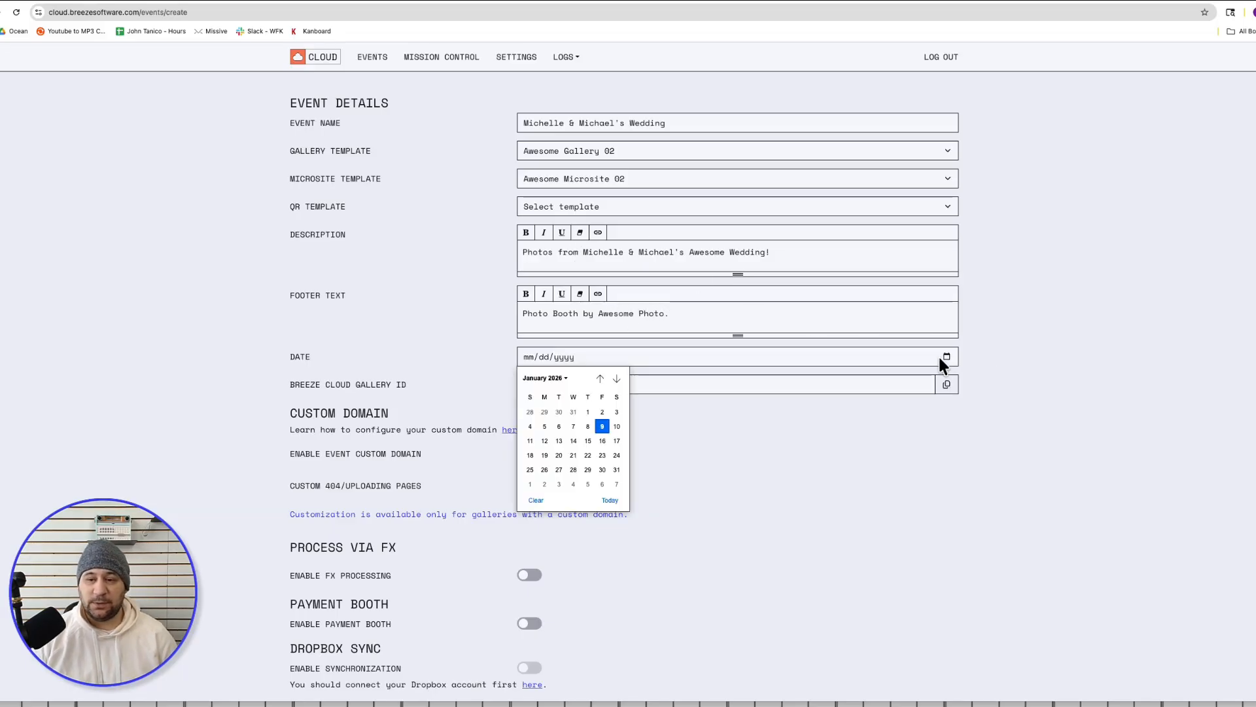
click(606, 428)
Step: Set the Breeze Cloud gallery ID to the first name that begins the event name, in lowercase
drag(417, 388, 350, 385)
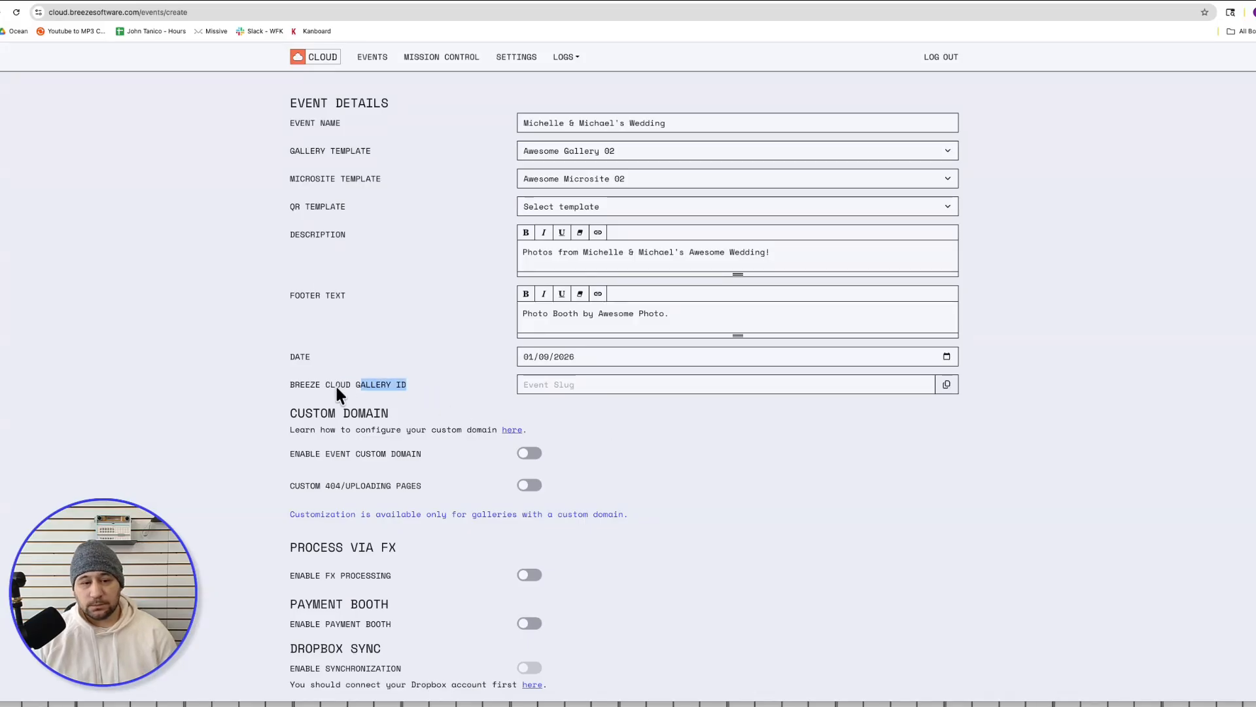
click(327, 387)
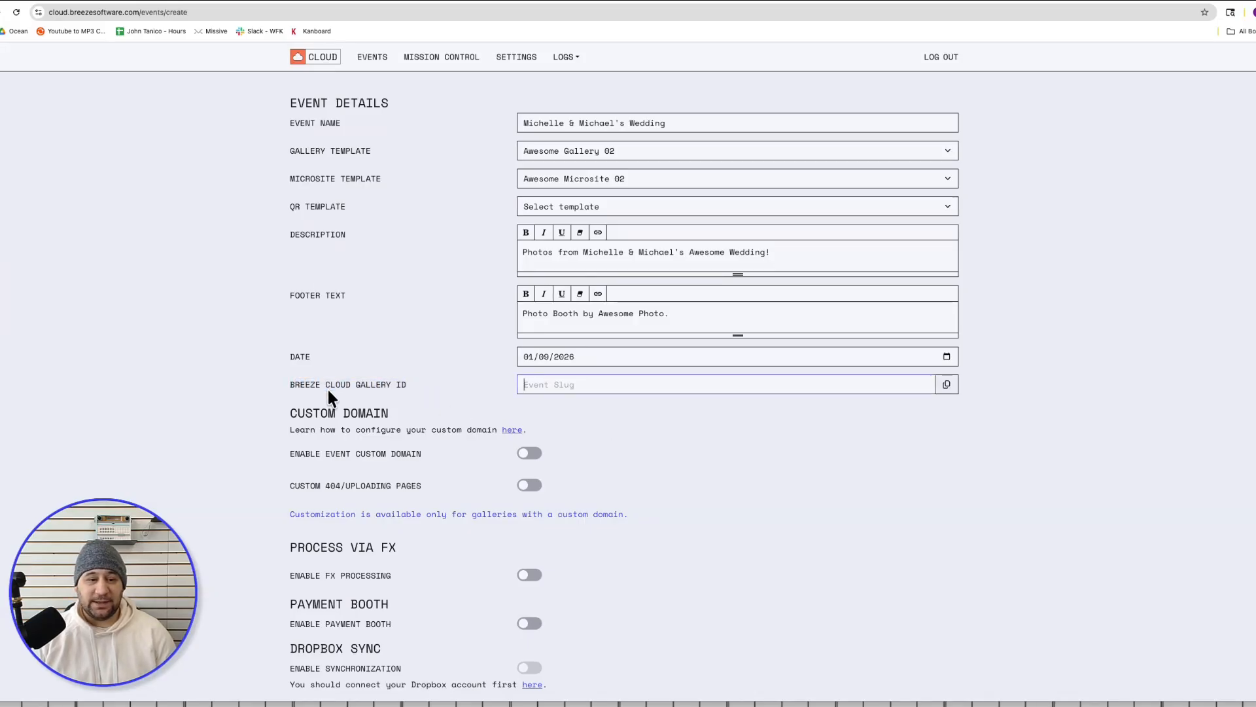
click(571, 390)
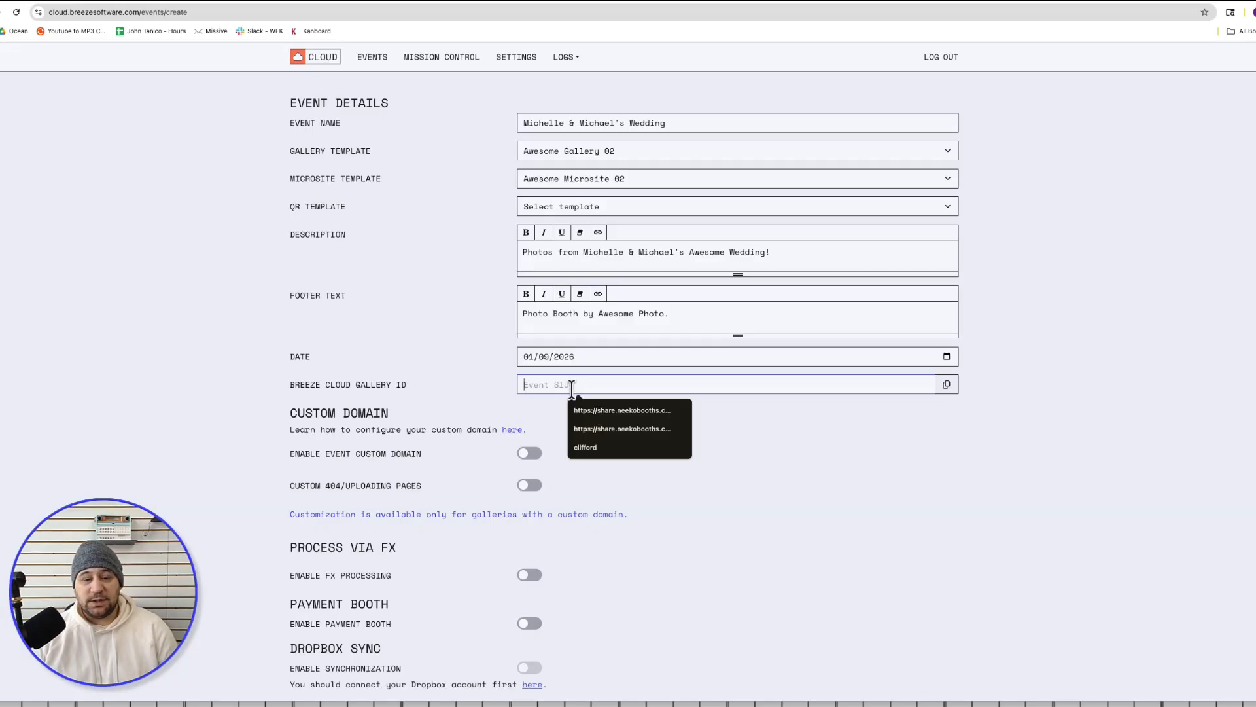
click(823, 450)
click(557, 387)
text(michelle)
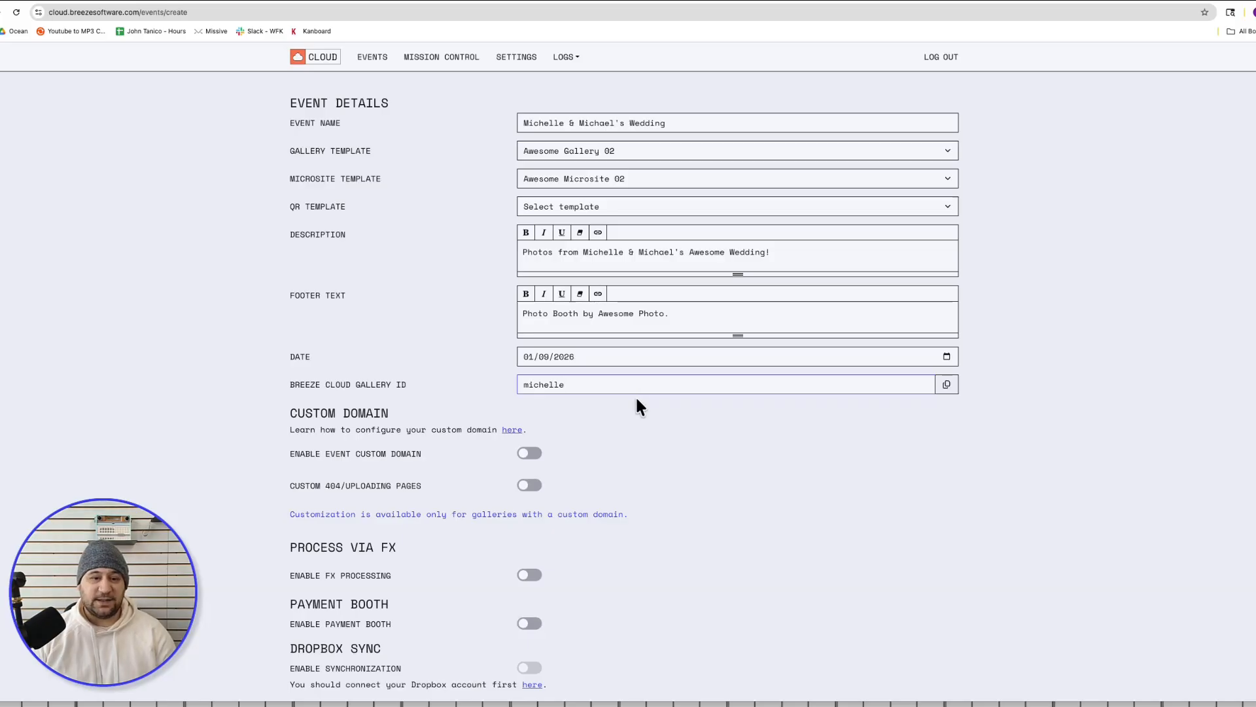
Step: Delete the empty Webhook 1 entry and save the new event
scroll(723, 418, down, 4)
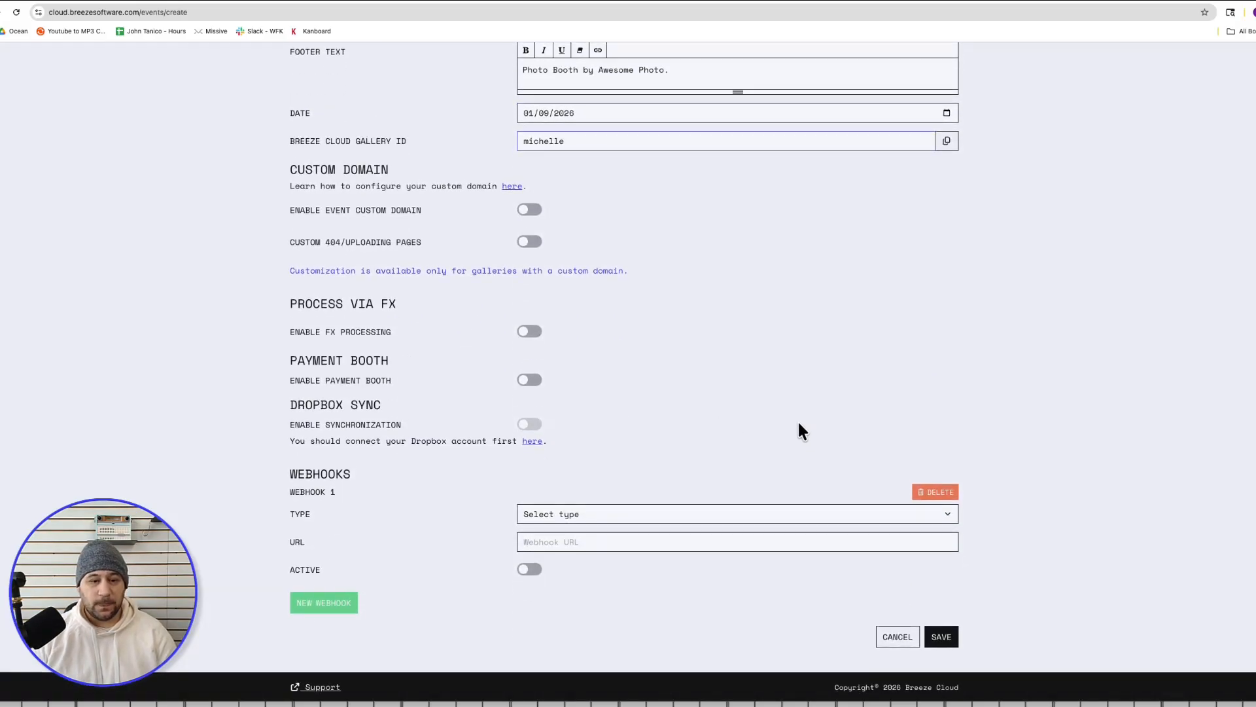
click(941, 492)
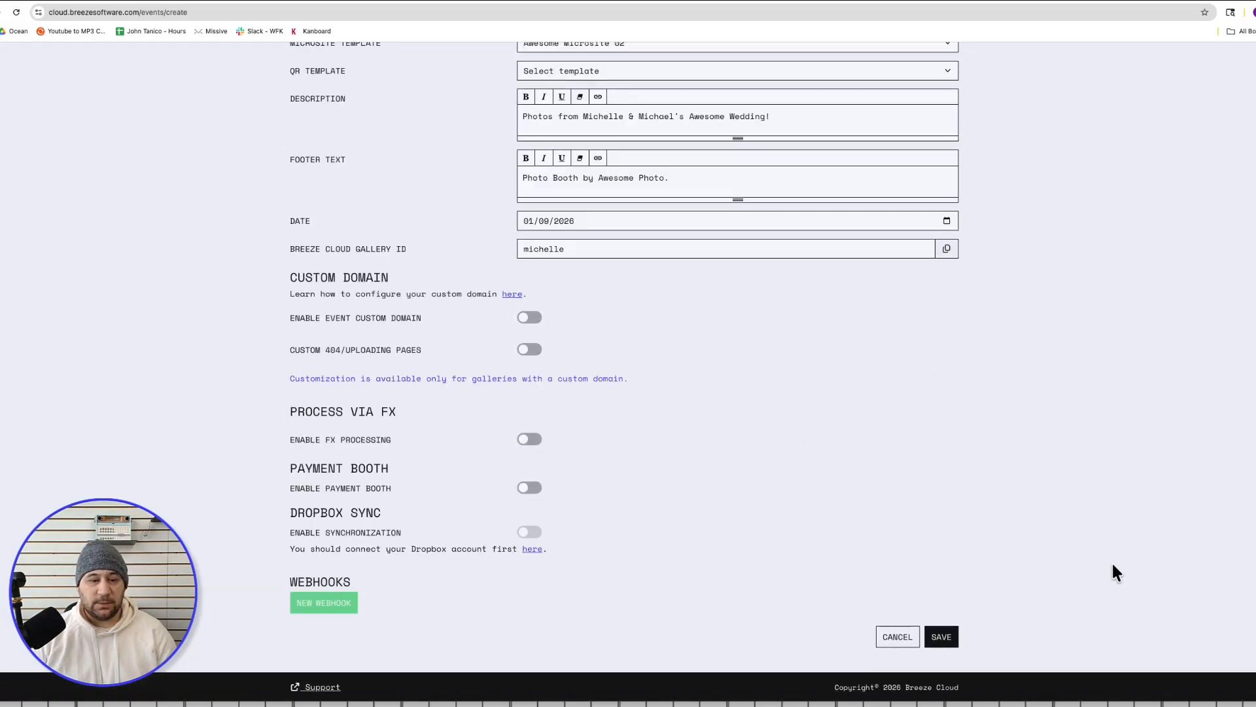
click(941, 637)
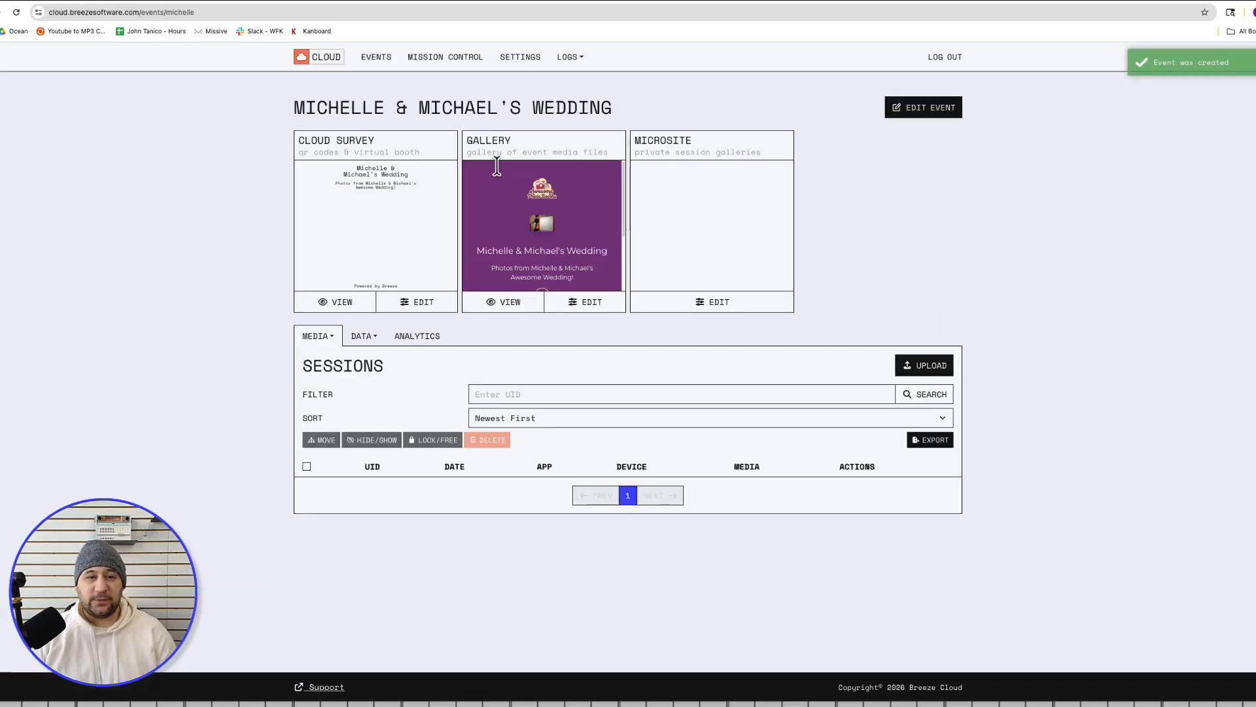
Step: View the new wedding event's public gallery and check its header title, description and footer text
click(508, 305)
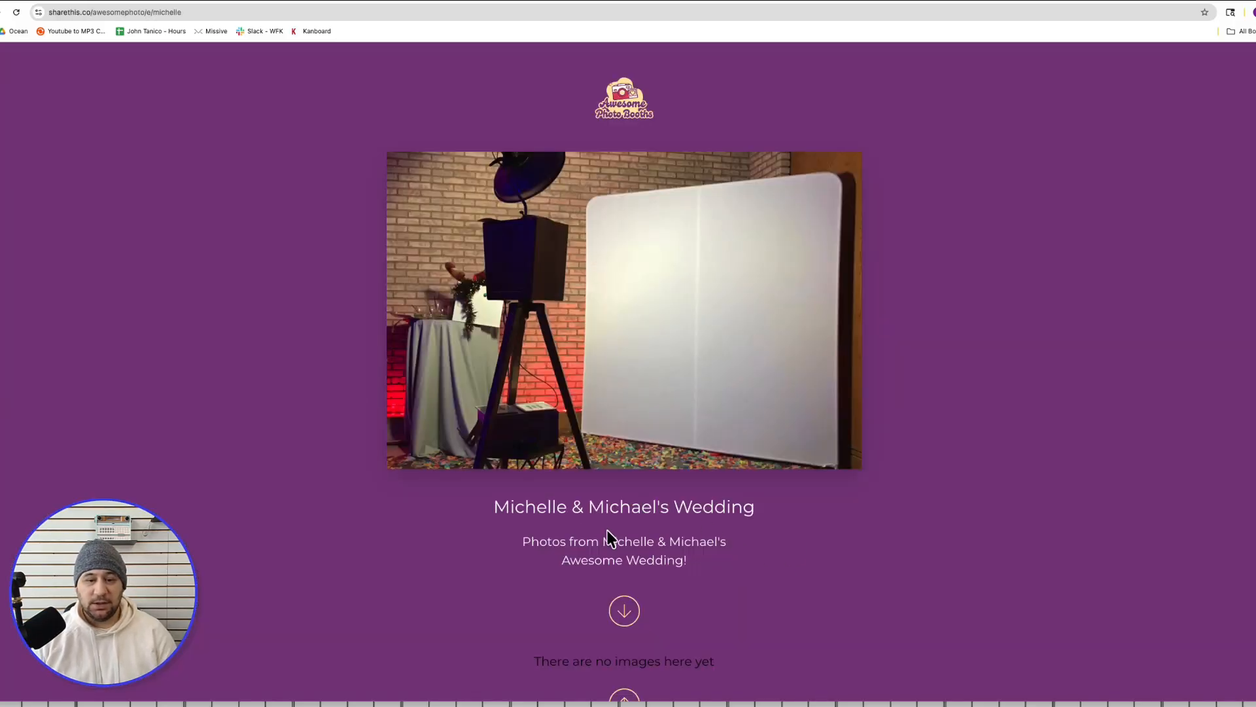
drag(552, 511, 655, 549)
click(679, 557)
scroll(748, 550, down, 1)
scroll(751, 556, down, 3)
click(756, 557)
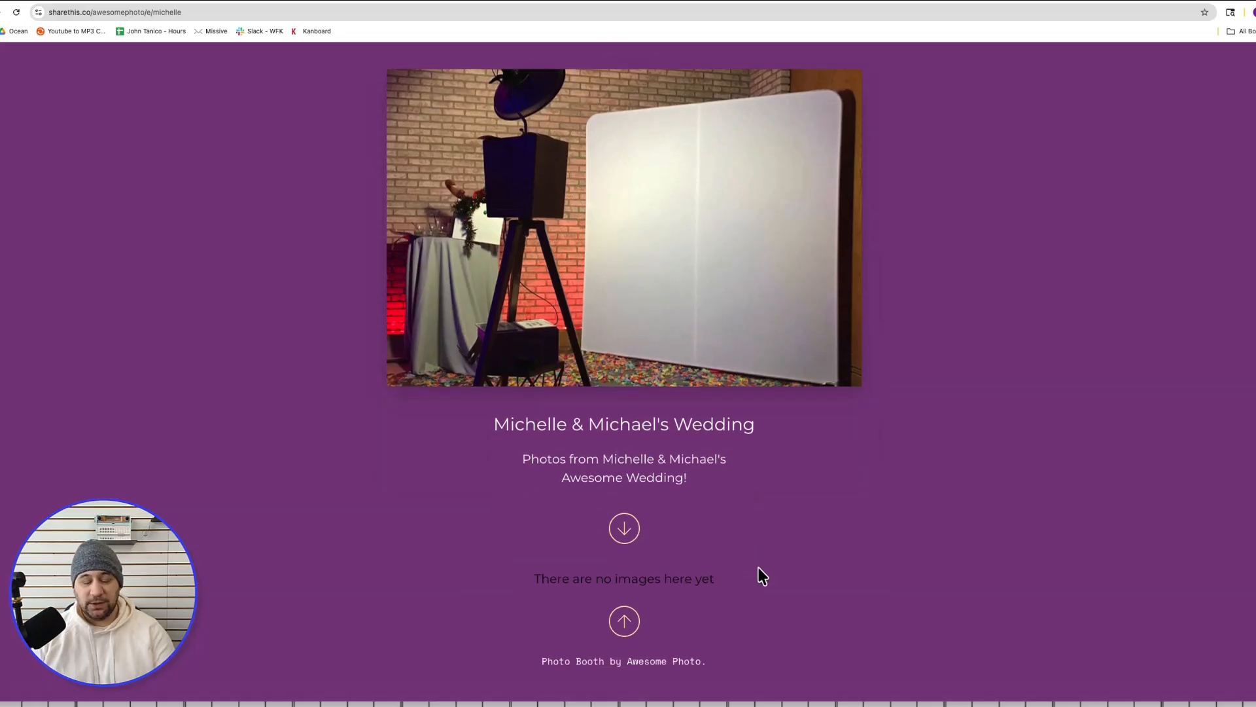
scroll(756, 572, up, 3)
click(678, 0)
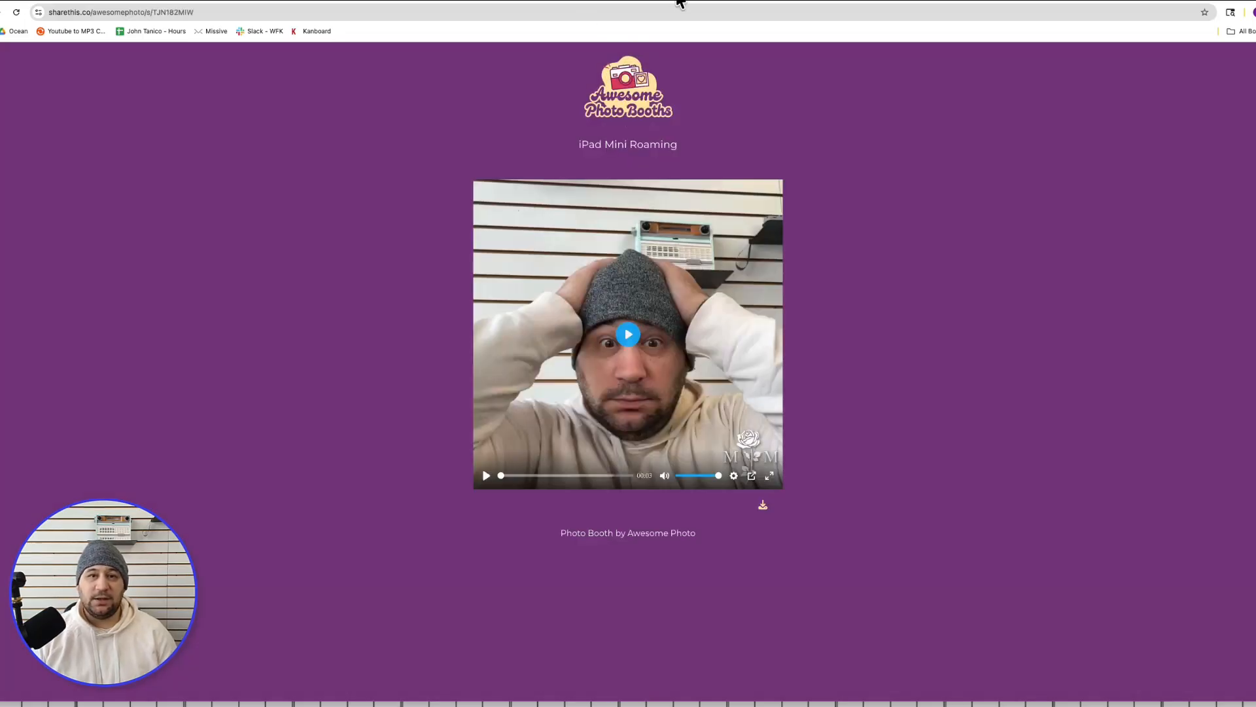
click(458, 2)
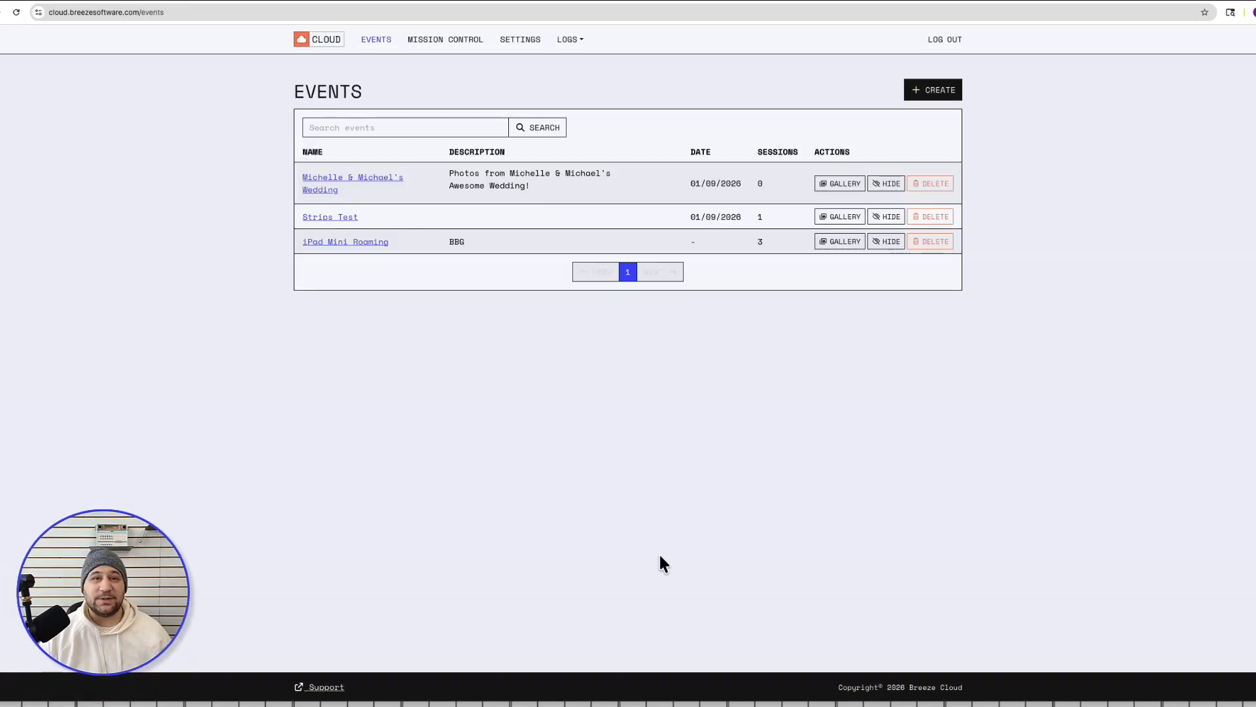
Step: Apply the Awesome Gallery 01 template to the Strips Test event's gallery design and save it
click(328, 218)
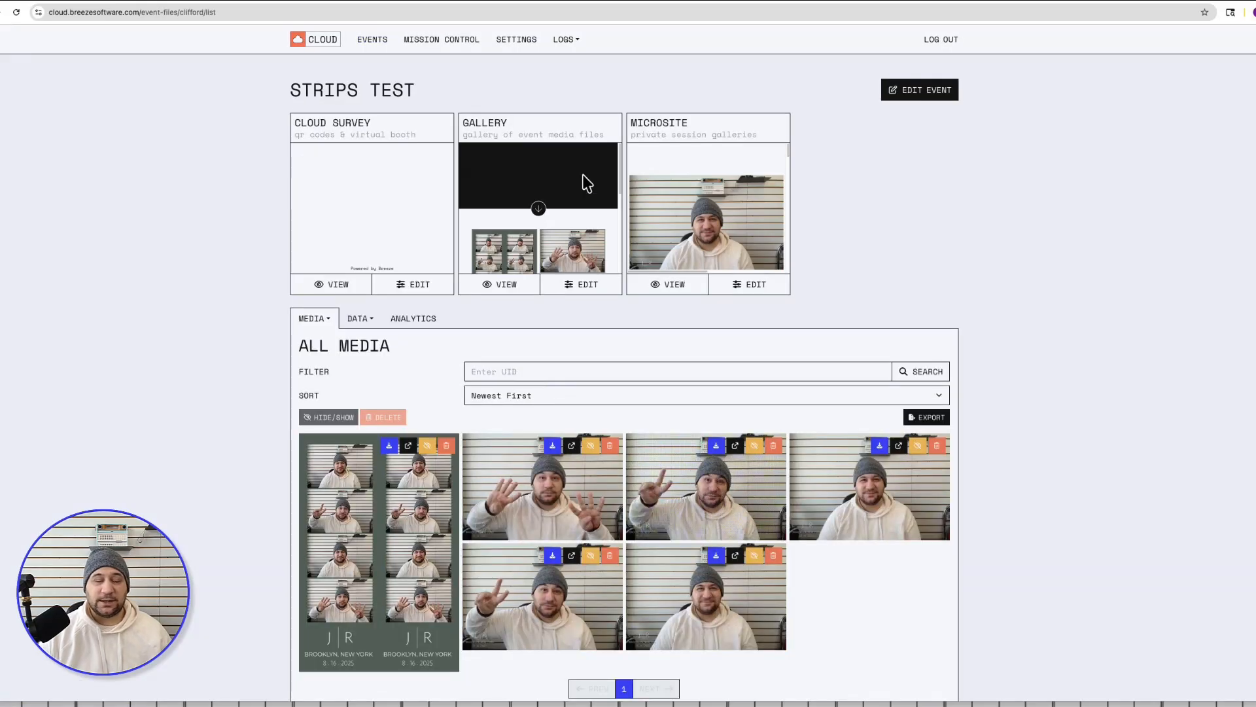
click(584, 288)
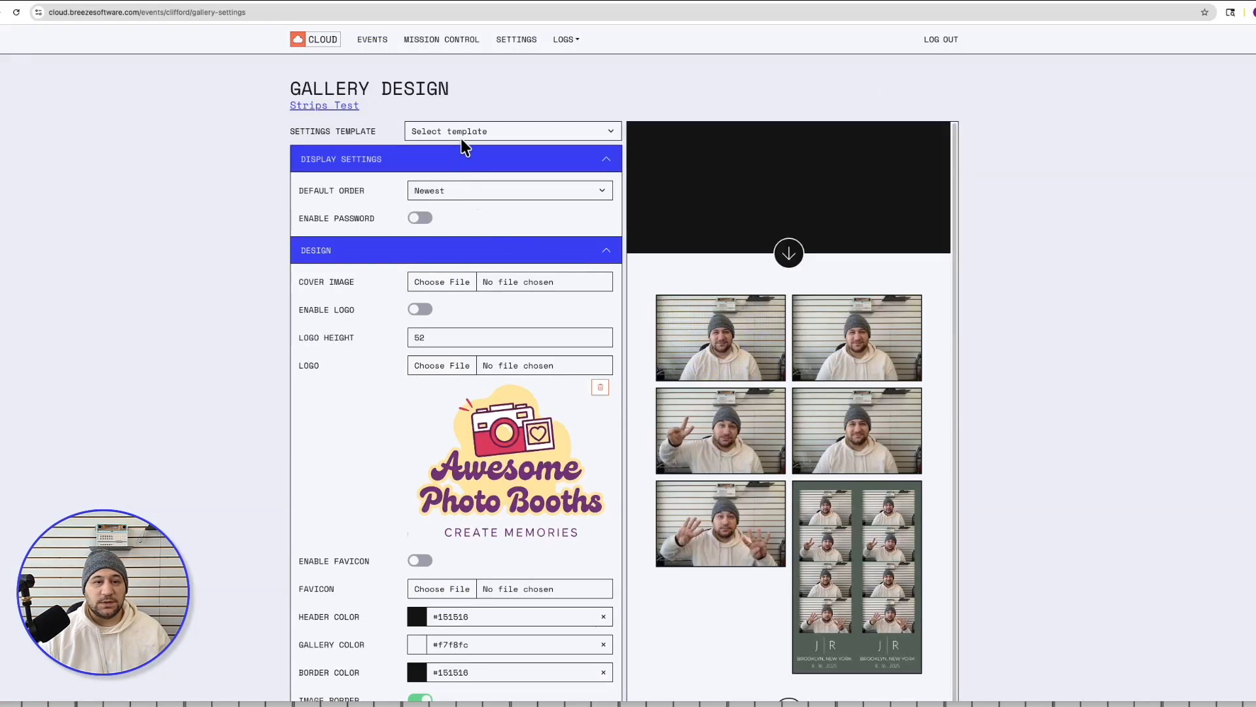
click(461, 134)
click(457, 155)
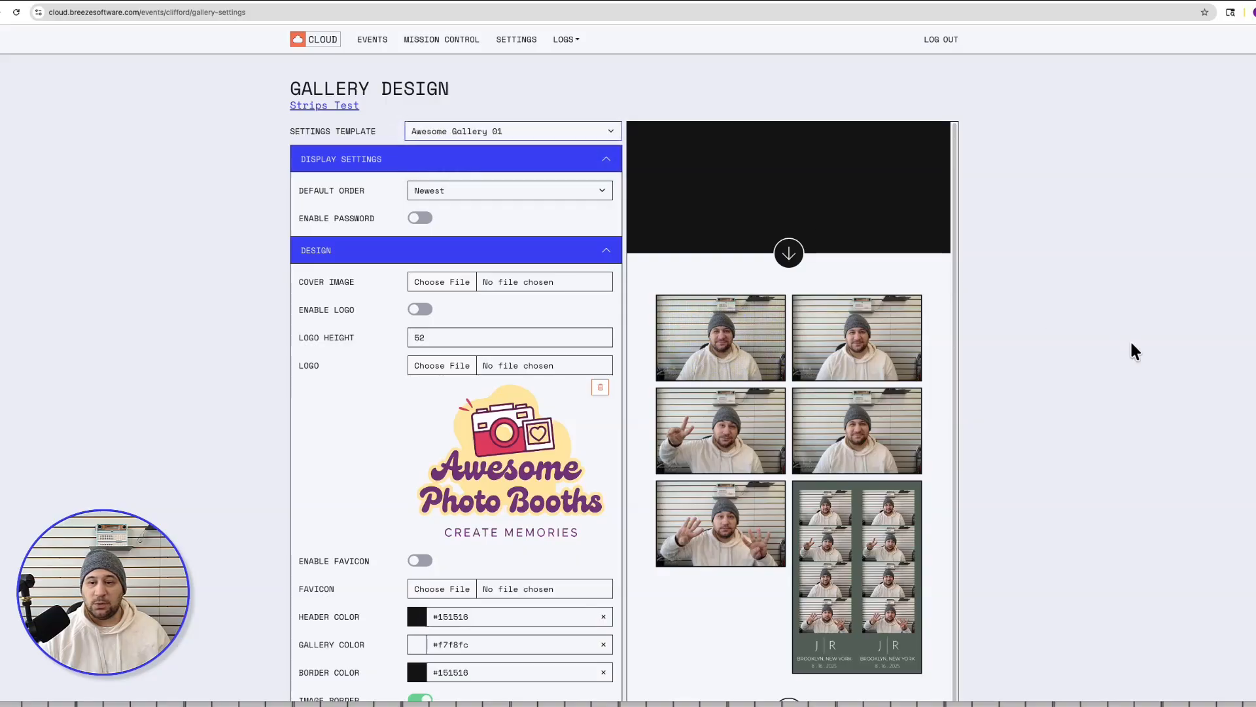
scroll(1047, 445, down, 8)
scroll(1042, 442, down, 4)
click(943, 686)
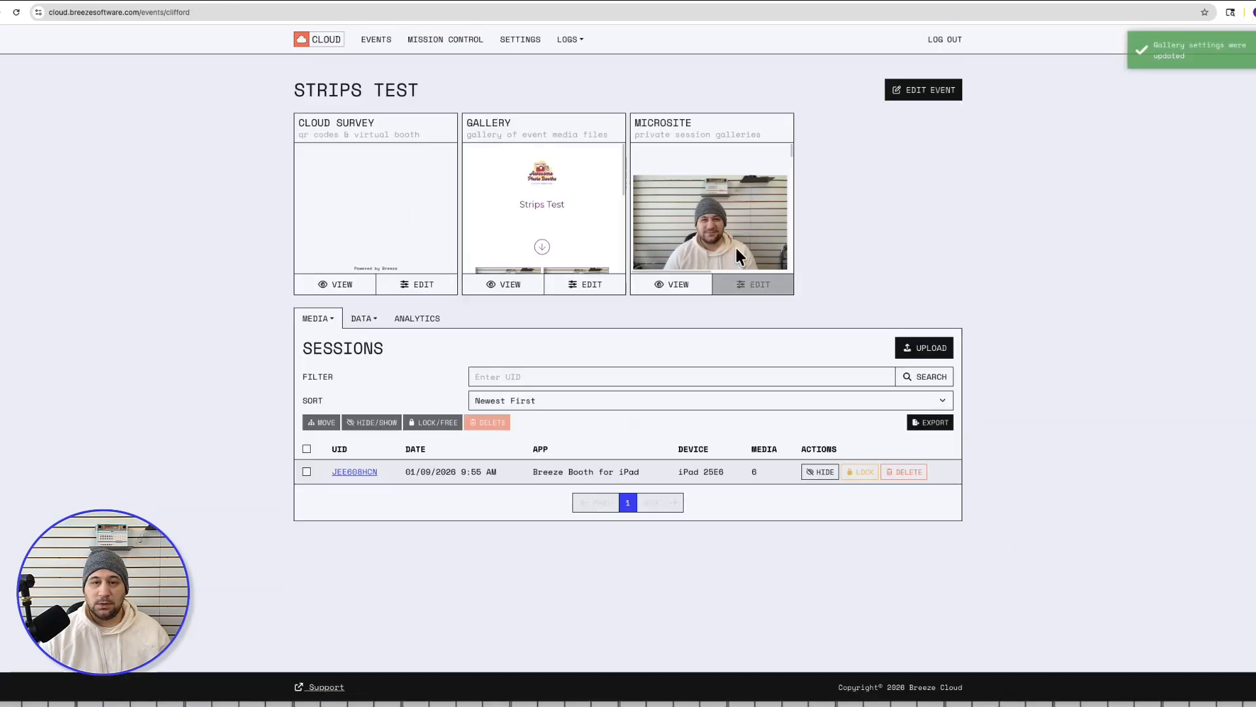
Step: Apply the saved microsite template to the Strips Test event's microsite design and save it
click(753, 284)
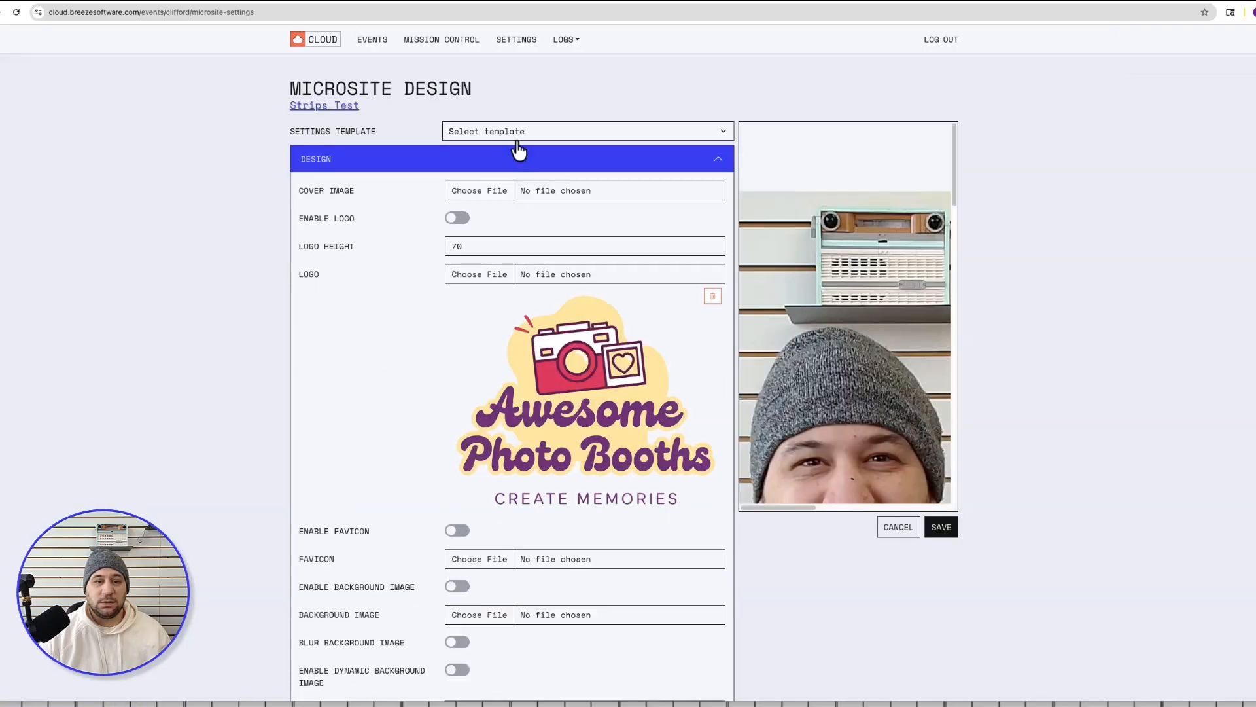
click(515, 131)
click(515, 155)
click(942, 528)
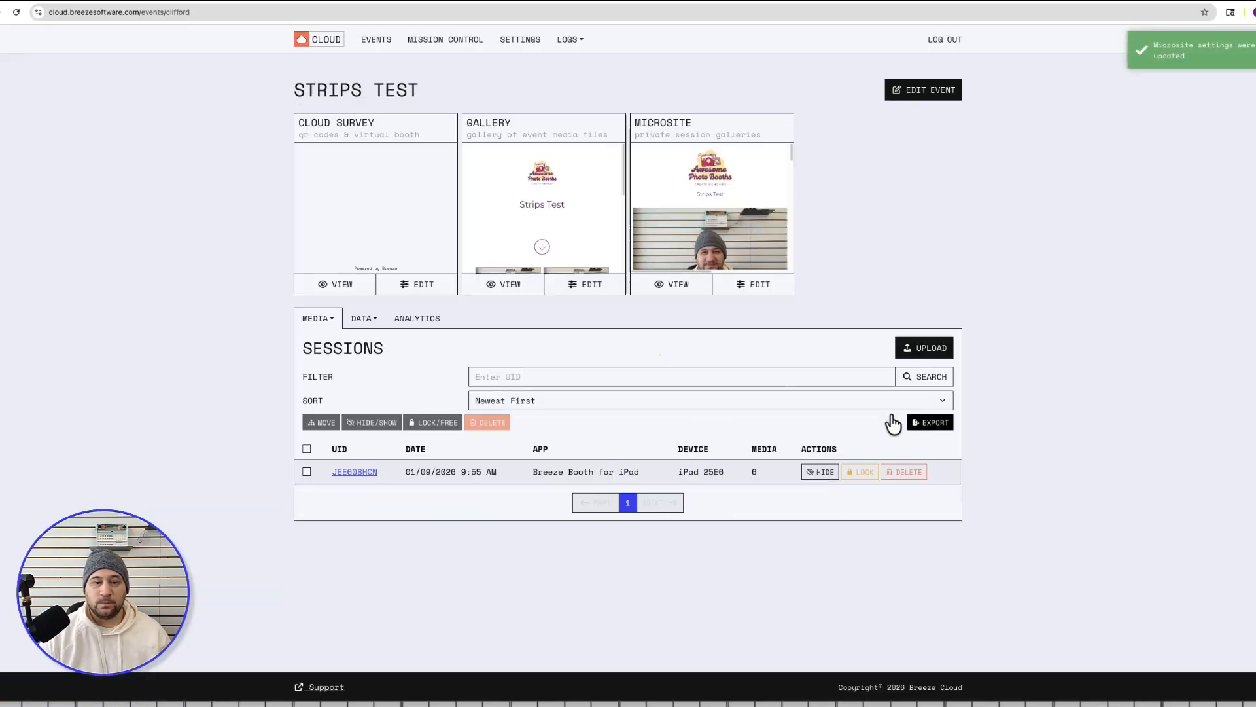
Step: View the Strips Test gallery and its session microsite, checking the logo, title, media and footer
click(505, 288)
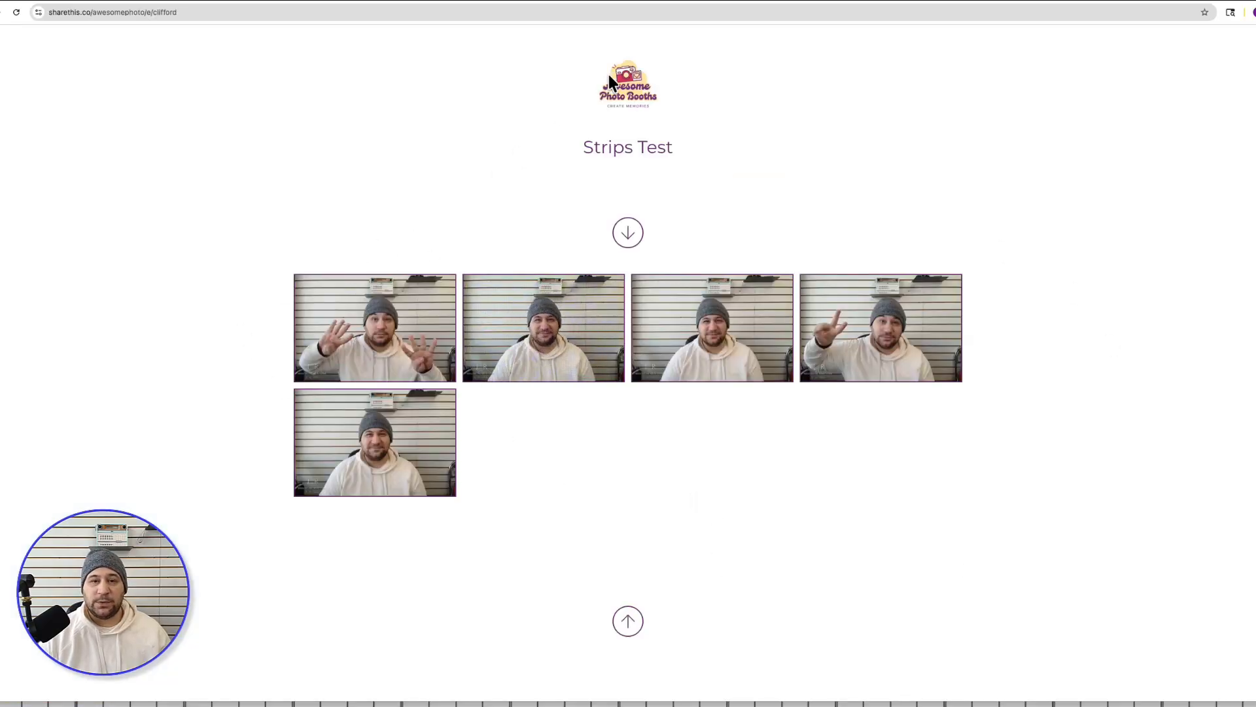
drag(674, 151, 589, 146)
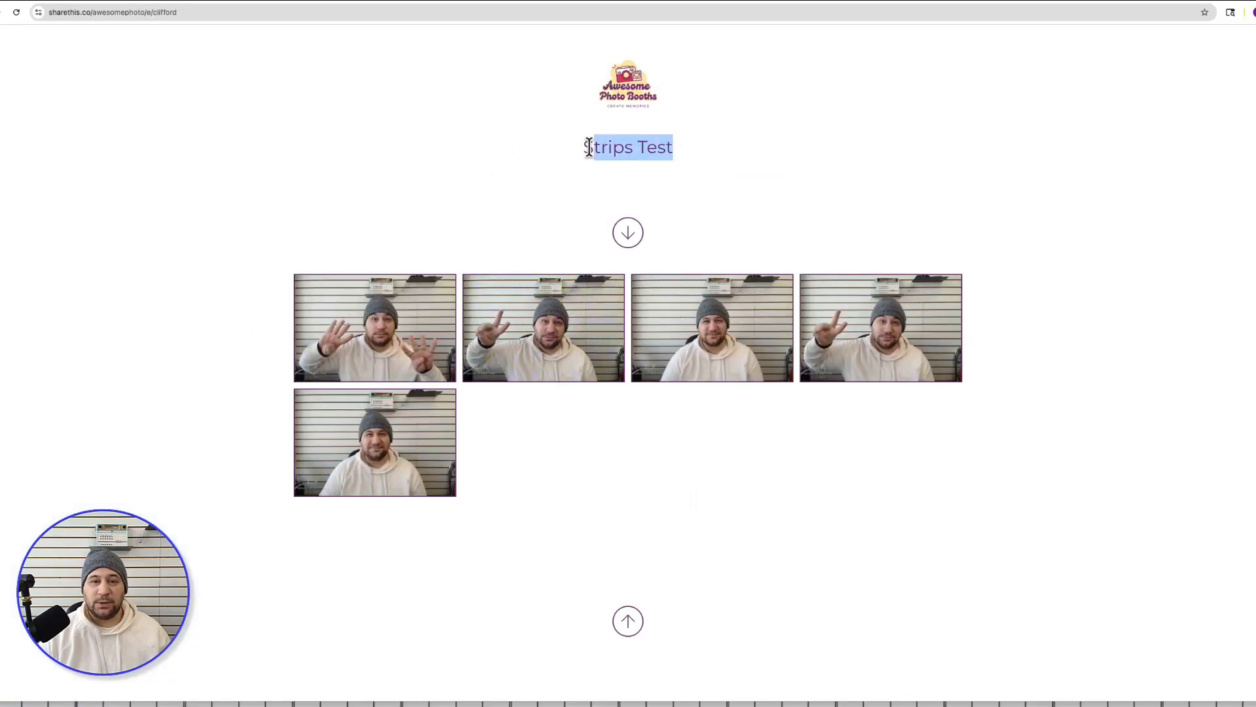
click(553, 174)
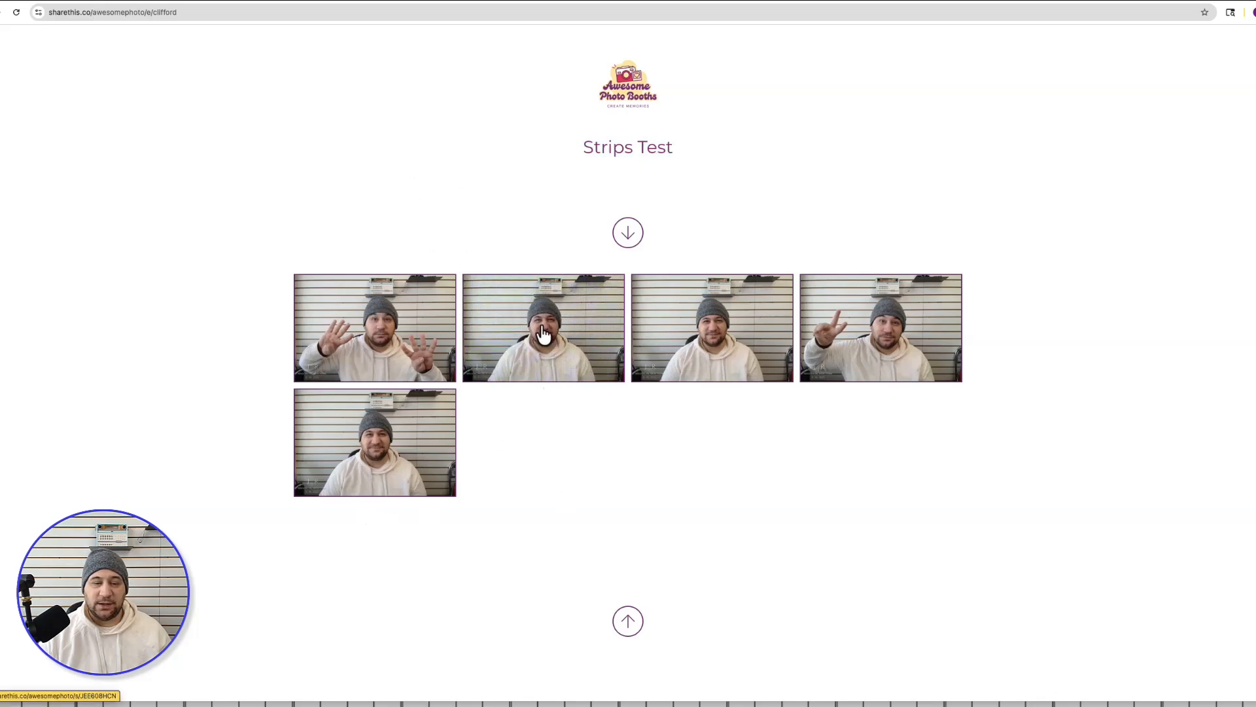
click(393, 333)
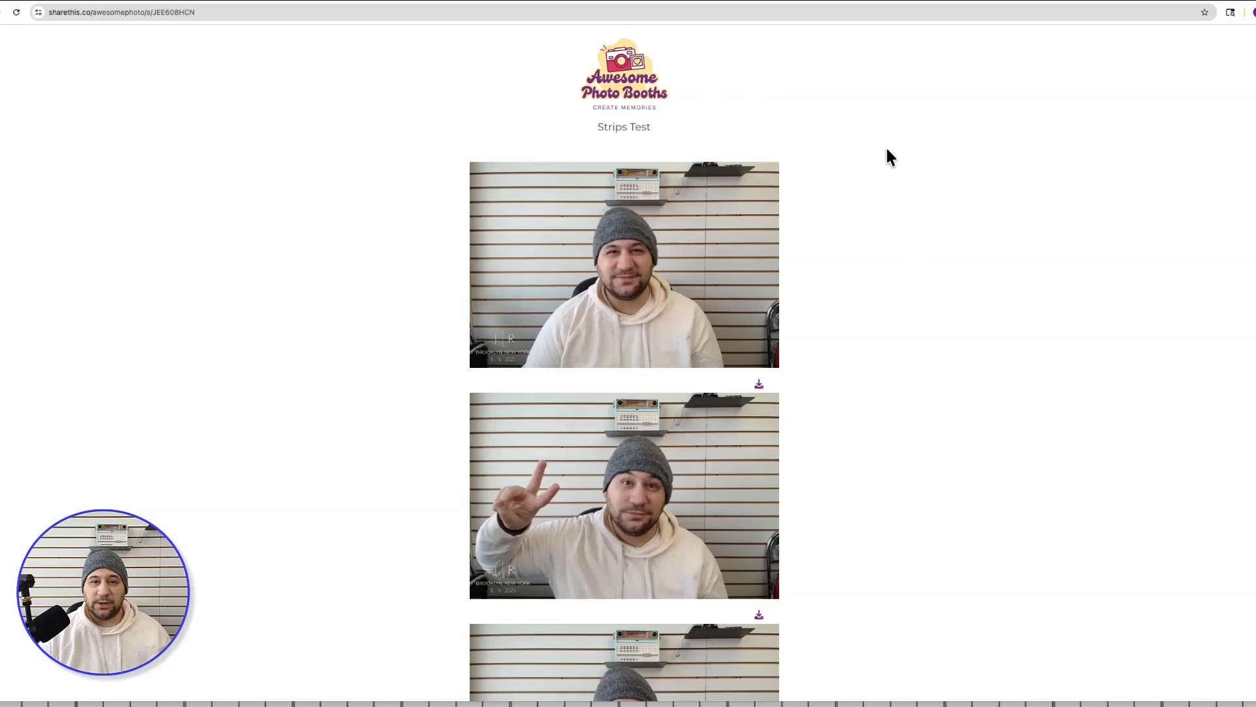
drag(657, 129, 597, 131)
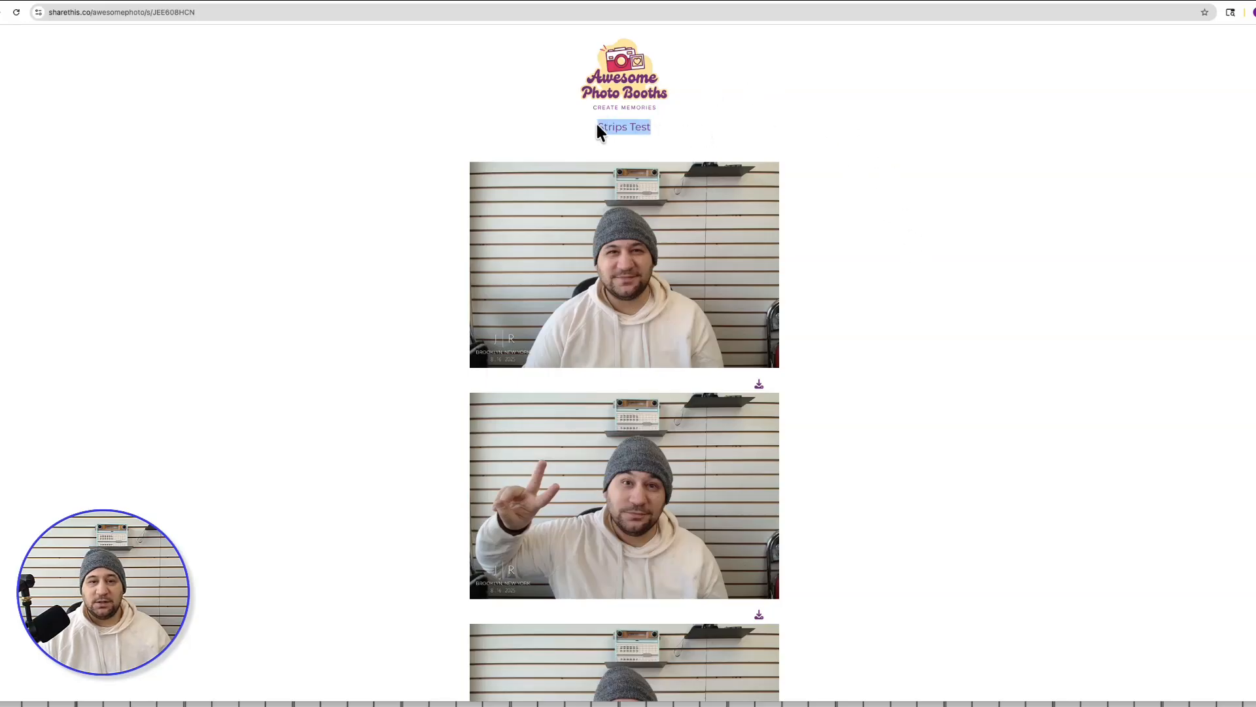
click(754, 125)
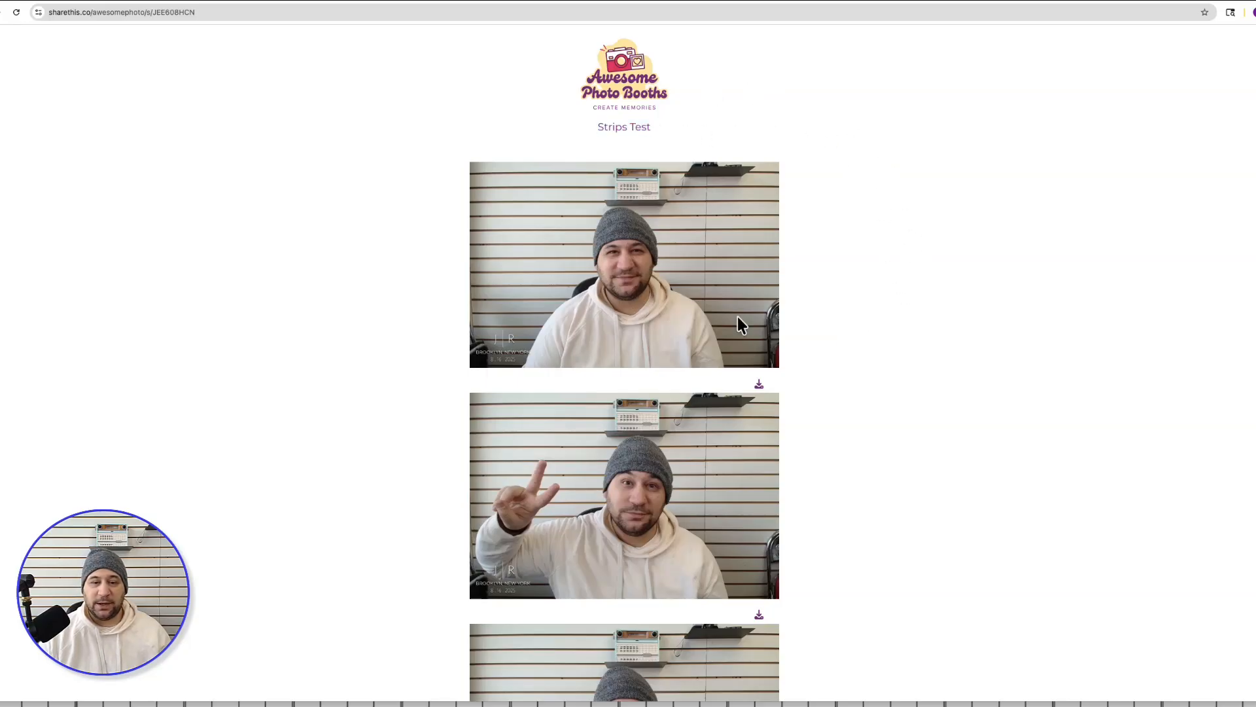
scroll(675, 294, down, 10)
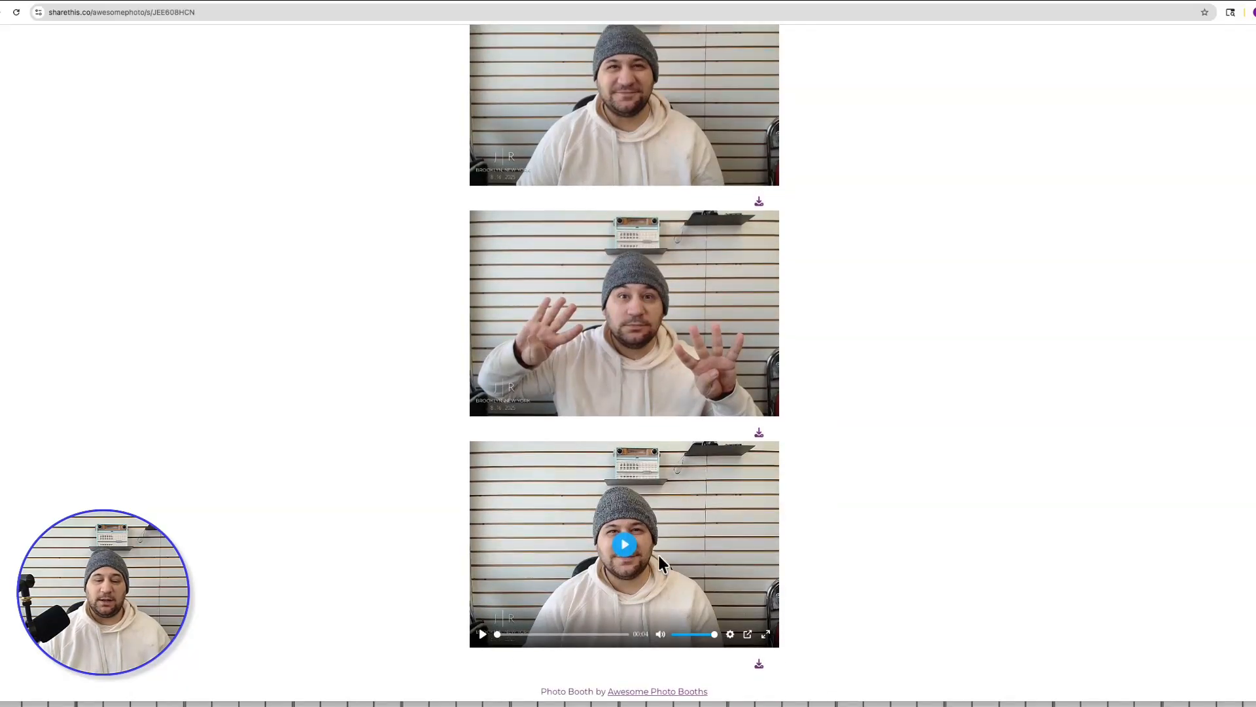
scroll(629, 555, up, 3)
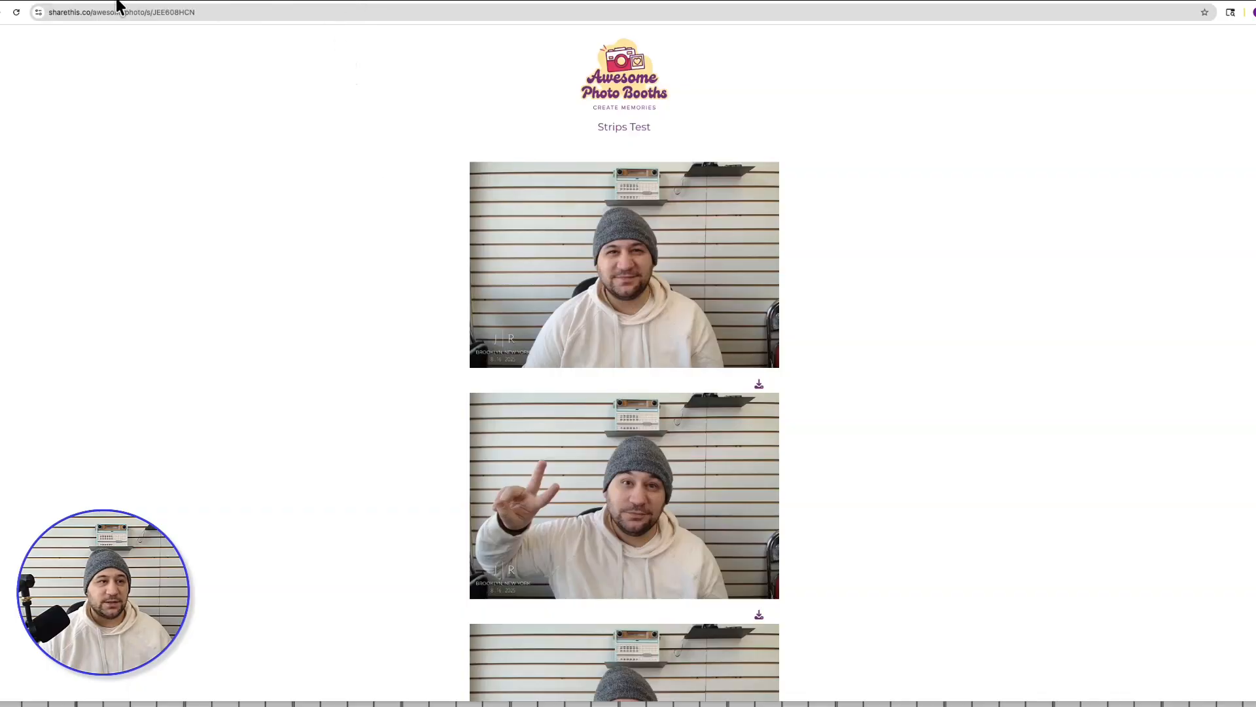
Step: Enable Show Prints in the media filters of the Strips Test event's gallery design
click(242, 2)
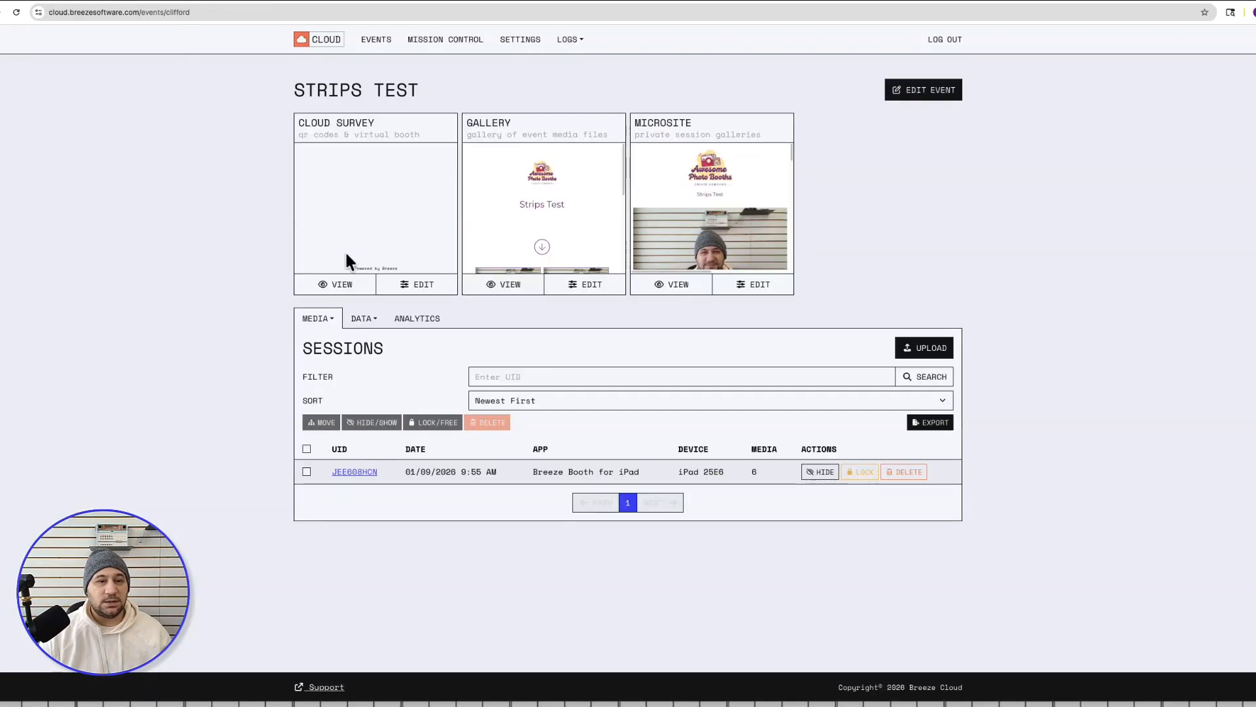
click(607, 292)
scroll(485, 407, down, 5)
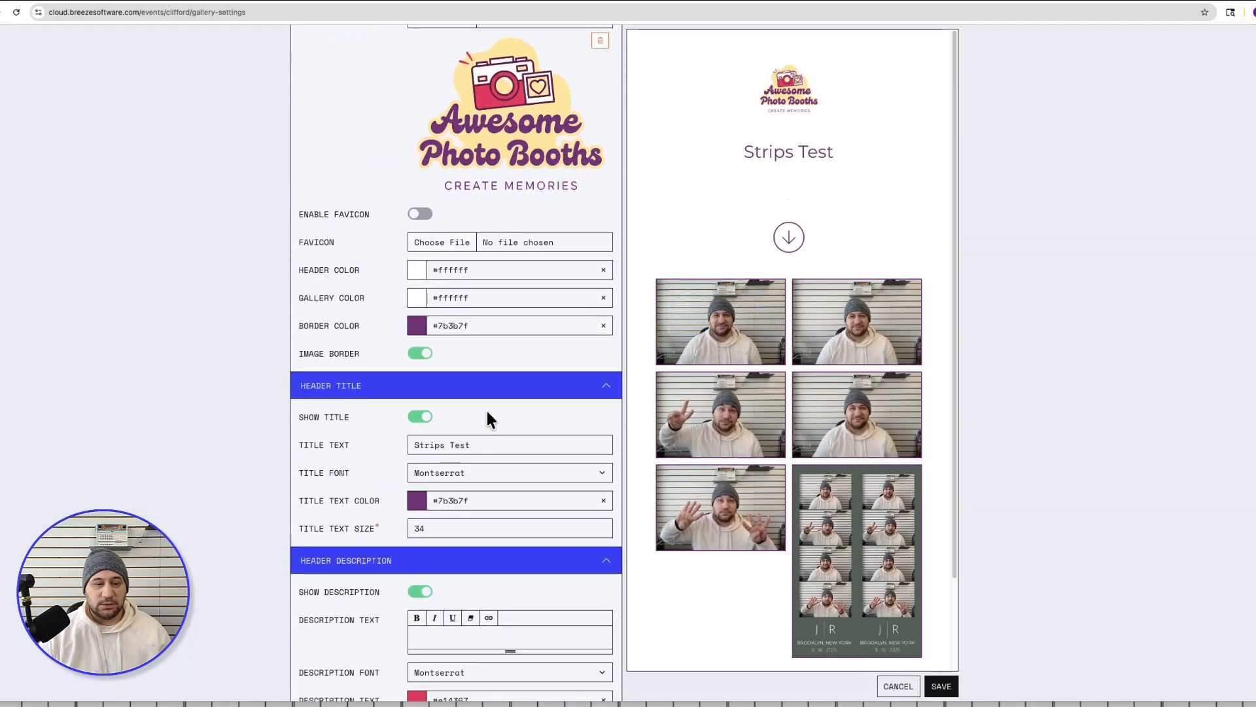
scroll(488, 419, down, 8)
scroll(487, 411, down, 2)
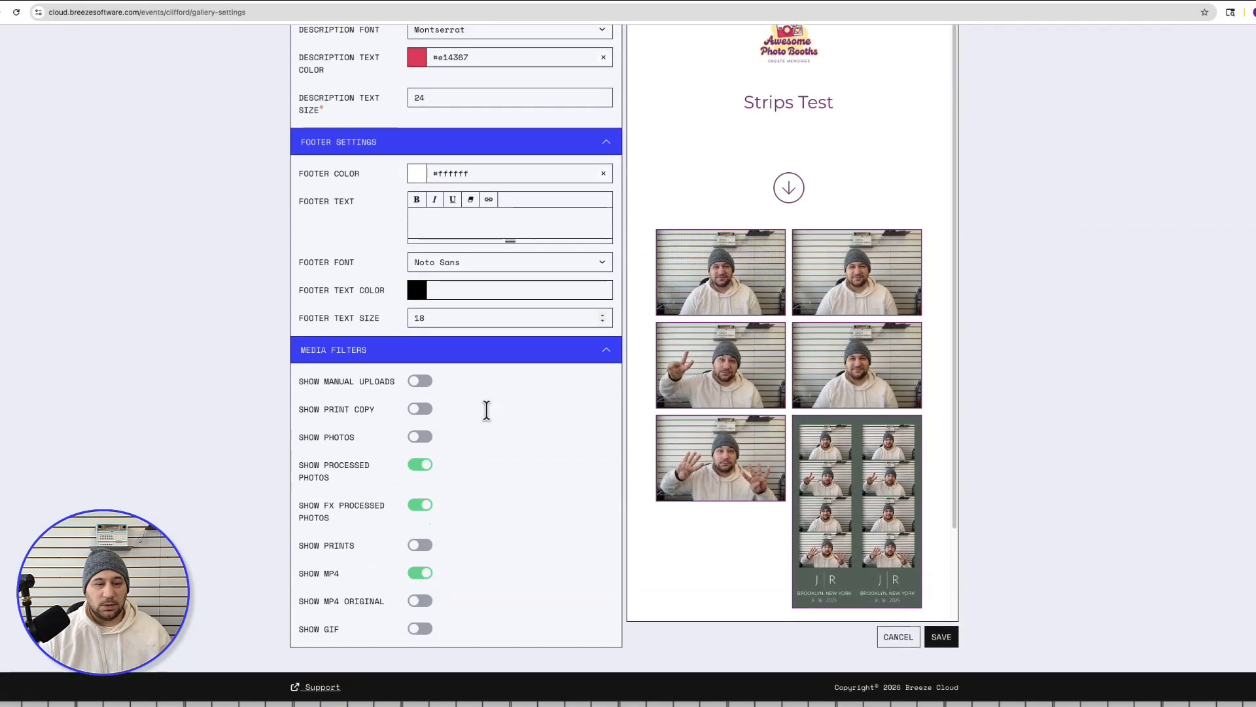
click(422, 549)
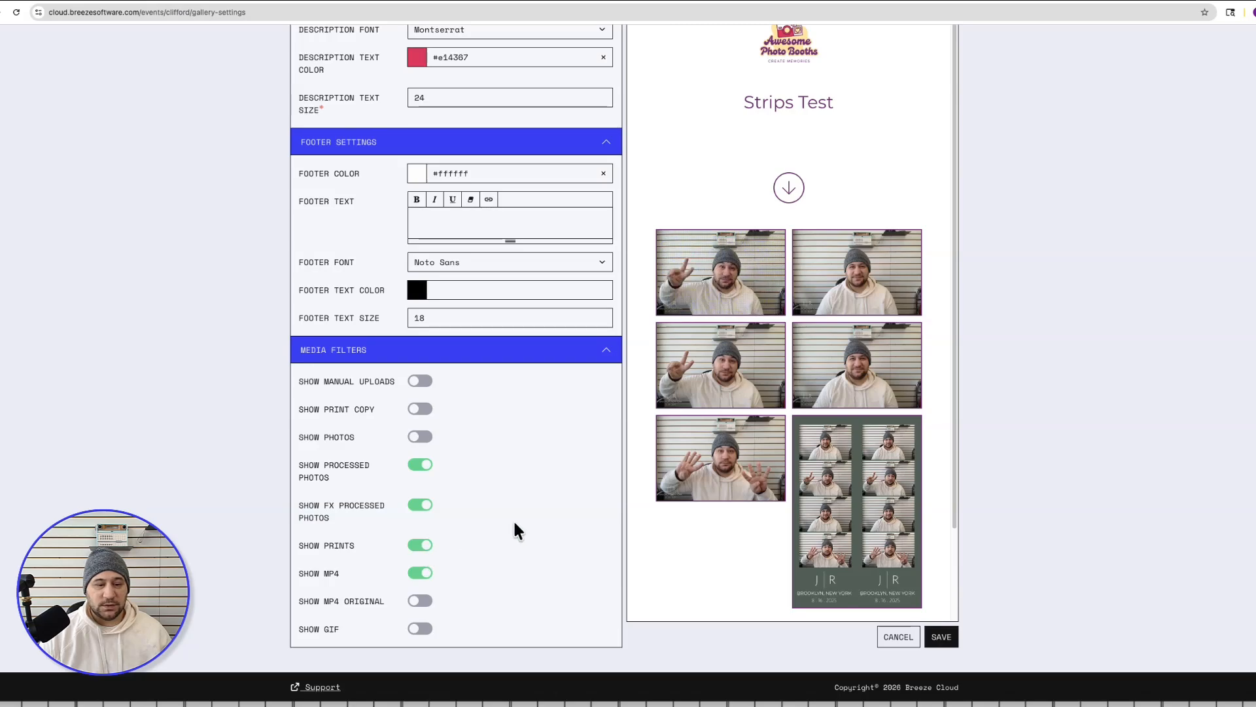
Step: Set the gallery's header title text to "Super Fun Party" and save the gallery settings
scroll(514, 530, up, 7)
scroll(513, 520, up, 1)
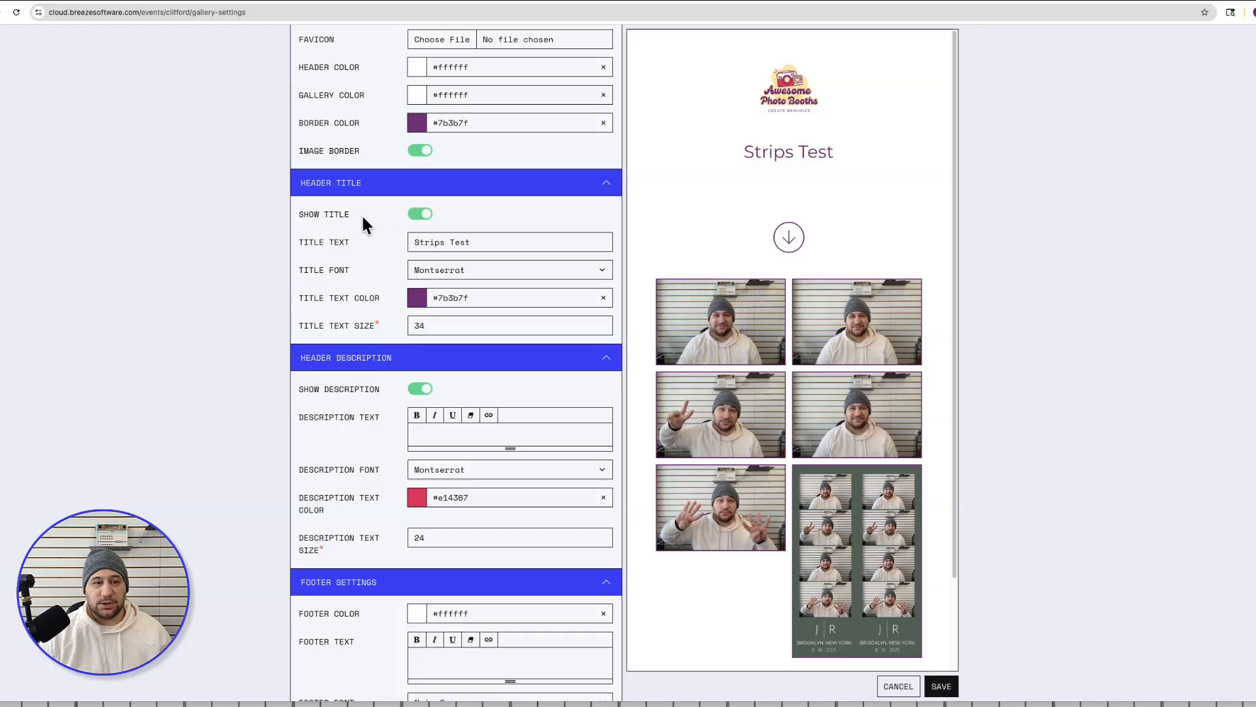
drag(490, 241, 398, 243)
text(Super Fun Party)
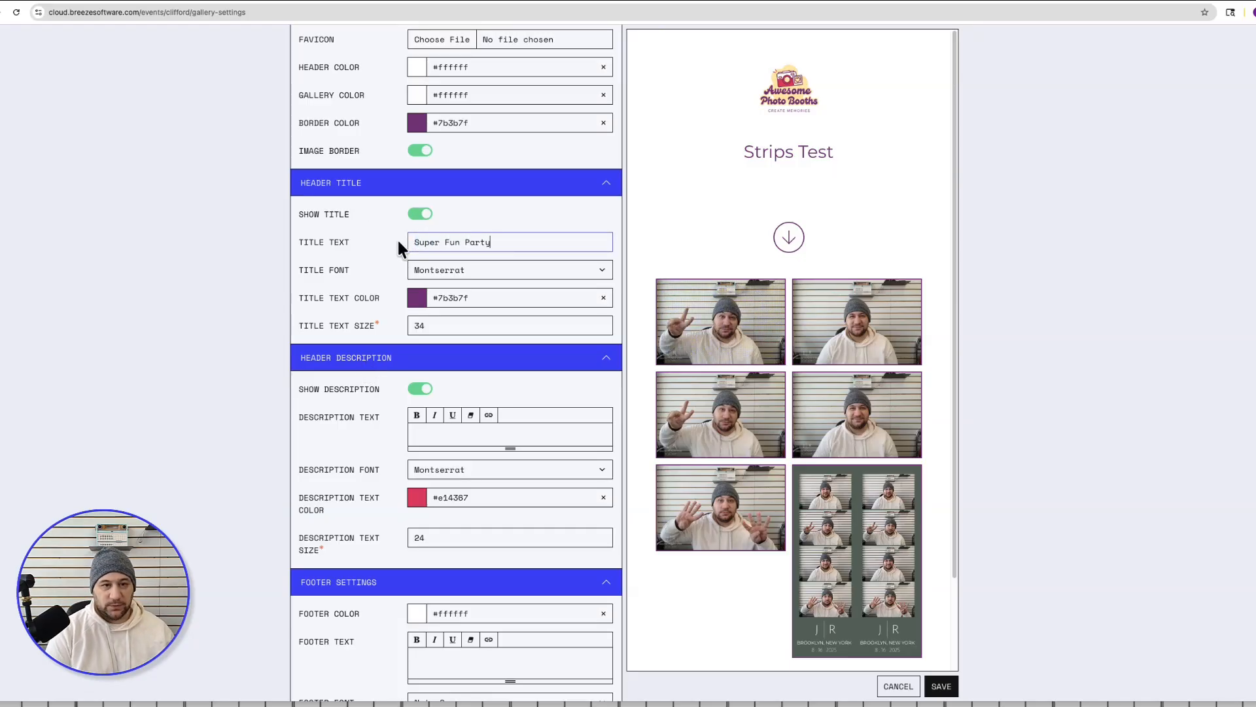
click(944, 682)
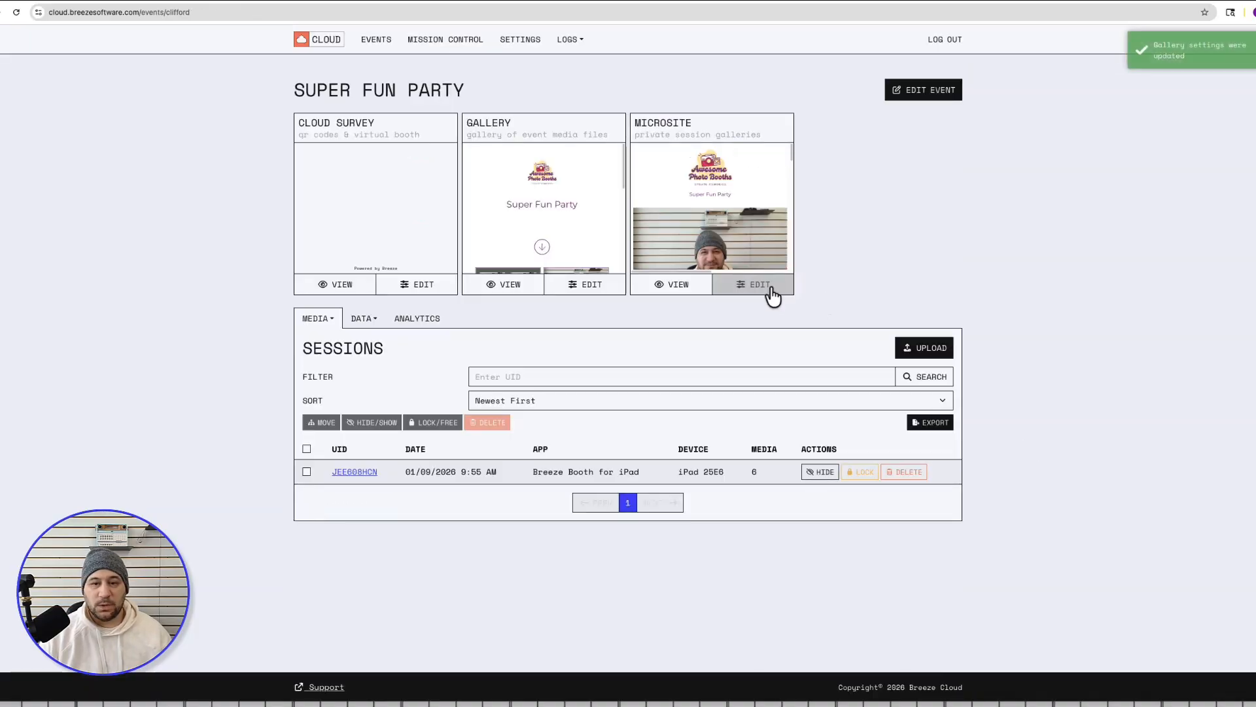
Step: Set the header title text in the event's microsite design to "Super Fun Party"
click(759, 284)
scroll(427, 328, down, 1)
scroll(427, 321, down, 12)
click(482, 107)
text(Super Fun Party)
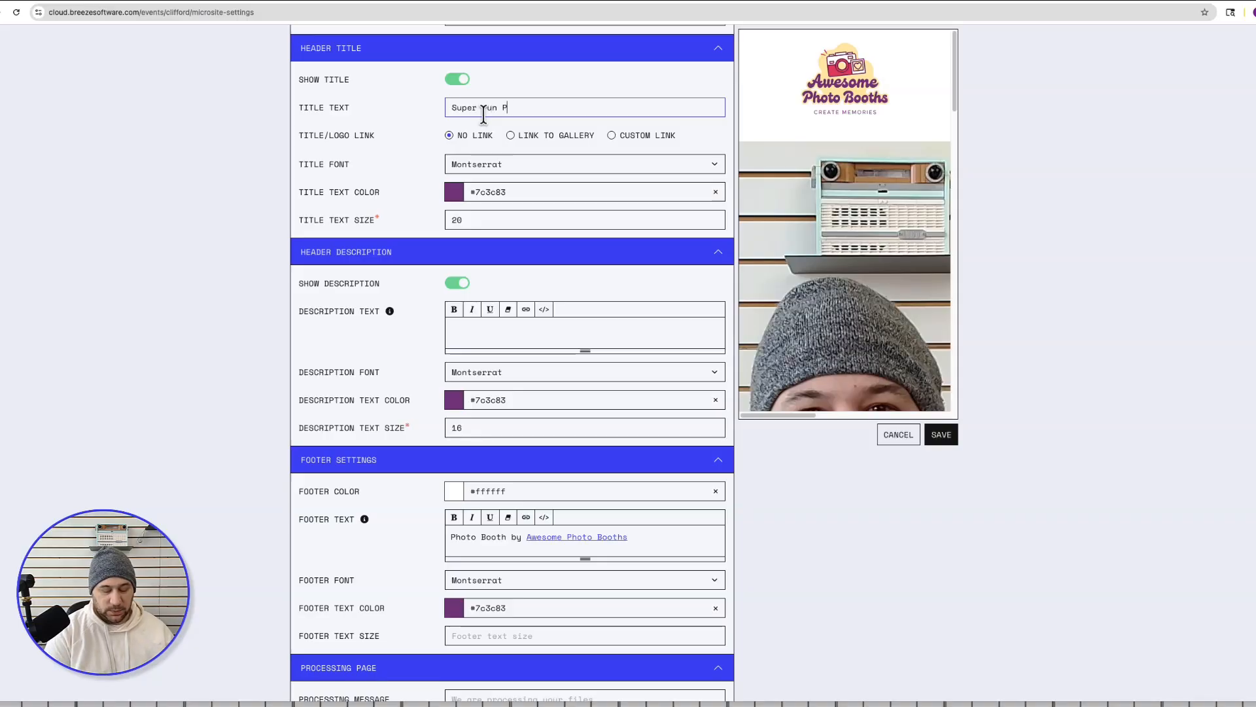
Step: Fill in the microsite header description with "Use the download arrows below each photo to save to your device."
click(514, 334)
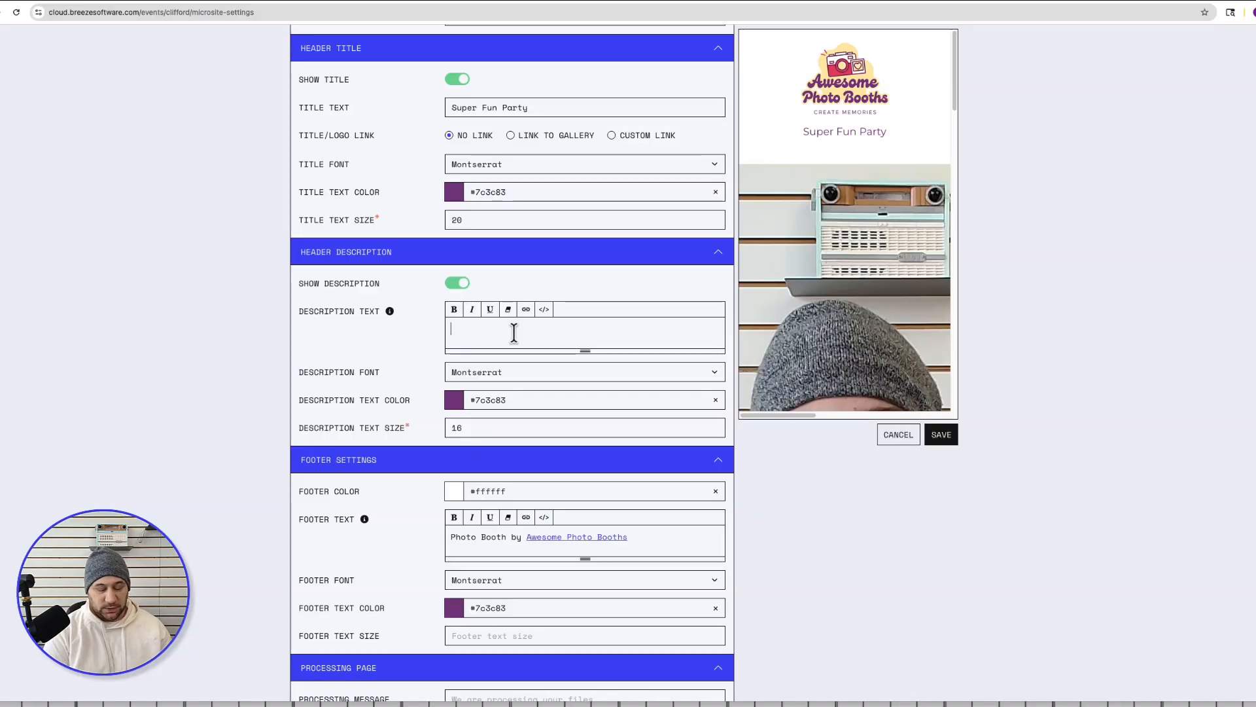
text(wnlo)
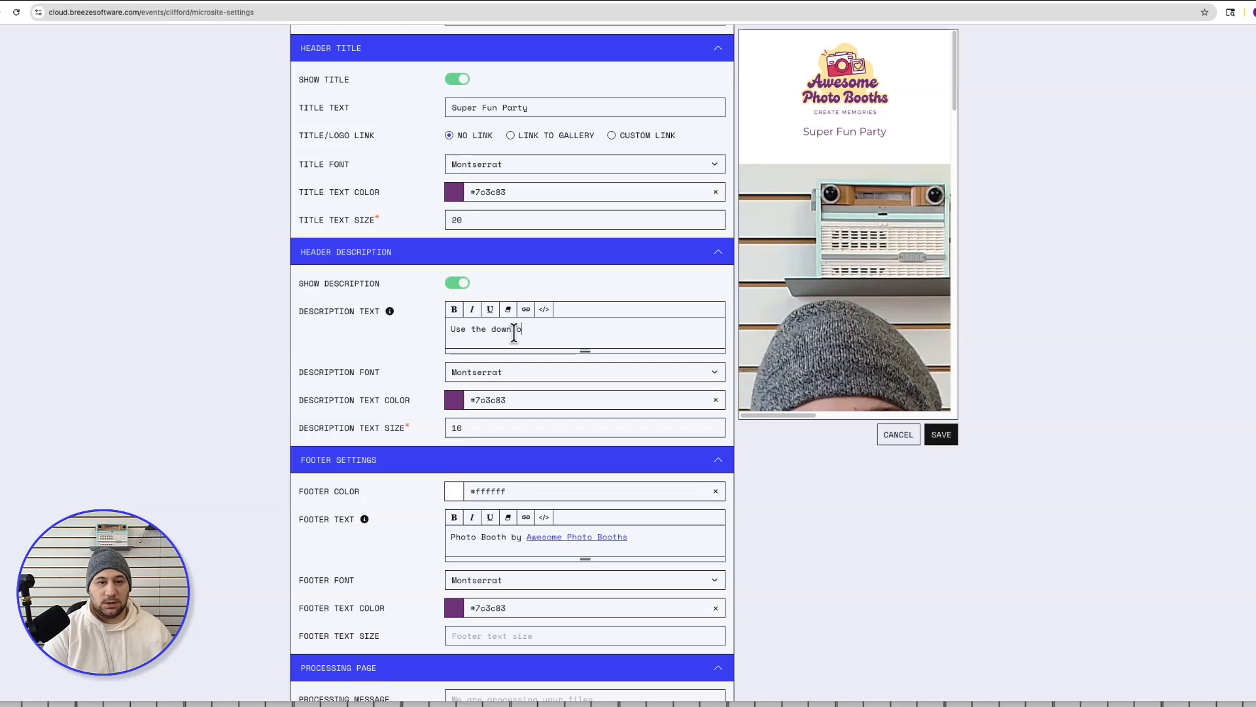
text(ad arrows below each photo to save to yoru)
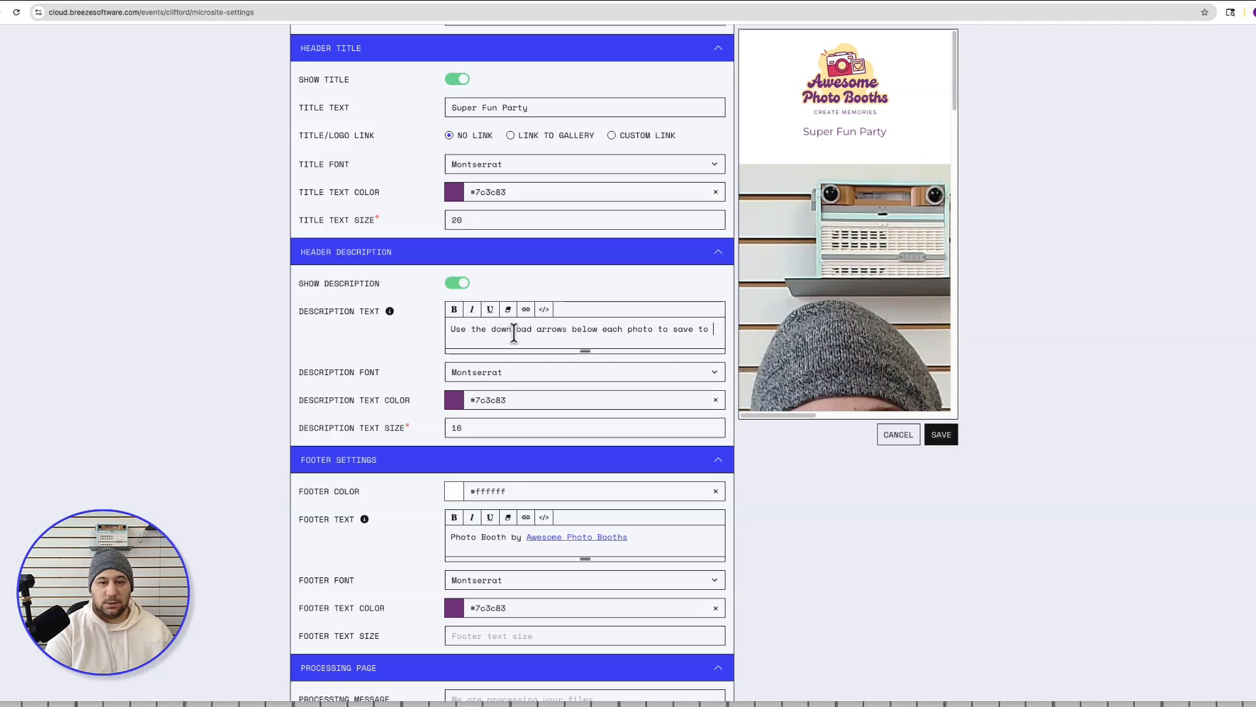
key(BackSpace)
text(ur device.)
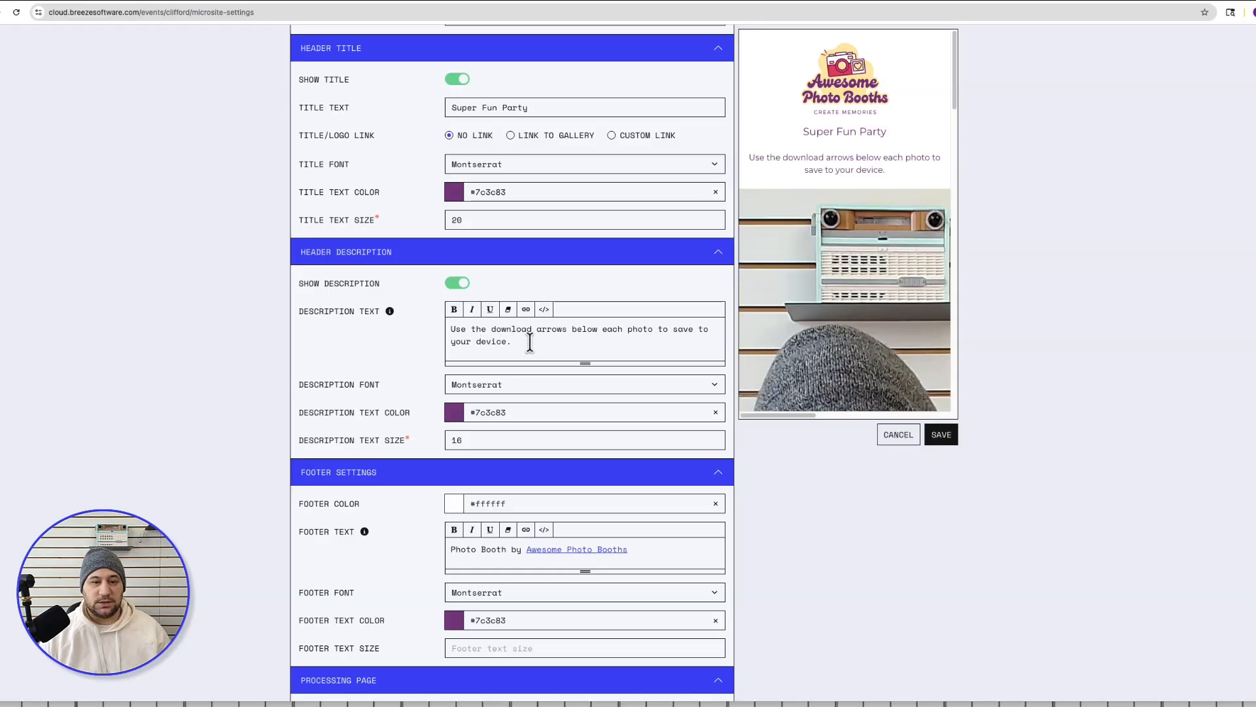
Step: Italicize the microsite header description and reduce its text size
drag(512, 341, 467, 329)
click(471, 324)
click(467, 440)
key(BackSpace)
click(788, 486)
Step: Enable Show Prints in the microsite's media filters and save the microsite settings
scroll(512, 454, down, 3)
scroll(512, 453, down, 9)
click(458, 546)
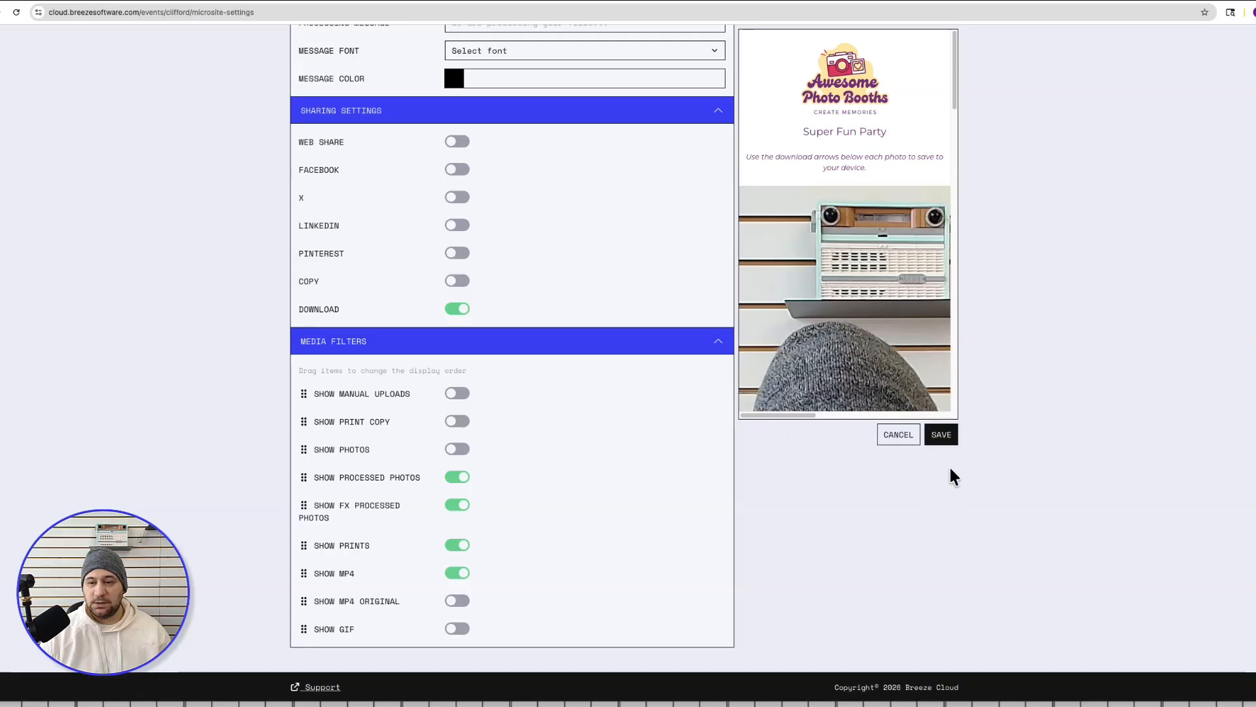
click(932, 439)
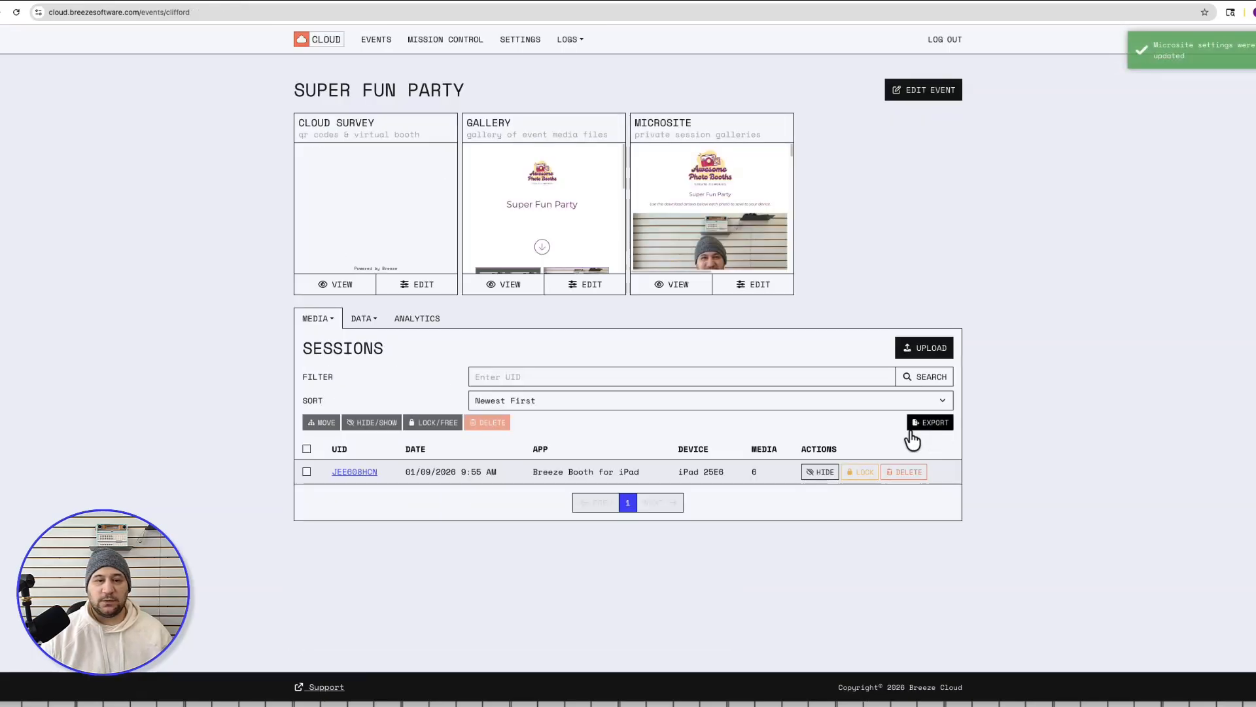
Step: View the Super Fun Party event's public gallery and check its title and the displayed print strip
click(508, 286)
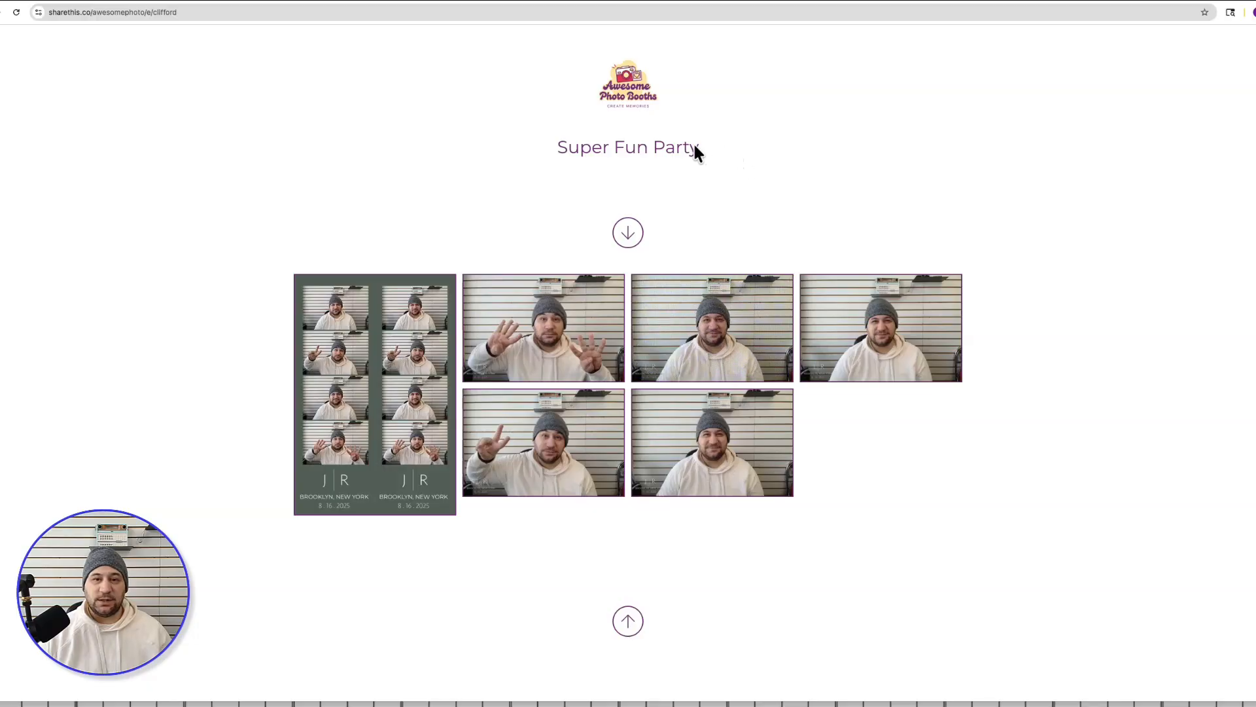
drag(725, 148, 553, 146)
click(589, 146)
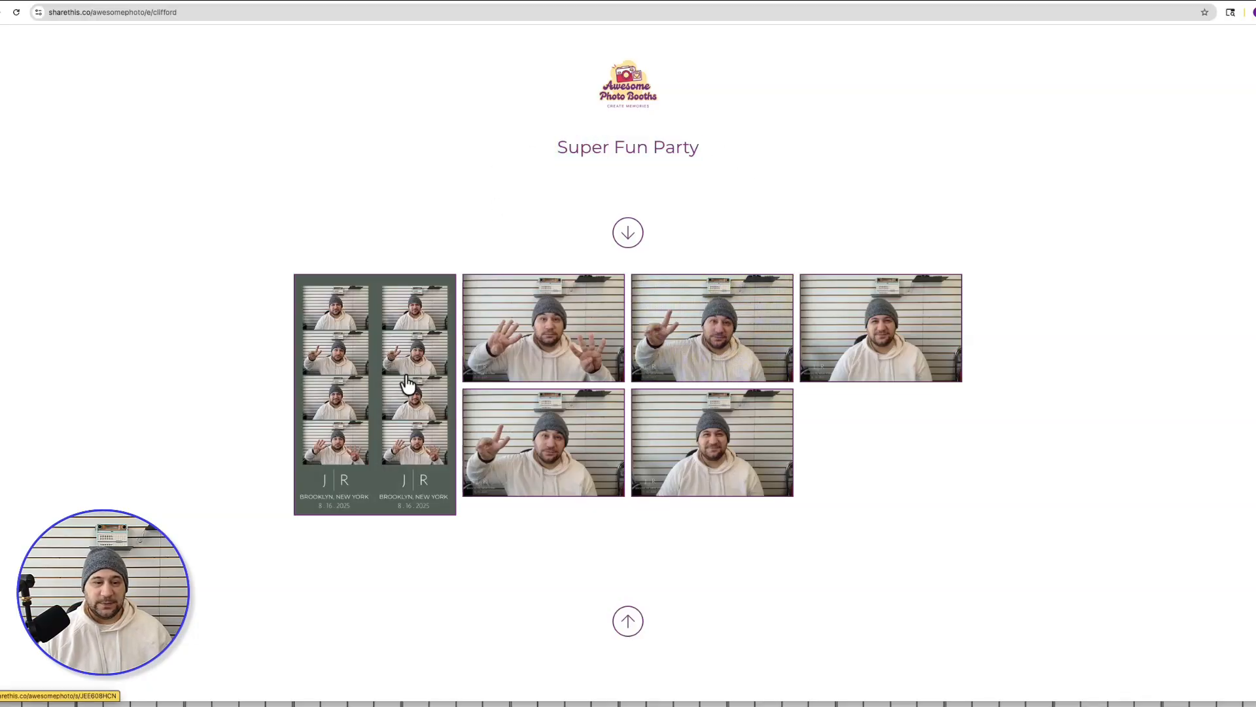
Step: Open the session microsite from the print strip and review its title, italic description, photos, print and video
click(406, 343)
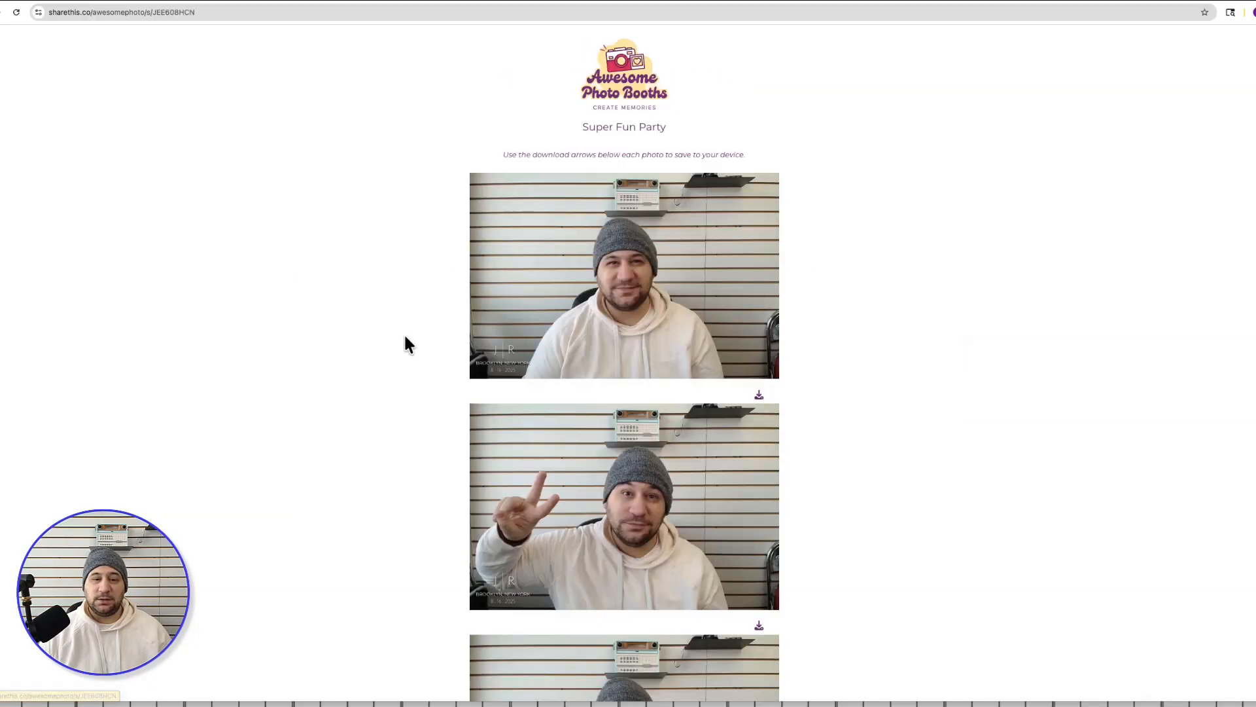
scroll(784, 509, down, 15)
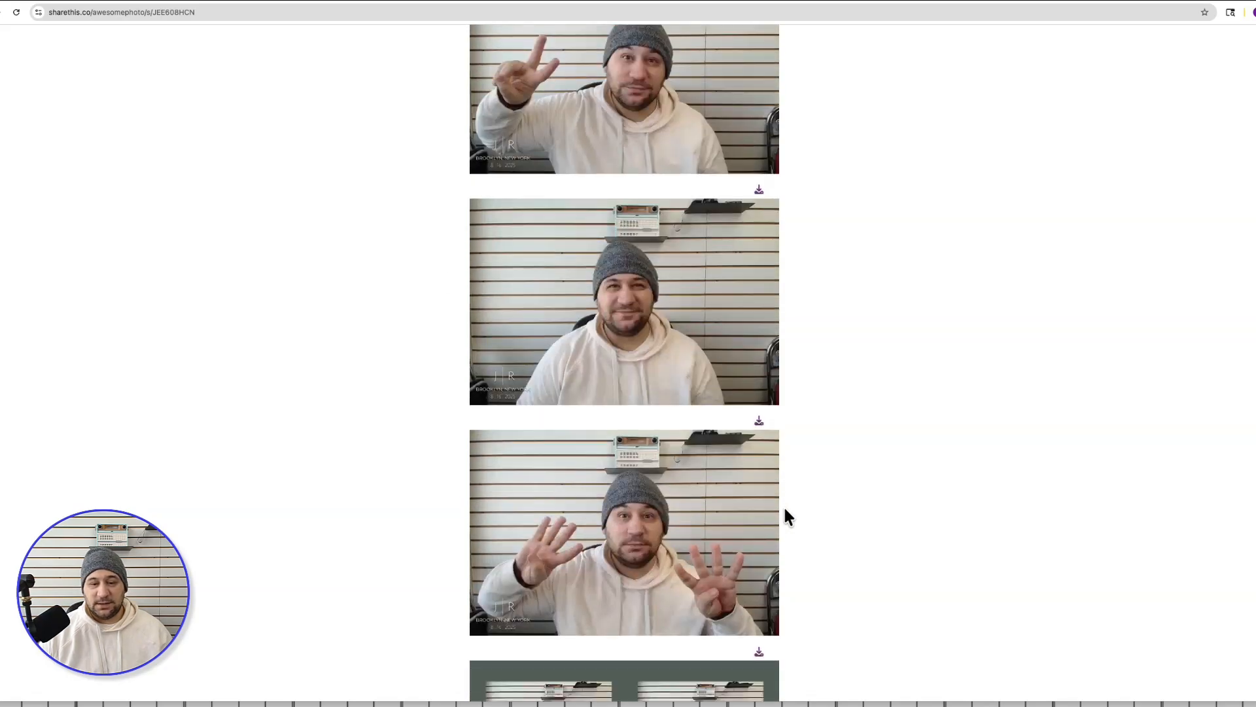
scroll(781, 508, up, 8)
scroll(784, 515, up, 4)
scroll(783, 515, down, 11)
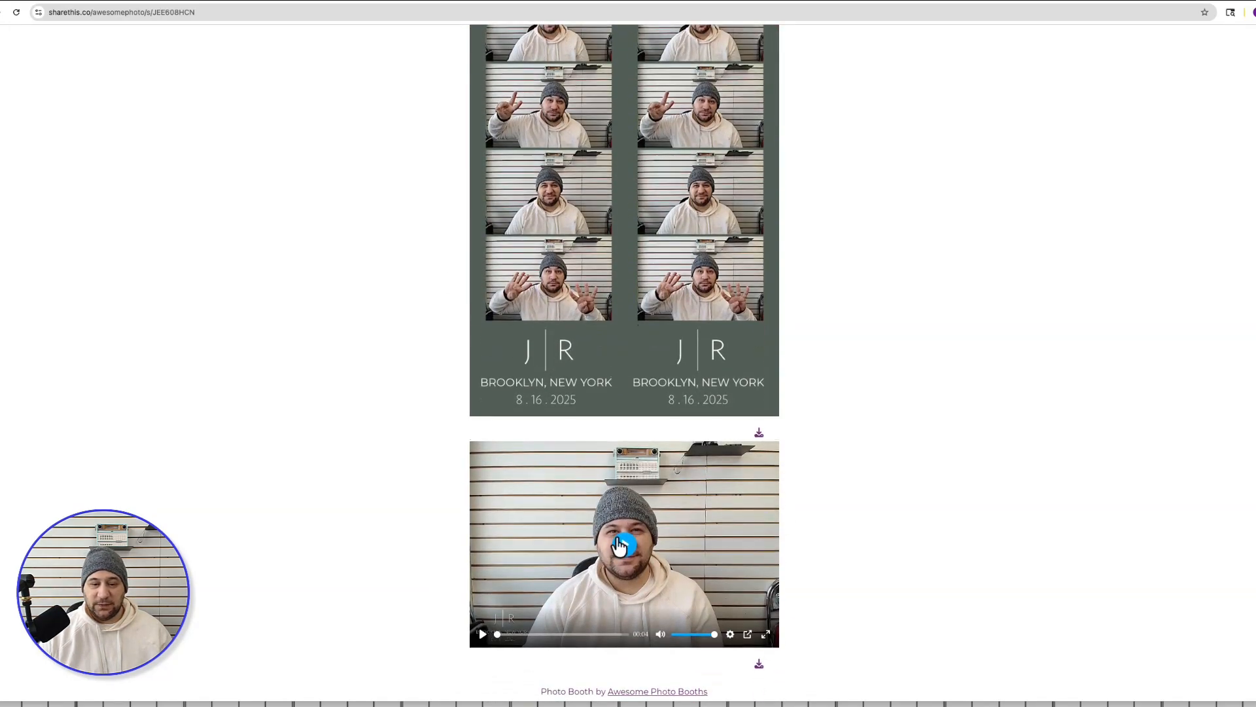
scroll(531, 504, up, 15)
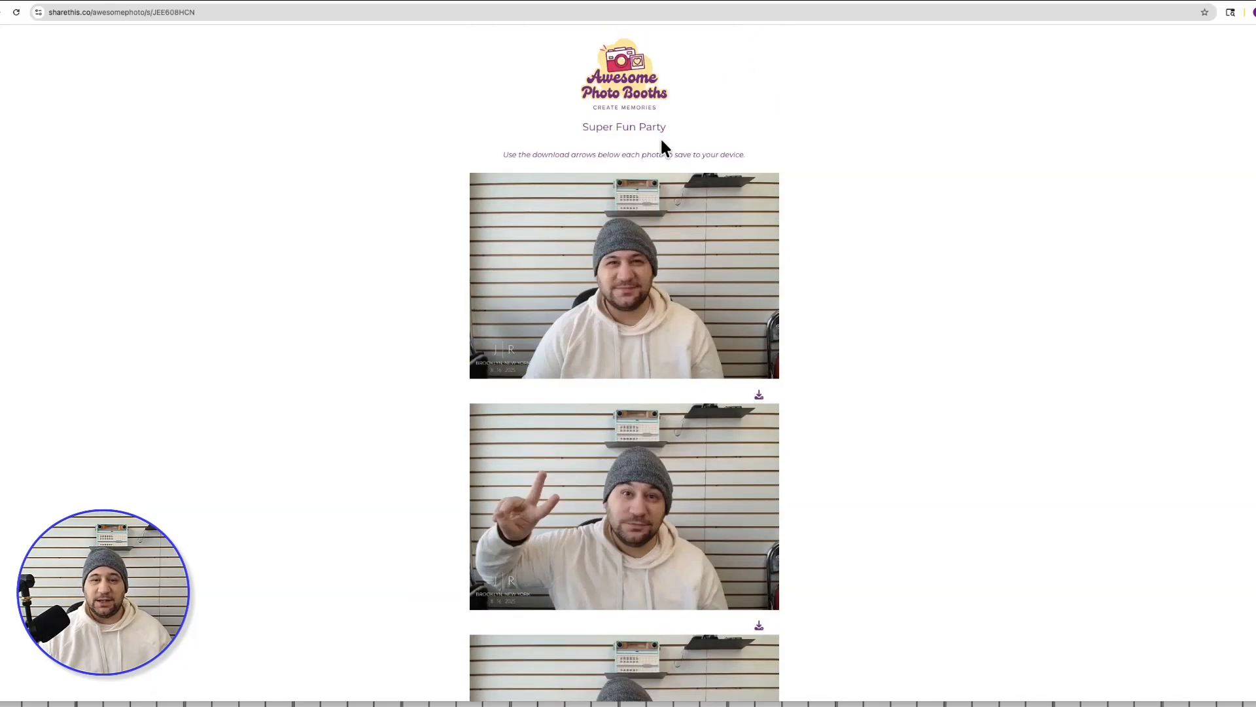
drag(667, 128, 583, 129)
click(594, 130)
drag(505, 155, 724, 154)
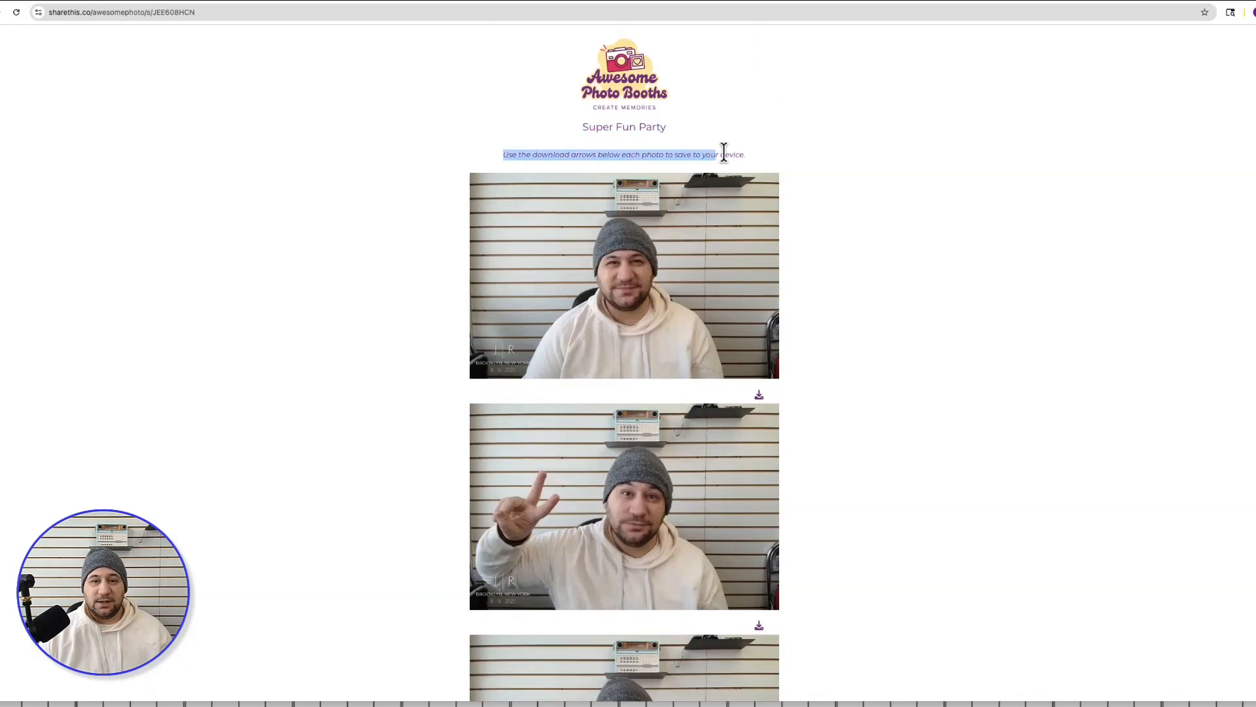
click(756, 159)
scroll(841, 356, down, 15)
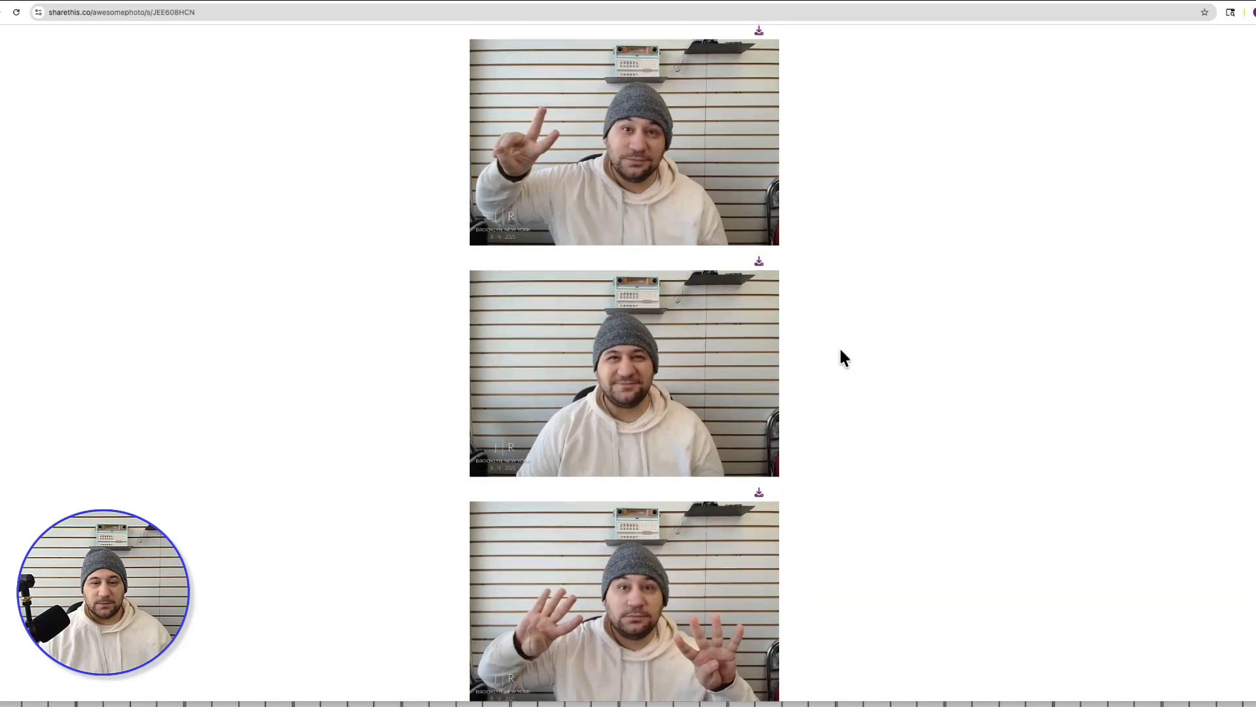